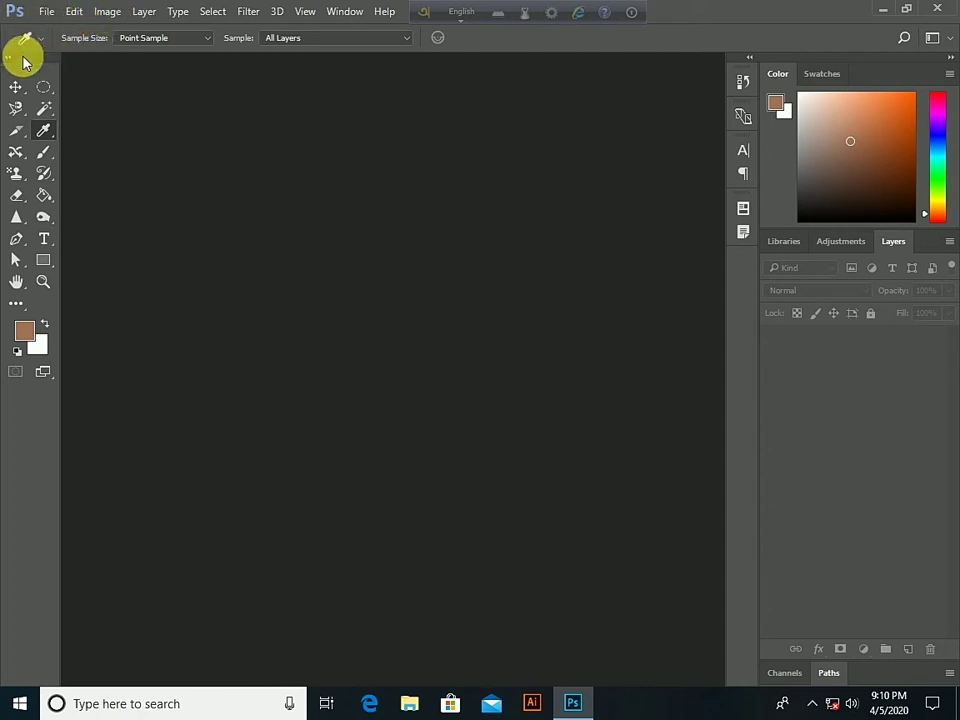
- Activate the Move tool and display the File menu over the empty workspace
{"action": "left_click", "coordinate": [17, 89]}
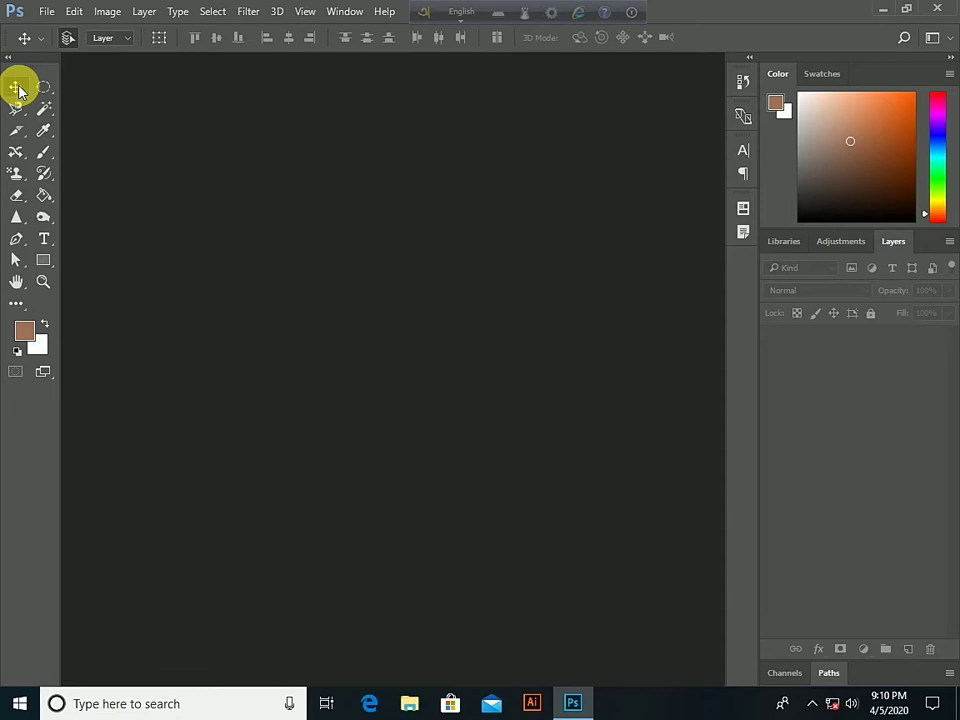
{"action": "left_click", "coordinate": [46, 11]}
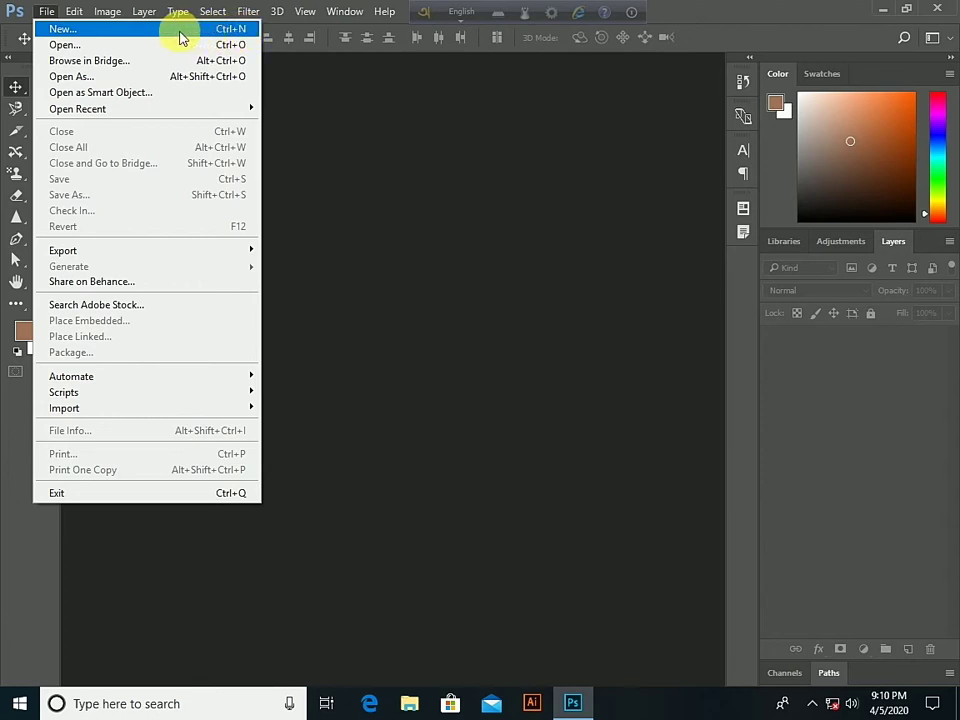
- Create a new blank A4 document (210 x 297 mm, 300 ppi) named Untitled-1
{"action": "left_click", "coordinate": [182, 32]}
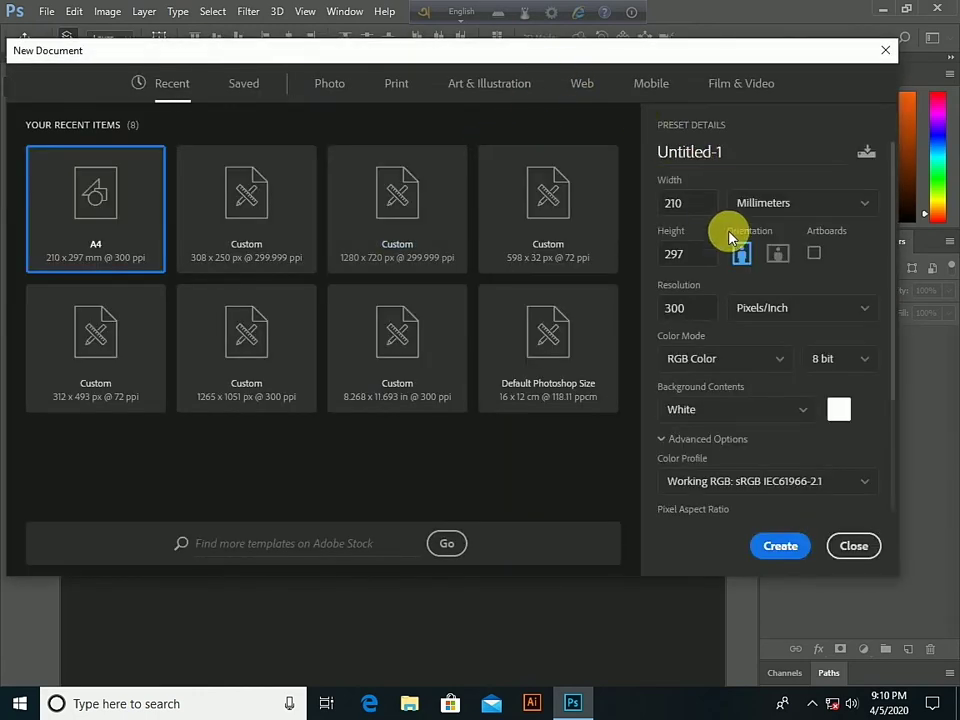
{"action": "left_click", "coordinate": [783, 547]}
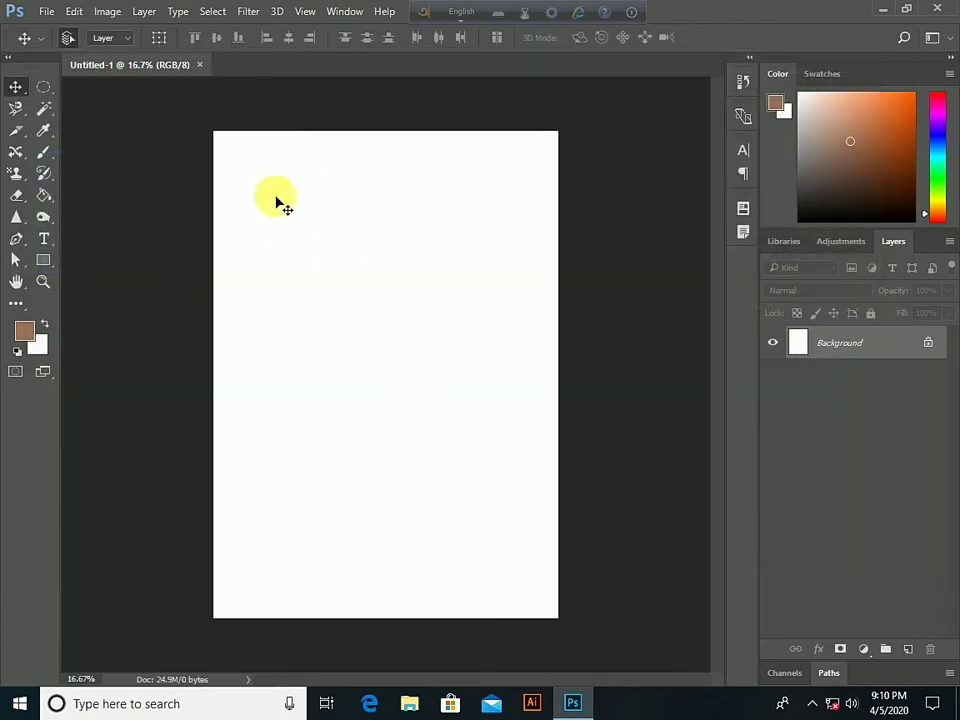
- Open the portrait photo 20190908_144247 from the youtub dwn folder in its own tab
{"action": "left_click", "coordinate": [45, 12]}
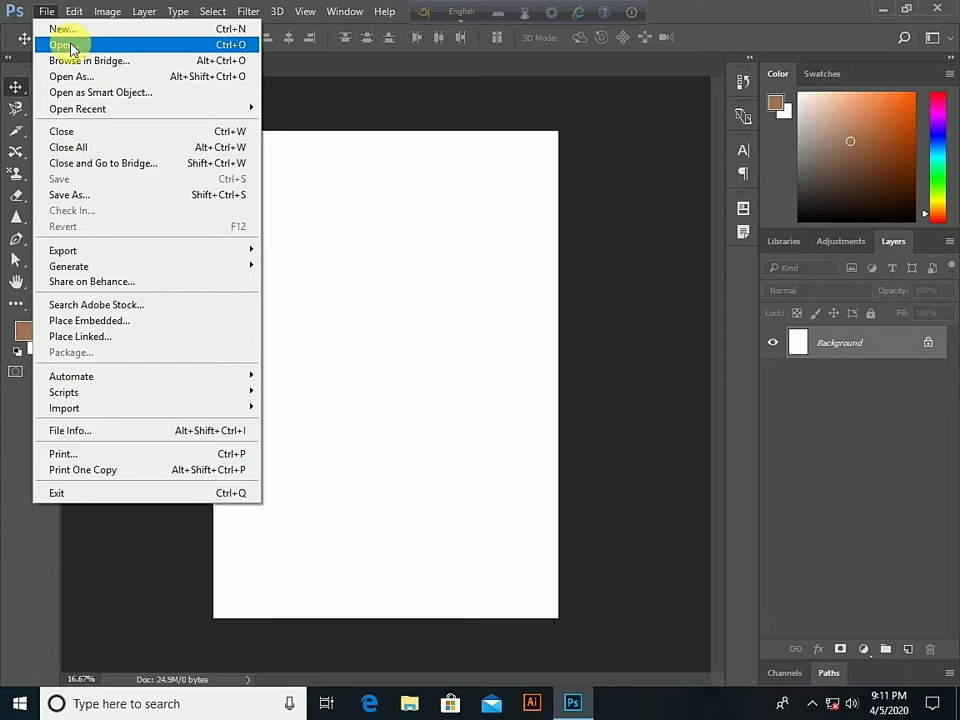
{"action": "left_click", "coordinate": [66, 47]}
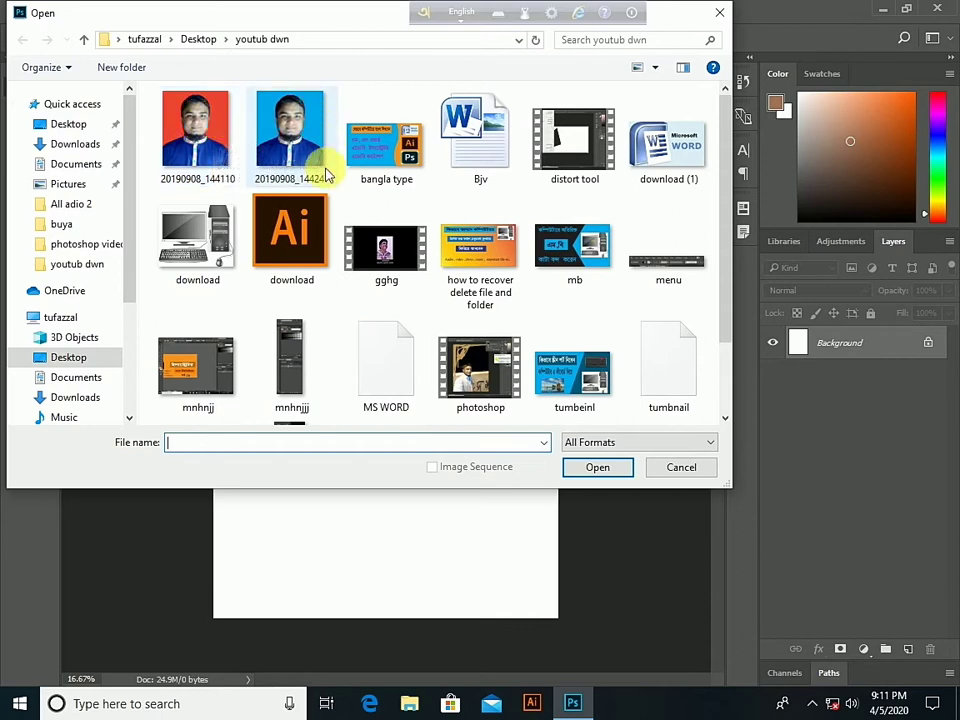
{"action": "left_click", "coordinate": [297, 136]}
{"action": "left_click", "coordinate": [579, 467]}
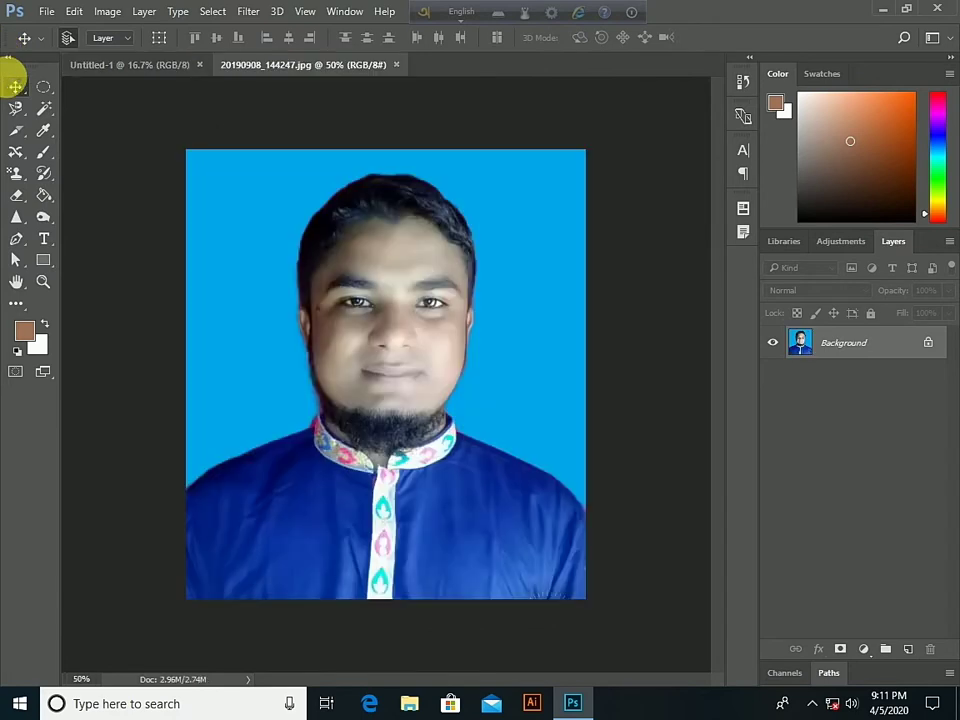
{"action": "left_click", "coordinate": [44, 12]}
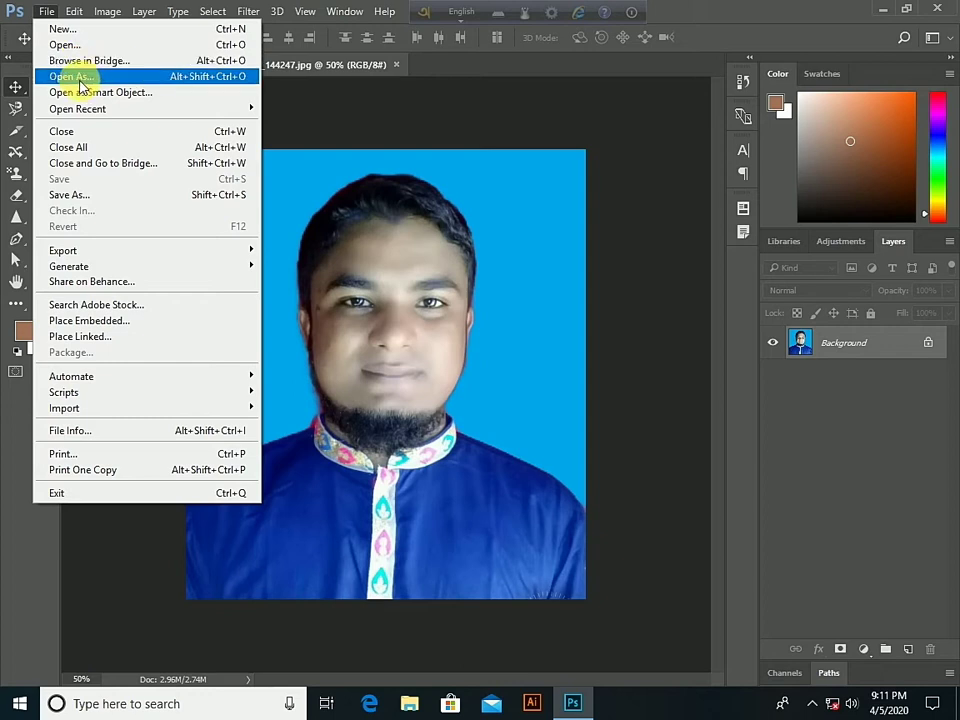
{"action": "left_click", "coordinate": [178, 84]}
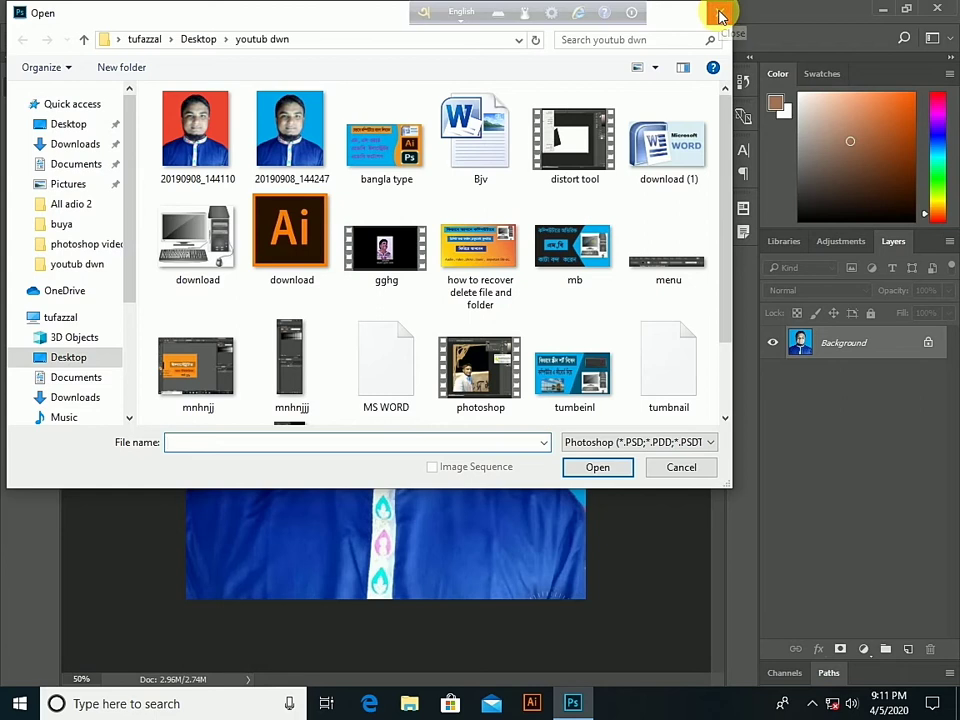
{"action": "left_click", "coordinate": [186, 128]}
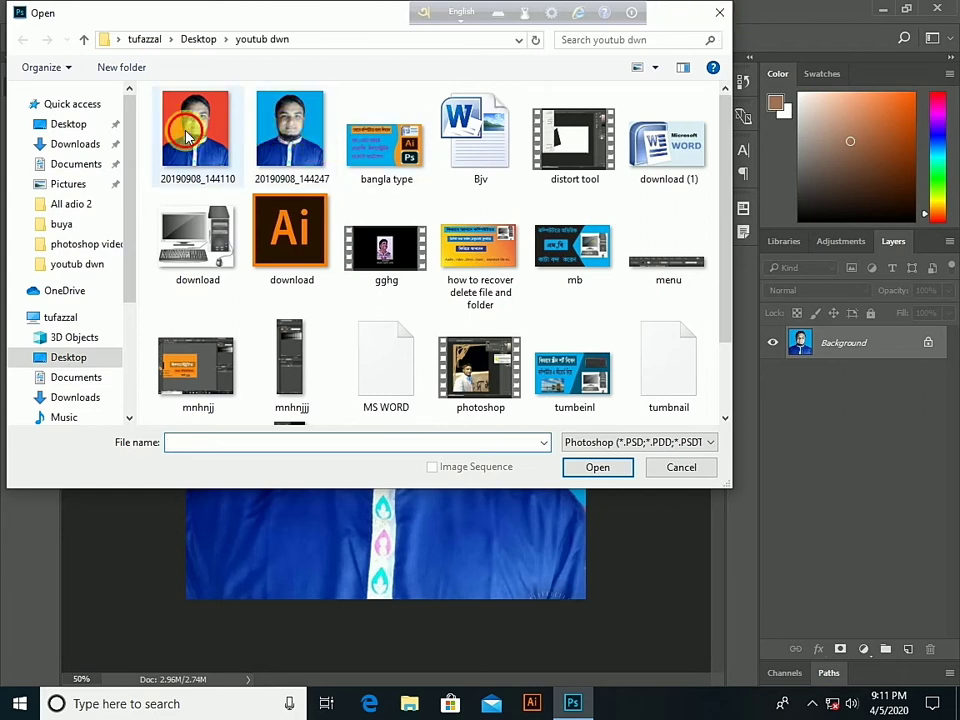
{"action": "left_click", "coordinate": [612, 469]}
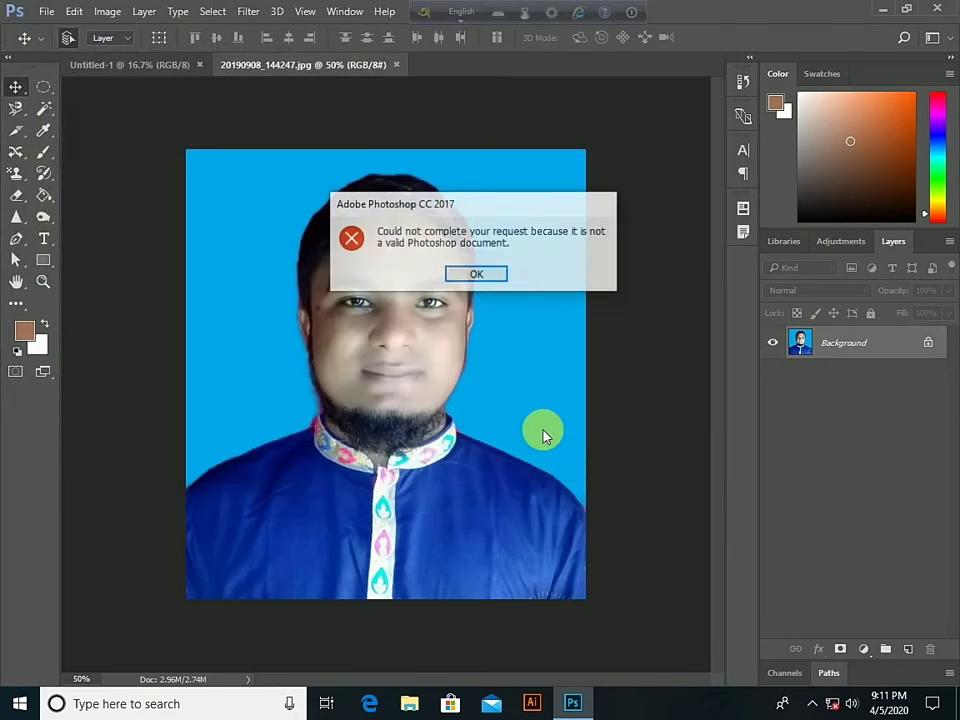
{"action": "left_click", "coordinate": [474, 276]}
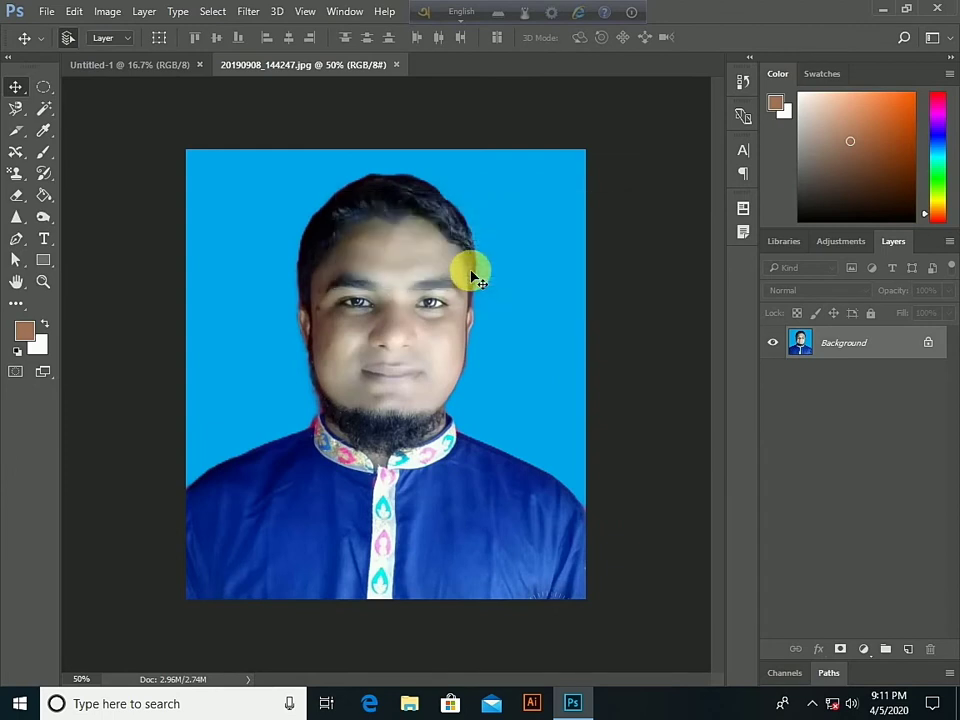
- Switch between the Untitled-1 and portrait tabs, then close the portrait photo
{"action": "left_click", "coordinate": [47, 10]}
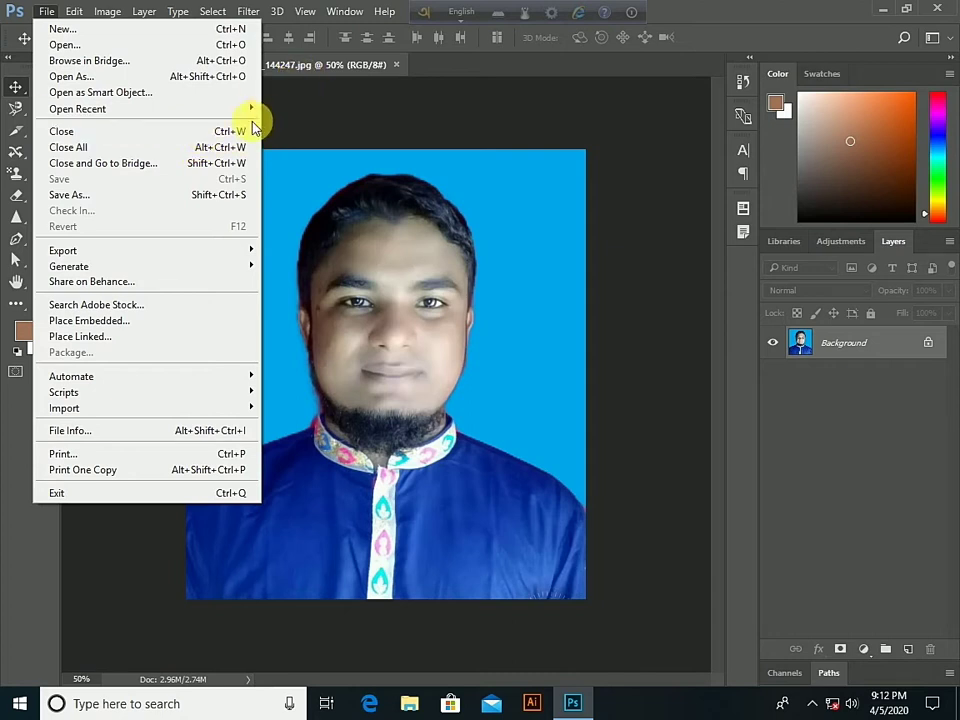
{"action": "left_click", "coordinate": [311, 62]}
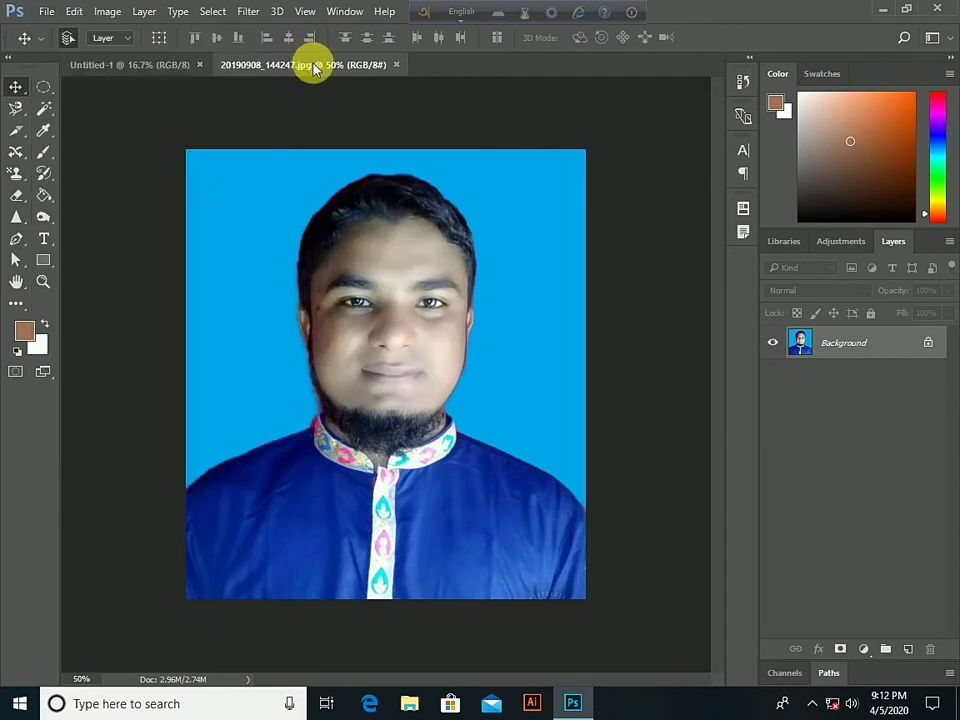
{"action": "left_click", "coordinate": [134, 68]}
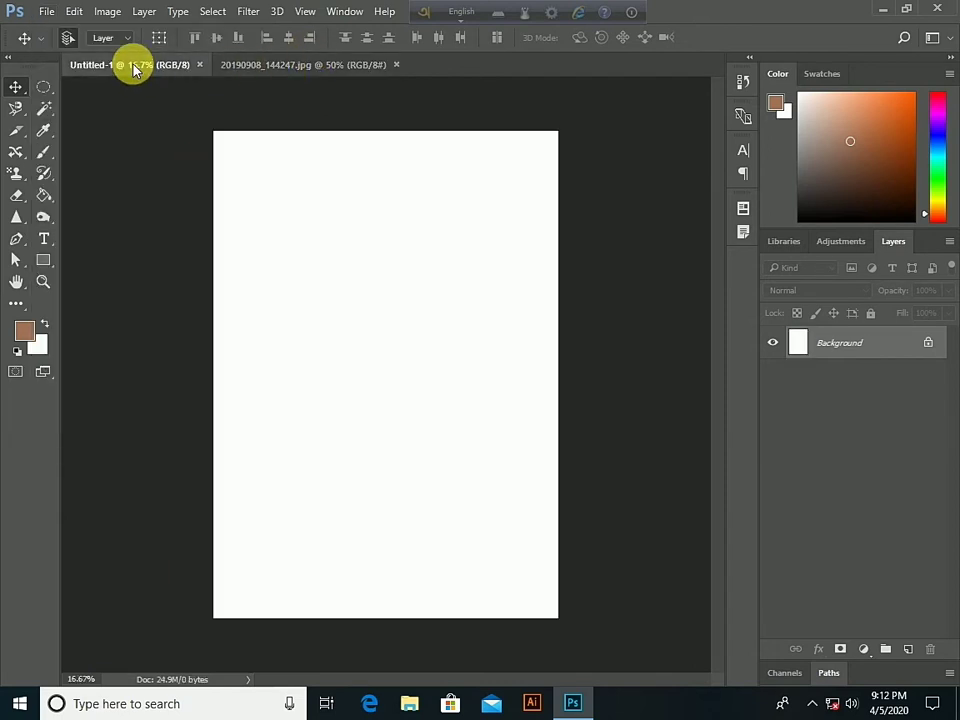
{"action": "left_click", "coordinate": [276, 70]}
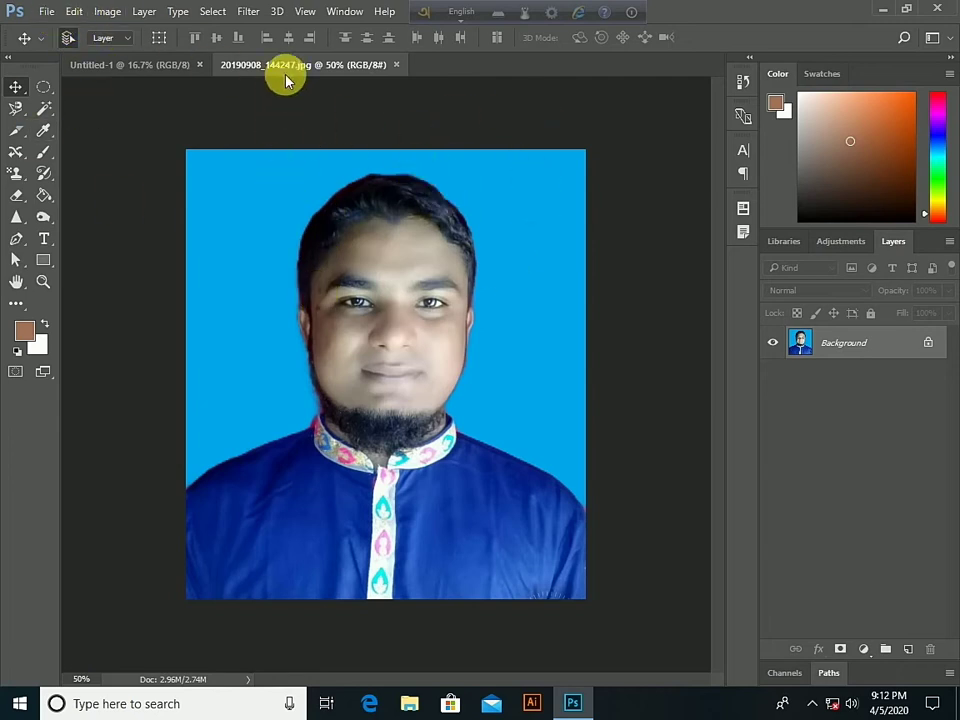
{"action": "left_click", "coordinate": [141, 64]}
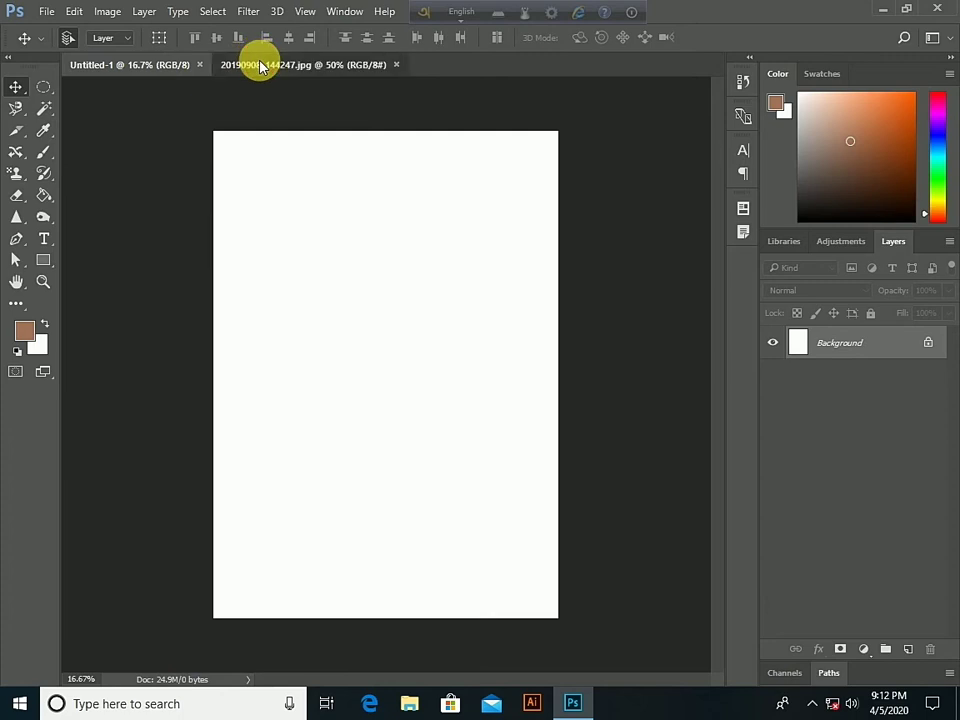
{"action": "left_click", "coordinate": [257, 62]}
{"action": "left_click", "coordinate": [45, 12]}
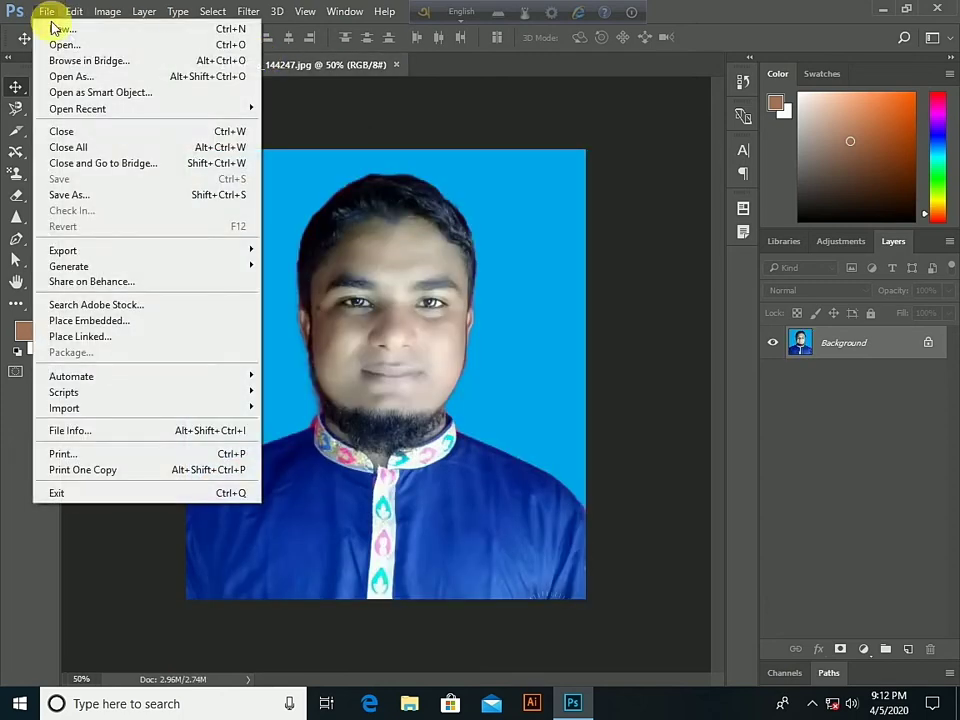
{"action": "left_click", "coordinate": [108, 141]}
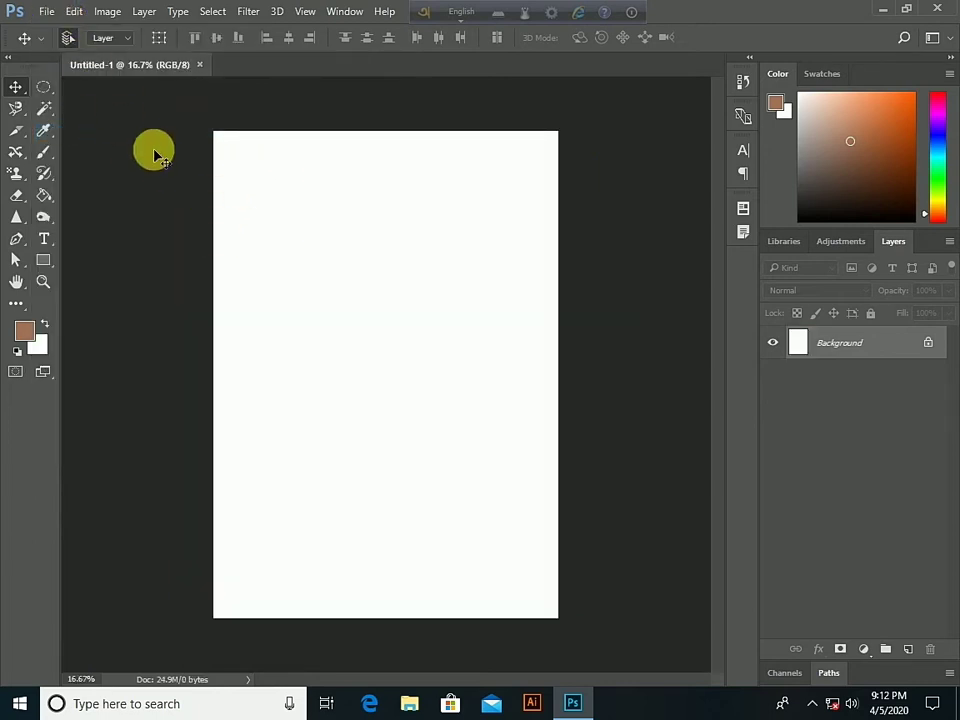
- Reopen the portrait photo 20190908_144247 in a tab beside Untitled-1
{"action": "left_click", "coordinate": [46, 12]}
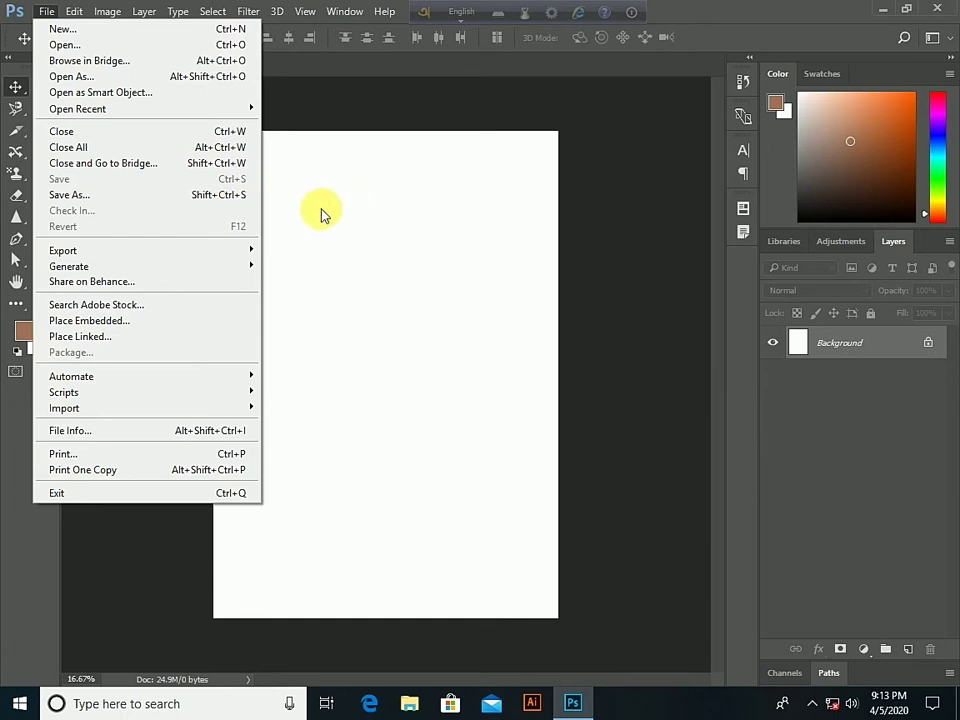
{"action": "left_click", "coordinate": [127, 45]}
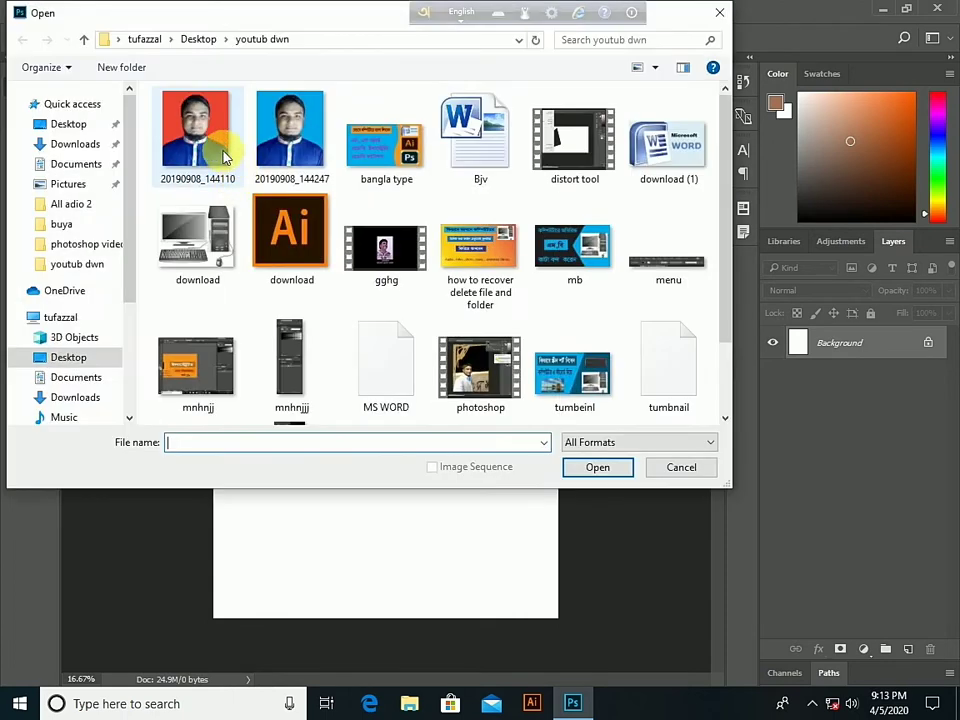
{"action": "left_click", "coordinate": [291, 135]}
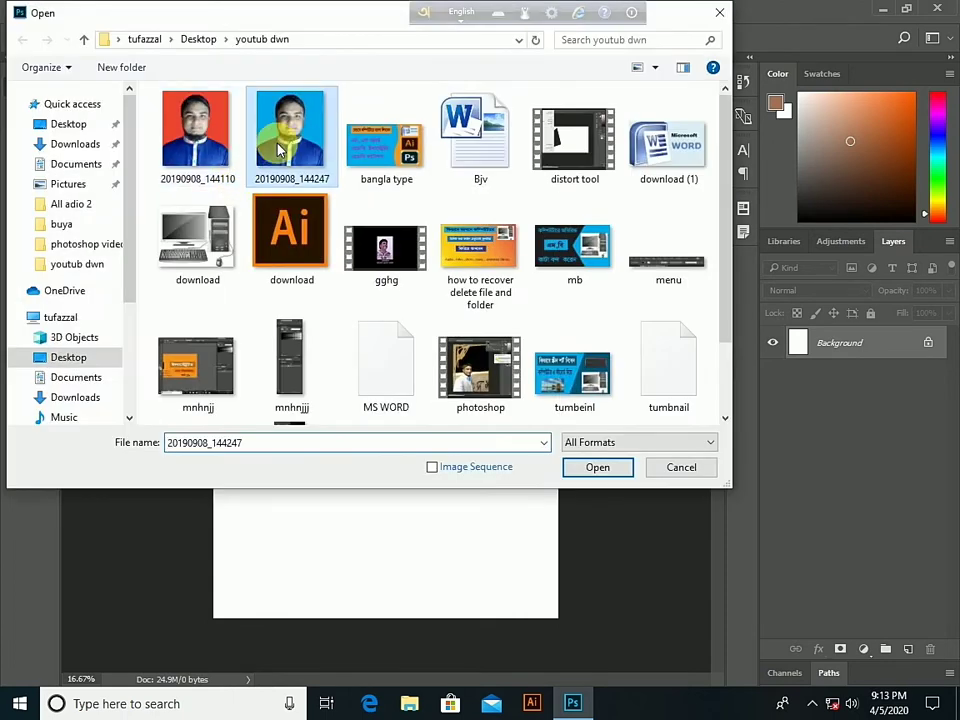
{"action": "left_click", "coordinate": [604, 466]}
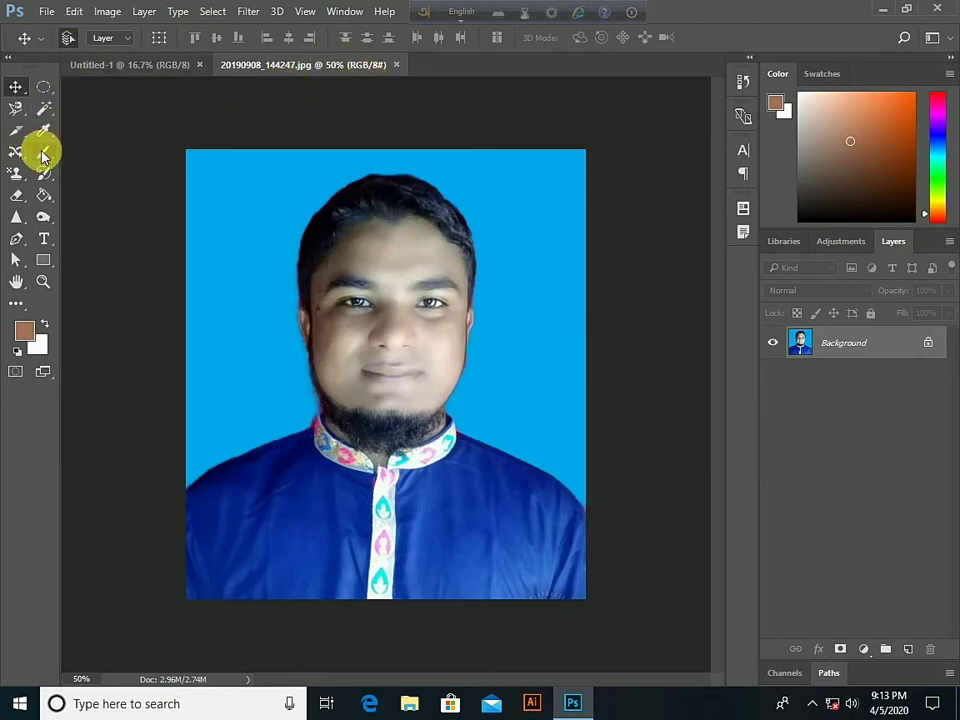
- Paint a brown brush stroke on the upper-left blue background, then review Save and Revert
{"action": "left_click", "coordinate": [43, 153]}
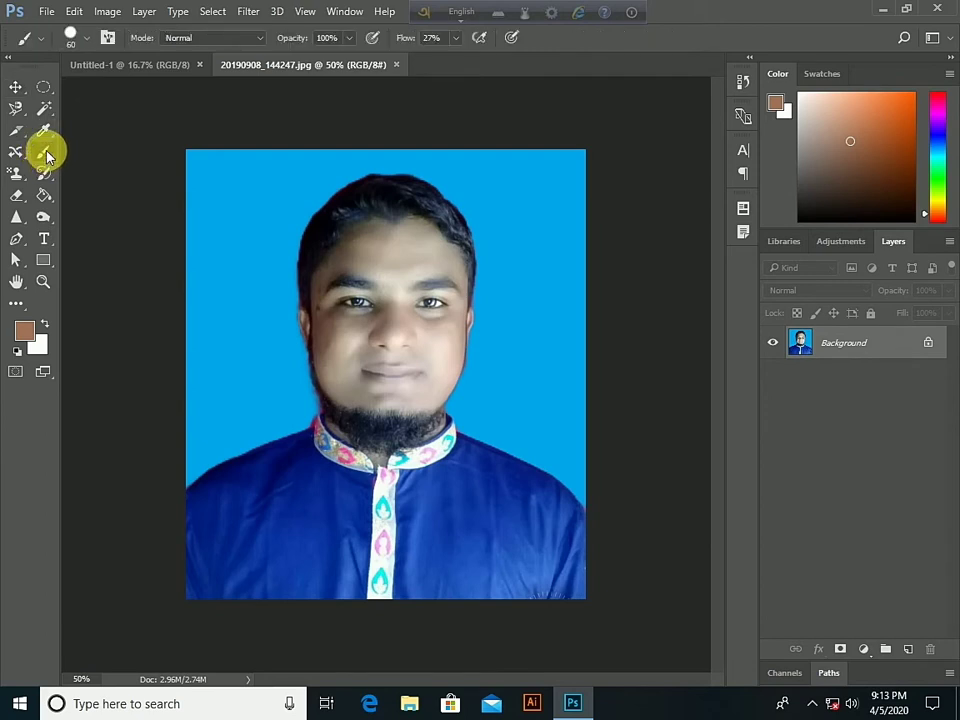
{"action": "left_click_drag", "start_coordinate": [225, 180], "coordinate": [228, 263]}
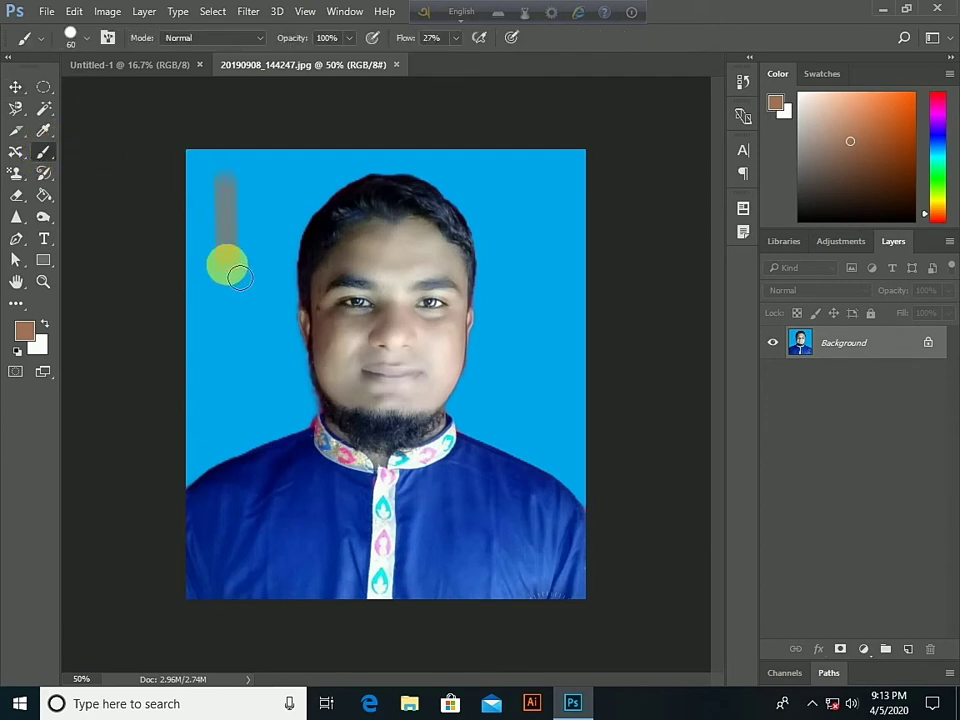
{"action": "left_click", "coordinate": [48, 14]}
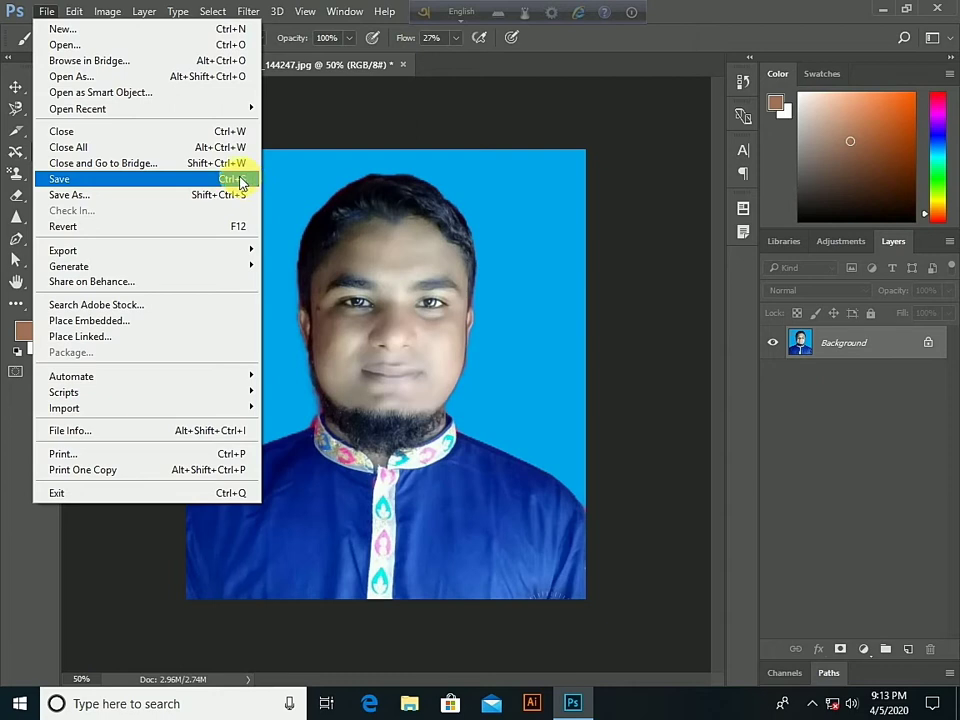
{"action": "left_click", "coordinate": [315, 193]}
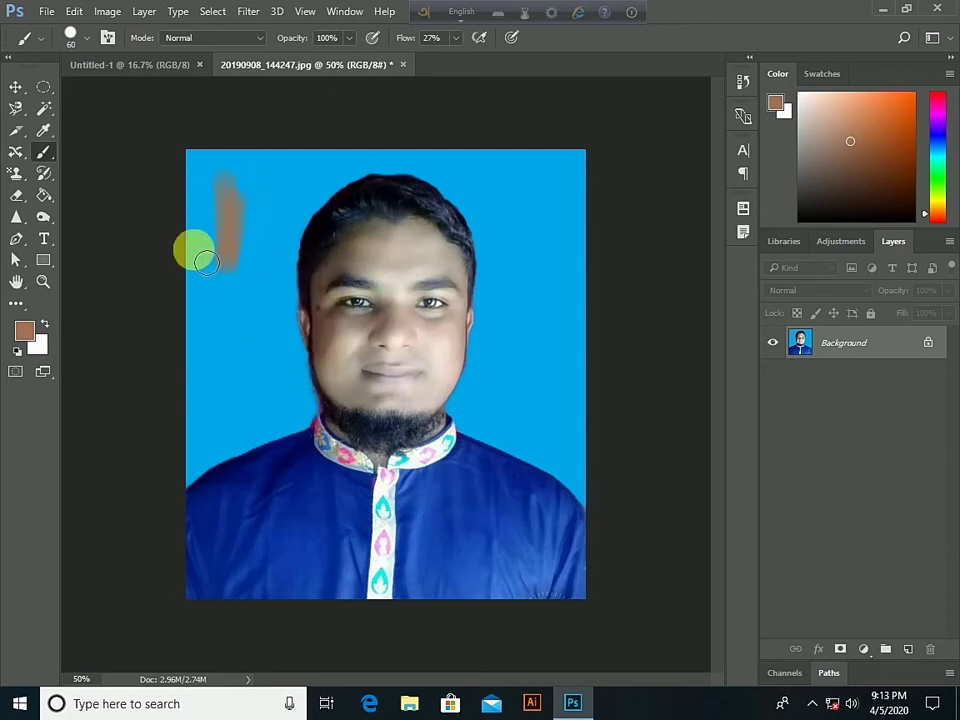
{"action": "left_click", "coordinate": [52, 12]}
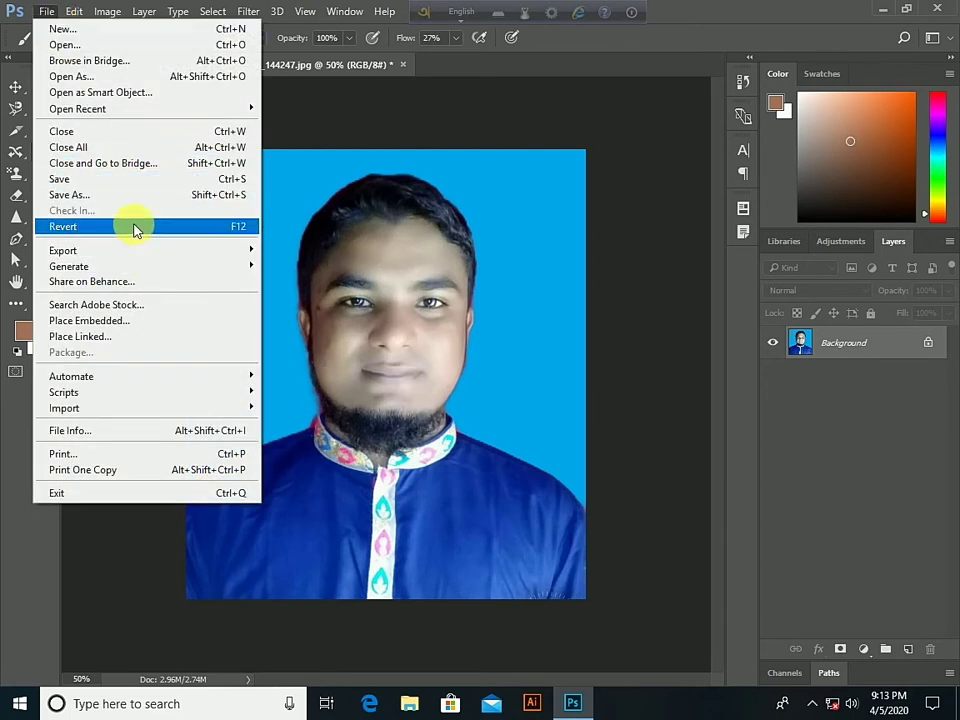
{"action": "left_click", "coordinate": [407, 229]}
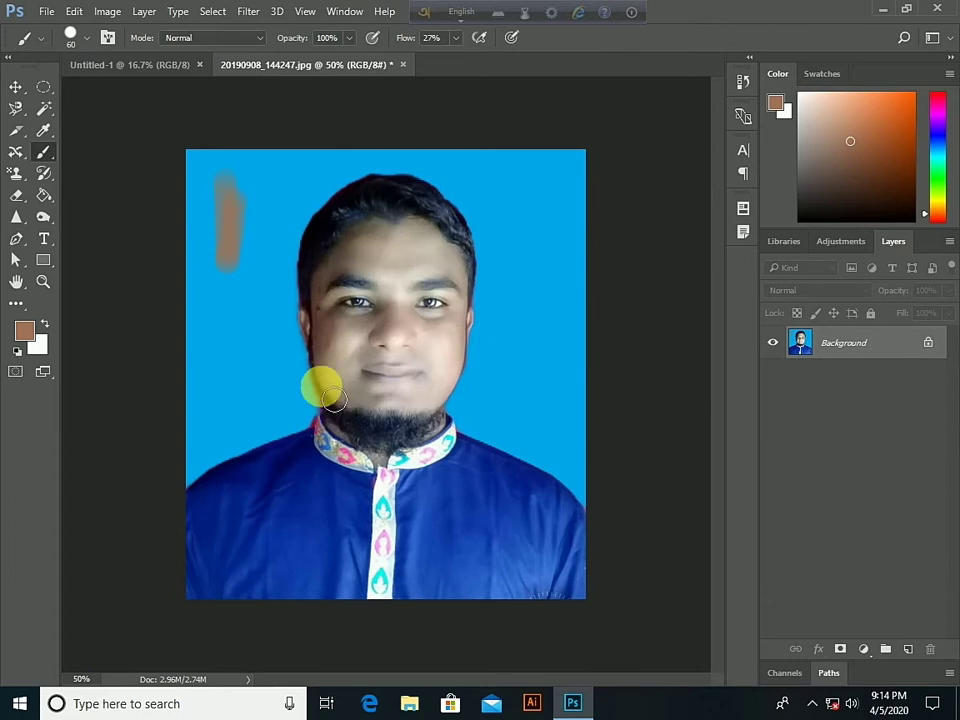
{"action": "left_click", "coordinate": [47, 12]}
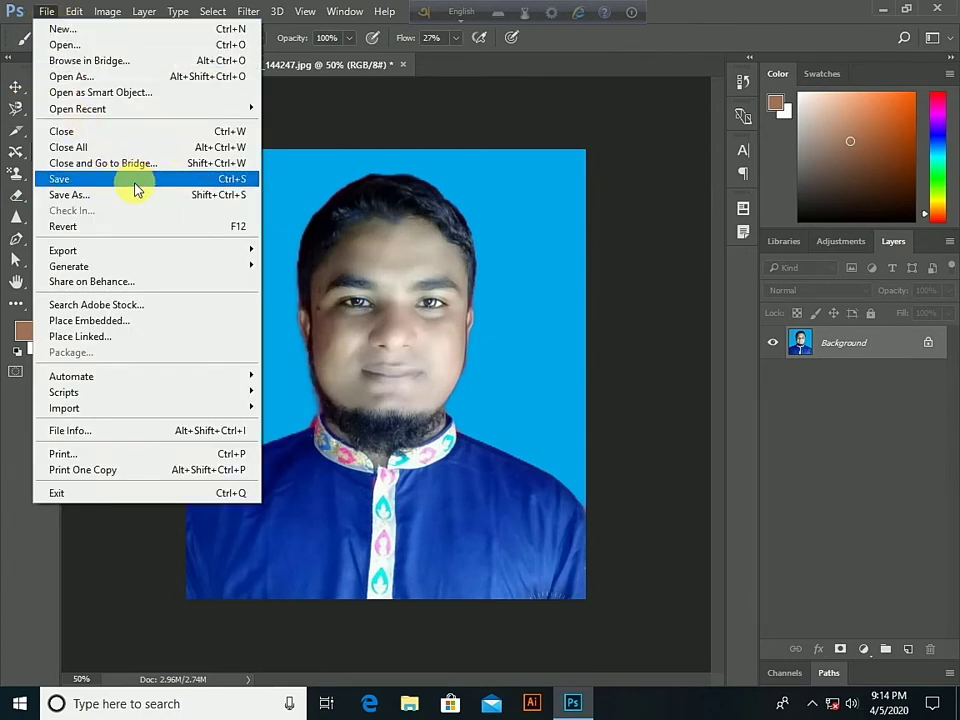
- Save the painted portrait to its JPEG file at Maximum quality 11
{"action": "left_click", "coordinate": [135, 183]}
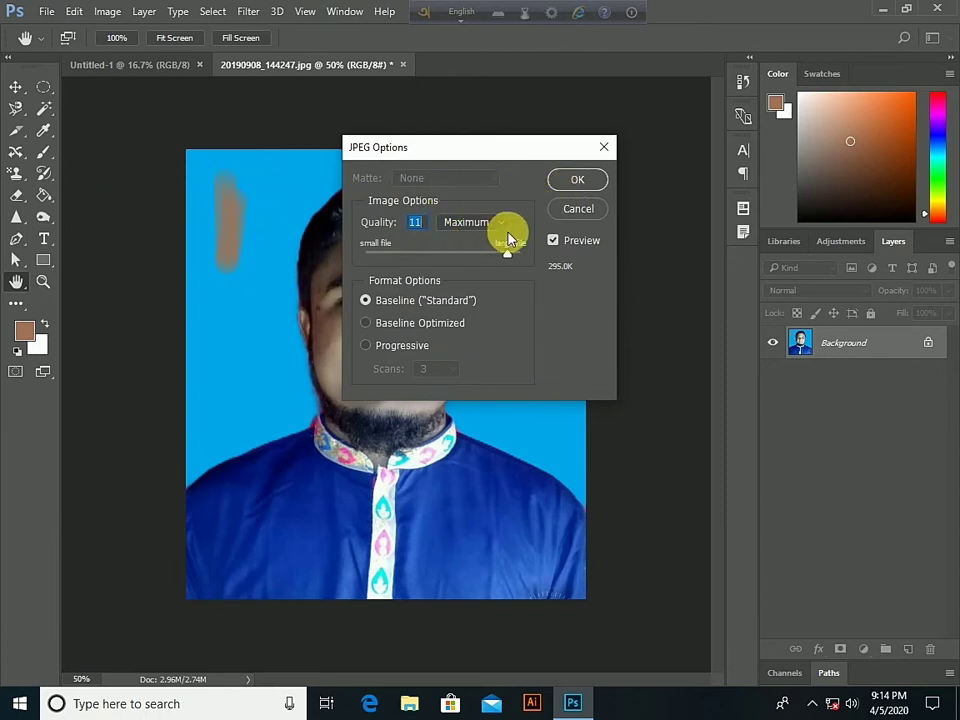
{"action": "left_click", "coordinate": [502, 222]}
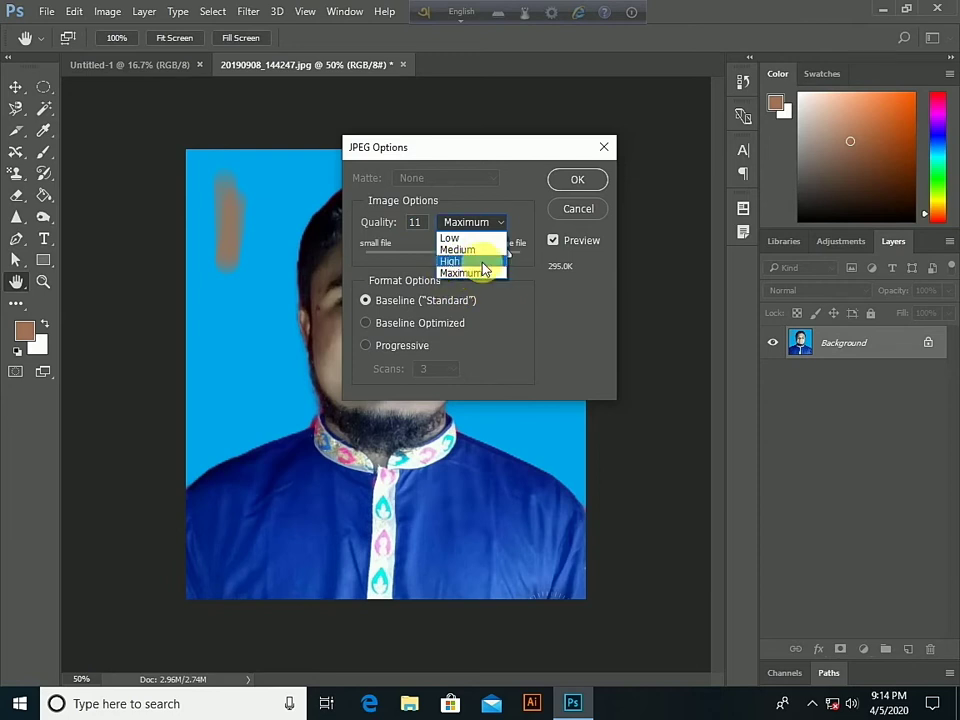
{"action": "left_click", "coordinate": [466, 273]}
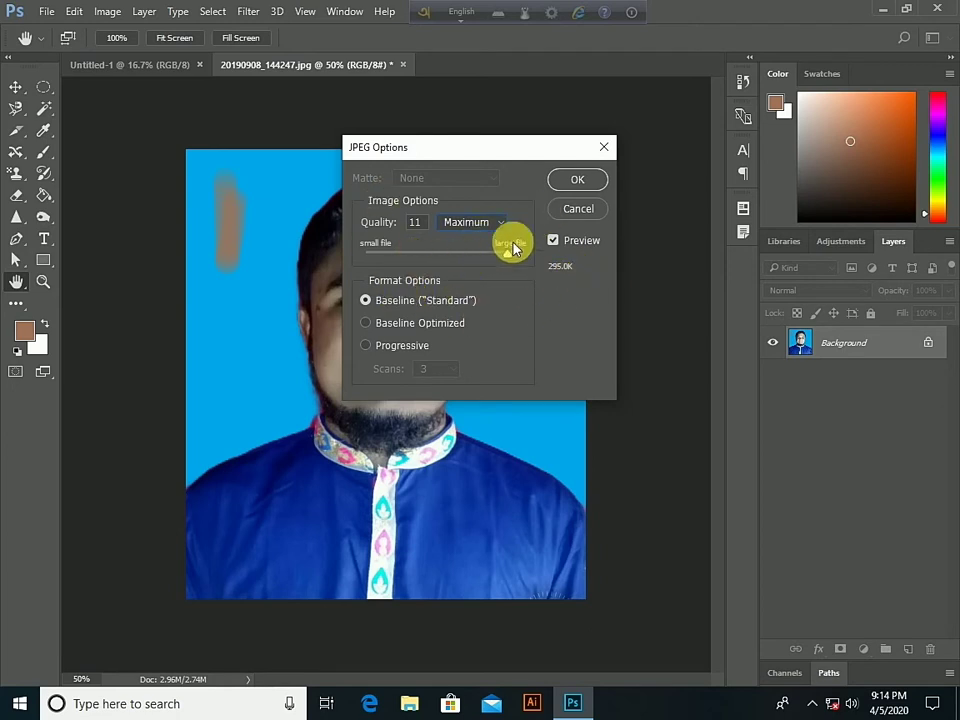
{"action": "left_click", "coordinate": [580, 181]}
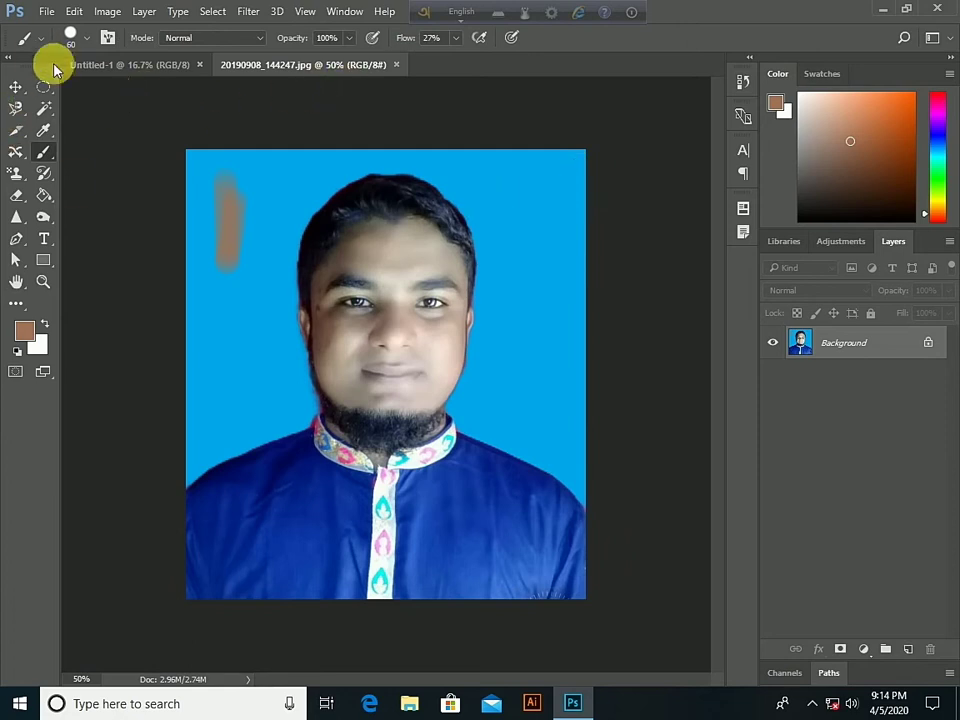
- Start opening another image file, then cancel the Open dialog
{"action": "left_click", "coordinate": [46, 11]}
{"action": "left_click", "coordinate": [70, 44]}
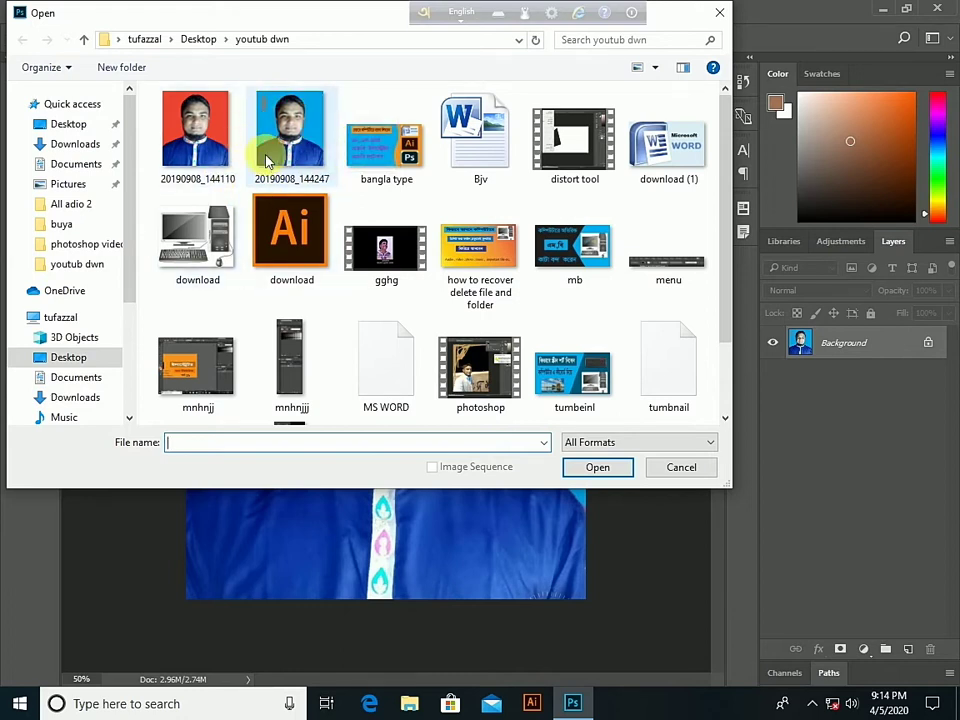
{"action": "left_click", "coordinate": [717, 15]}
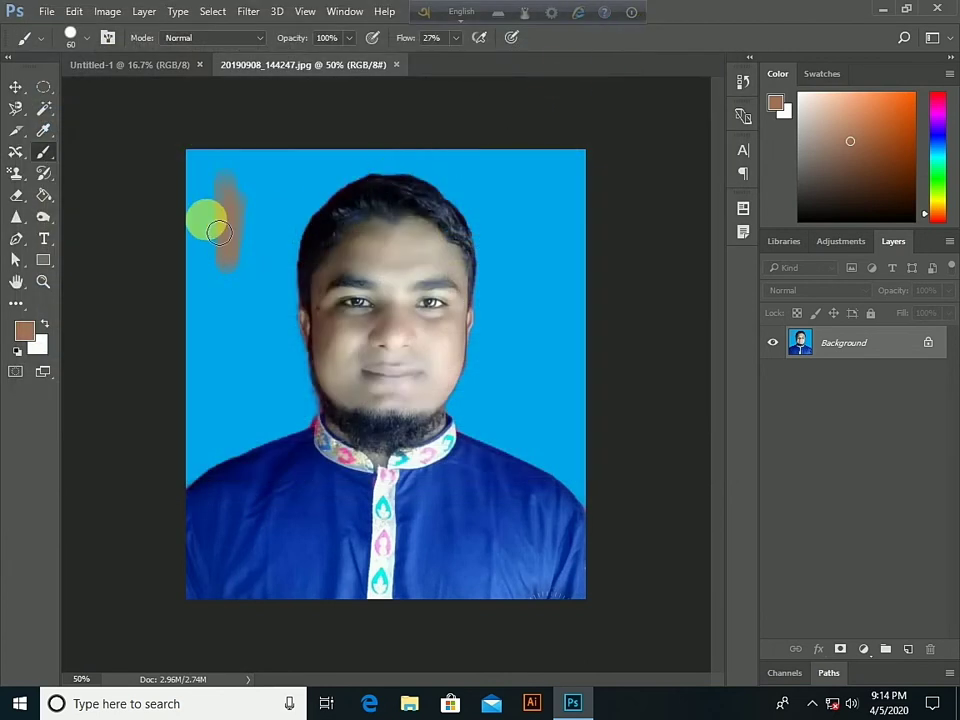
- Revert the photo to its opening History snapshot, save it, and minimize Photoshop
{"action": "left_click", "coordinate": [741, 84]}
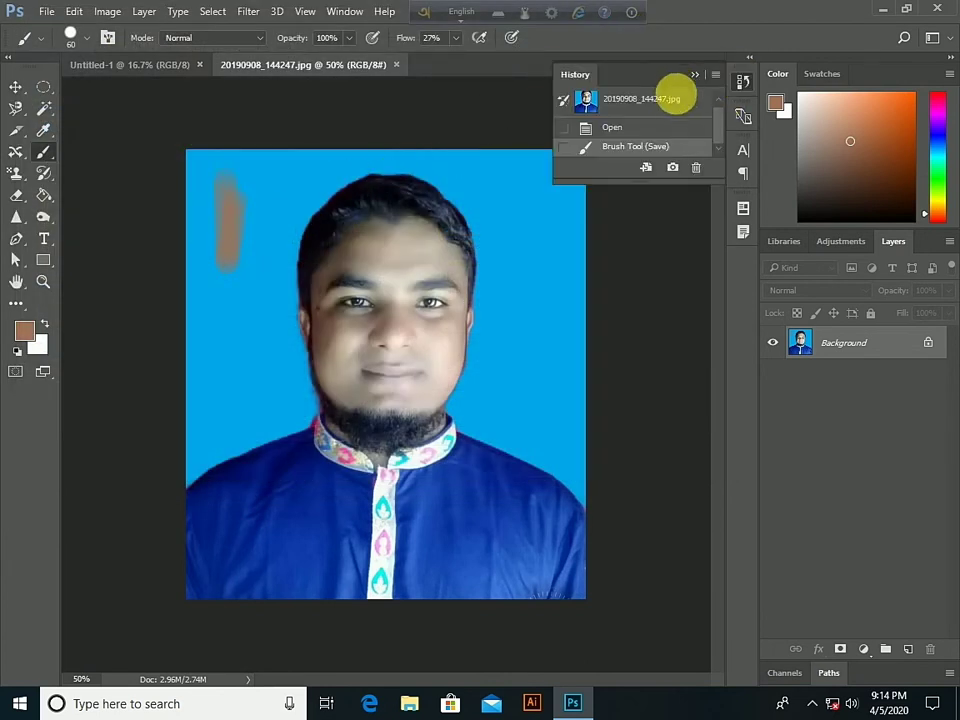
{"action": "left_click", "coordinate": [672, 98]}
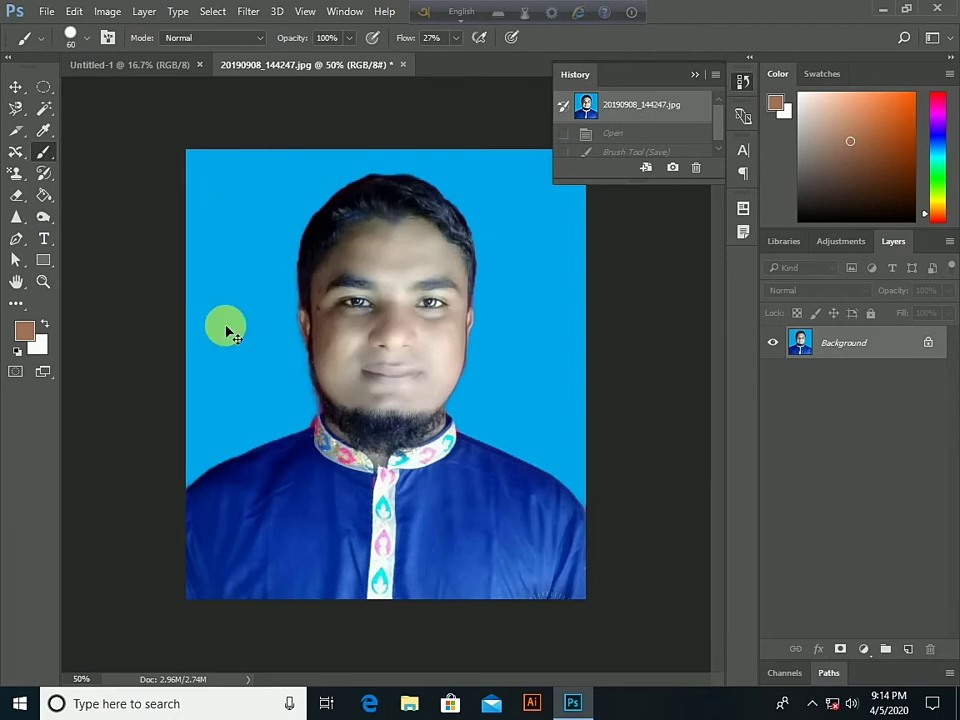
{"action": "left_click", "coordinate": [50, 15]}
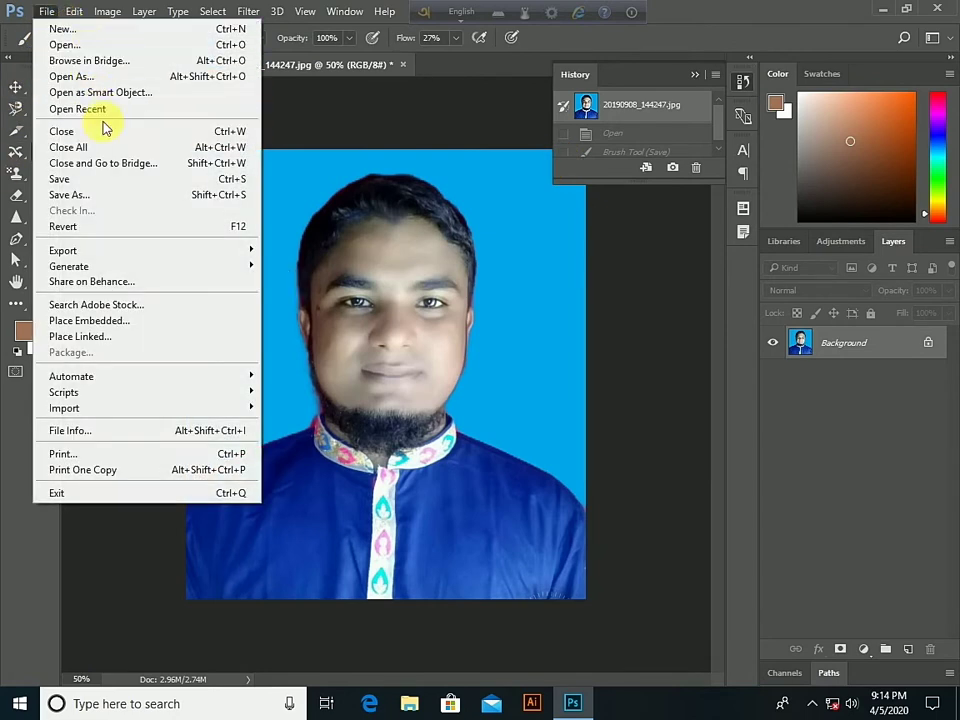
{"action": "left_click", "coordinate": [124, 179]}
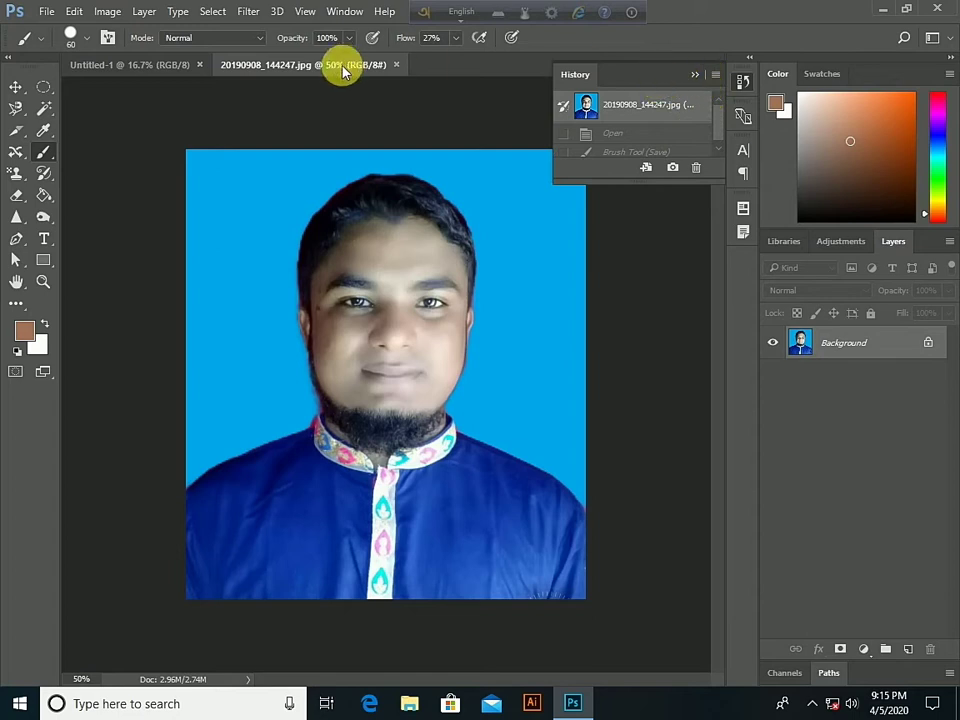
{"action": "left_click", "coordinate": [881, 9]}
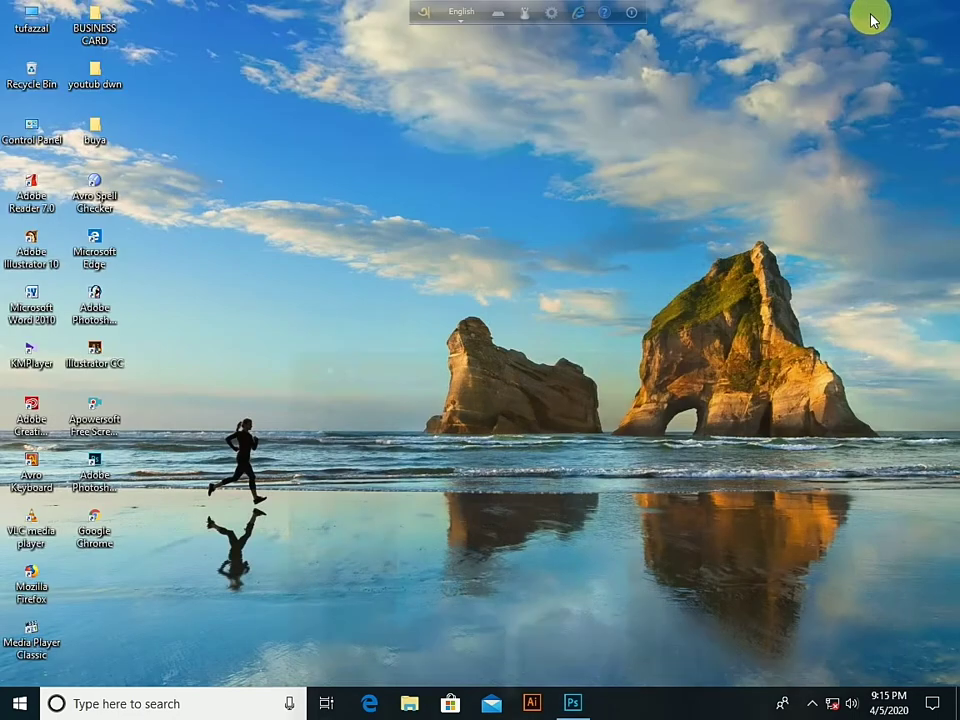
- Preview the saved 20190908_144247 in the youtub dwn folder, then return to Photoshop
{"action": "double_click", "coordinate": [98, 88]}
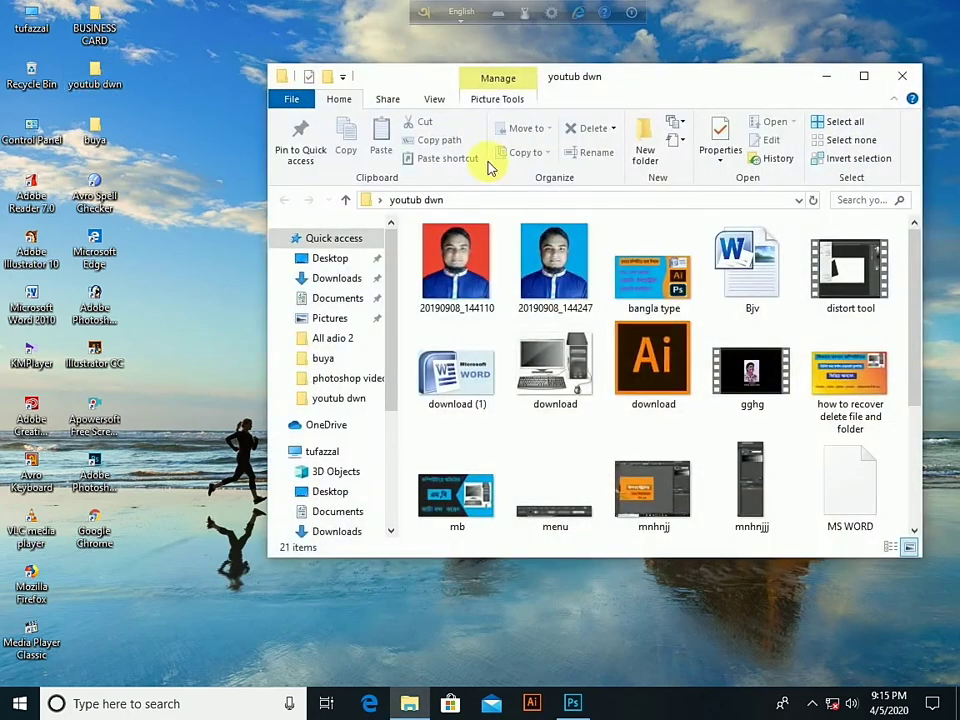
{"action": "left_click", "coordinate": [556, 245]}
{"action": "double_click", "coordinate": [557, 245]}
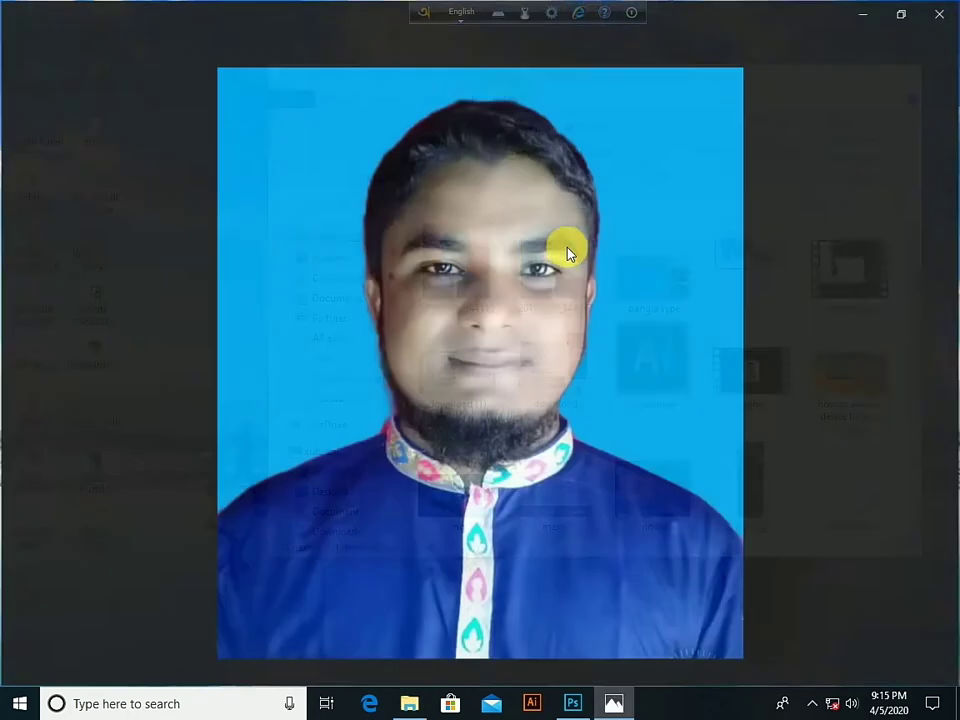
{"action": "left_click", "coordinate": [940, 11]}
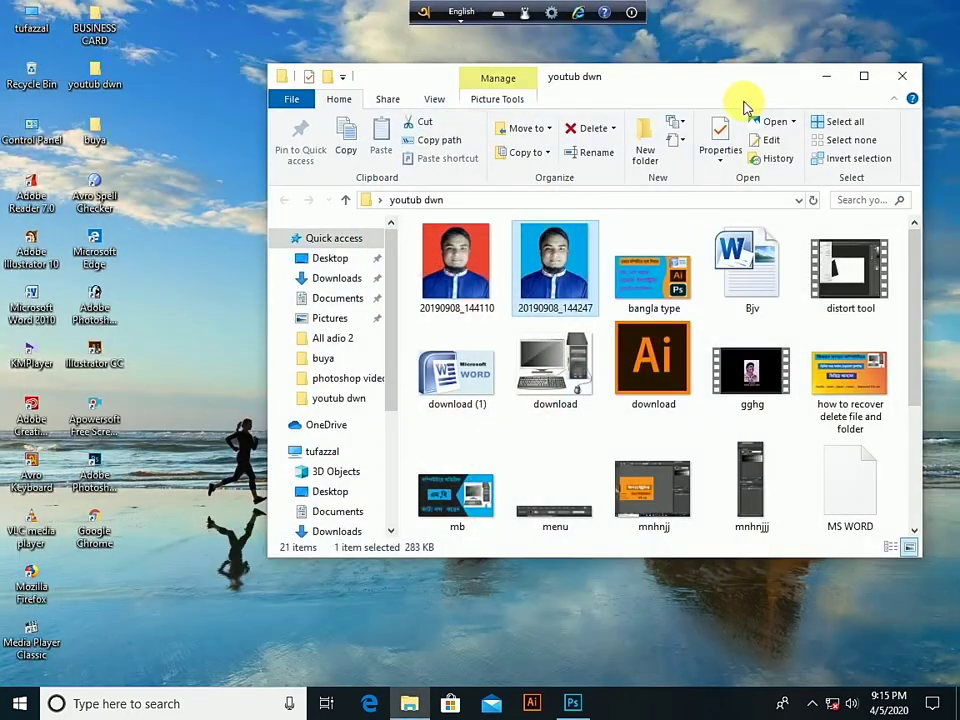
{"action": "left_click", "coordinate": [901, 78]}
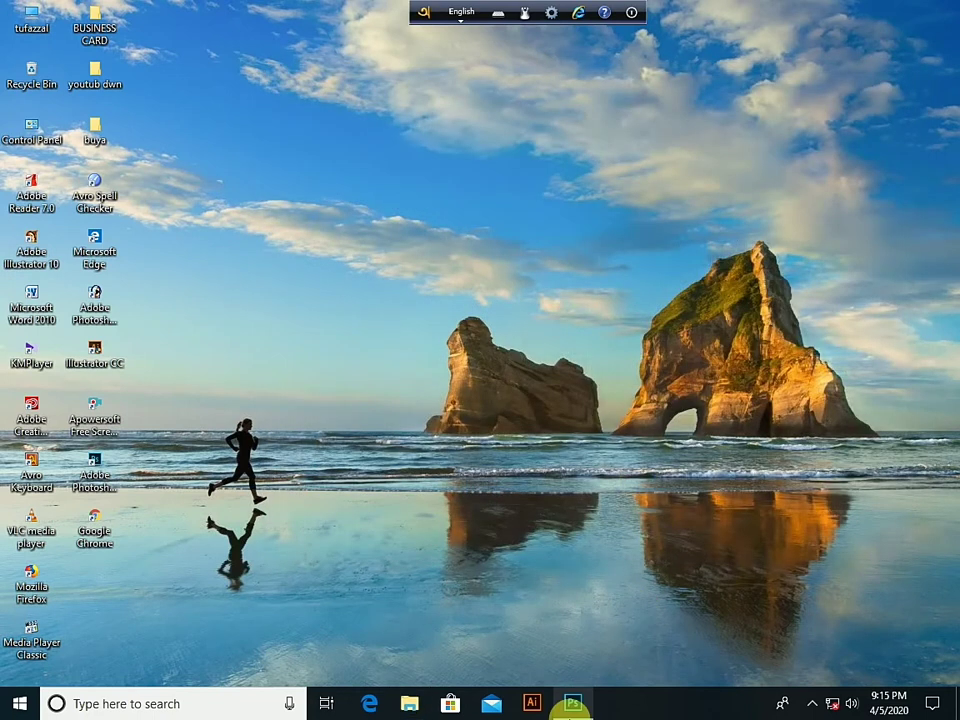
{"action": "left_click", "coordinate": [572, 703]}
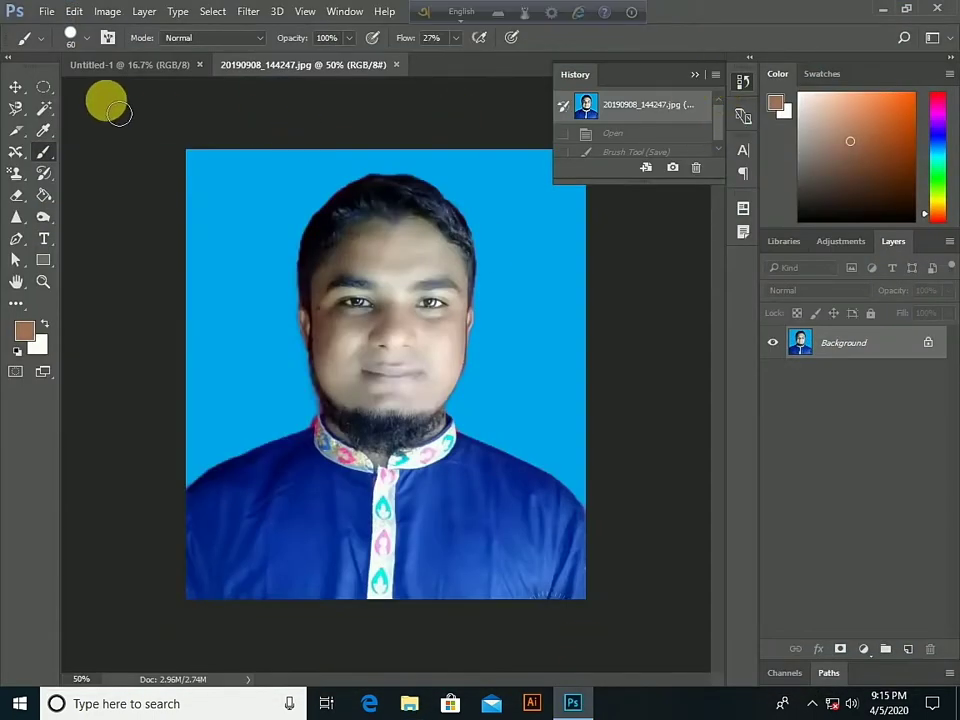
- Bring up Save As for the portrait, defaulting to 20190908_144247 in youtub dwn
{"action": "left_click", "coordinate": [45, 14]}
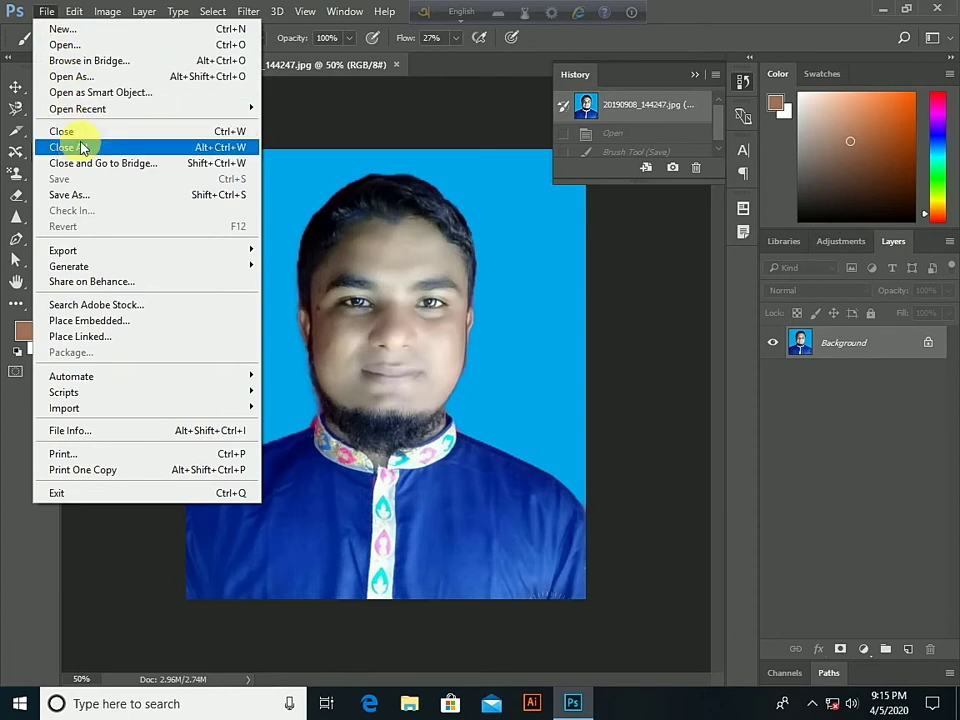
{"action": "left_click", "coordinate": [97, 196]}
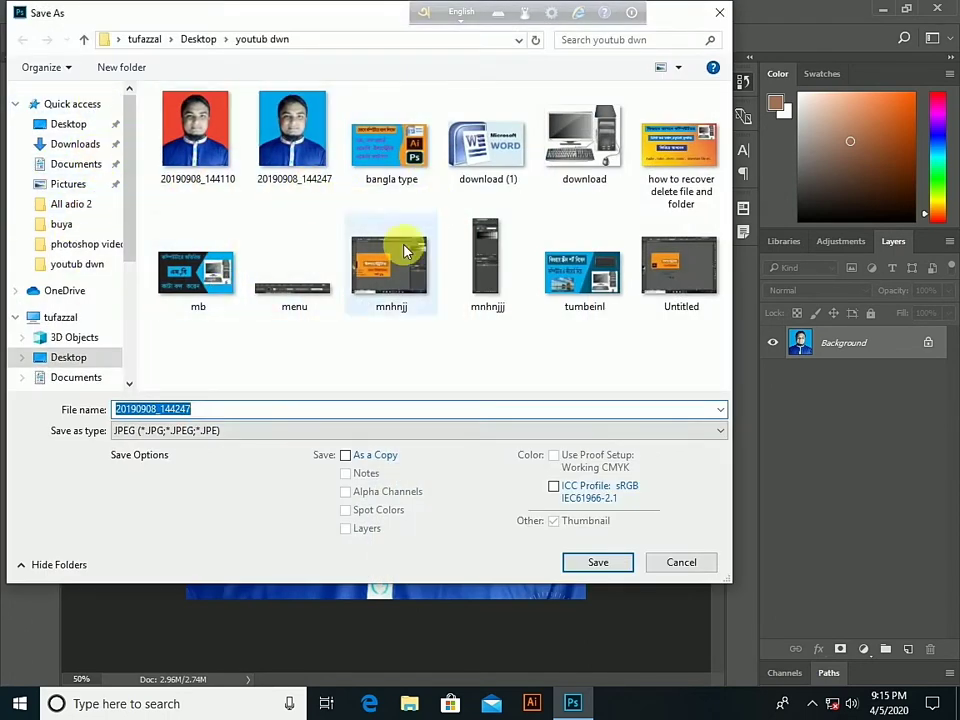
- Point Save As to the Desktop and keep JPEG as the format for 20190908_144247
{"action": "left_click", "coordinate": [69, 126]}
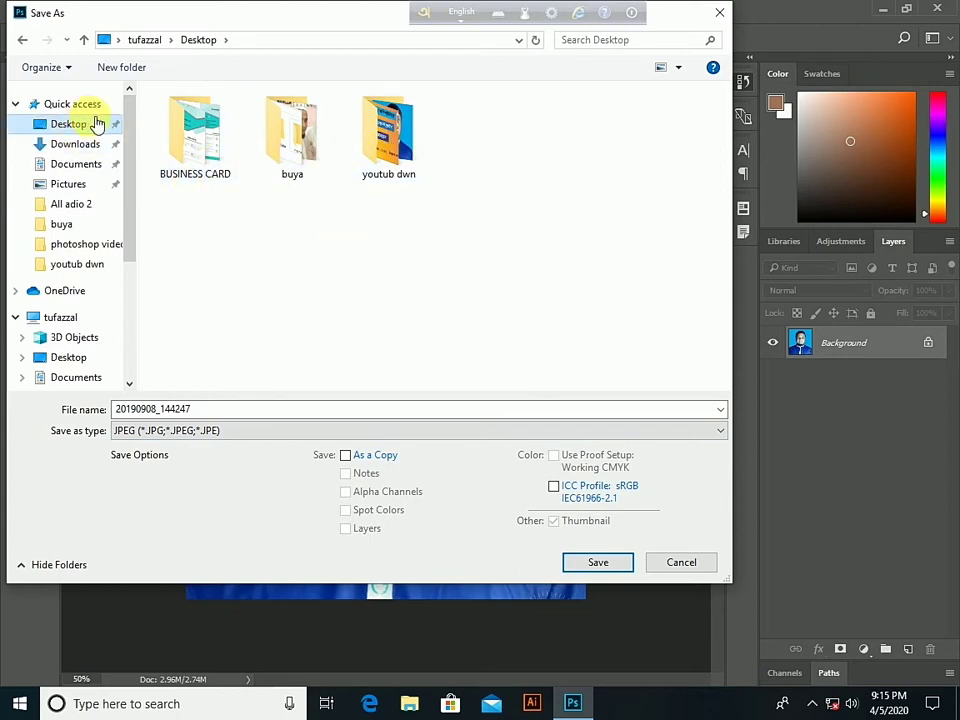
{"action": "double_click", "coordinate": [186, 409]}
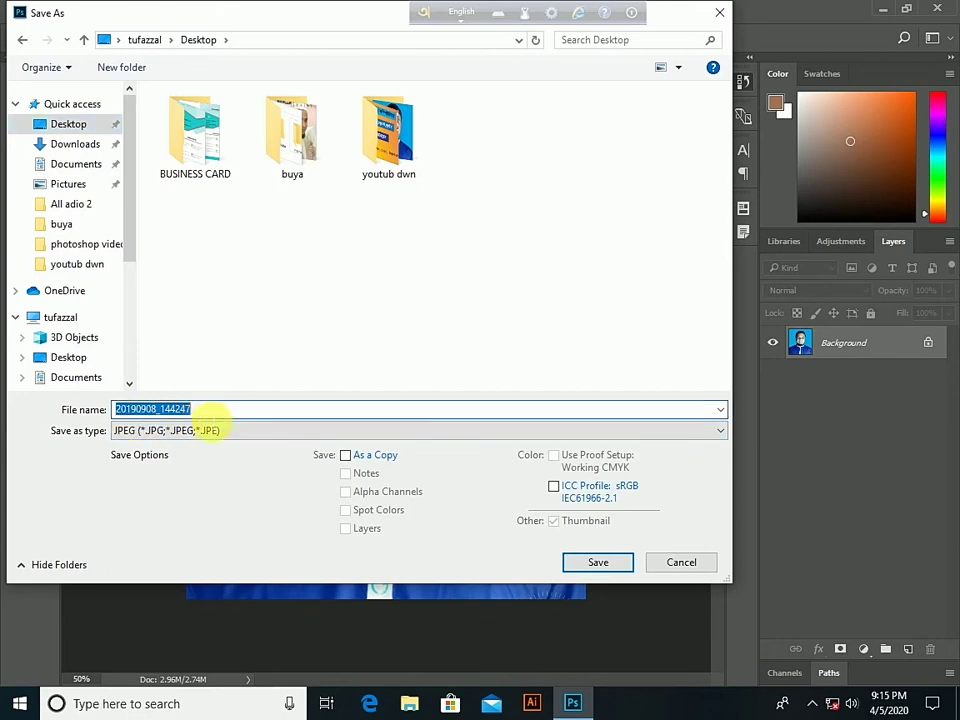
{"action": "left_click", "coordinate": [720, 432]}
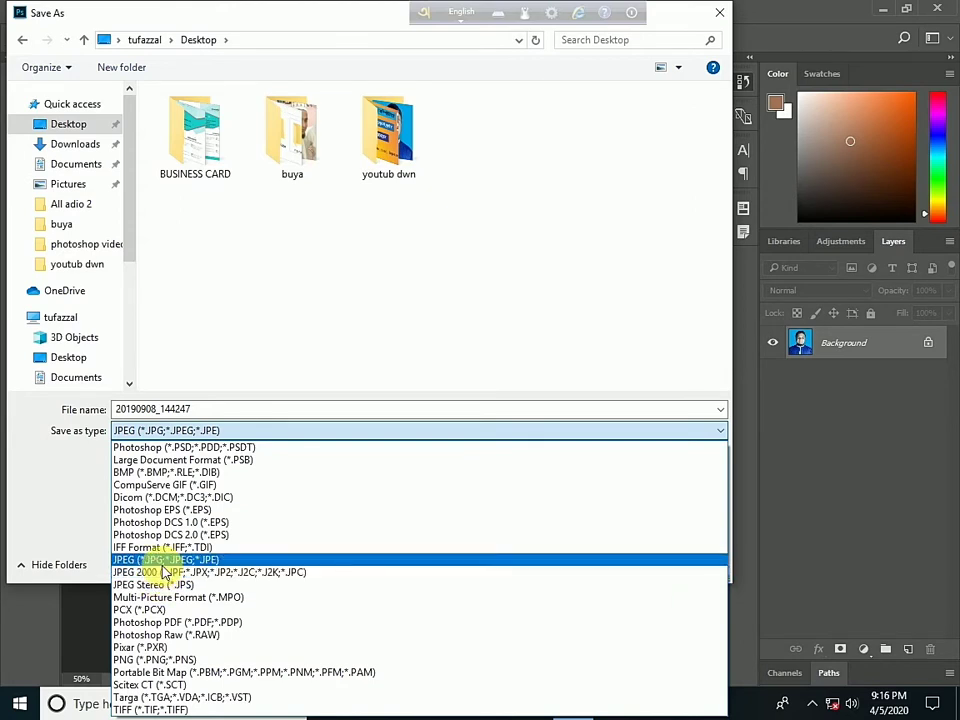
{"action": "left_click", "coordinate": [162, 563]}
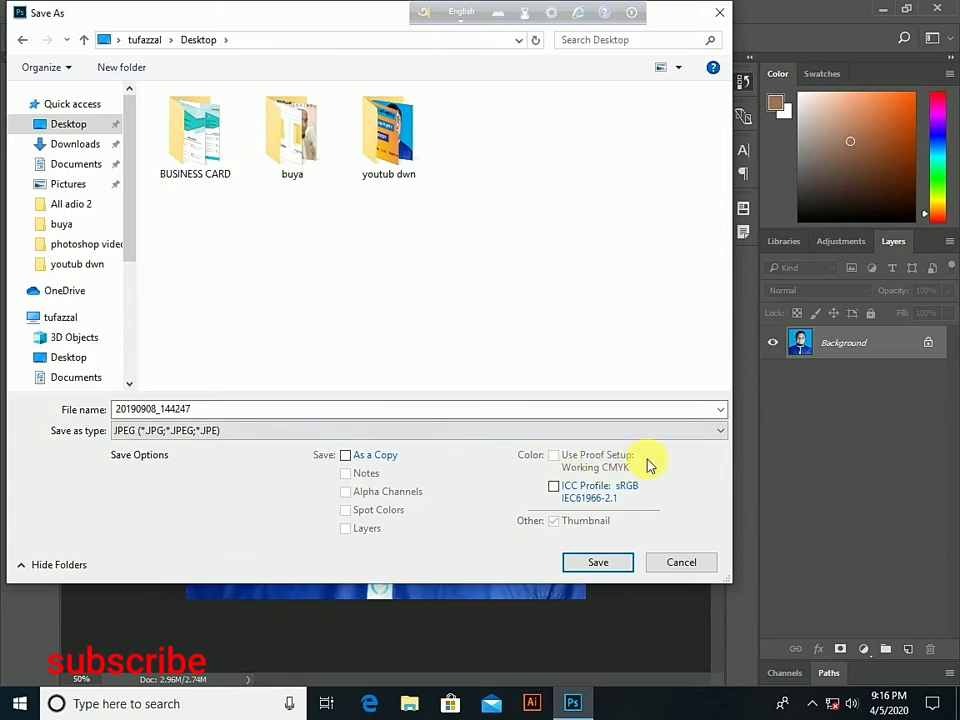
{"action": "left_click", "coordinate": [716, 436]}
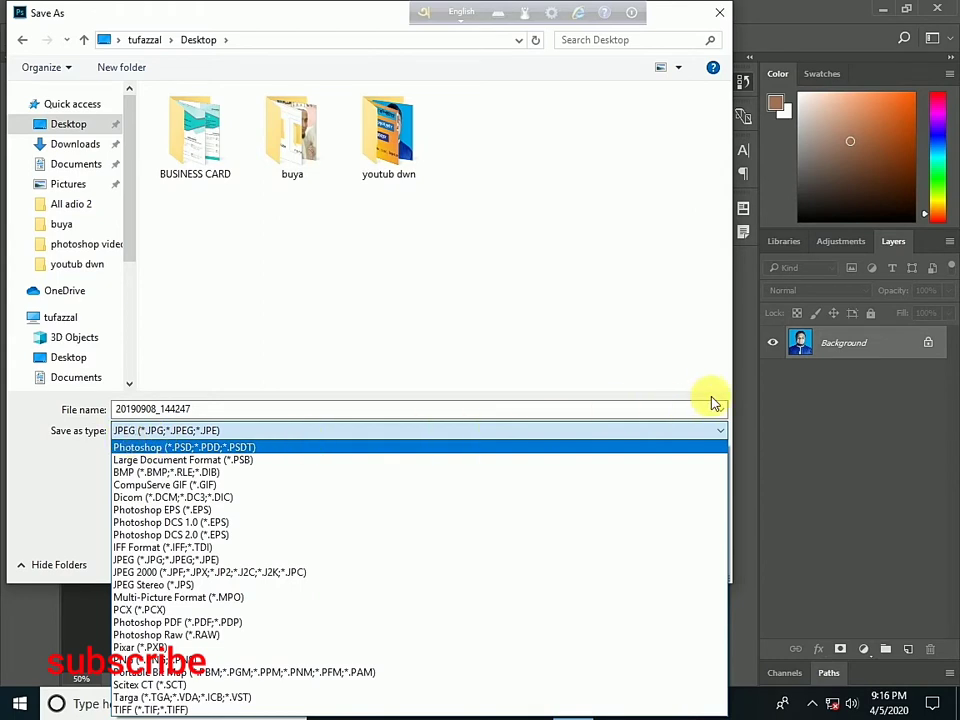
{"action": "left_click", "coordinate": [725, 432]}
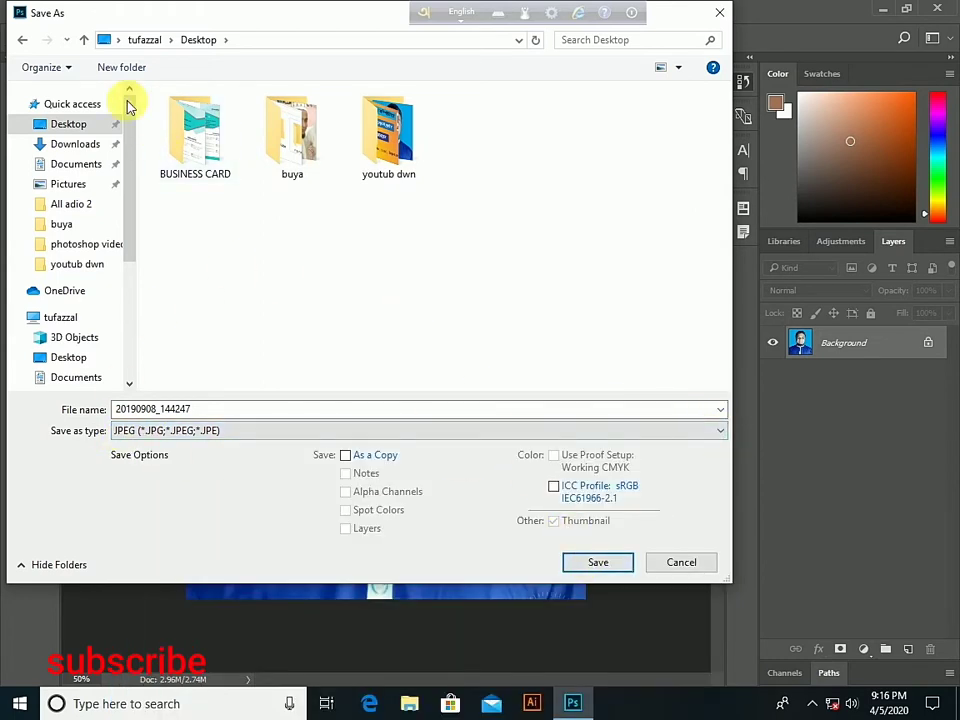
- Save the JPEG to the Desktop at Maximum quality and minimize Photoshop
{"action": "left_click", "coordinate": [595, 563]}
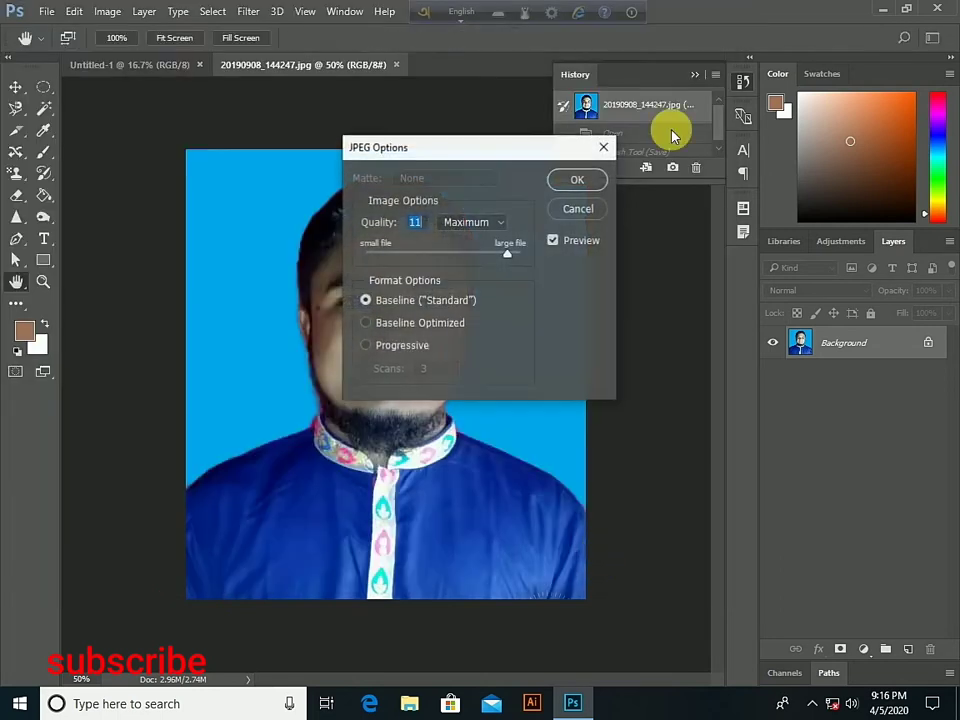
{"action": "left_click", "coordinate": [576, 183]}
{"action": "key", "text": "b"}
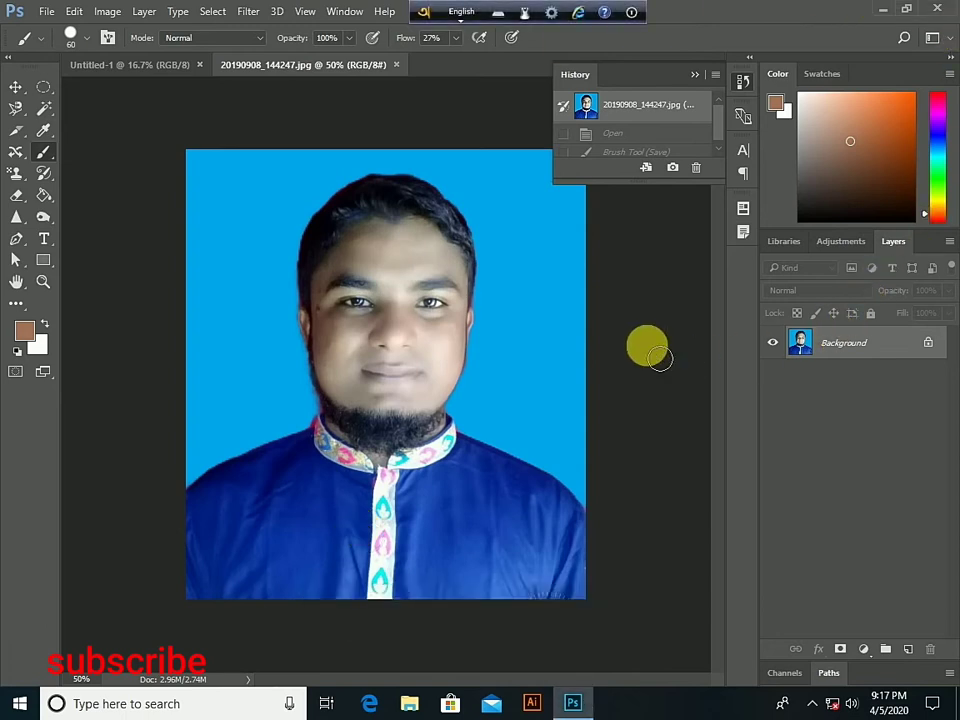
{"action": "left_click", "coordinate": [885, 11]}
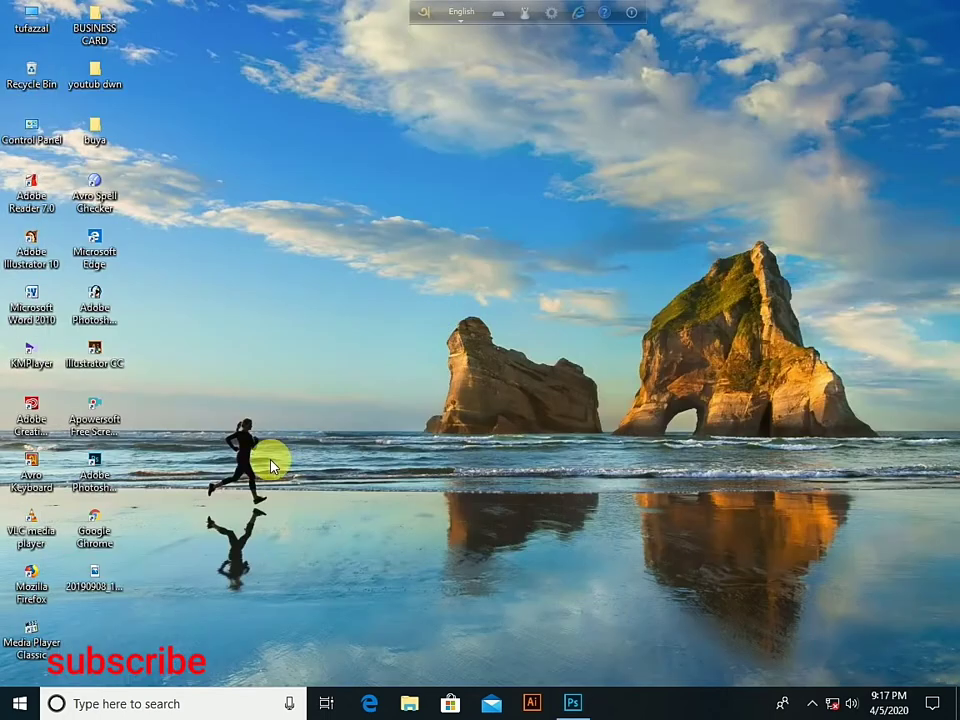
- Preview the Desktop JPEG copy in Photos, delete it, and return to Photoshop
{"action": "double_click", "coordinate": [100, 588]}
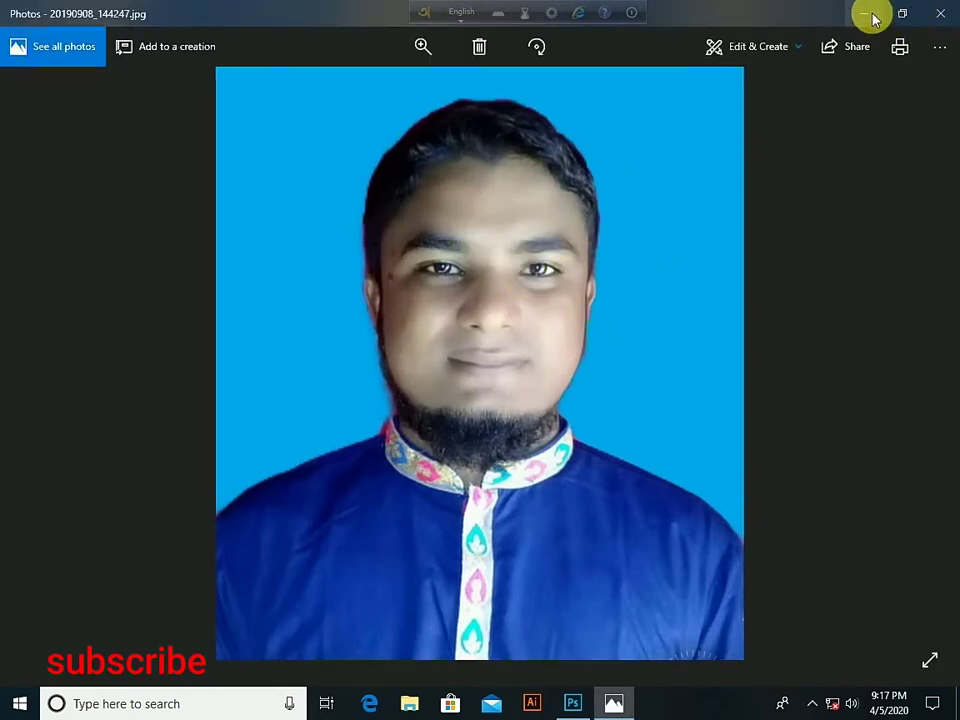
{"action": "left_click", "coordinate": [938, 14]}
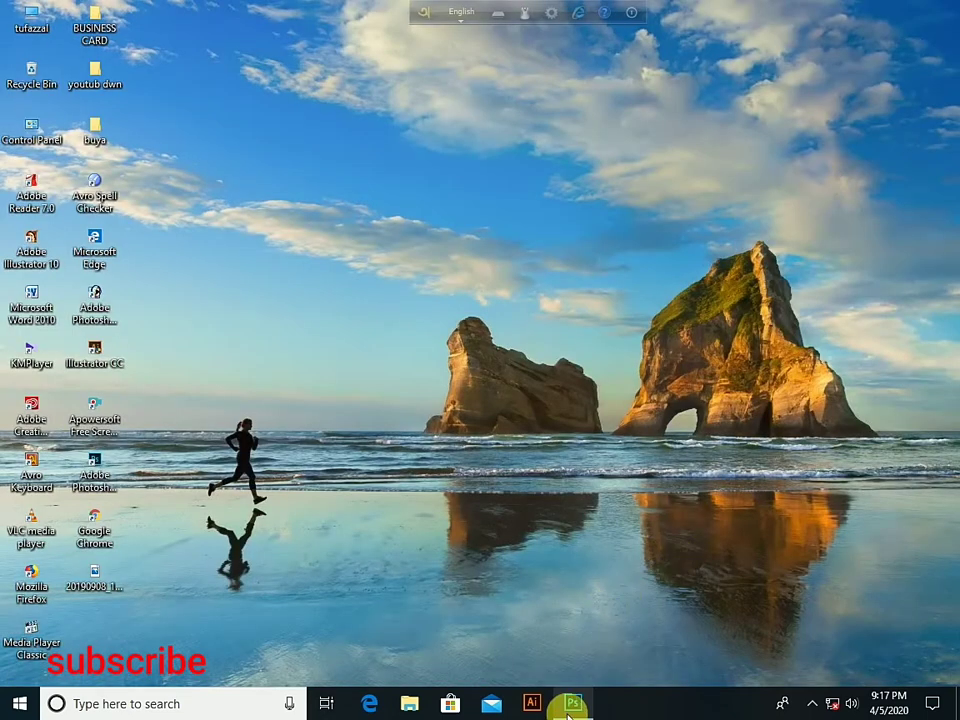
{"action": "right_click", "coordinate": [98, 585]}
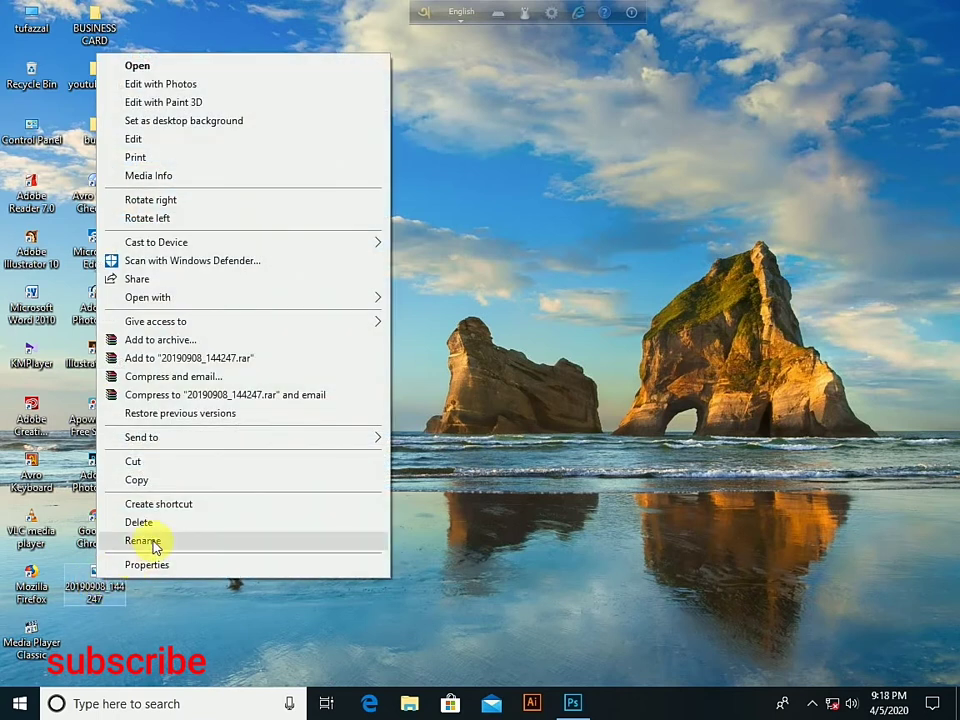
{"action": "left_click", "coordinate": [156, 524]}
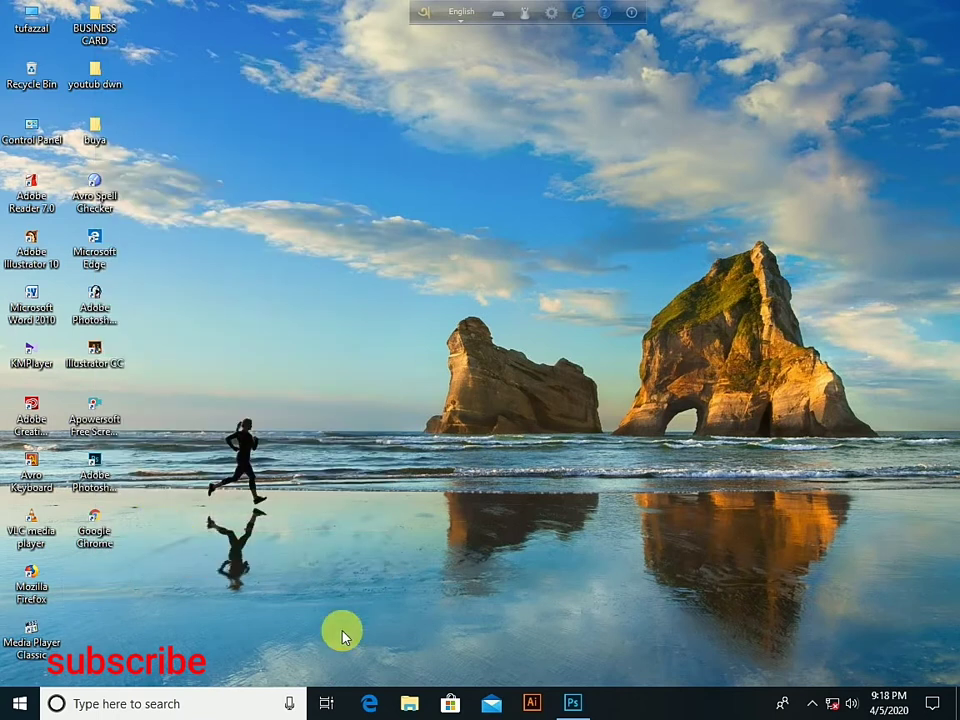
{"action": "left_click", "coordinate": [575, 705]}
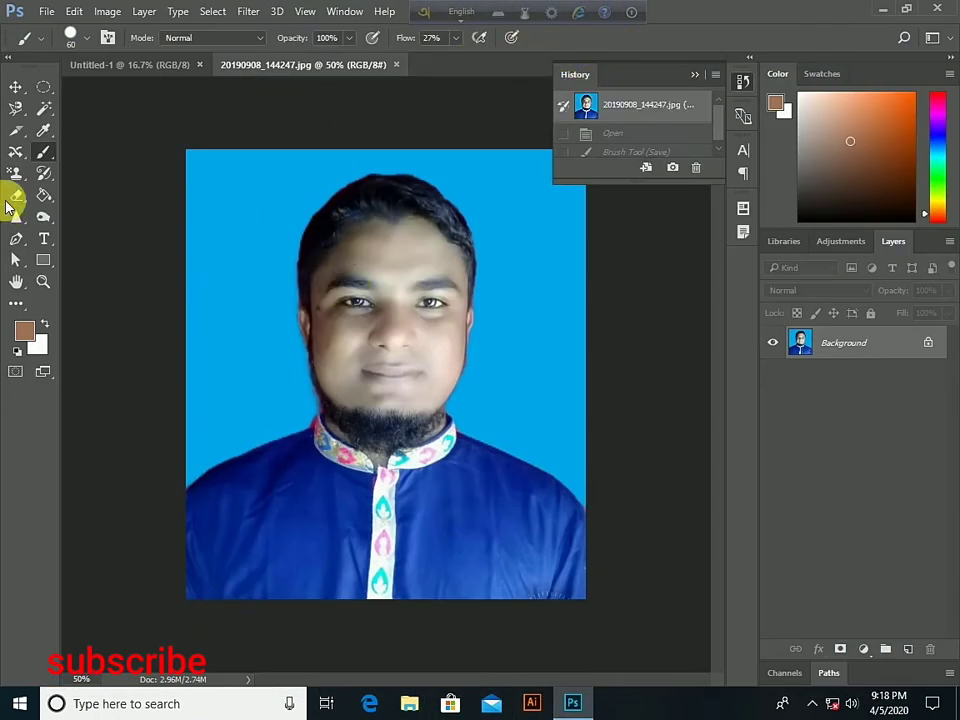
- Open File > Export > Export As for the portrait, showing JPG at 960 × 1079 px
{"action": "left_click", "coordinate": [46, 11]}
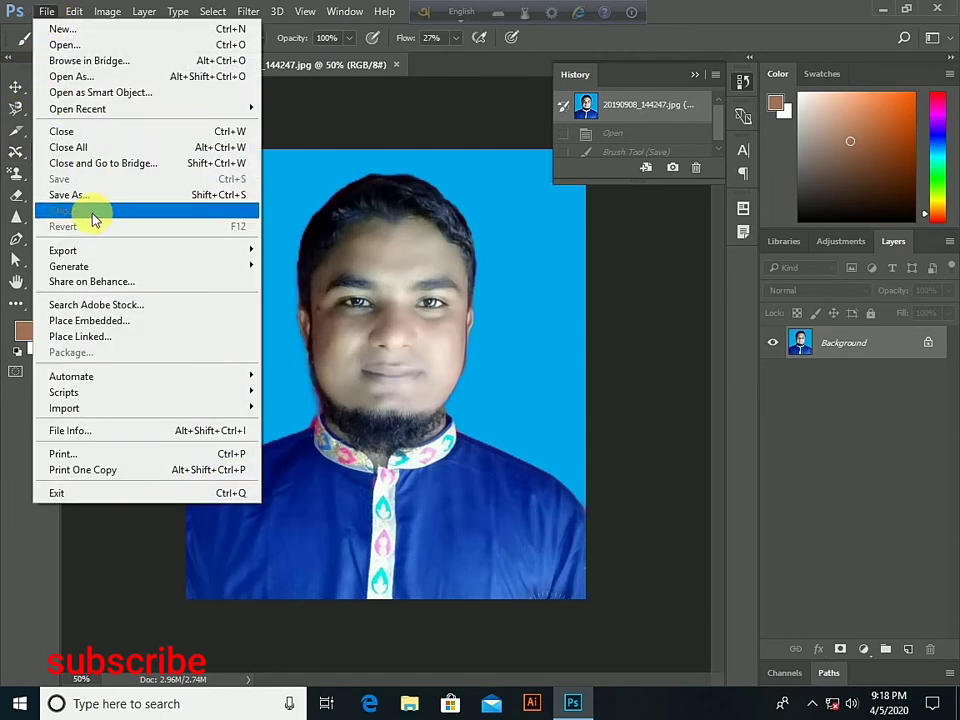
{"action": "mouse_move", "coordinate": [63, 250]}
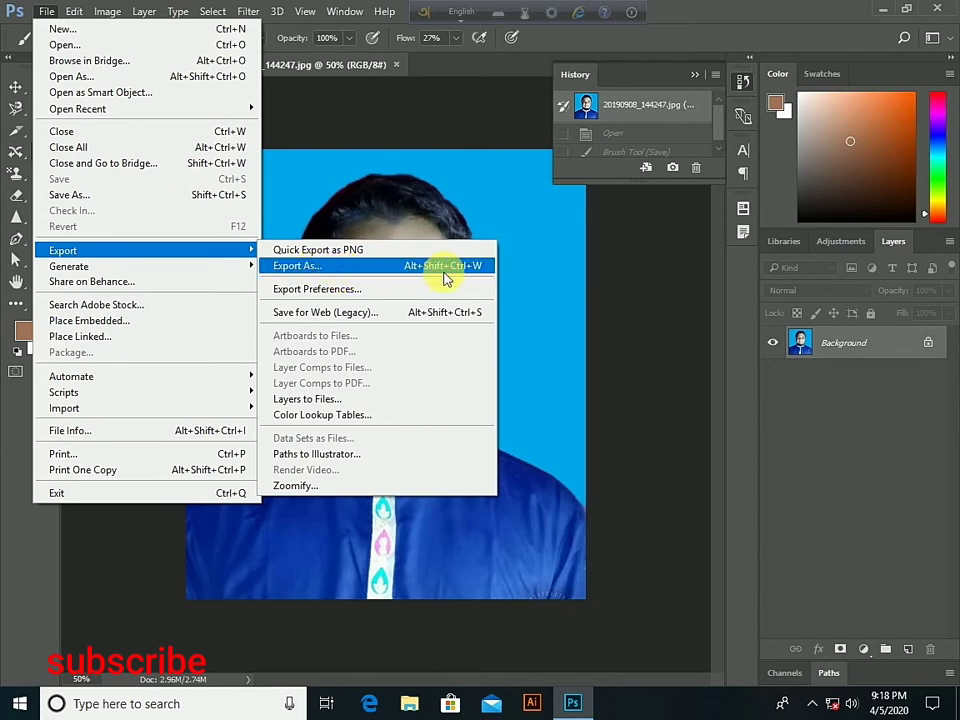
{"action": "left_click", "coordinate": [349, 272]}
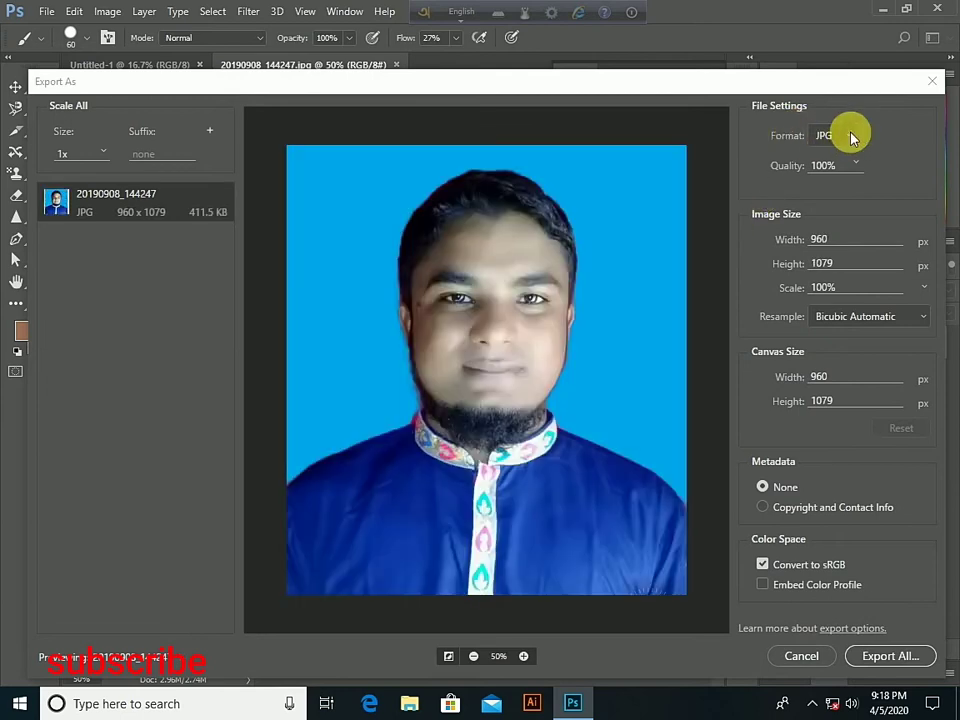
- Export the portrait as a 100%-quality JPG to the Desktop and minimize Photoshop
{"action": "left_click", "coordinate": [853, 137]}
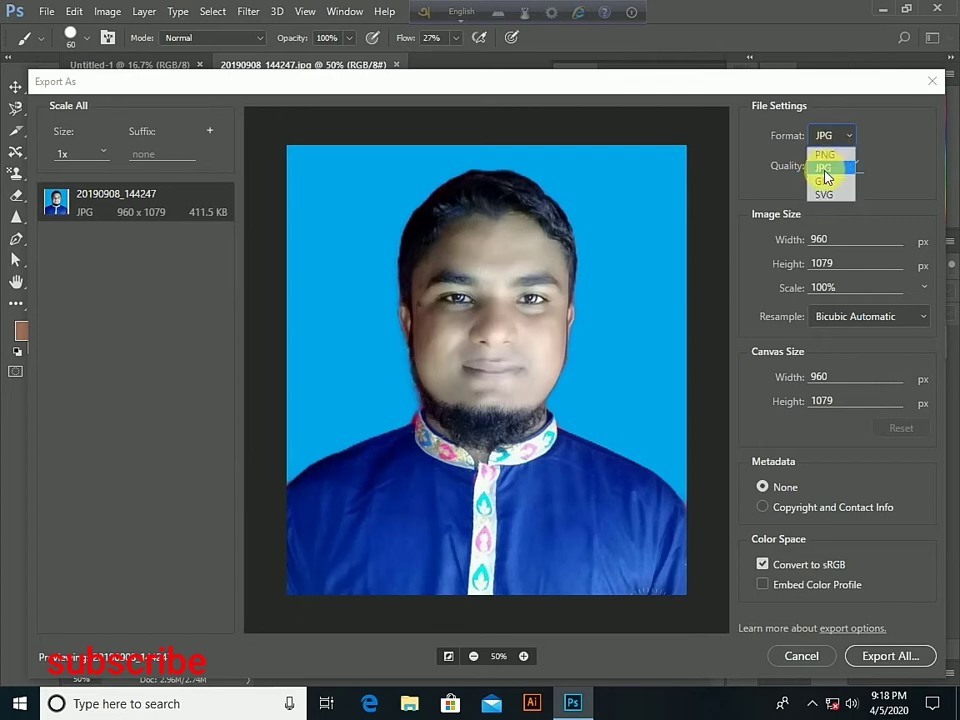
{"action": "left_click", "coordinate": [824, 169]}
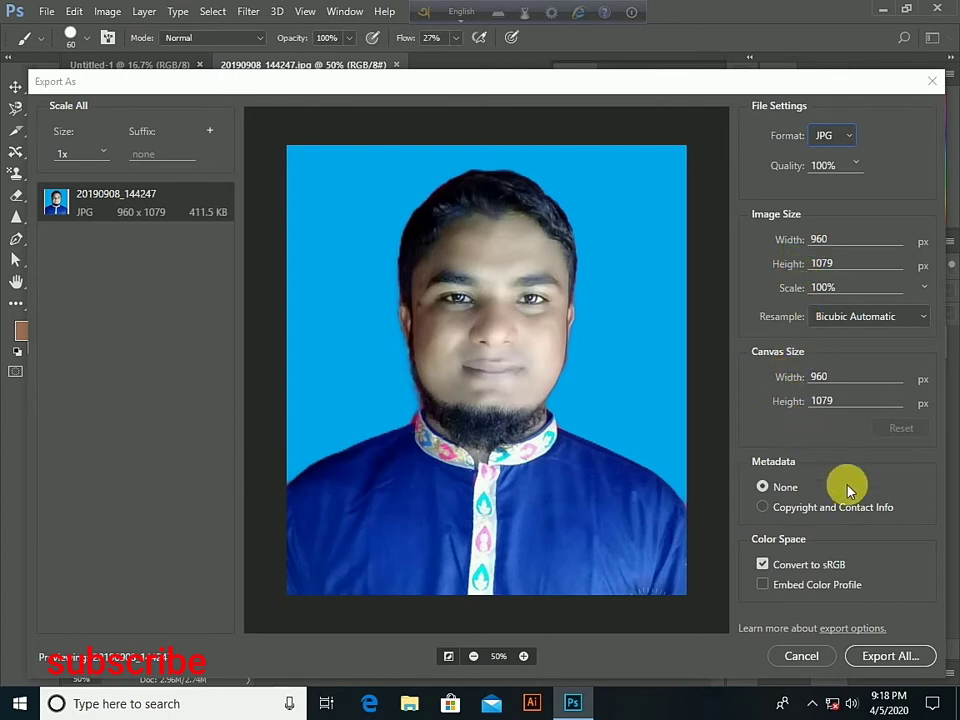
{"action": "left_click", "coordinate": [884, 660]}
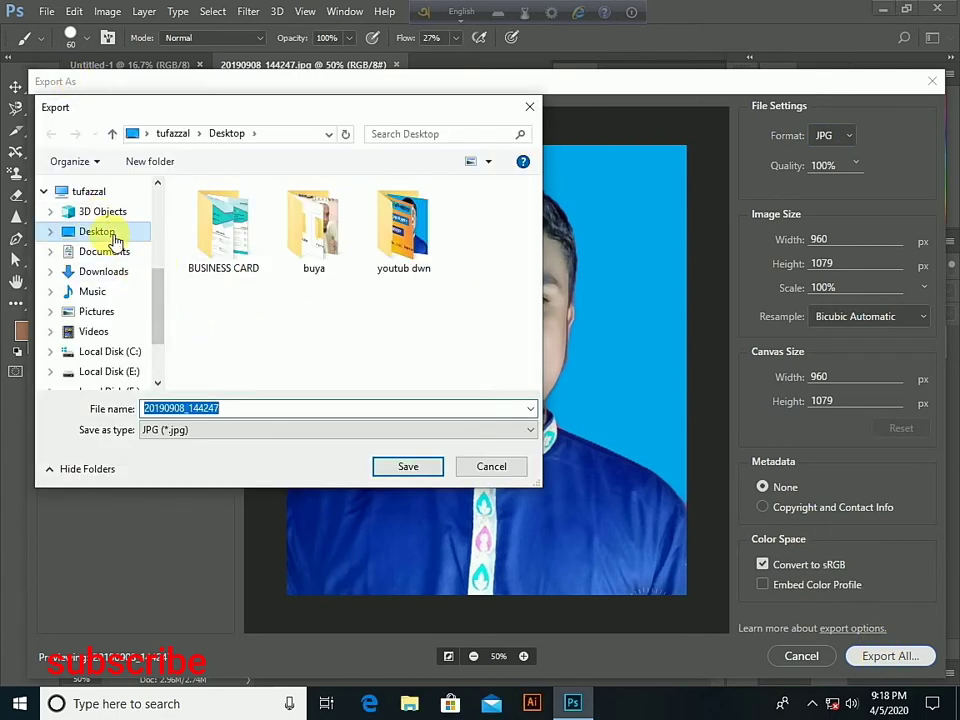
{"action": "left_click", "coordinate": [418, 468]}
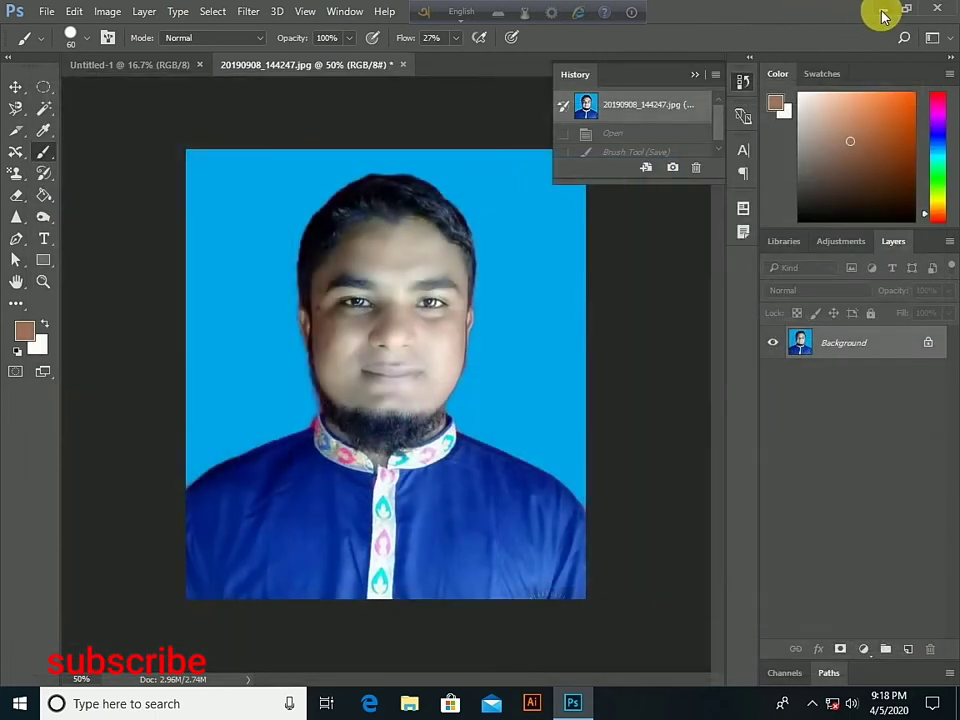
{"action": "left_click", "coordinate": [882, 10]}
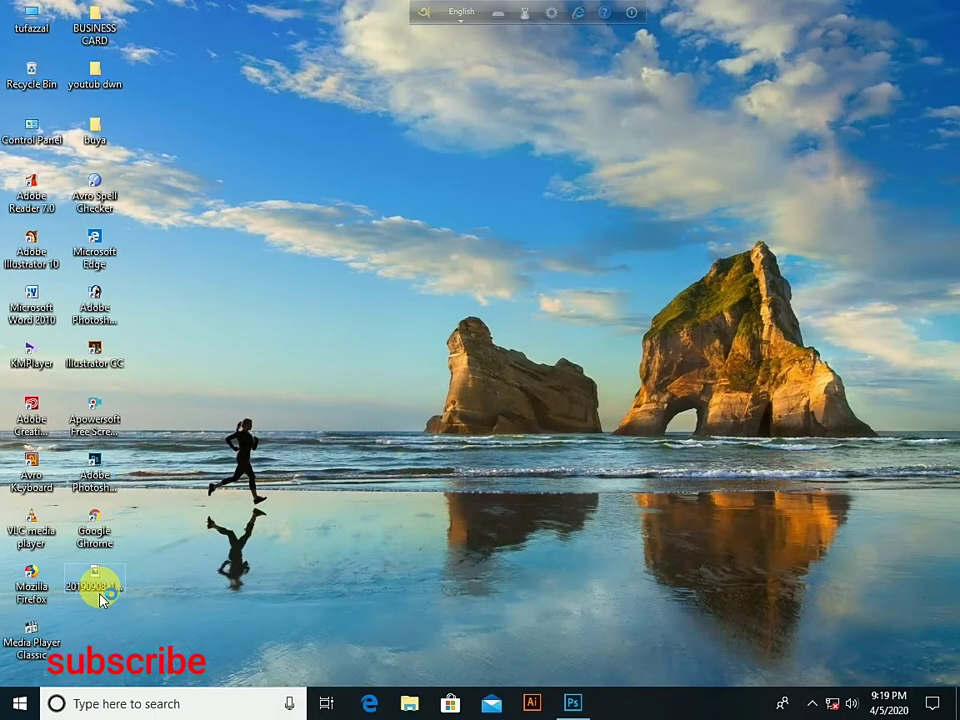
- Preview the exported 20190908_144247 JPG in Photos, close it, and return to Photoshop
{"action": "double_click", "coordinate": [101, 598]}
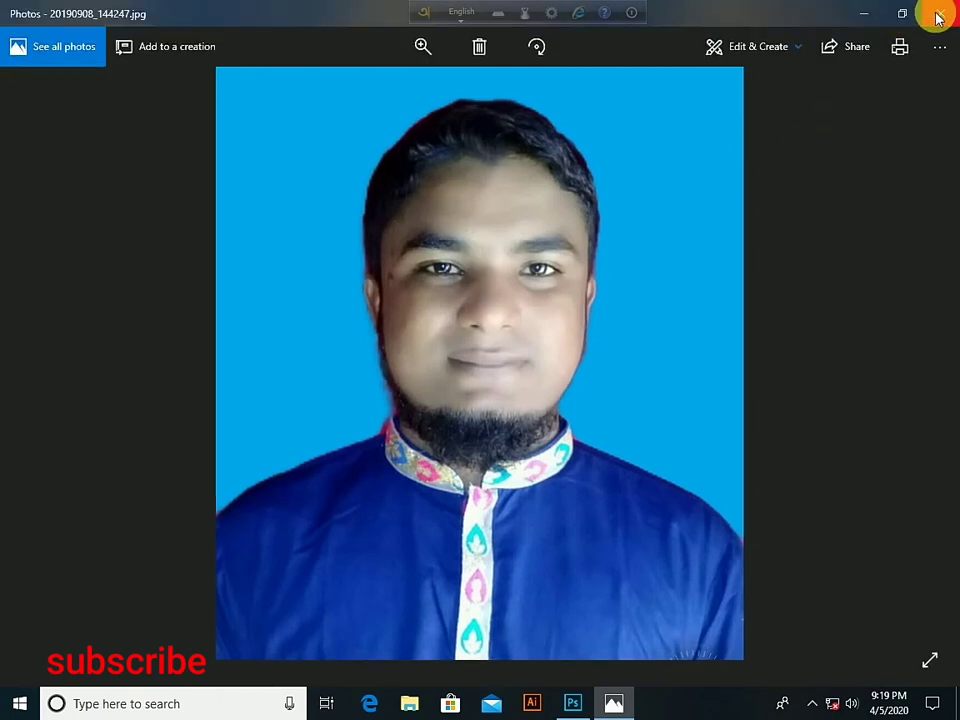
{"action": "left_click", "coordinate": [940, 16]}
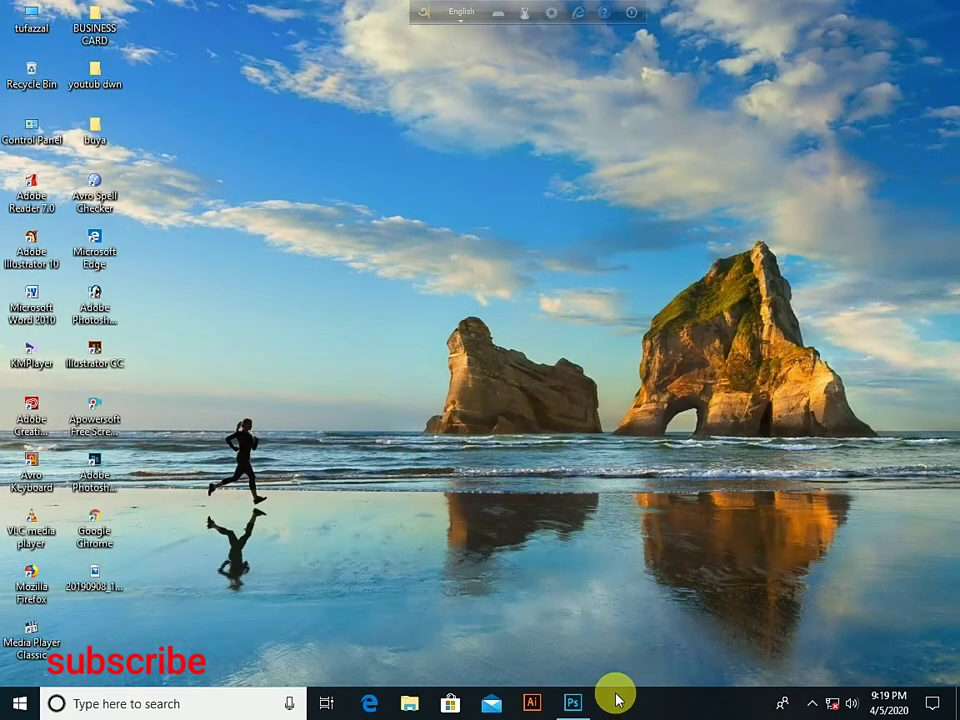
{"action": "left_click", "coordinate": [587, 706]}
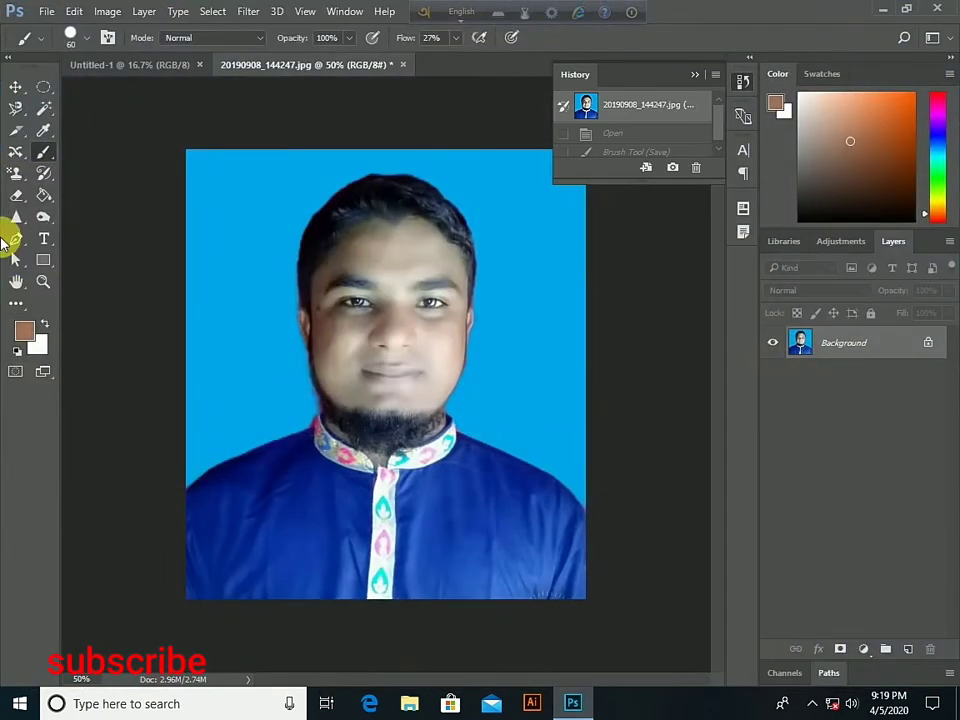
- Browse the File and Edit menus, then bring the blank Untitled-1 document to the front
{"action": "left_click", "coordinate": [48, 12]}
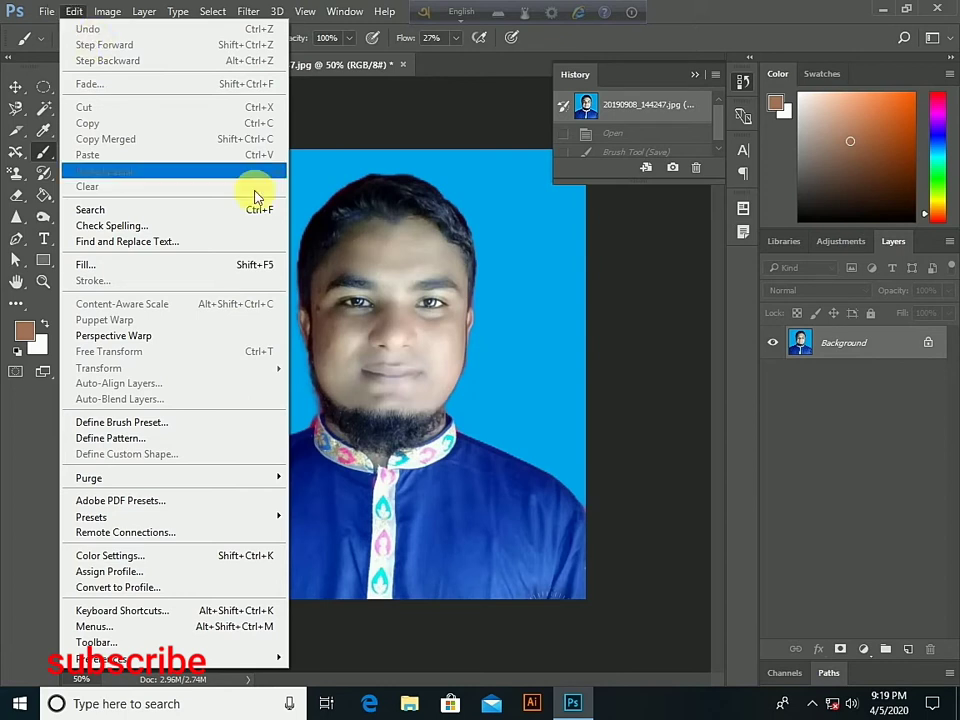
{"action": "left_click", "coordinate": [411, 150]}
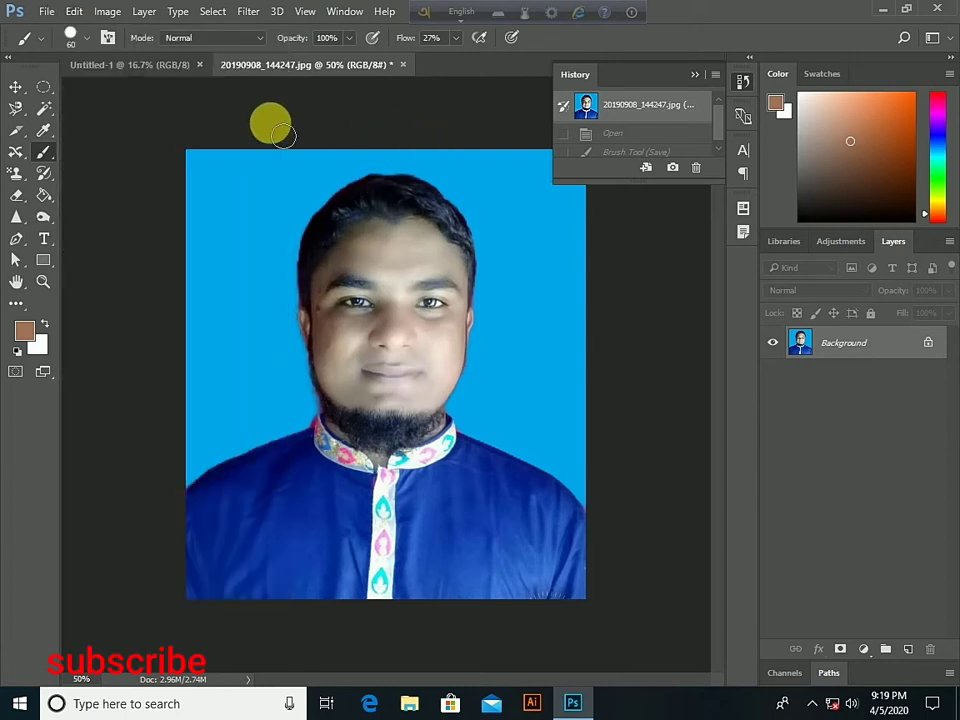
{"action": "left_click", "coordinate": [132, 66]}
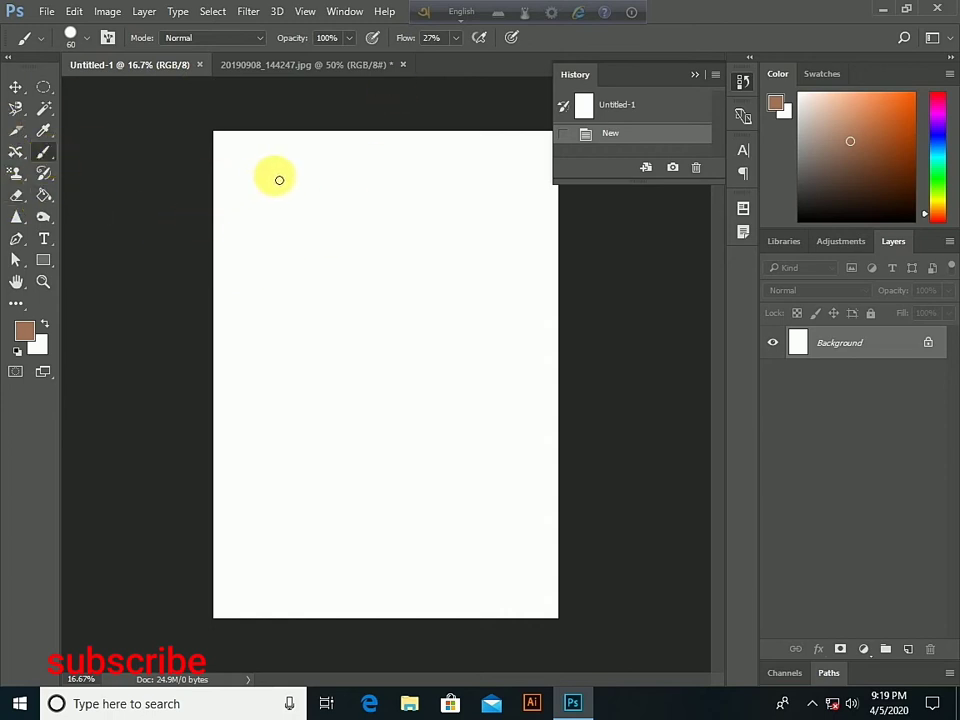
- Paint three vertical and two horizontal brown strokes on the blank Untitled-1 canvas
{"action": "left_click_drag", "start_coordinate": [279, 164], "coordinate": [255, 328]}
{"action": "left_click_drag", "start_coordinate": [386, 166], "coordinate": [352, 357]}
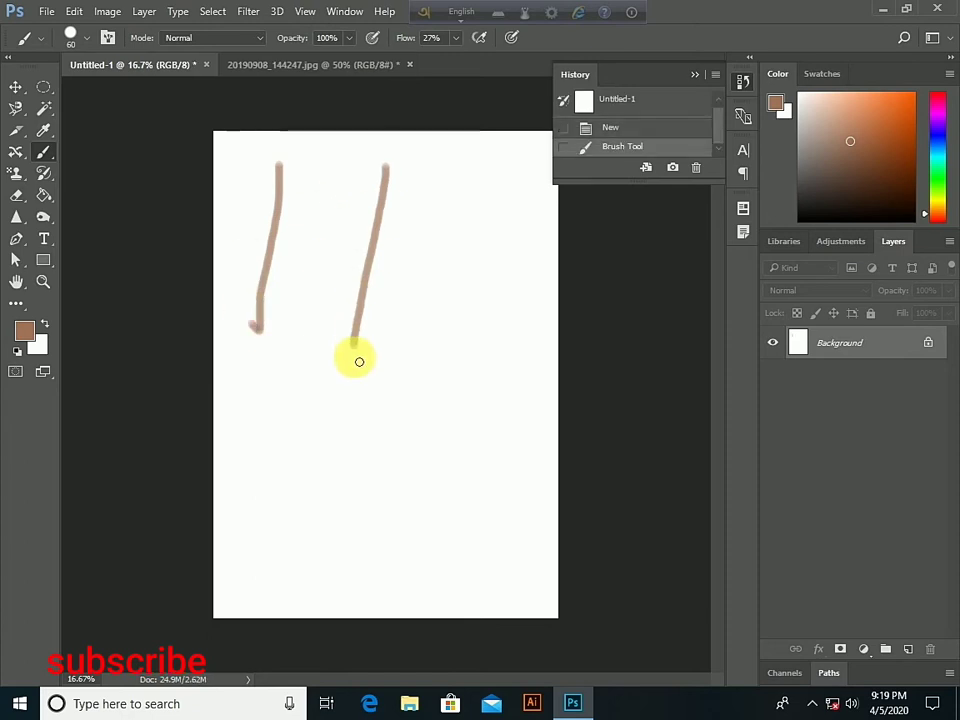
{"action": "left_click_drag", "start_coordinate": [425, 183], "coordinate": [395, 365]}
{"action": "left_click_drag", "start_coordinate": [270, 393], "coordinate": [485, 430]}
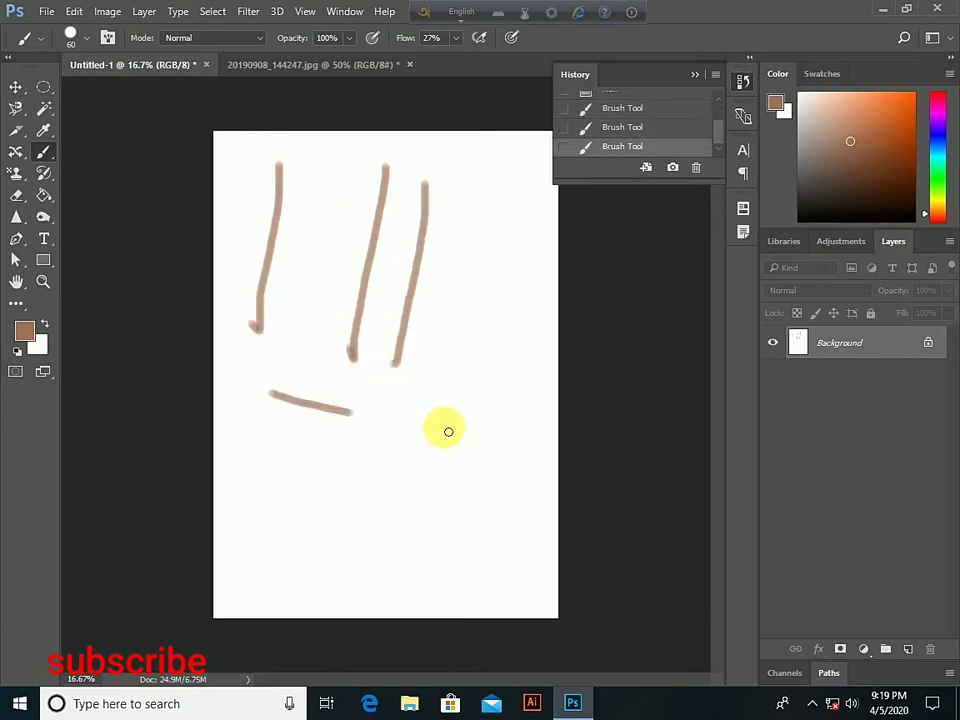
{"action": "left_click_drag", "start_coordinate": [312, 462], "coordinate": [568, 499]}
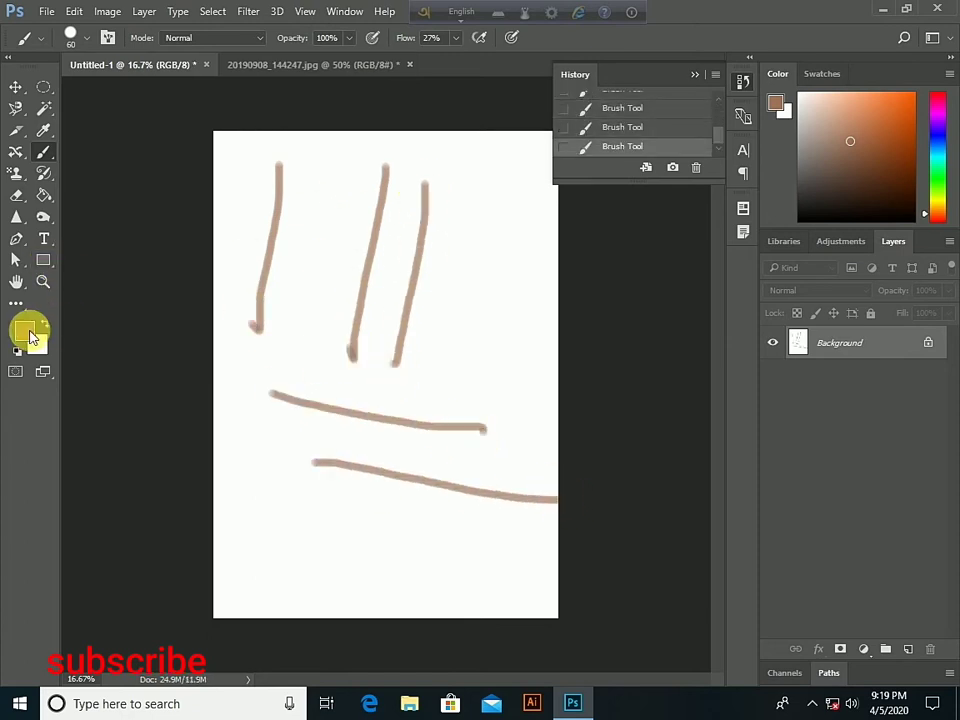
- Change the foreground painting colour to pure blue
{"action": "left_click", "coordinate": [28, 330]}
{"action": "left_click", "coordinate": [516, 199]}
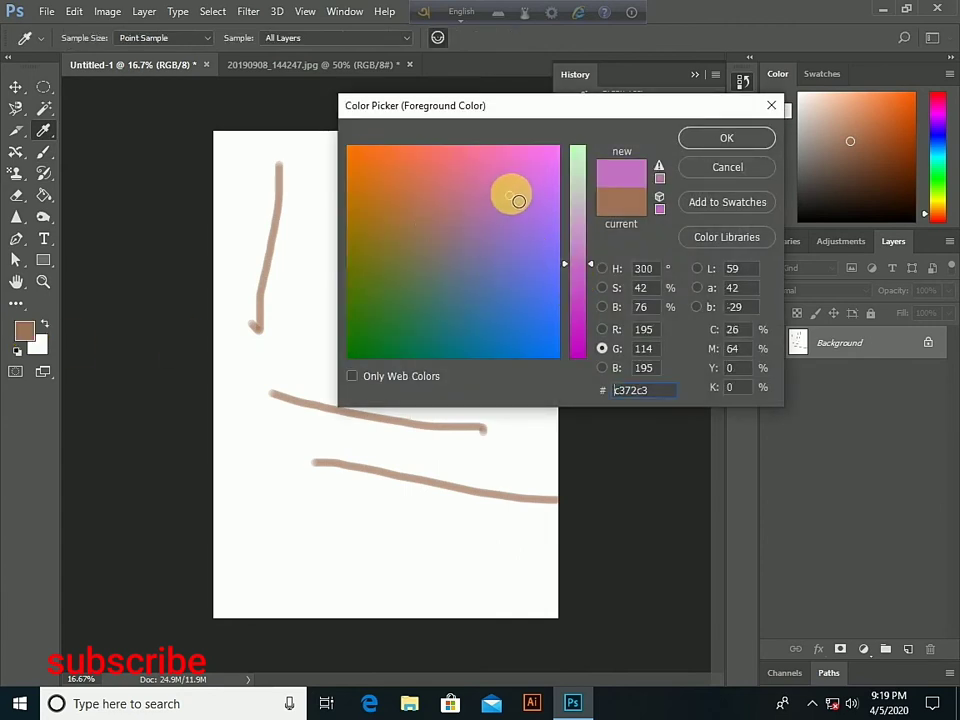
{"action": "left_click", "coordinate": [543, 166]}
{"action": "left_click_drag", "start_coordinate": [543, 166], "coordinate": [553, 357]}
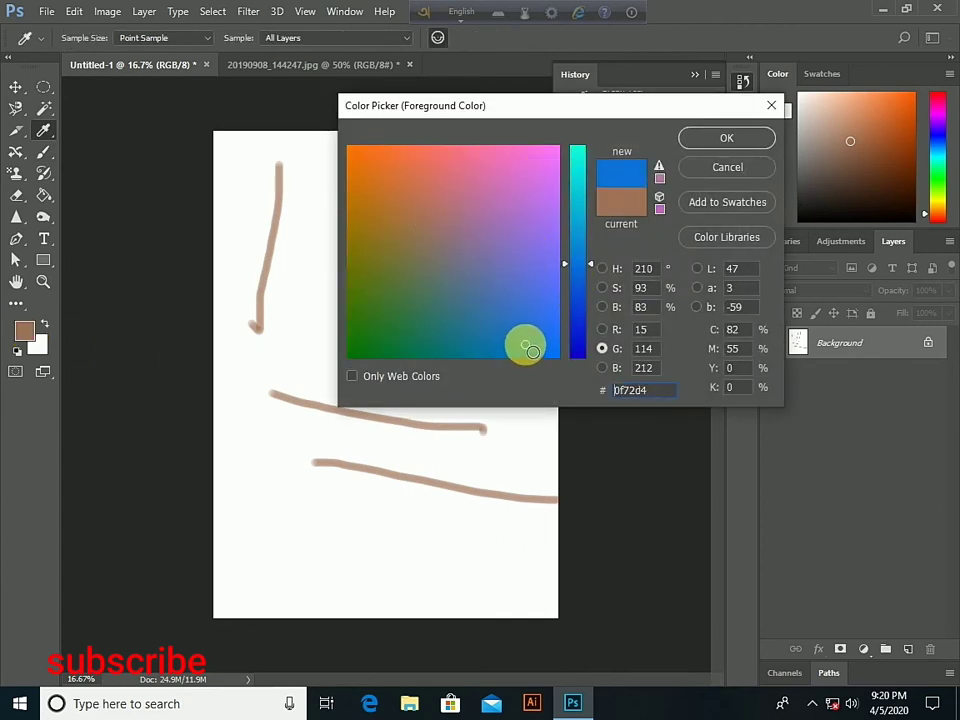
{"action": "left_click", "coordinate": [578, 349]}
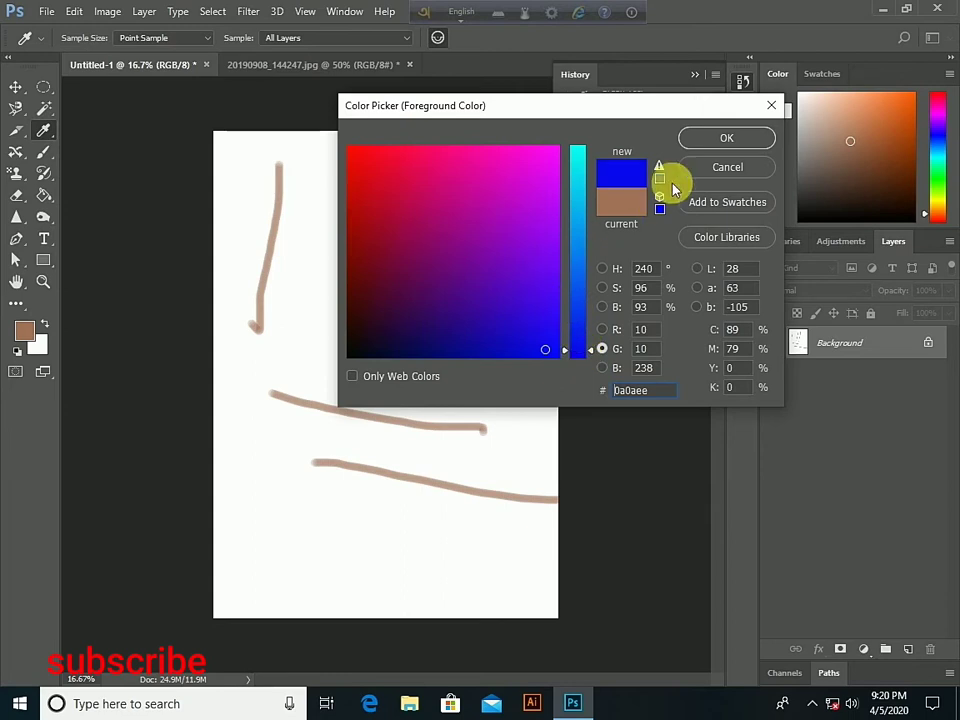
{"action": "left_click", "coordinate": [706, 148]}
- Paint blue strokes on the right and over the second brown line
{"action": "left_click_drag", "start_coordinate": [476, 198], "coordinate": [462, 330]}
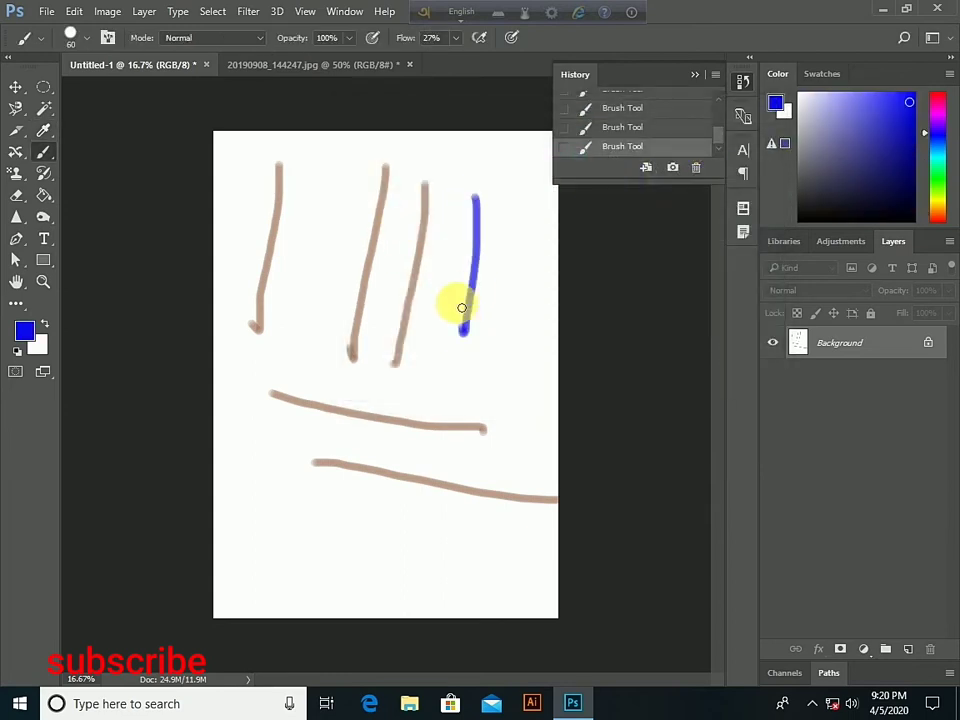
{"action": "left_click_drag", "start_coordinate": [457, 196], "coordinate": [457, 310]}
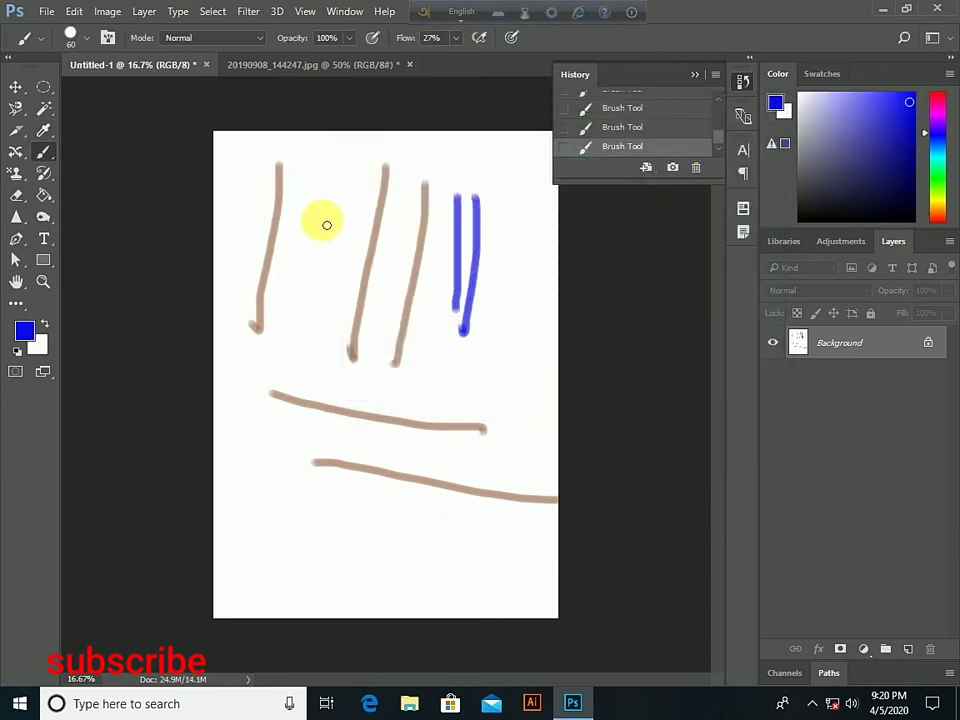
{"action": "left_click", "coordinate": [82, 37]}
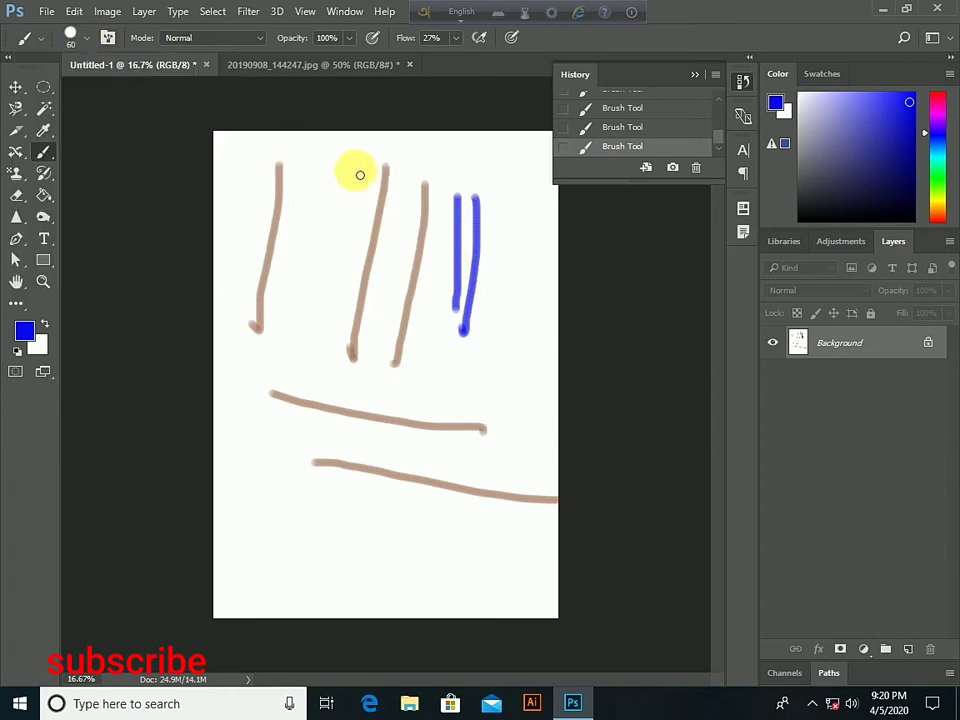
{"action": "left_click_drag", "start_coordinate": [355, 170], "coordinate": [342, 335]}
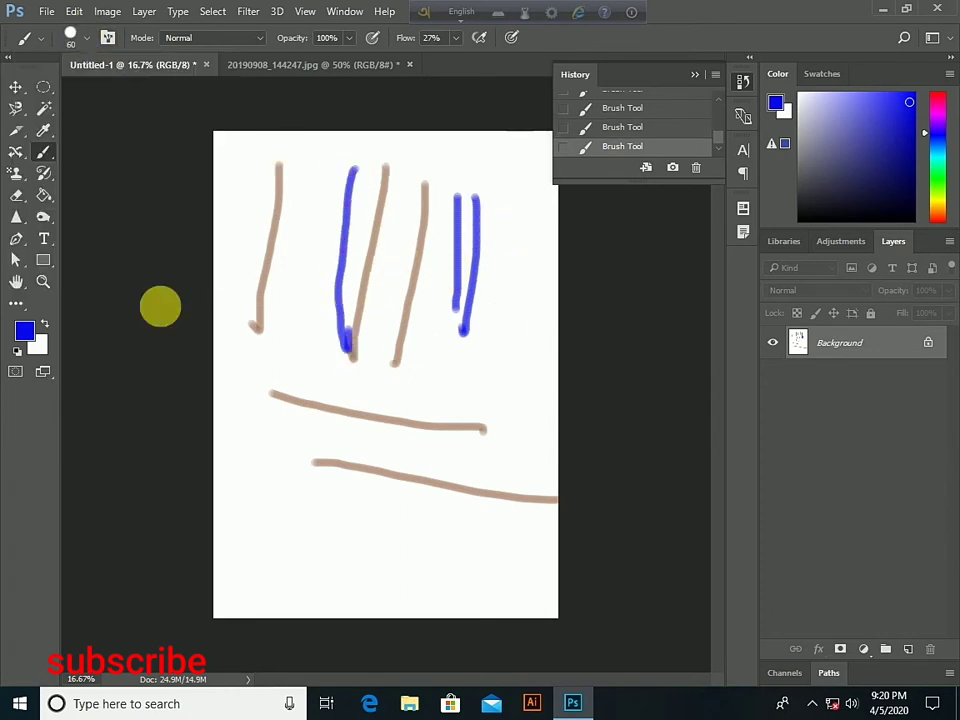
- Undo and redo the last blue stroke, reviewing the Edit menu's undo commands
{"action": "left_click", "coordinate": [74, 14]}
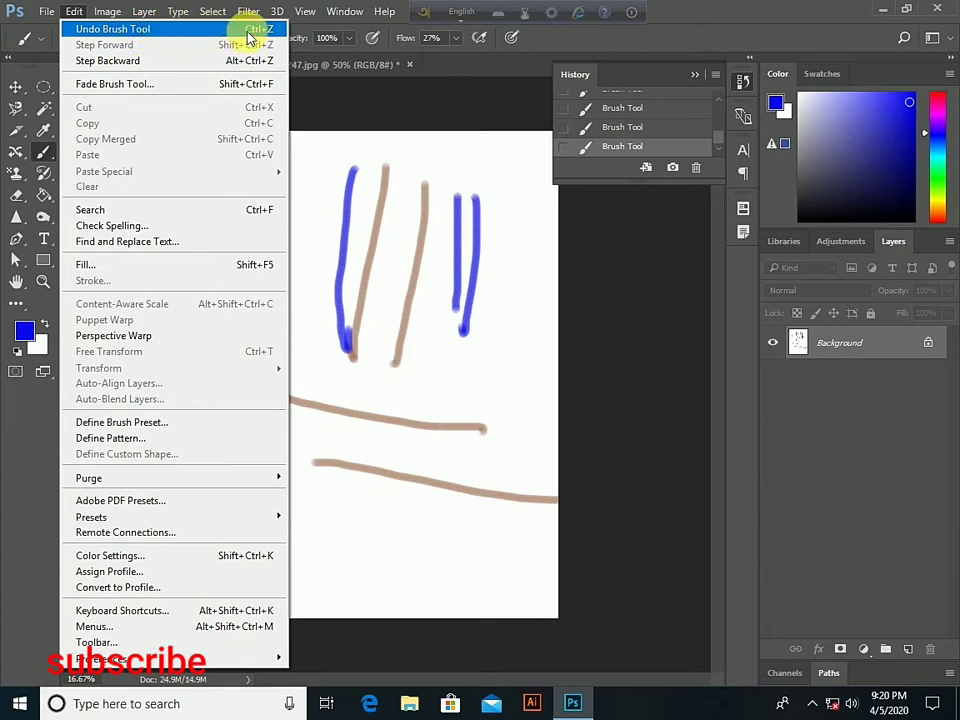
{"action": "left_click", "coordinate": [320, 188]}
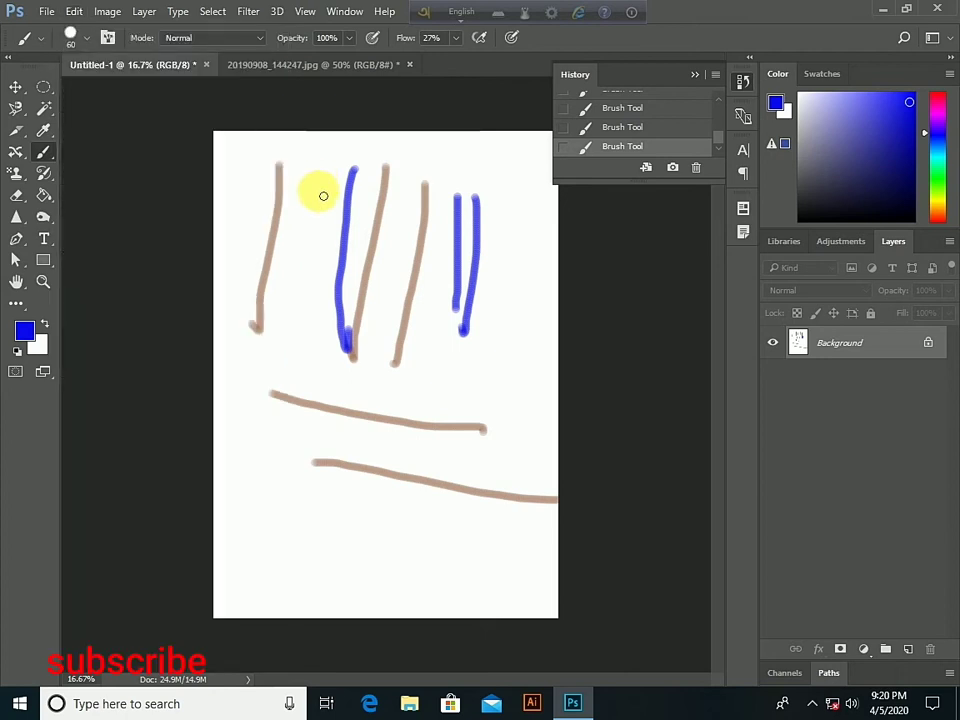
{"action": "key", "text": "ctrl+z"}
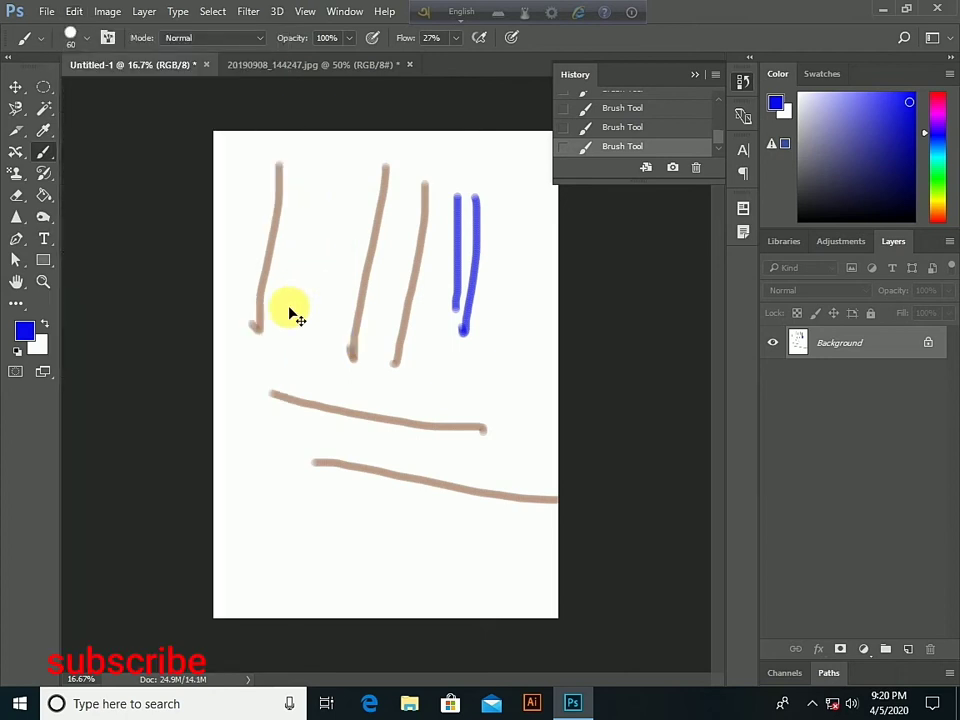
{"action": "key", "text": "ctrl+shift+z"}
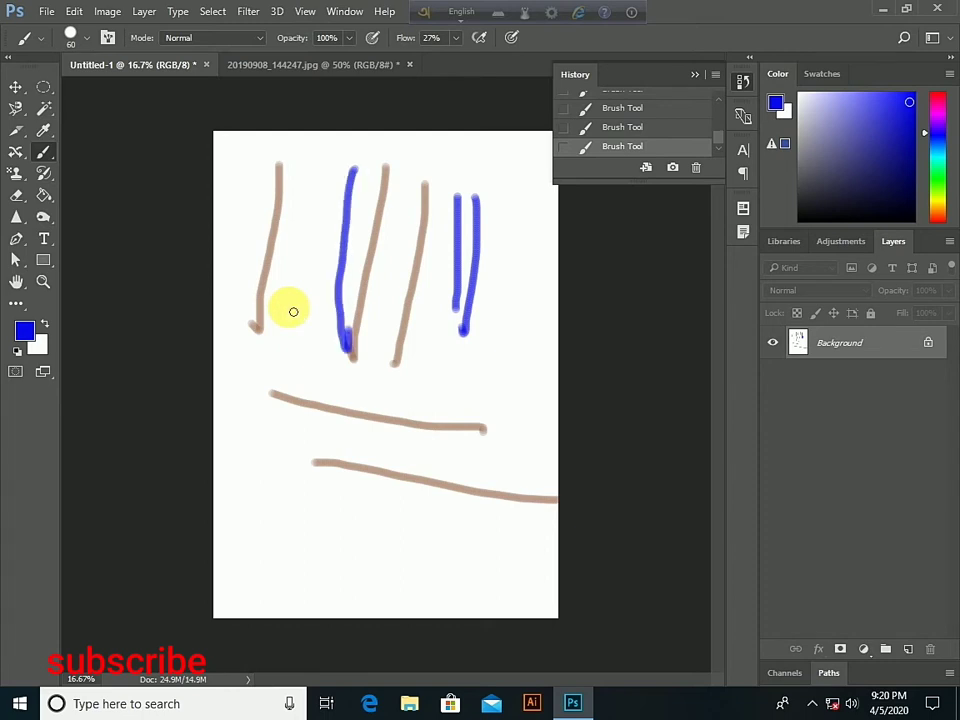
{"action": "left_click", "coordinate": [74, 11]}
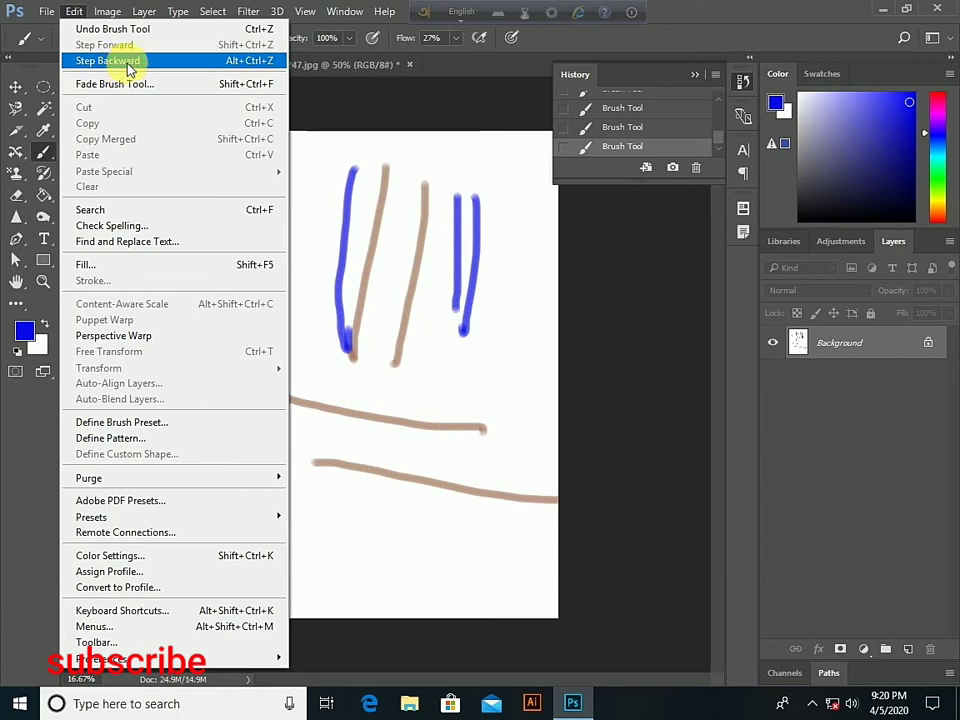
- Step backward four times with Alt+Ctrl+Z through the recent brush strokes
{"action": "left_click", "coordinate": [398, 148]}
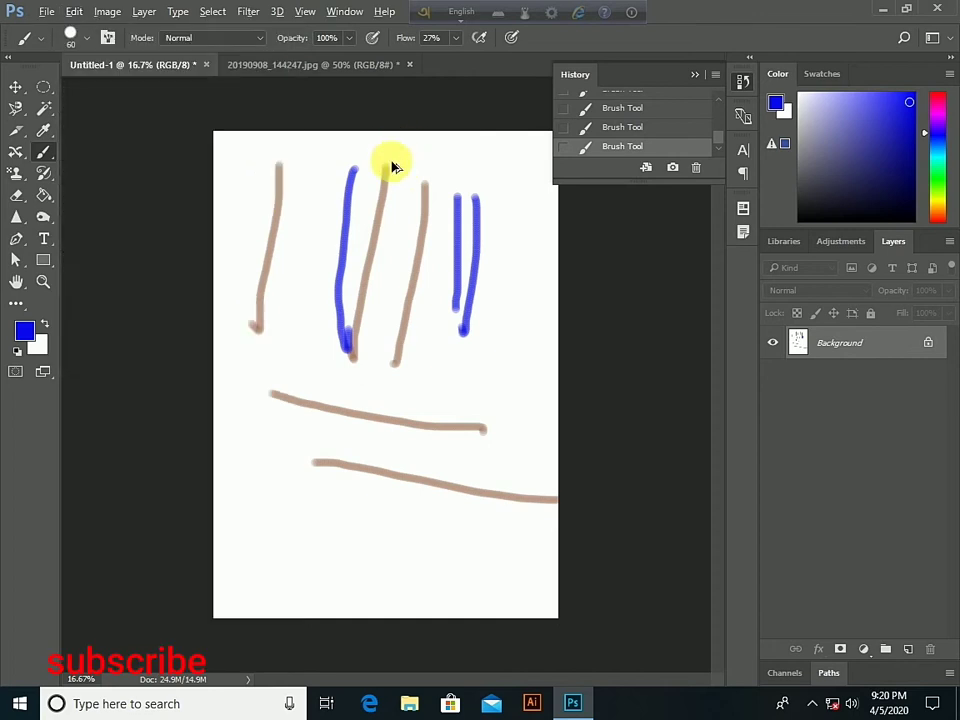
{"action": "key", "text": "ctrl+alt+z"}
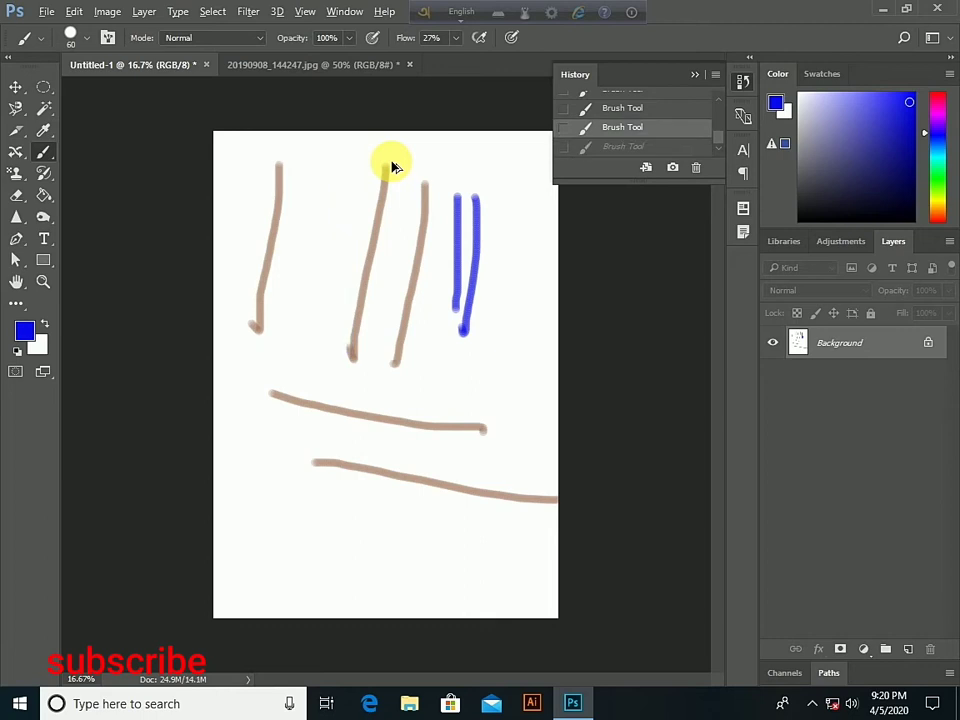
{"action": "key", "text": "ctrl+alt+z"}
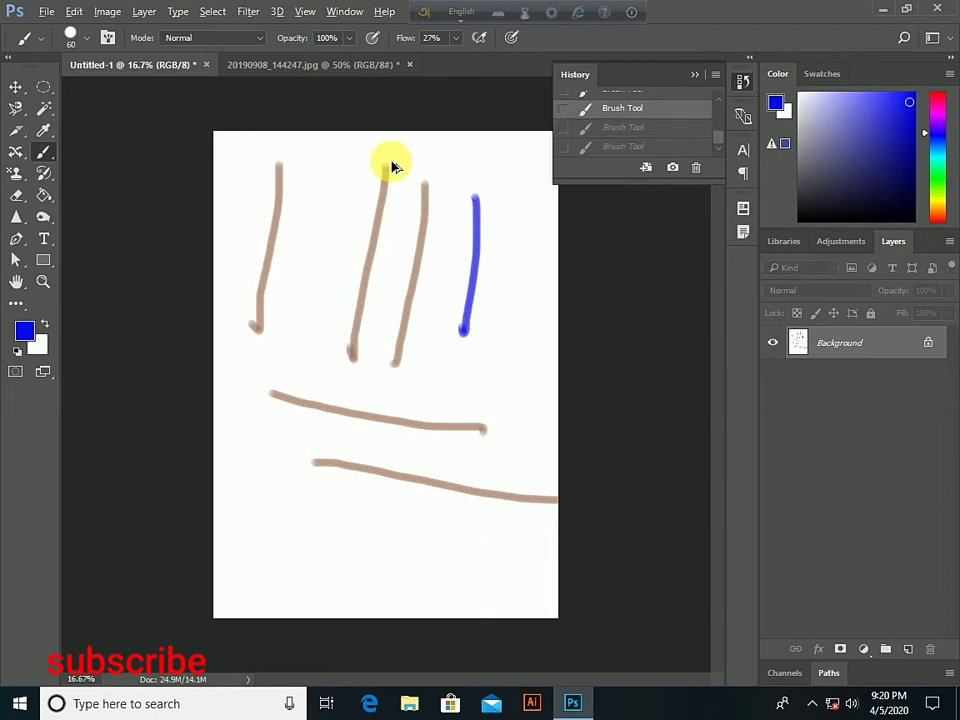
{"action": "key", "text": "ctrl+alt+z"}
{"action": "key", "text": "ctrl+alt+z"}
{"action": "key", "text": "ctrl+alt+z"}
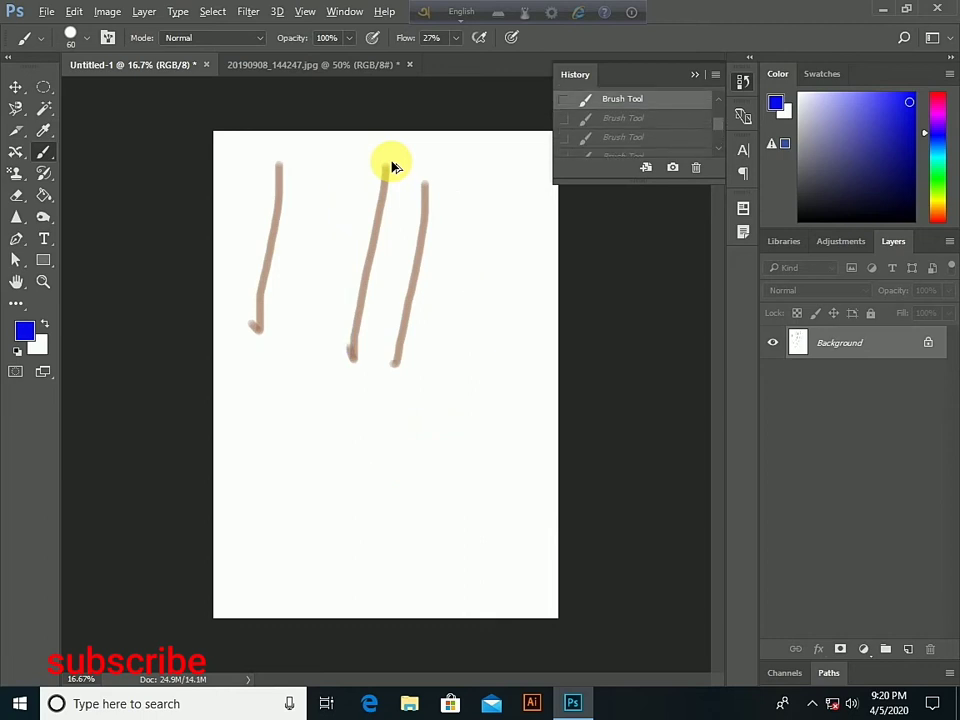
{"action": "key", "text": "ctrl+alt+z"}
{"action": "key", "text": "ctrl+alt+z"}
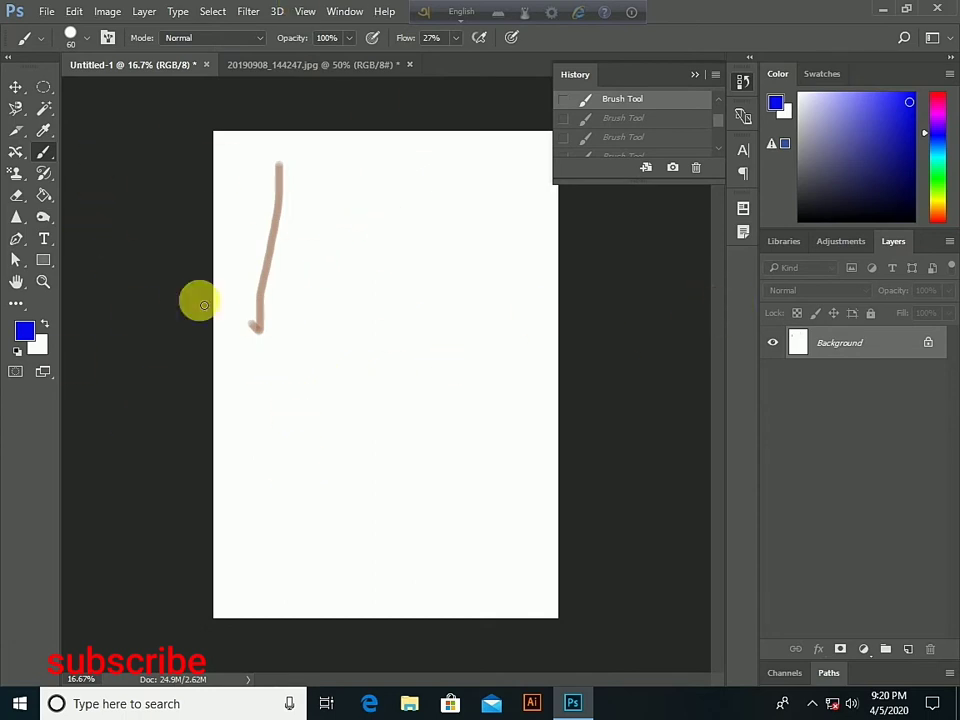
- Step forward twice with Shift+Ctrl+Z so a single blue stroke remains
{"action": "left_click", "coordinate": [76, 14]}
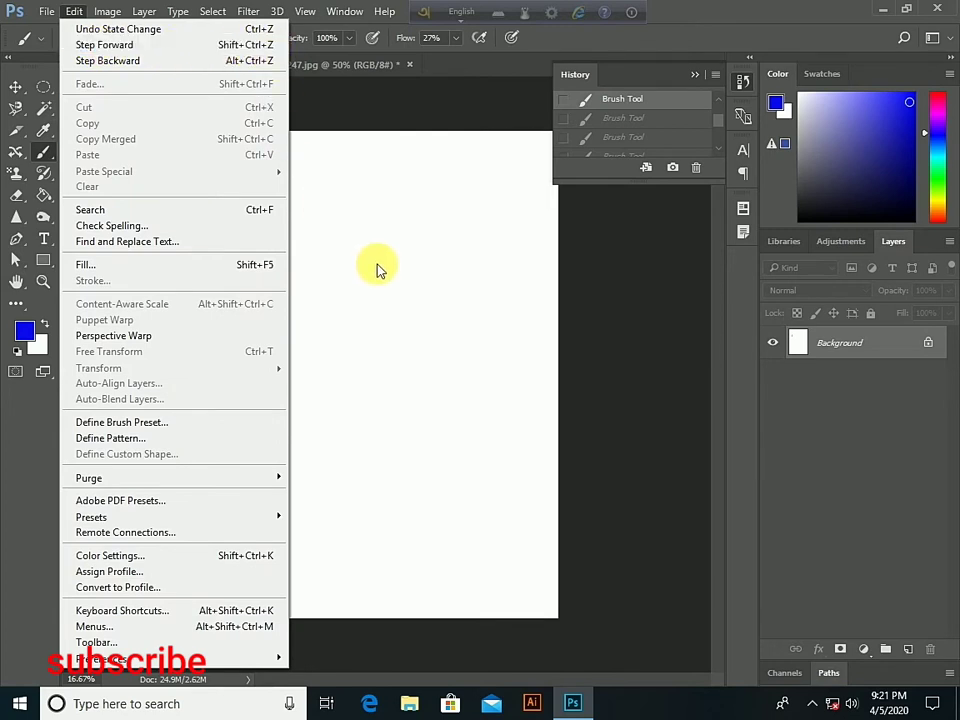
{"action": "left_click", "coordinate": [323, 195]}
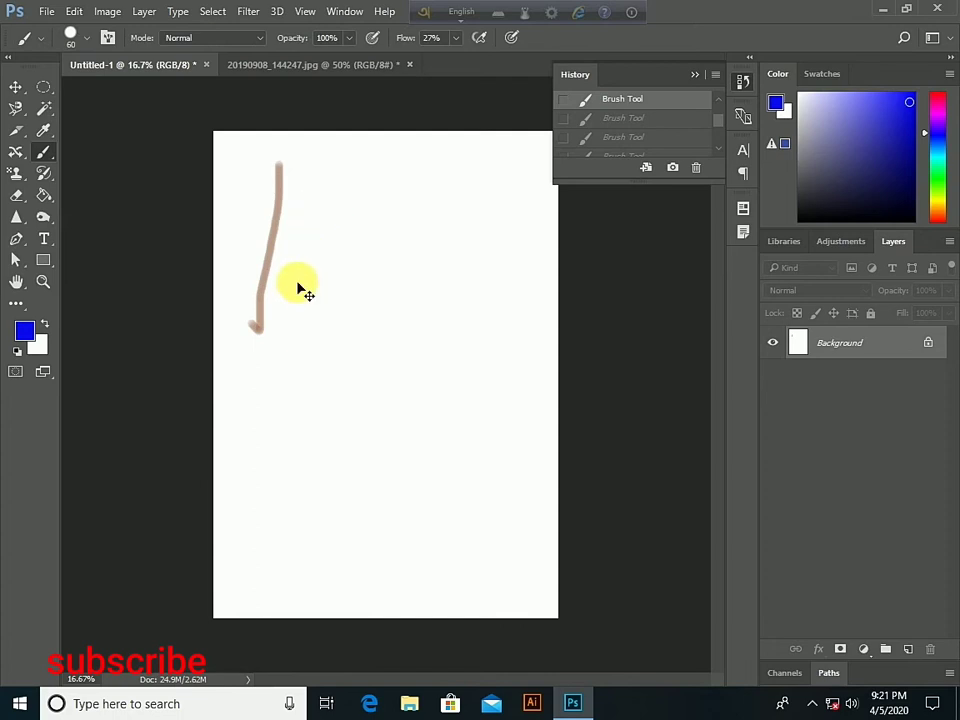
{"action": "key", "text": "ctrl+shift+z"}
{"action": "key", "text": "ctrl+shift+z"}
{"action": "key", "text": "ctrl+shift+z"}
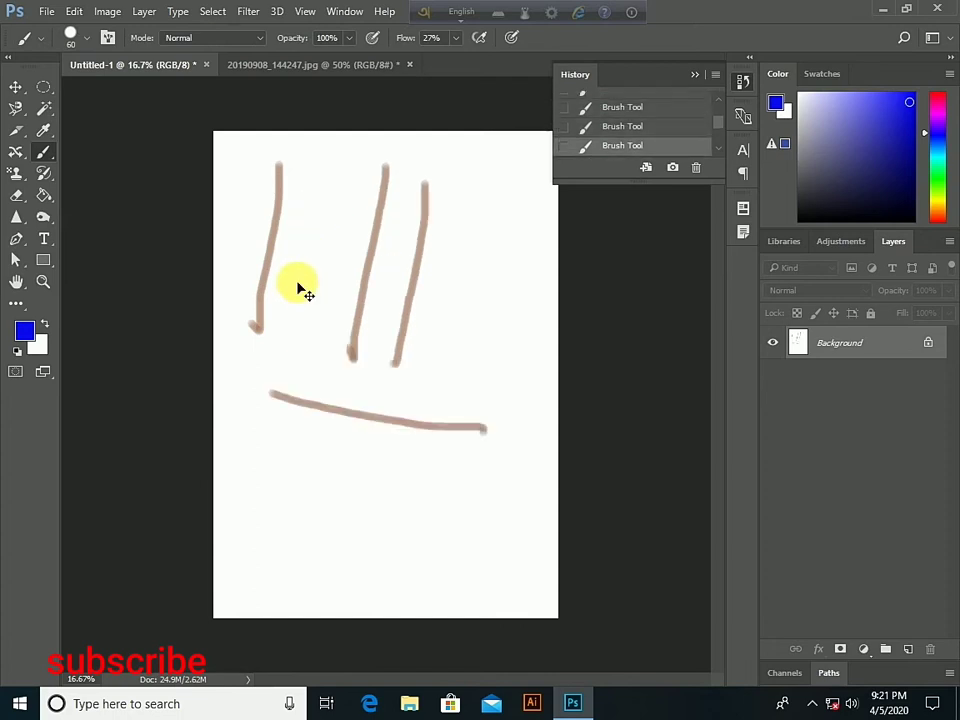
{"action": "key", "text": "ctrl+shift+z"}
{"action": "key", "text": "ctrl+shift+z"}
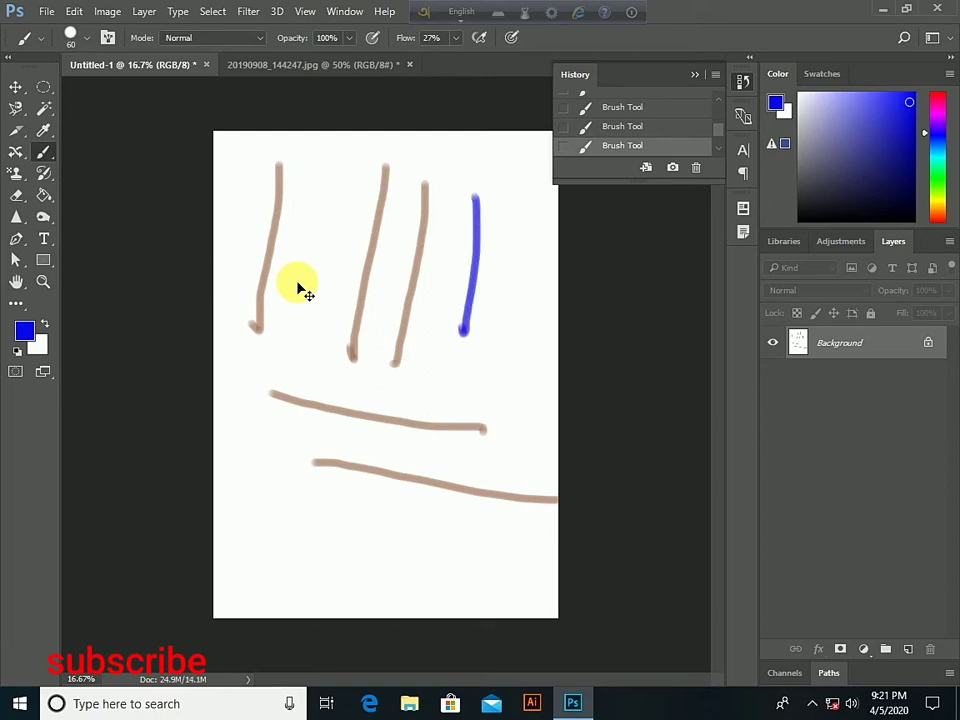
{"action": "left_click", "coordinate": [76, 12]}
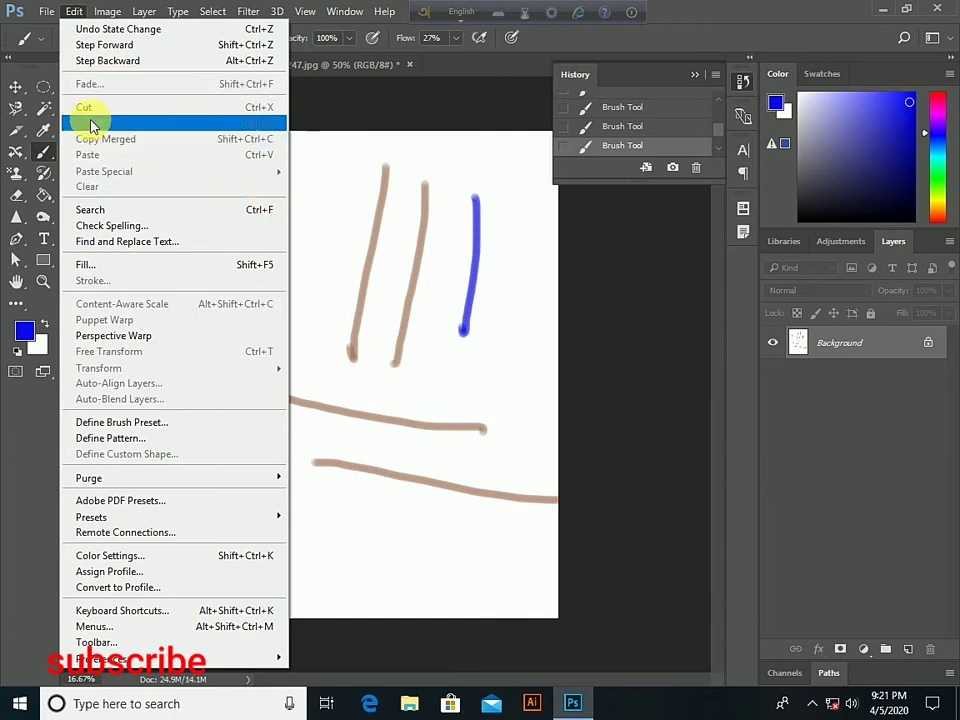
{"action": "left_click", "coordinate": [330, 171]}
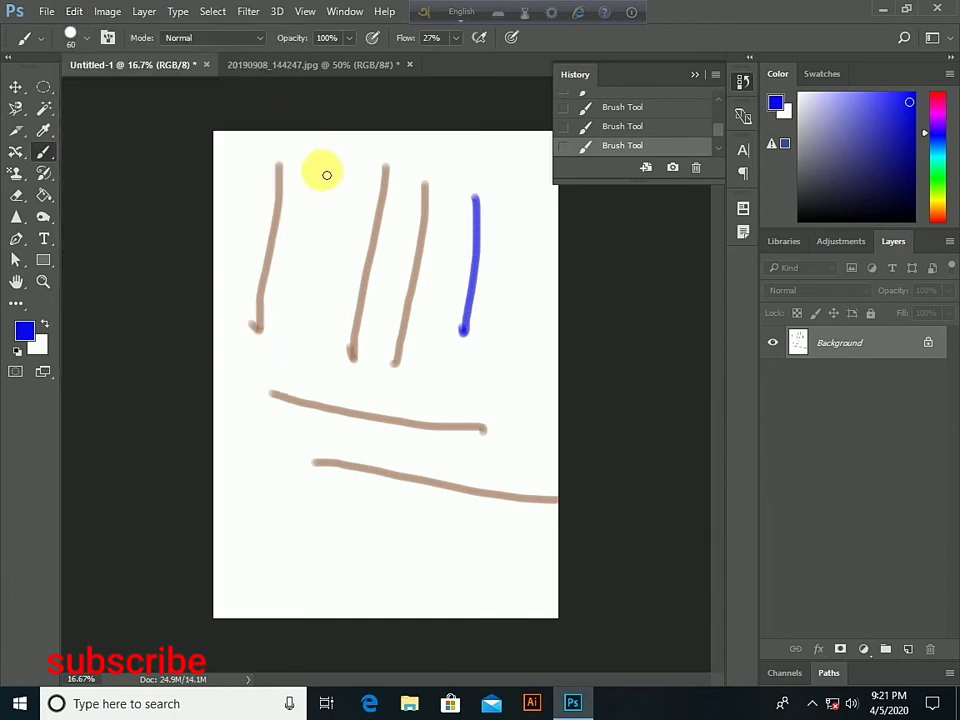
- Draw a rectangular marquee around the upper sketch strokes, then switch to the portrait 20190908_144247.jpg
{"action": "left_click", "coordinate": [43, 91]}
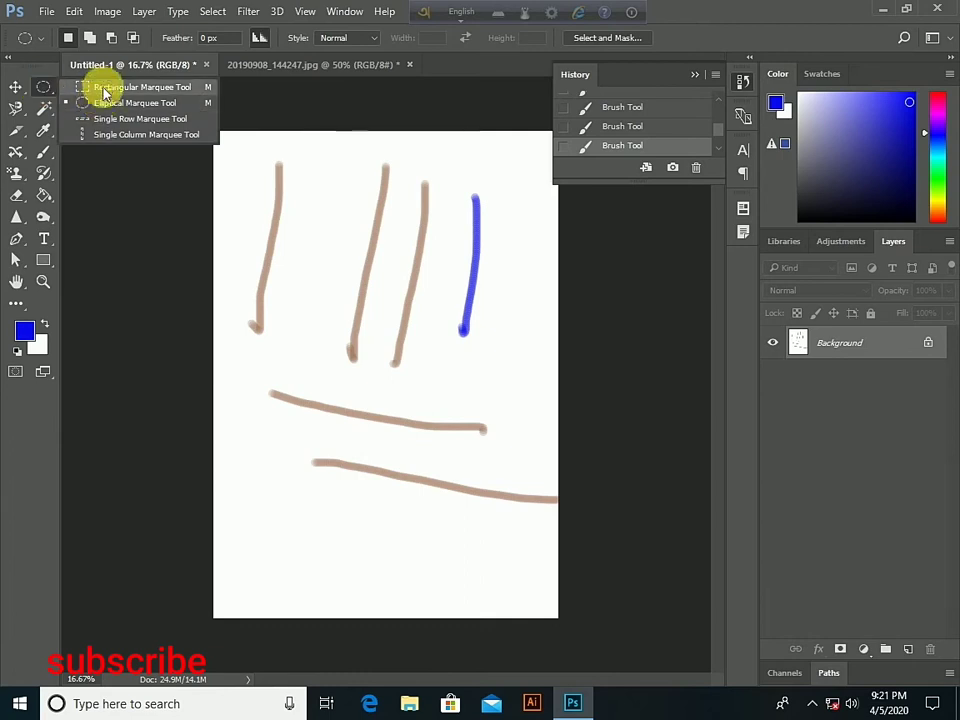
{"action": "left_click", "coordinate": [105, 88]}
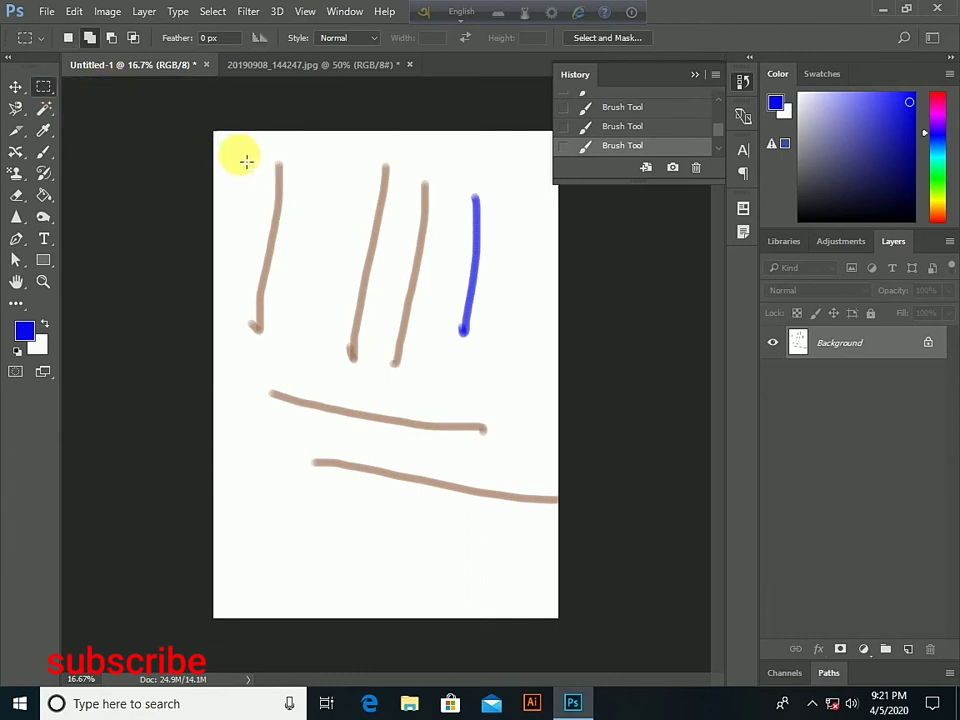
{"action": "mouse_move", "coordinate": [233, 155]}
{"action": "left_mouse_down"}
{"action": "mouse_move", "coordinate": [459, 312]}
{"action": "mouse_move", "coordinate": [534, 417]}
{"action": "left_mouse_up"}
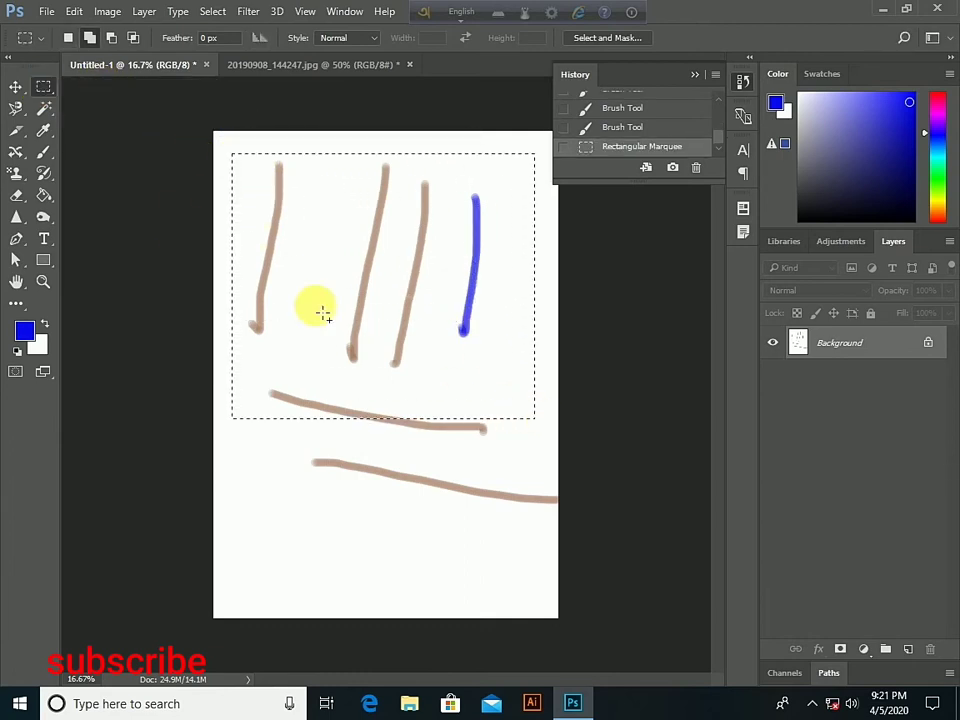
{"action": "left_click", "coordinate": [283, 70]}
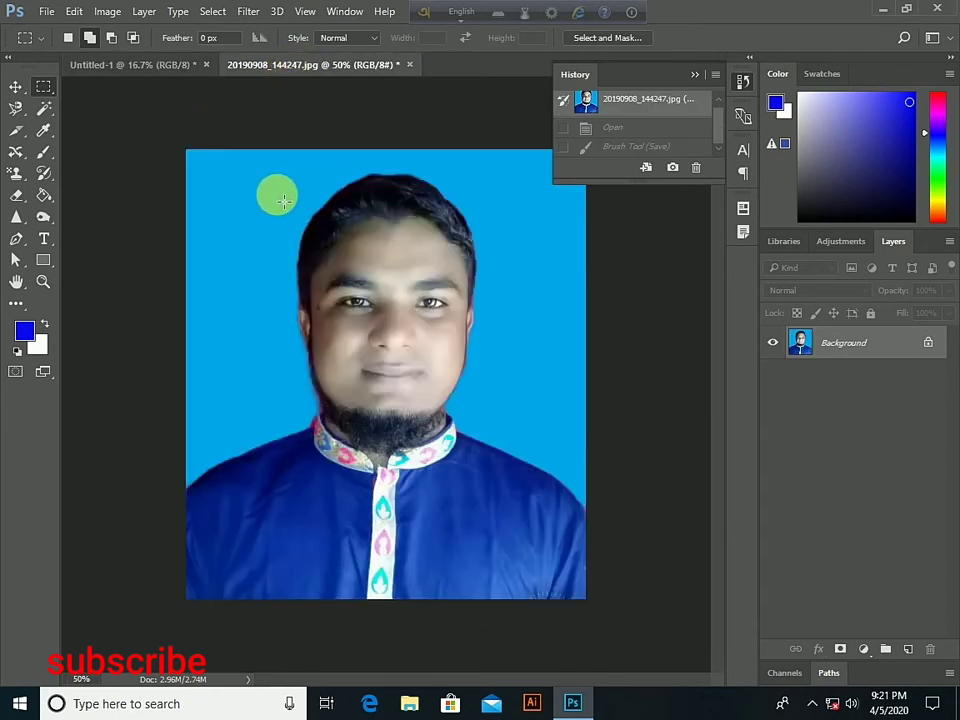
- Cut the face area out of the portrait and restore Untitled-1 to its blank History snapshot
{"action": "left_click_drag", "start_coordinate": [278, 169], "coordinate": [515, 457]}
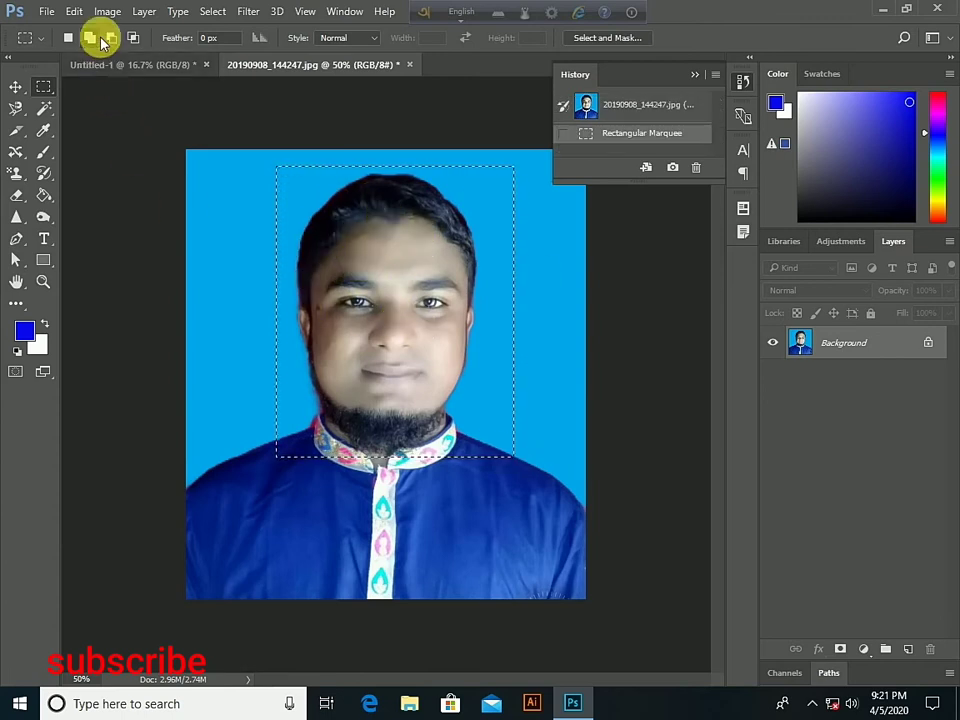
{"action": "left_click", "coordinate": [77, 11]}
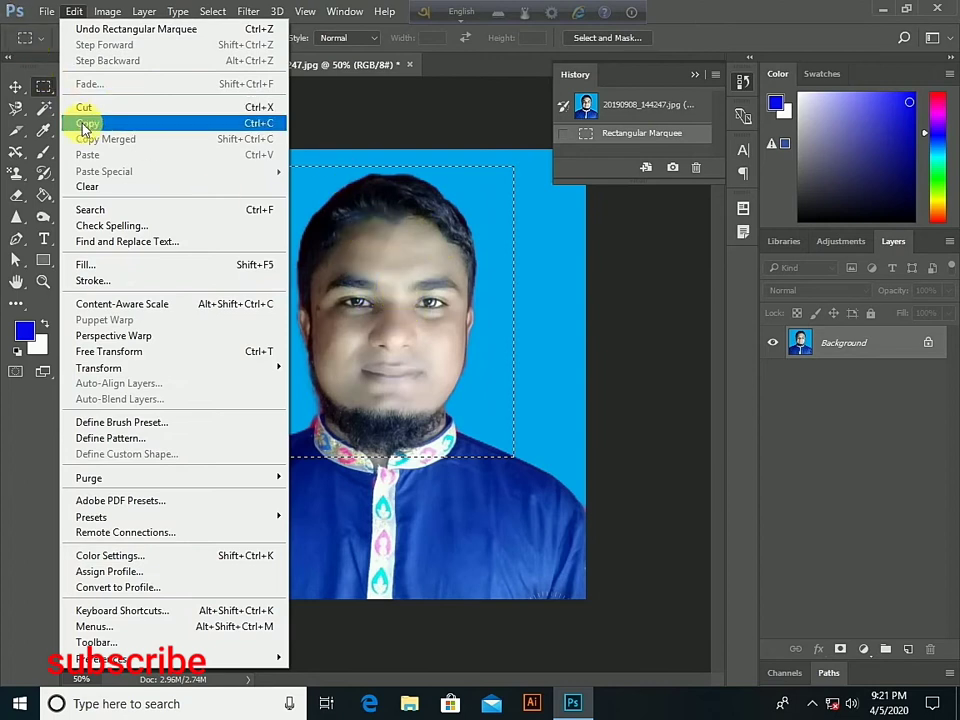
{"action": "left_click", "coordinate": [86, 107]}
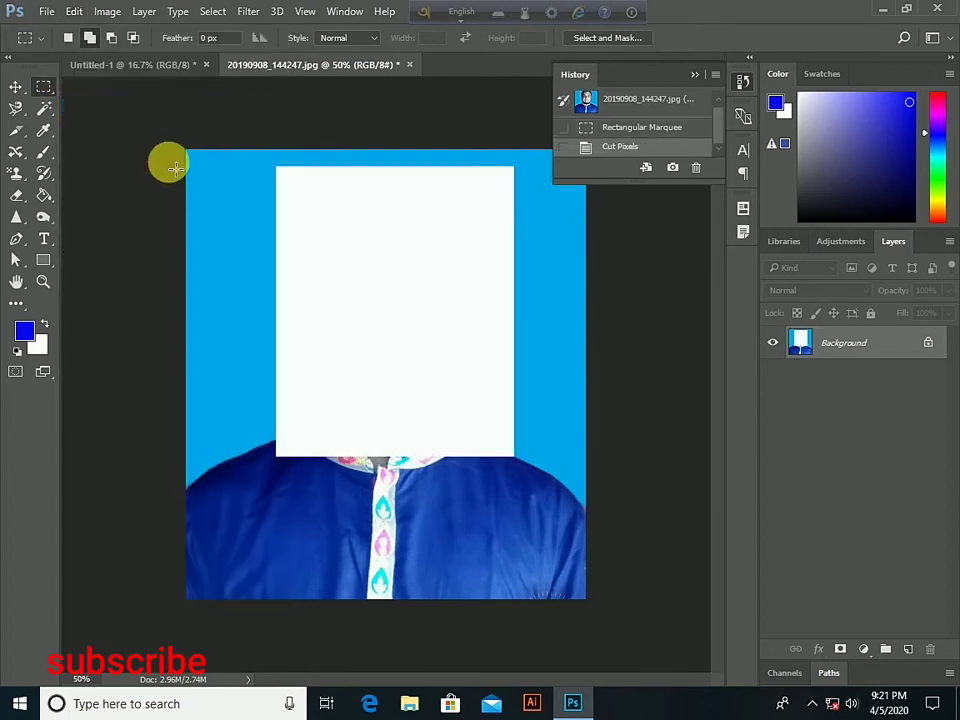
{"action": "left_click", "coordinate": [152, 66]}
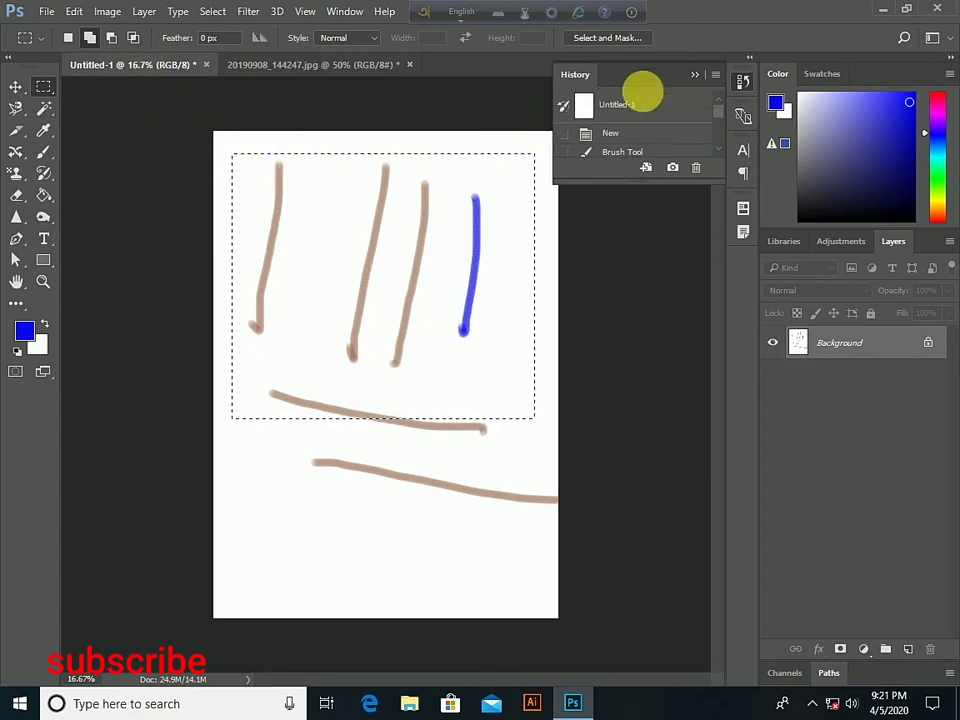
{"action": "left_click", "coordinate": [626, 114]}
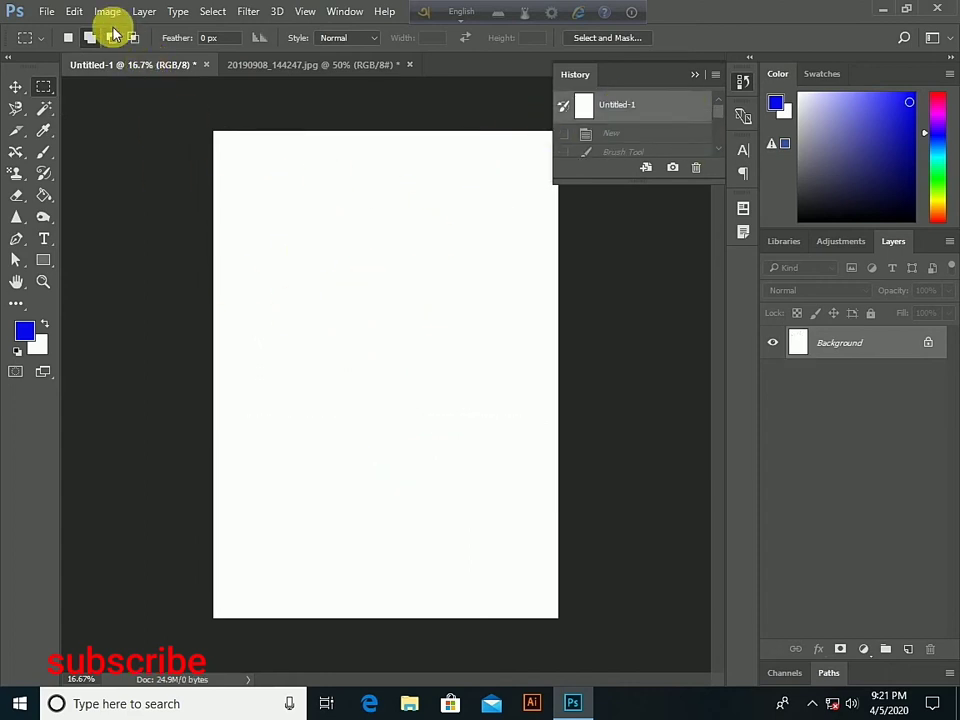
- Paste the cut face into Untitled-1, revert it to blank, and return to the portrait
{"action": "left_click", "coordinate": [75, 12]}
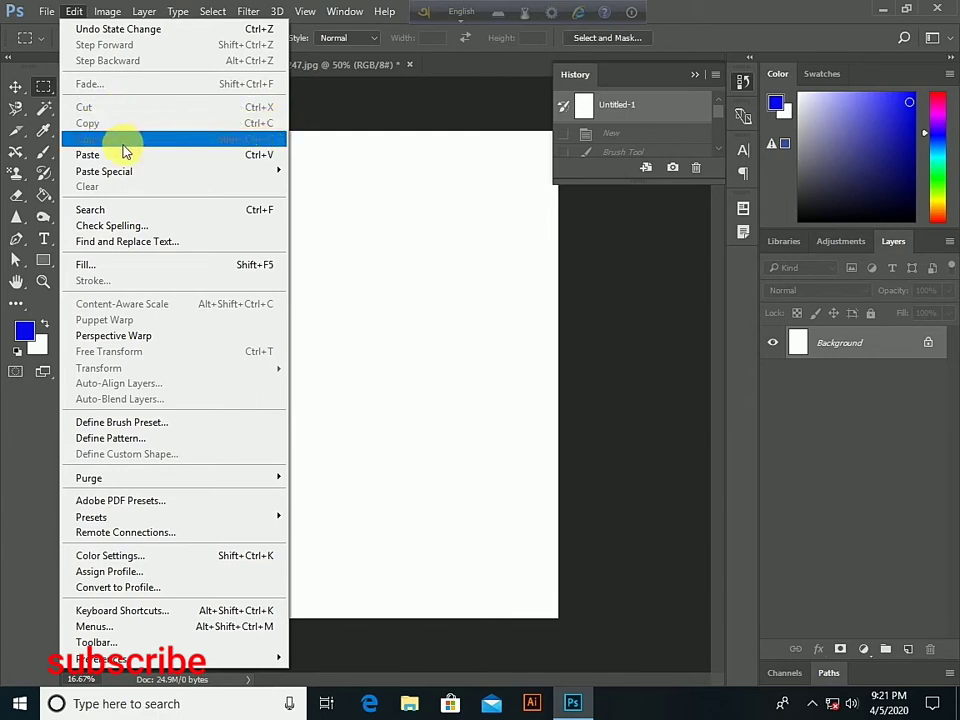
{"action": "left_click", "coordinate": [249, 162]}
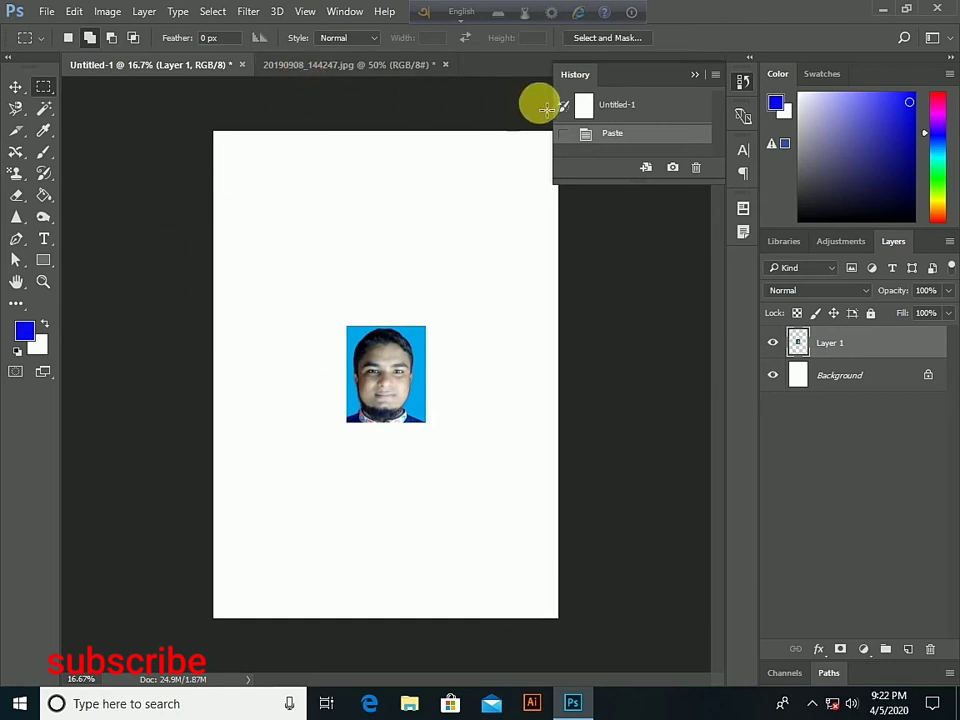
{"action": "left_click", "coordinate": [615, 107]}
{"action": "left_click", "coordinate": [364, 66]}
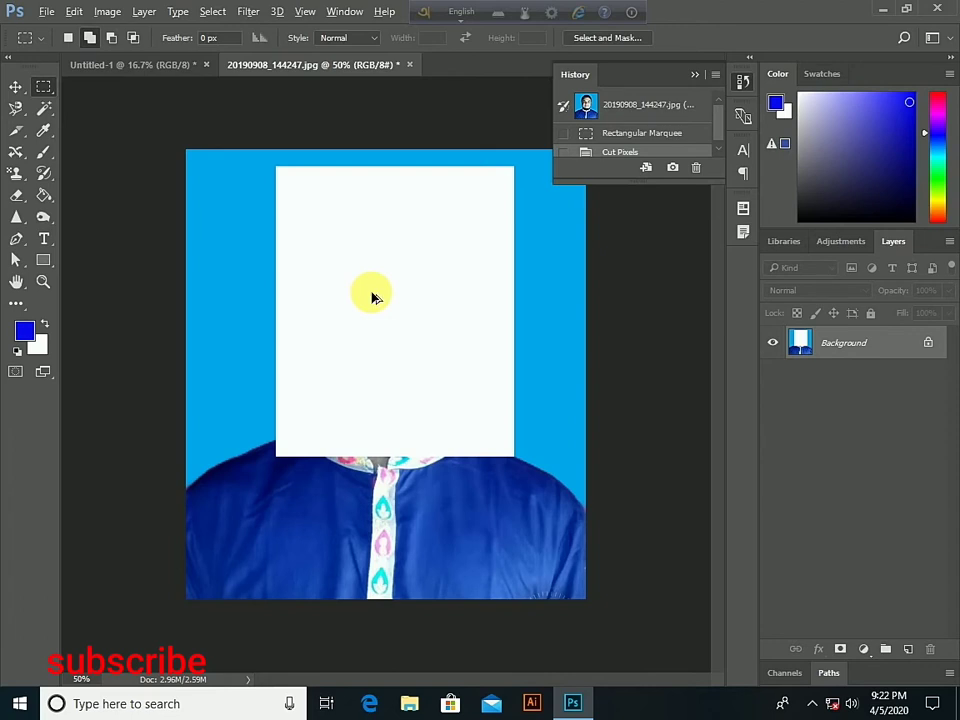
- Undo the cut with Ctrl+Z, copy the head-and-shoulders selection, and bring Untitled-1 forward
{"action": "key", "text": "ctrl+z"}
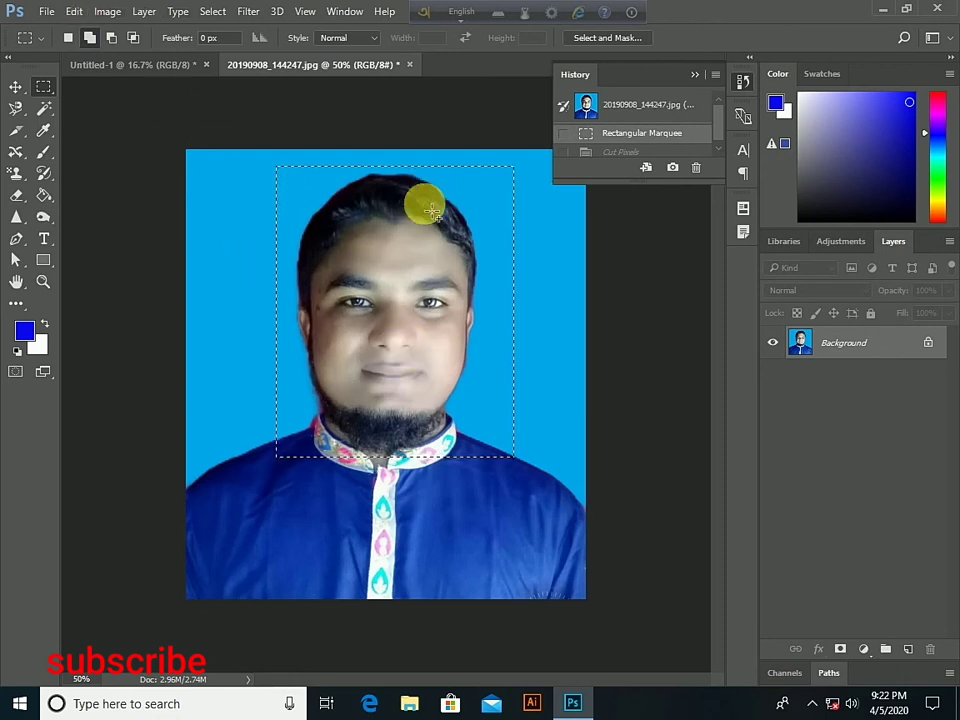
{"action": "left_click", "coordinate": [74, 11]}
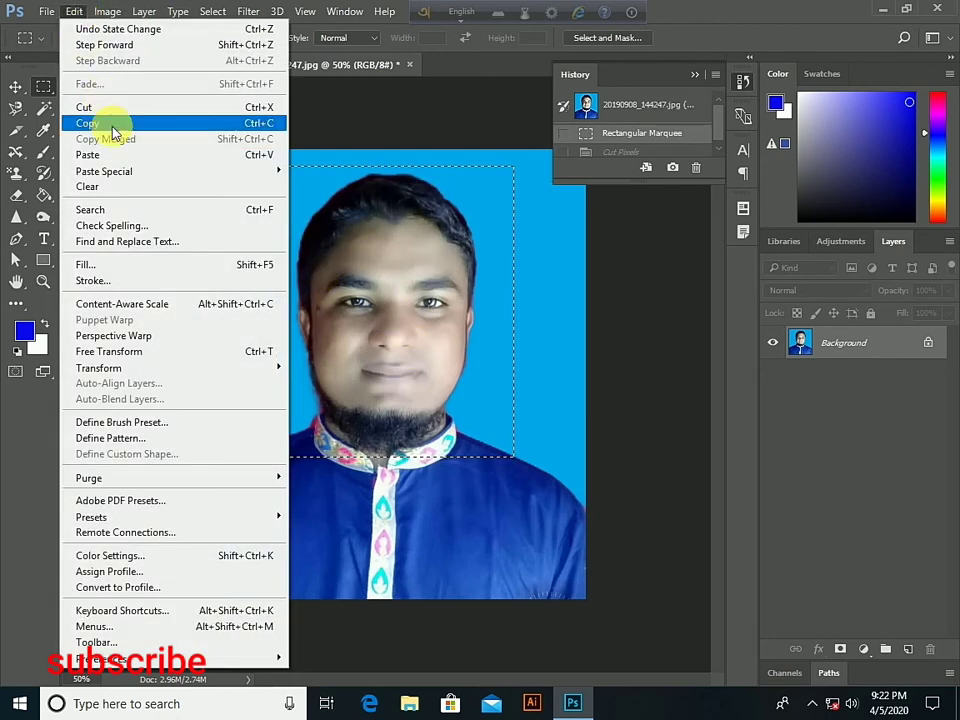
{"action": "left_click", "coordinate": [113, 123]}
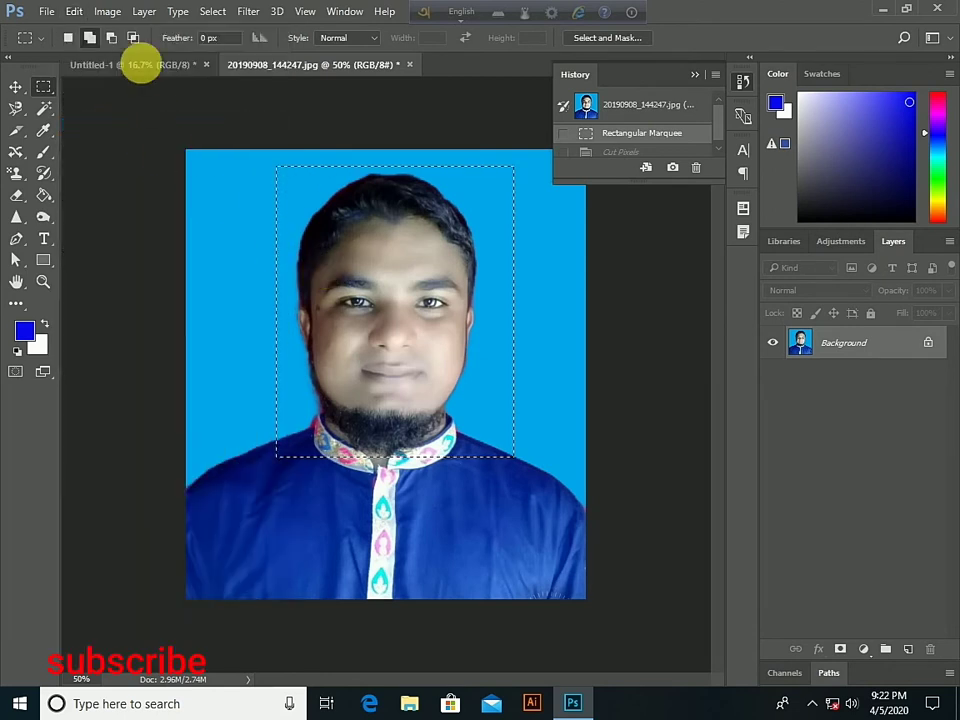
{"action": "left_click", "coordinate": [125, 64]}
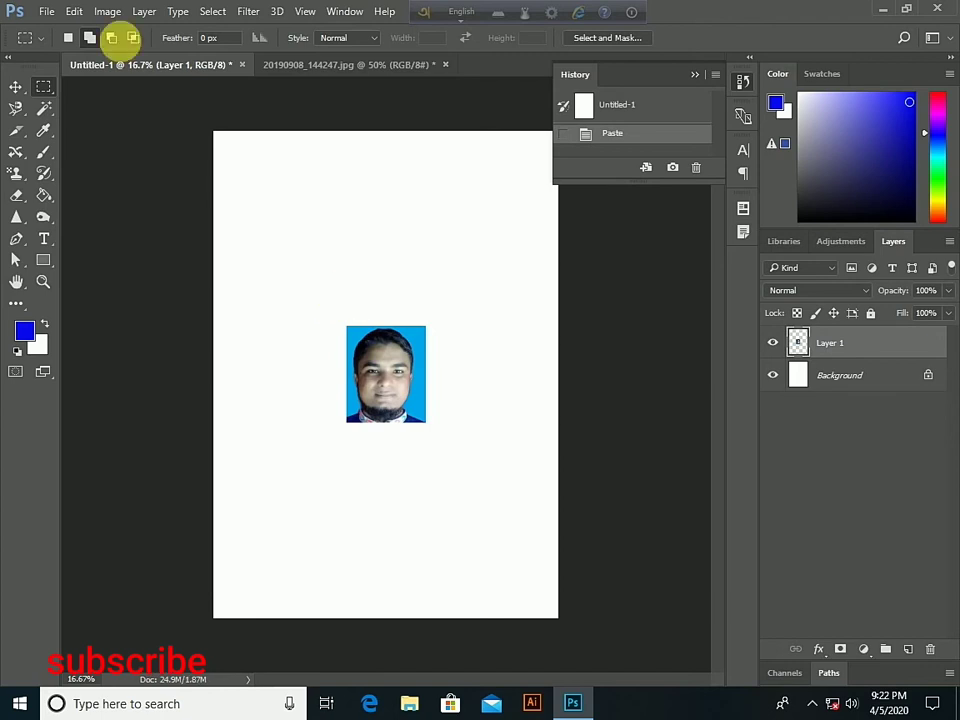
{"action": "left_click", "coordinate": [78, 11]}
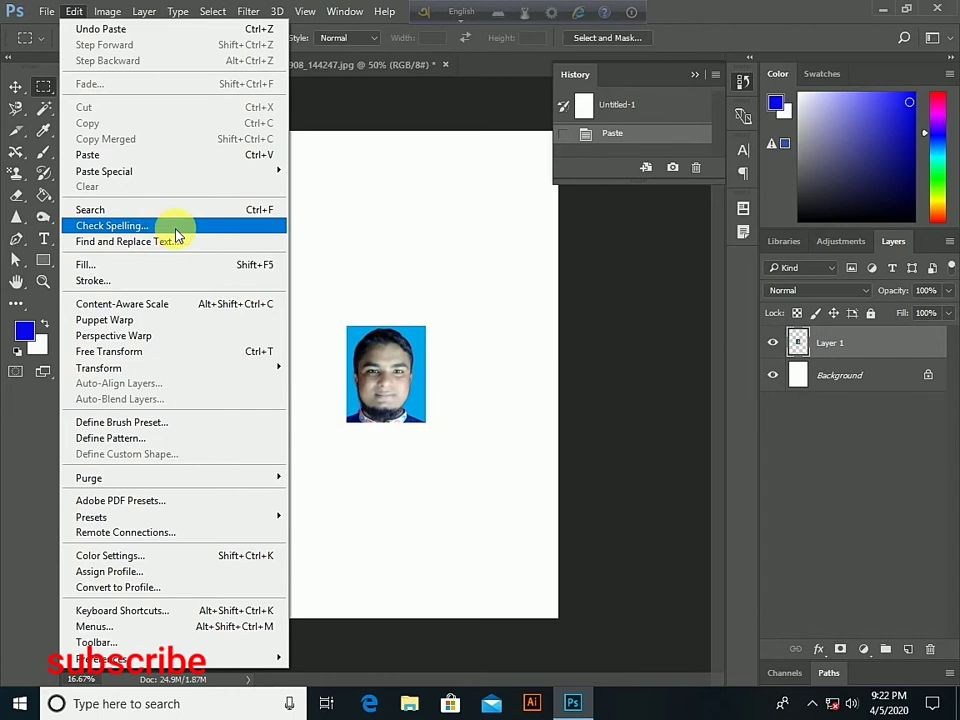
{"action": "left_click", "coordinate": [378, 248]}
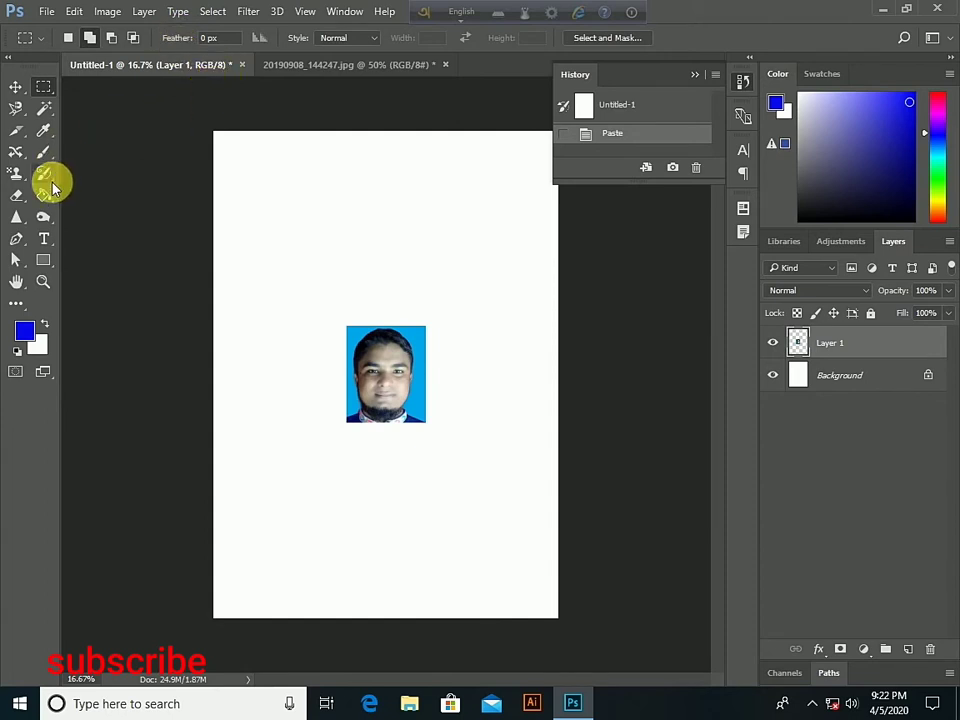
- Add a text layer reading 'bangladesd' above the portrait and select the word
{"action": "left_click", "coordinate": [44, 238]}
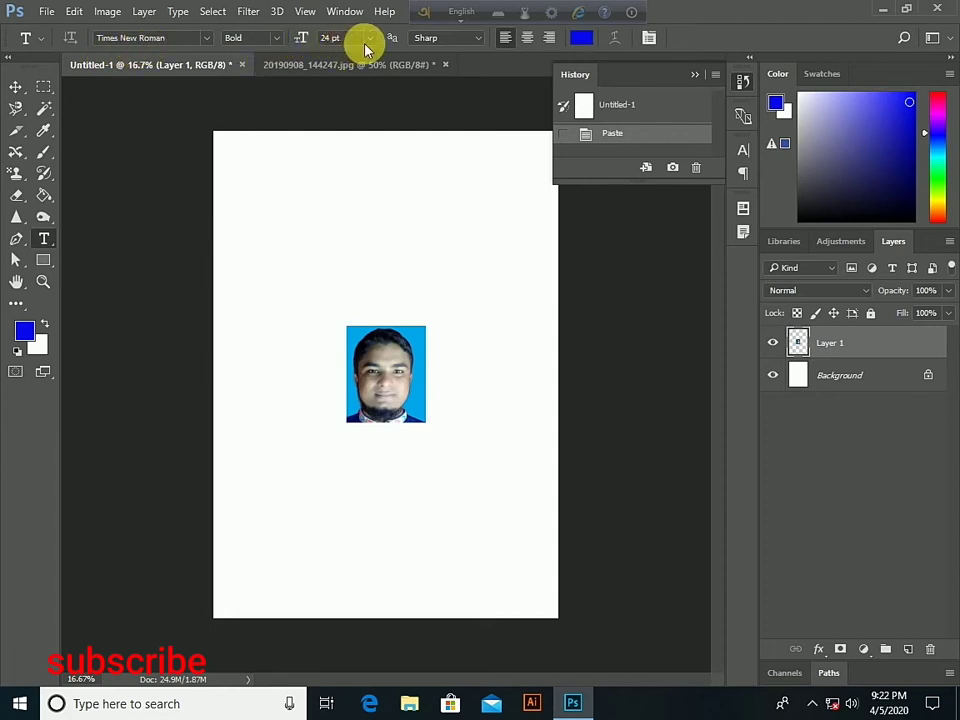
{"action": "left_click", "coordinate": [256, 244]}
{"action": "type", "text": "bangladesd"}
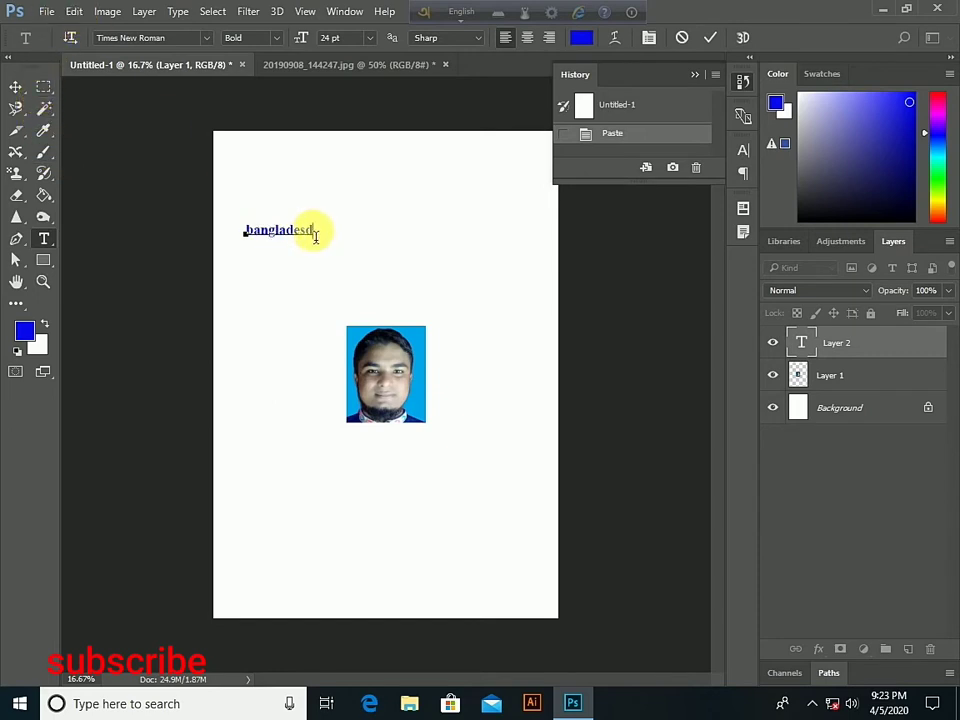
{"action": "left_click_drag", "start_coordinate": [308, 232], "coordinate": [231, 245]}
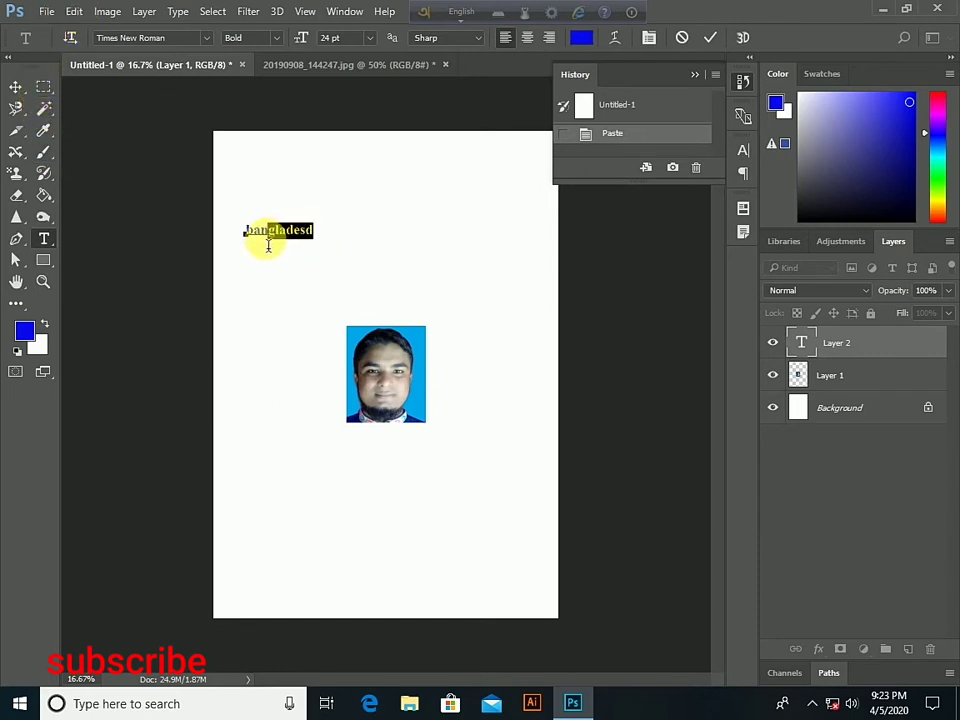
{"action": "left_click", "coordinate": [107, 12]}
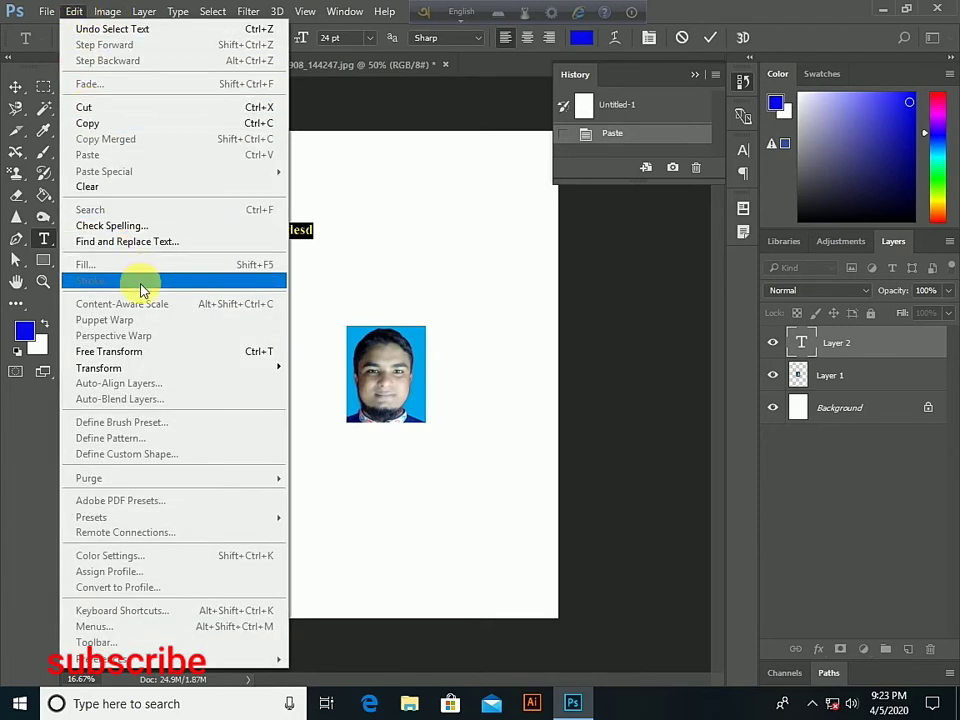
- Spell-check the text layer, changing every 'bangladesd' to 'Bangladesh'
{"action": "left_click", "coordinate": [141, 232]}
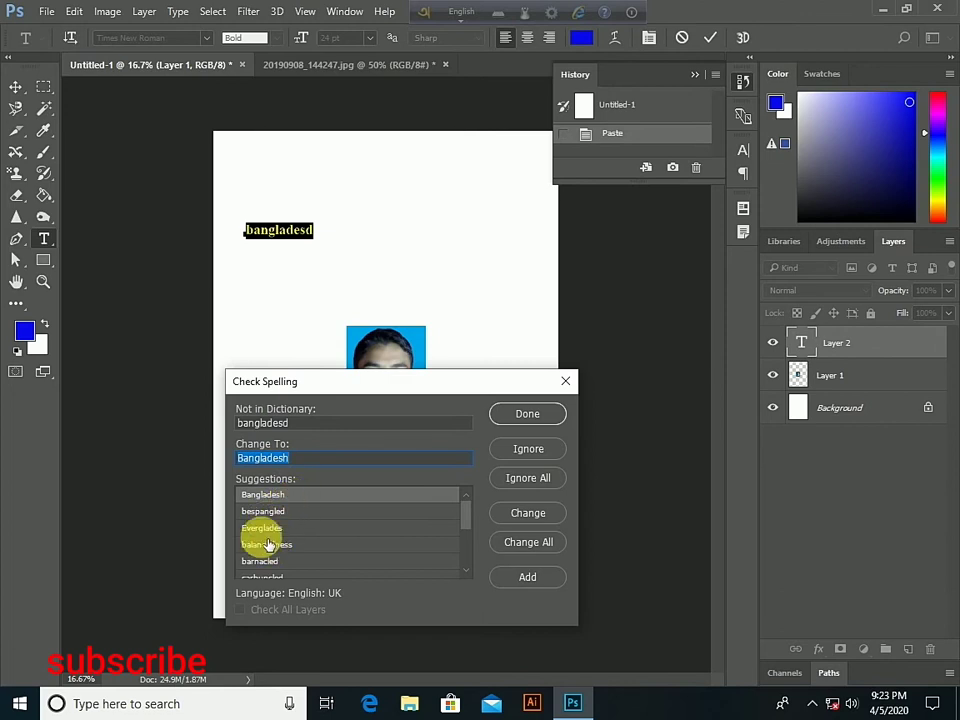
{"action": "scroll", "coordinate": [262, 545], "scroll_direction": "down", "scroll_amount": 2}
{"action": "scroll", "coordinate": [265, 545], "scroll_direction": "down", "scroll_amount": 2}
{"action": "scroll", "coordinate": [265, 538], "scroll_direction": "down", "scroll_amount": 1}
{"action": "scroll", "coordinate": [267, 540], "scroll_direction": "down", "scroll_amount": 2}
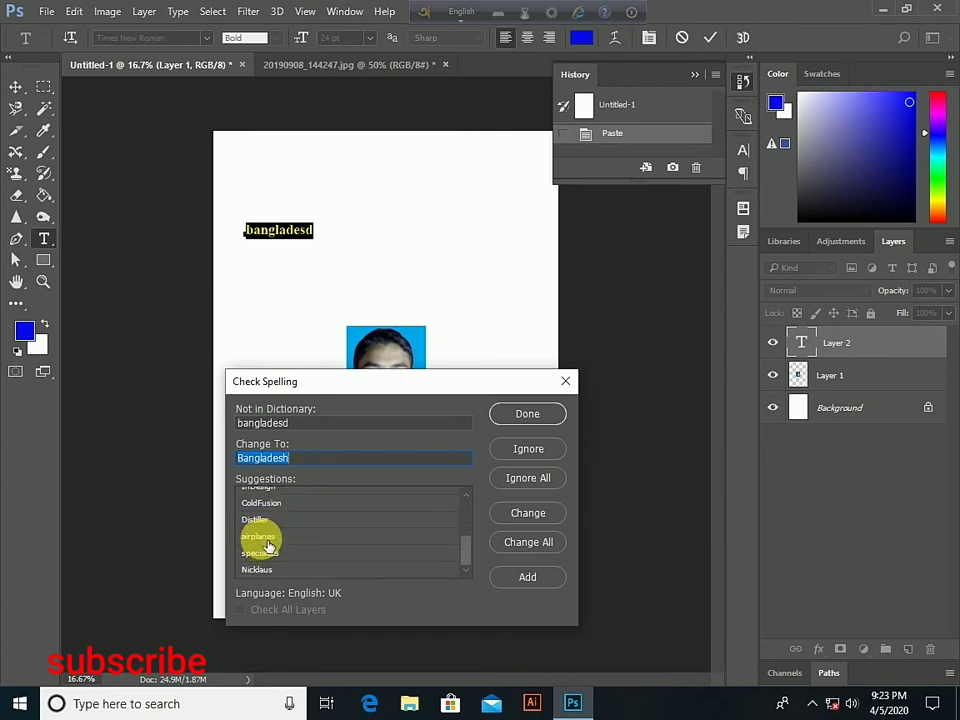
{"action": "scroll", "coordinate": [258, 510], "scroll_direction": "up", "scroll_amount": 2}
{"action": "scroll", "coordinate": [275, 500], "scroll_direction": "down", "scroll_amount": 2}
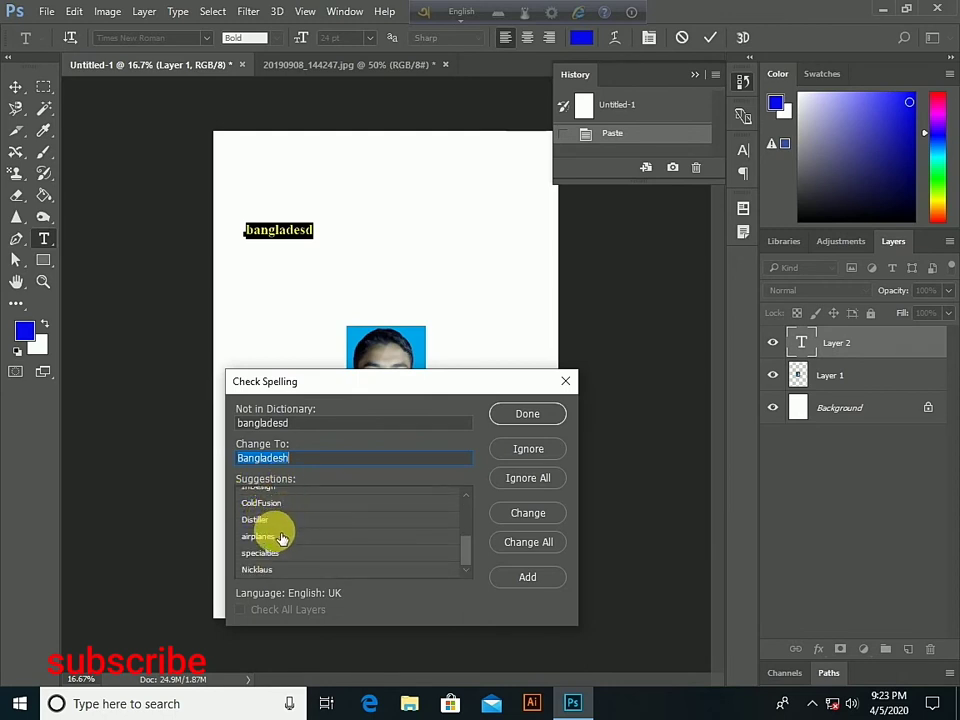
{"action": "scroll", "coordinate": [280, 528], "scroll_direction": "up", "scroll_amount": 1}
{"action": "scroll", "coordinate": [262, 505], "scroll_direction": "up", "scroll_amount": 2}
{"action": "scroll", "coordinate": [265, 530], "scroll_direction": "down", "scroll_amount": 1}
{"action": "scroll", "coordinate": [265, 530], "scroll_direction": "up", "scroll_amount": 4}
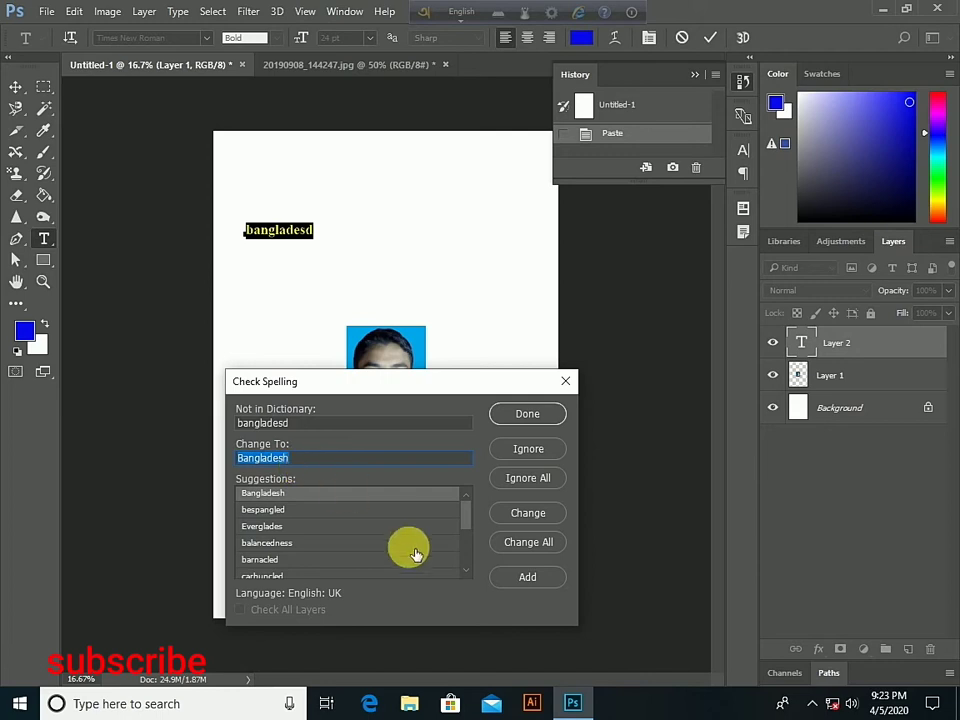
{"action": "left_click", "coordinate": [530, 549]}
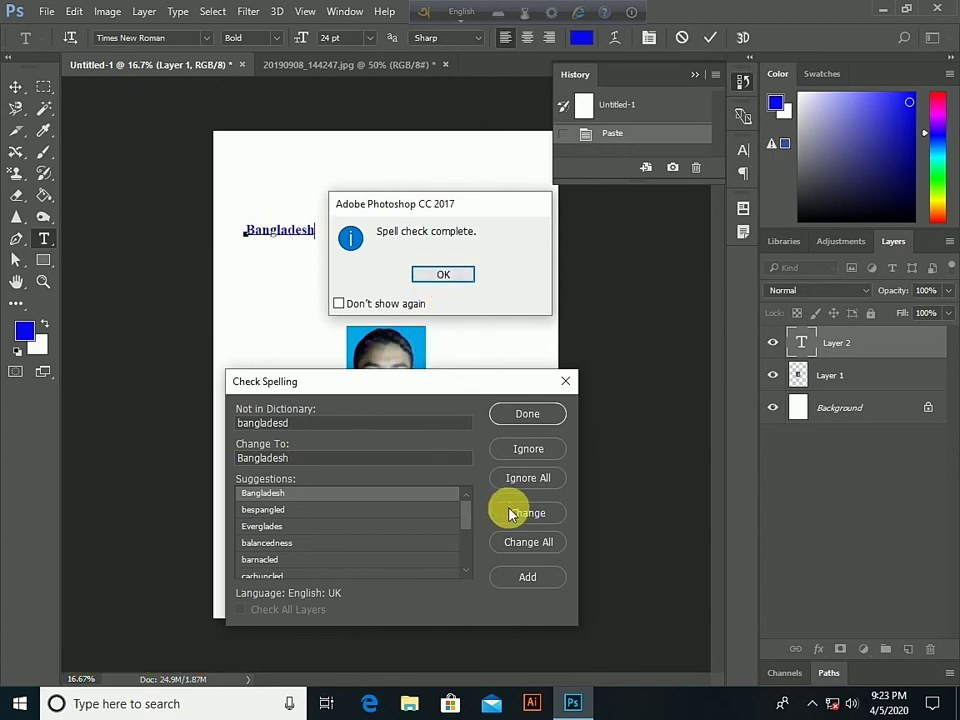
{"action": "left_click", "coordinate": [443, 274]}
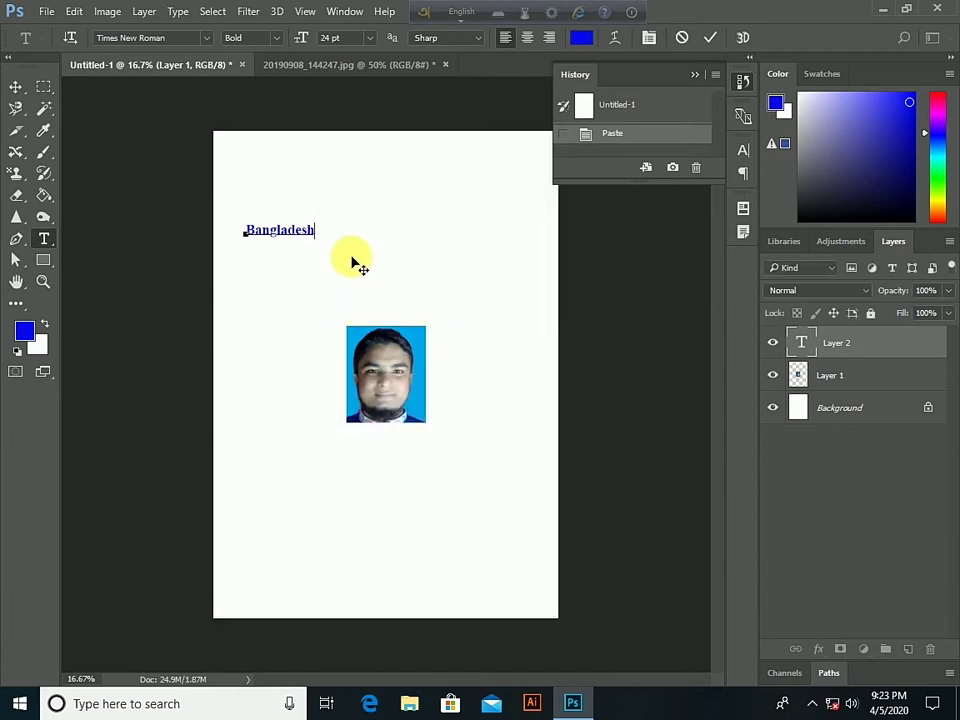
{"action": "left_click", "coordinate": [613, 107]}
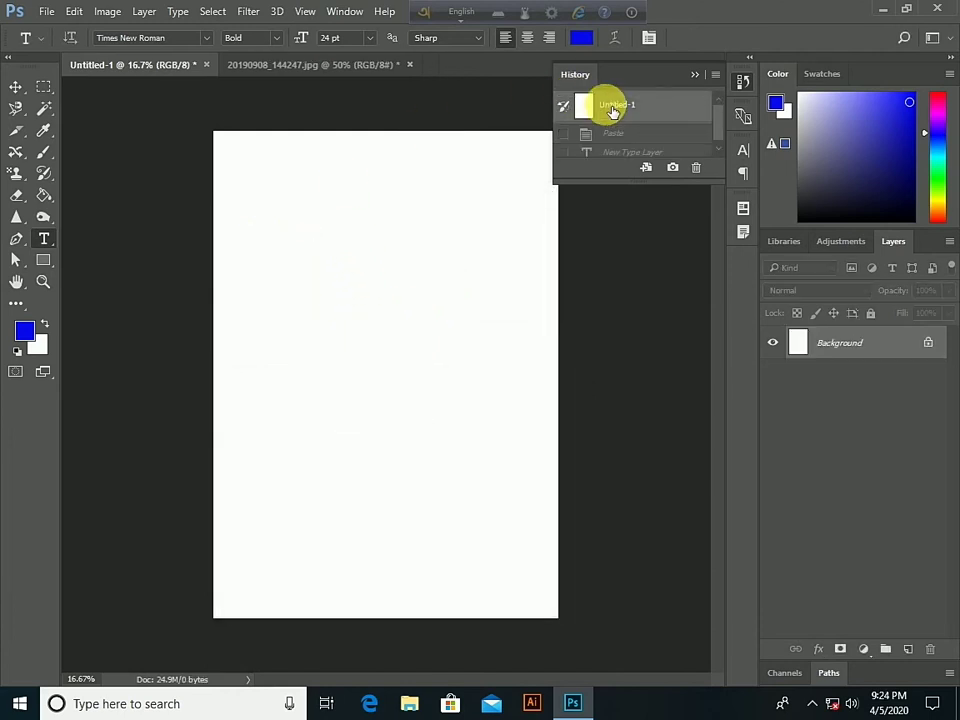
{"action": "left_click", "coordinate": [72, 13]}
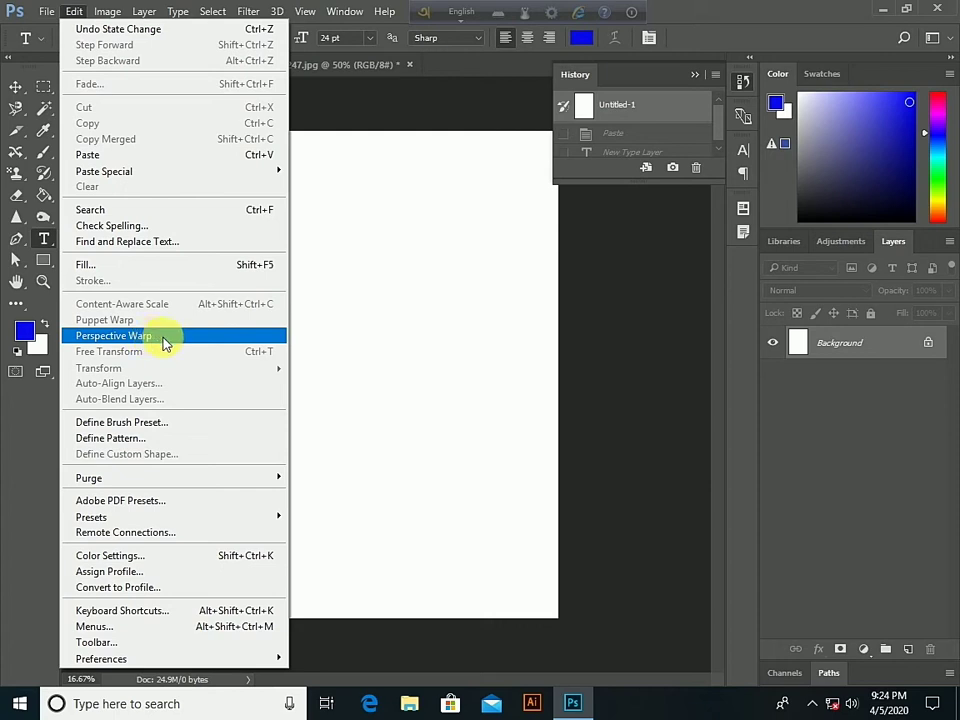
{"action": "left_click", "coordinate": [343, 261]}
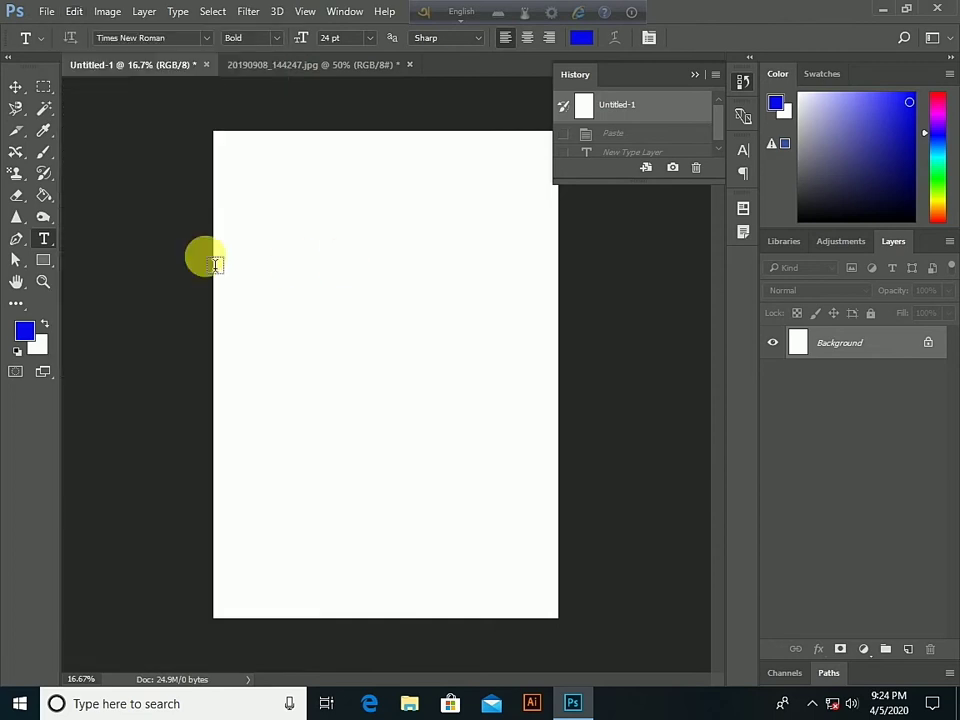
{"action": "left_click", "coordinate": [43, 262]}
- Draw a blue-filled rectangle shape, Rectangle 1, across the upper part of the page
{"action": "left_click_drag", "start_coordinate": [259, 256], "coordinate": [507, 353]}
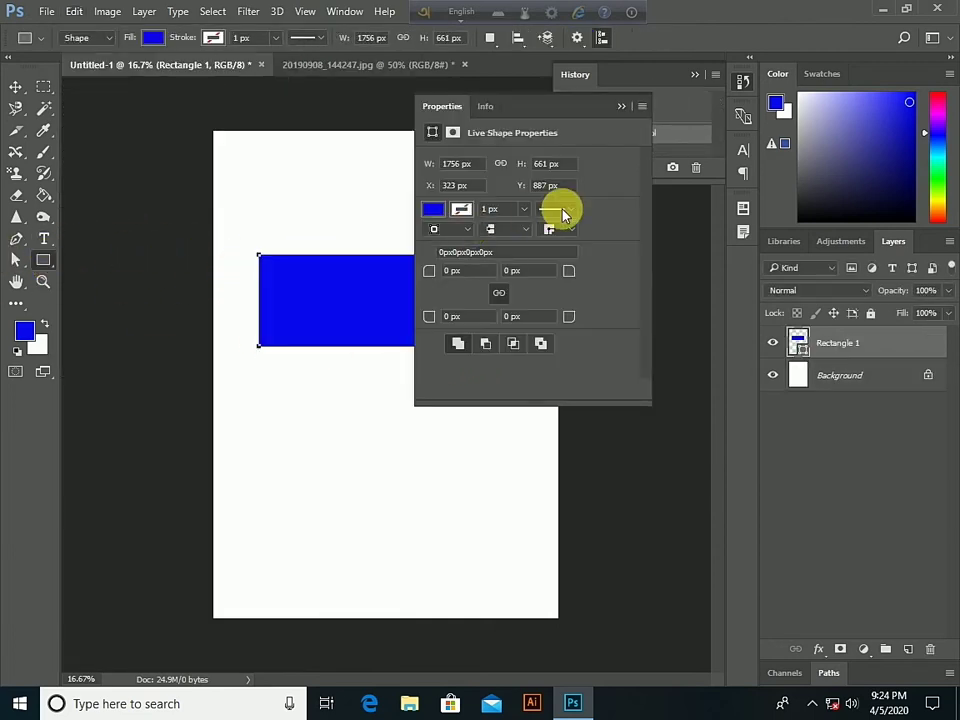
{"action": "left_click", "coordinate": [622, 108]}
{"action": "left_click", "coordinate": [74, 11]}
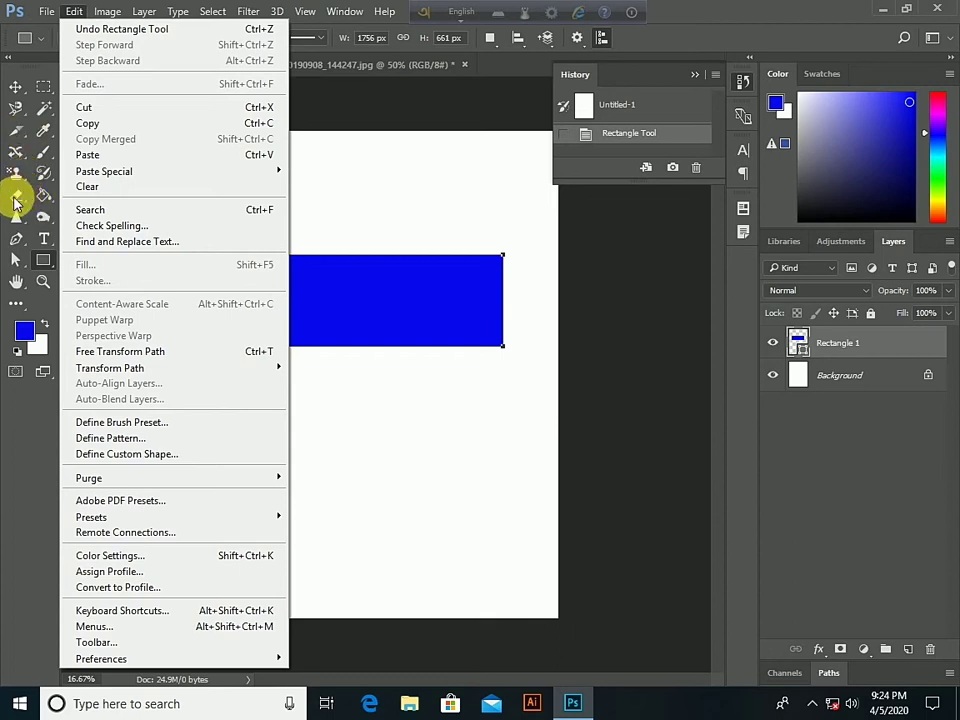
- Try the Crop, Move and Path Selection tools and Edit > Free Transform on the rectangle
{"action": "left_click", "coordinate": [15, 130]}
{"action": "left_click", "coordinate": [73, 128]}
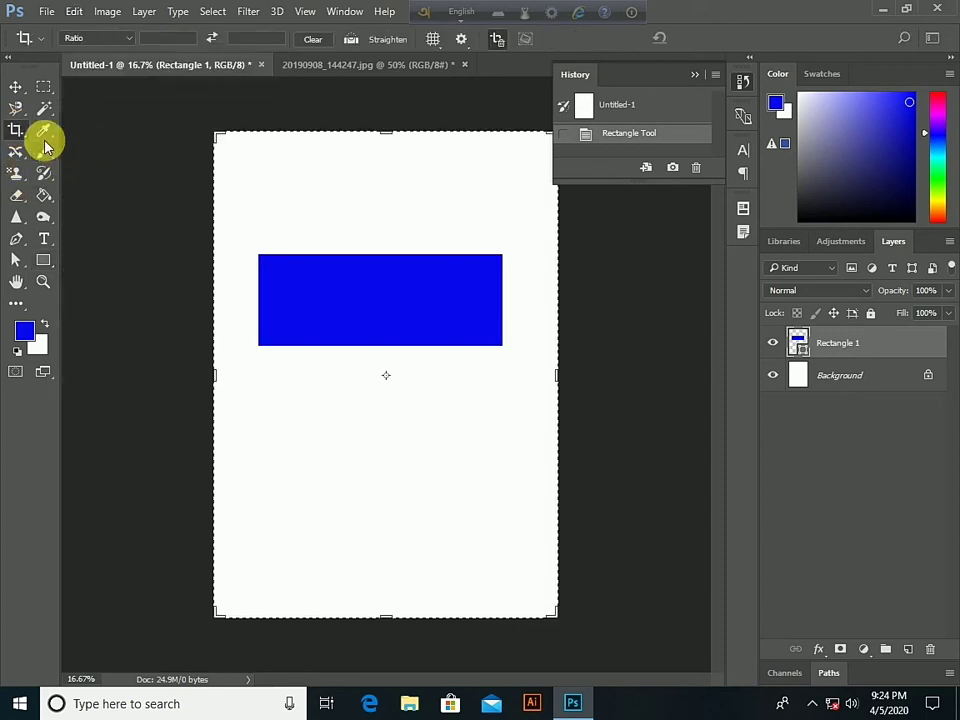
{"action": "left_click", "coordinate": [15, 87]}
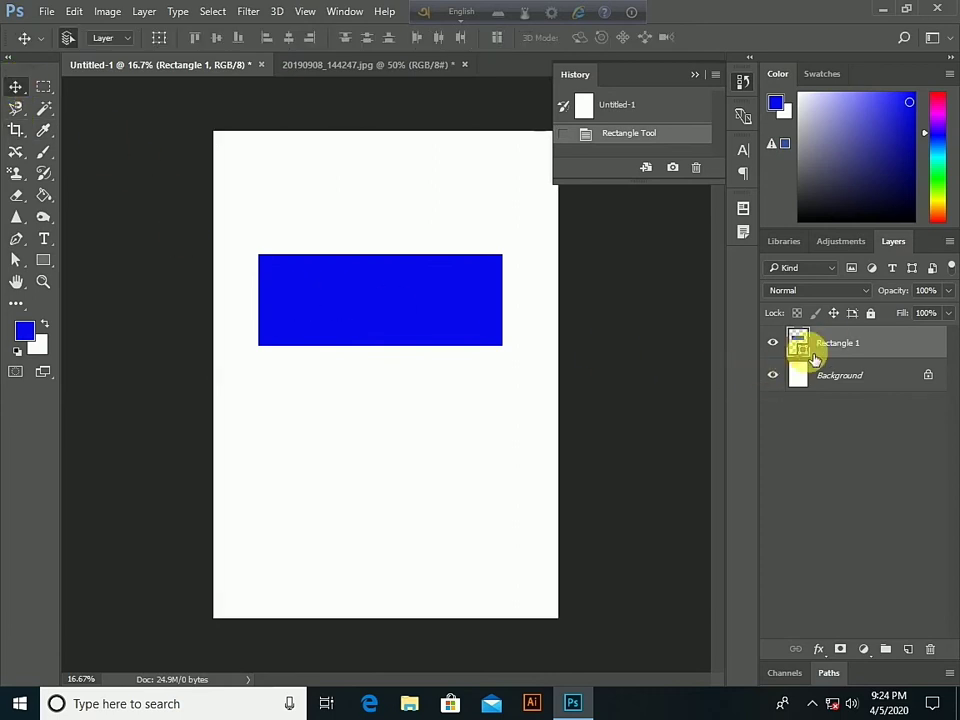
{"action": "left_click", "coordinate": [72, 12]}
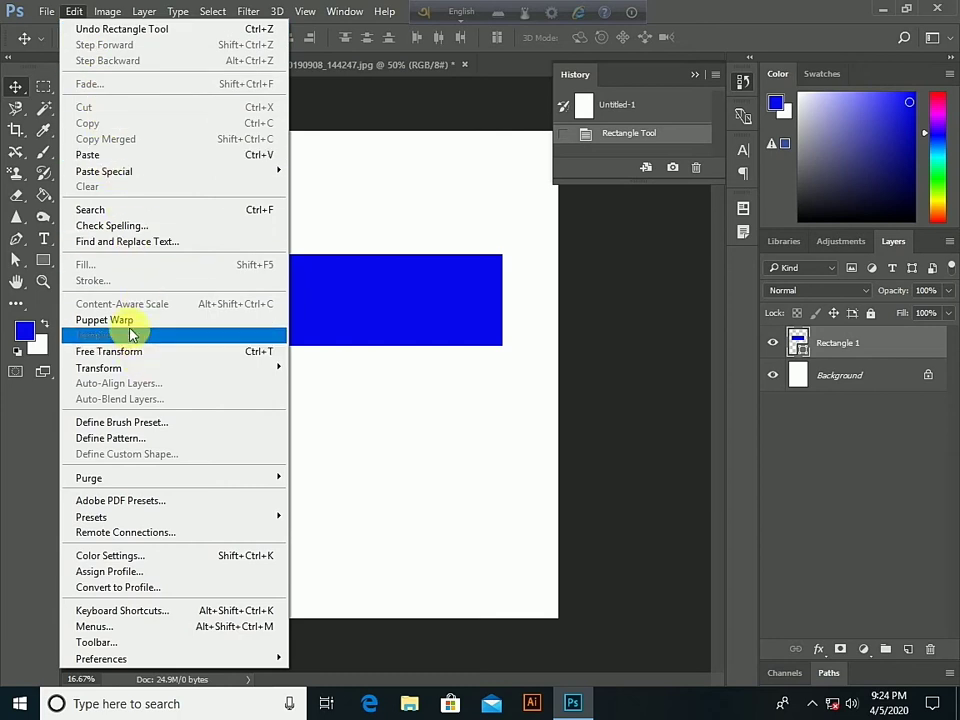
{"action": "left_click", "coordinate": [255, 353]}
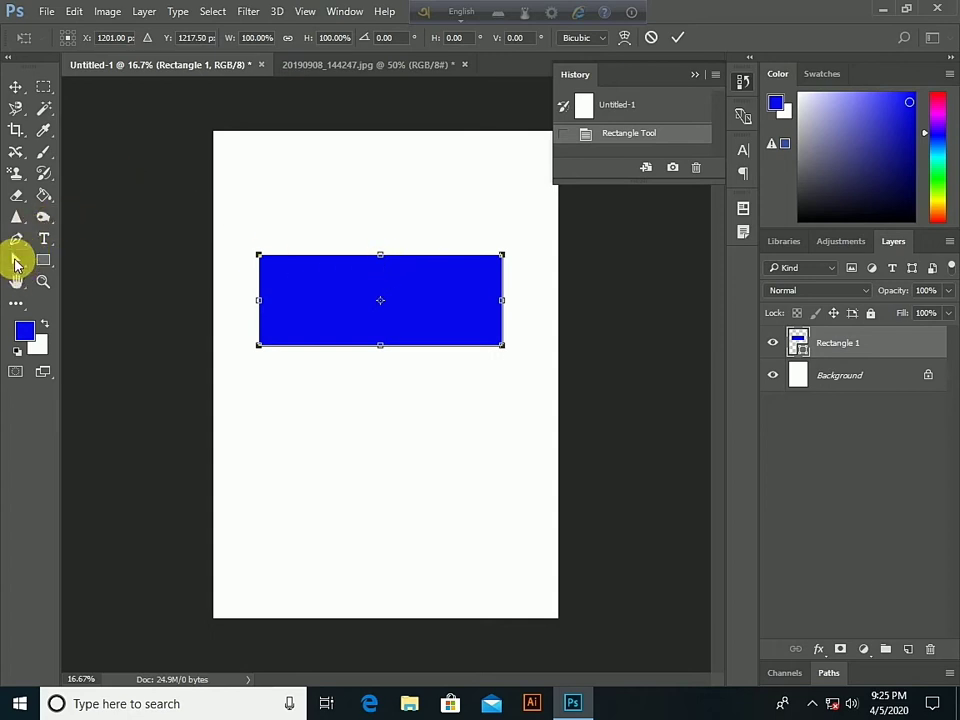
{"action": "left_click", "coordinate": [16, 262]}
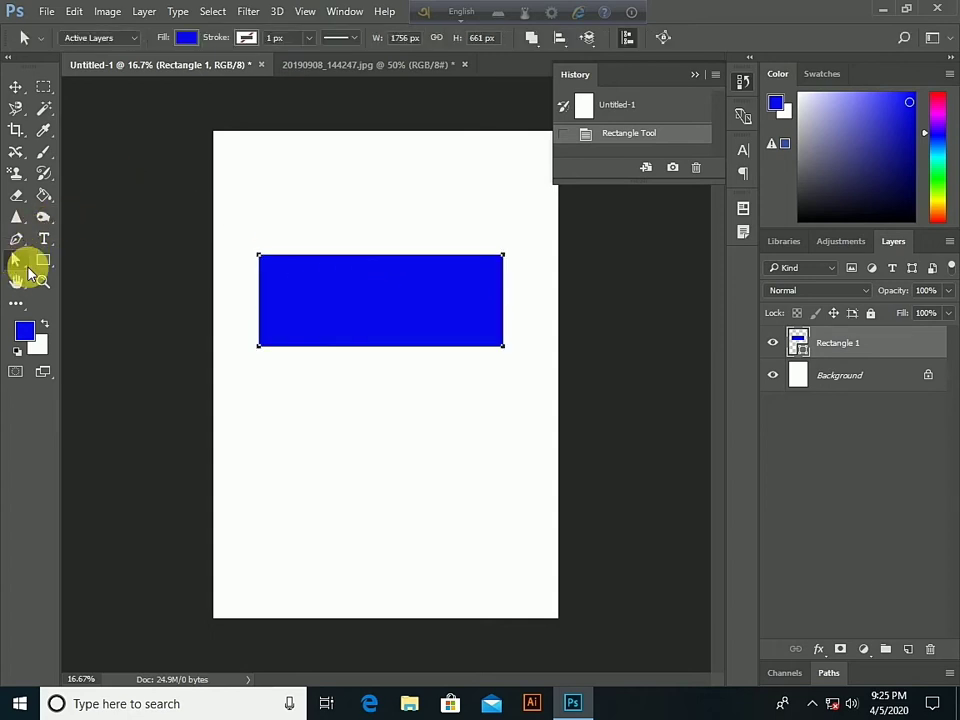
{"action": "left_click", "coordinate": [15, 88]}
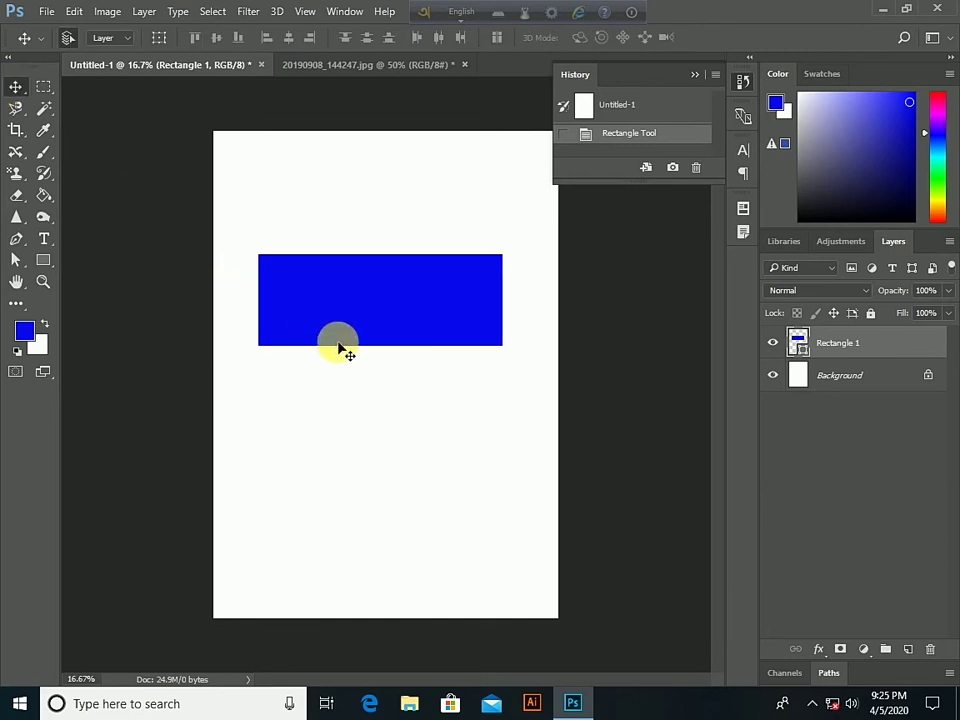
- Free-transform the rectangle to 98.97% width and 114.52% height, shifting it slightly higher
{"action": "key", "text": "ctrl+t"}
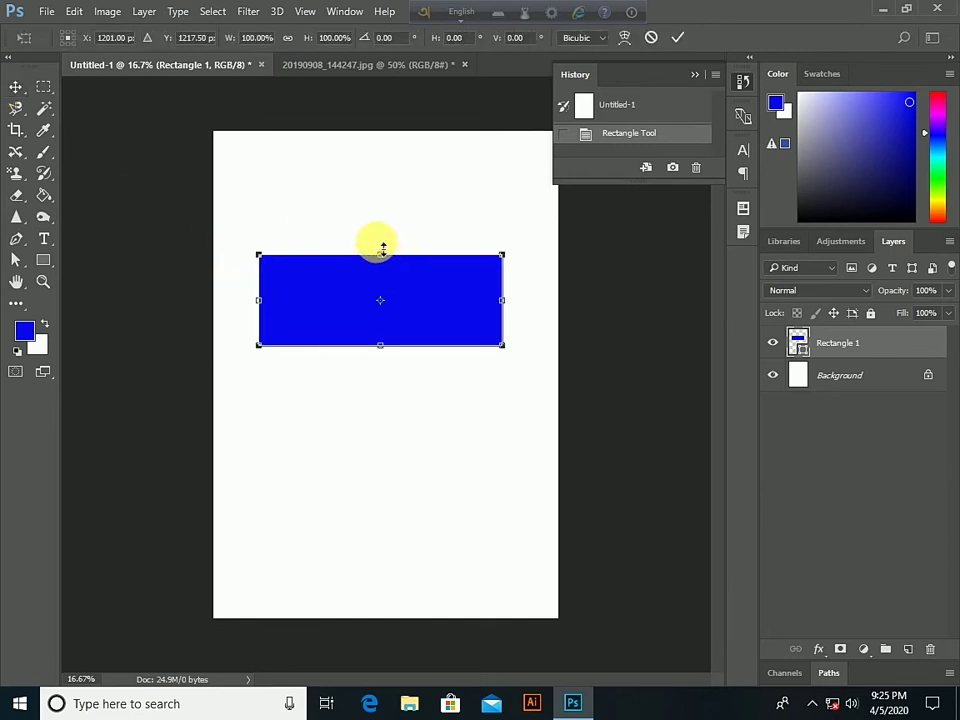
{"action": "left_click_drag", "start_coordinate": [382, 252], "coordinate": [380, 241]}
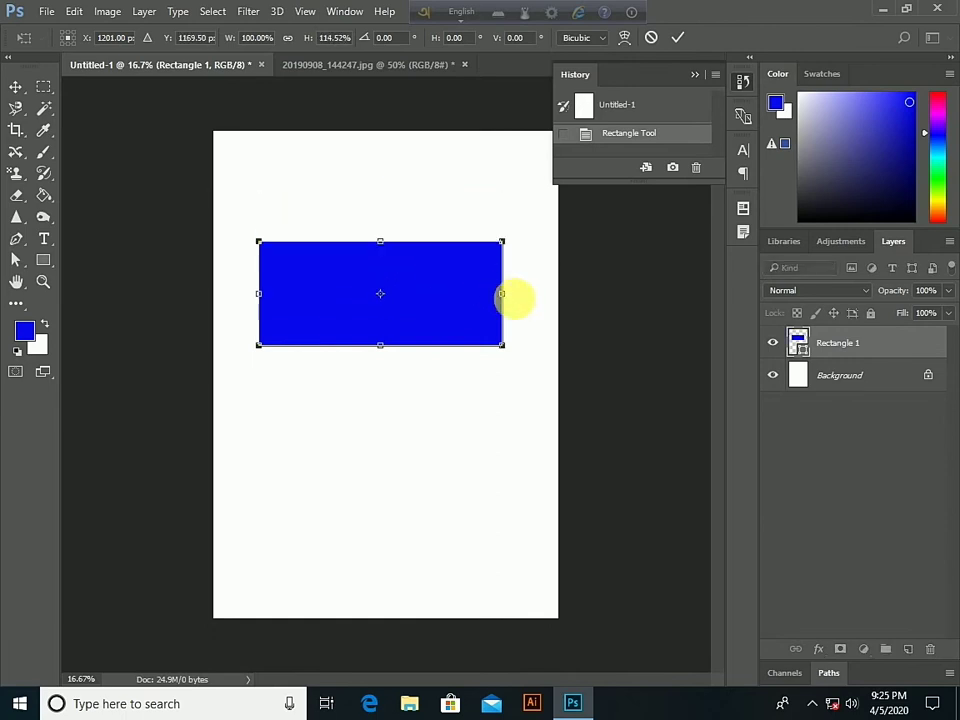
{"action": "left_click_drag", "start_coordinate": [512, 299], "coordinate": [509, 315]}
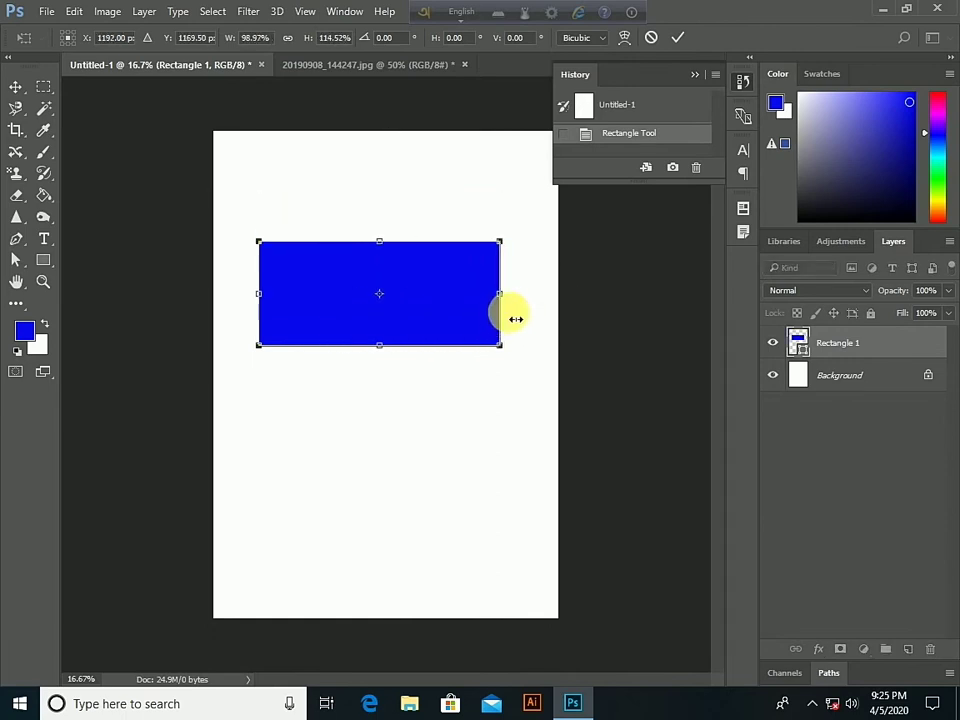
{"action": "left_click_drag", "start_coordinate": [327, 289], "coordinate": [332, 268]}
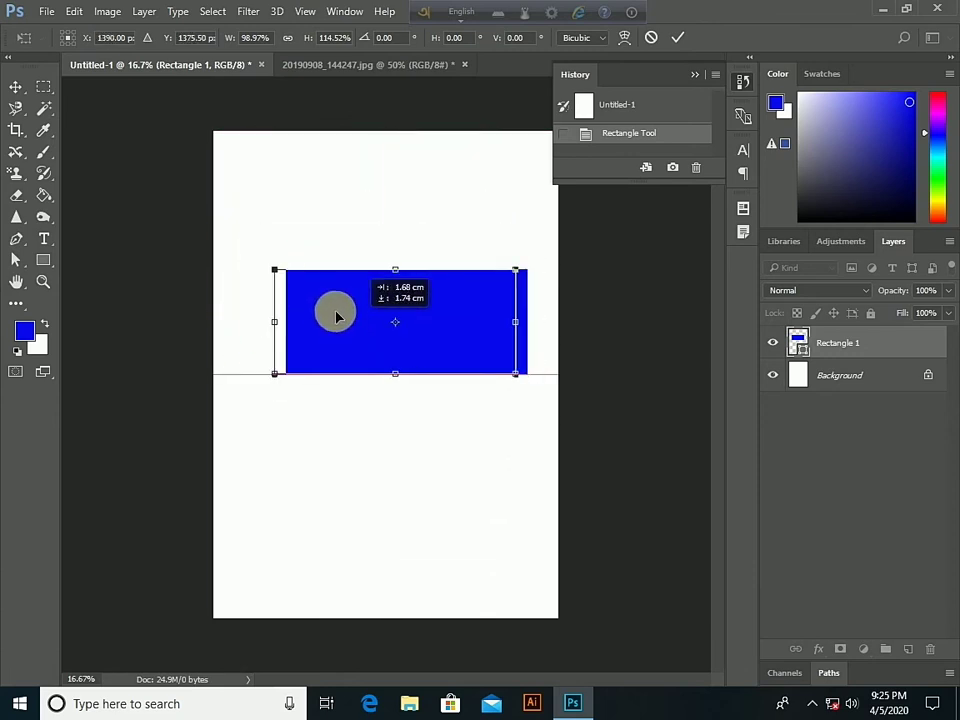
{"action": "left_click_drag", "start_coordinate": [332, 268], "coordinate": [336, 300]}
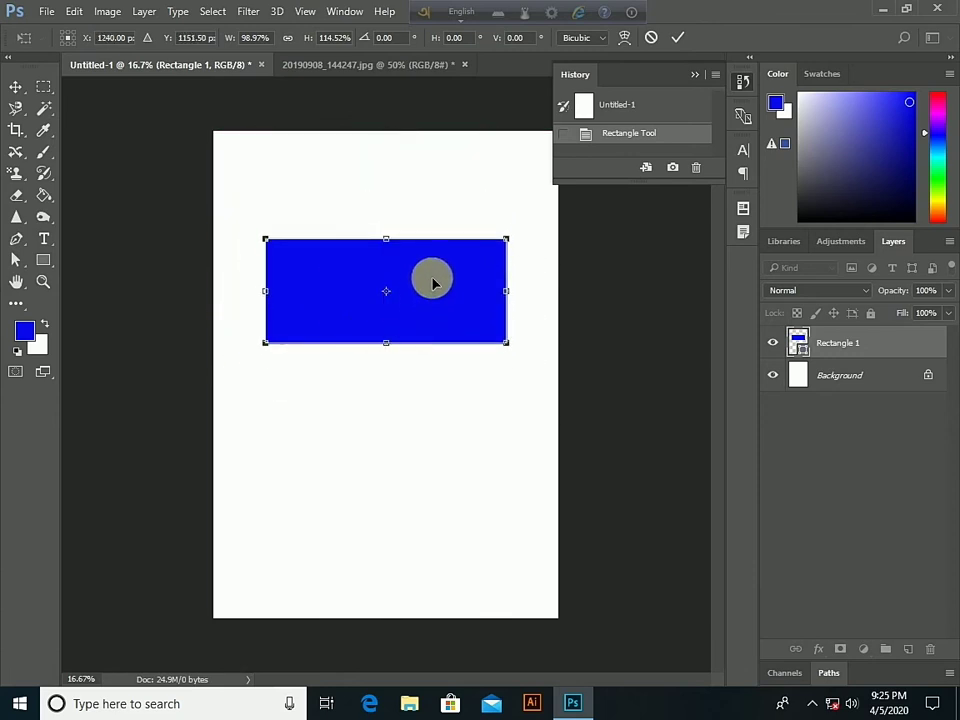
{"action": "left_click_drag", "start_coordinate": [434, 287], "coordinate": [424, 280]}
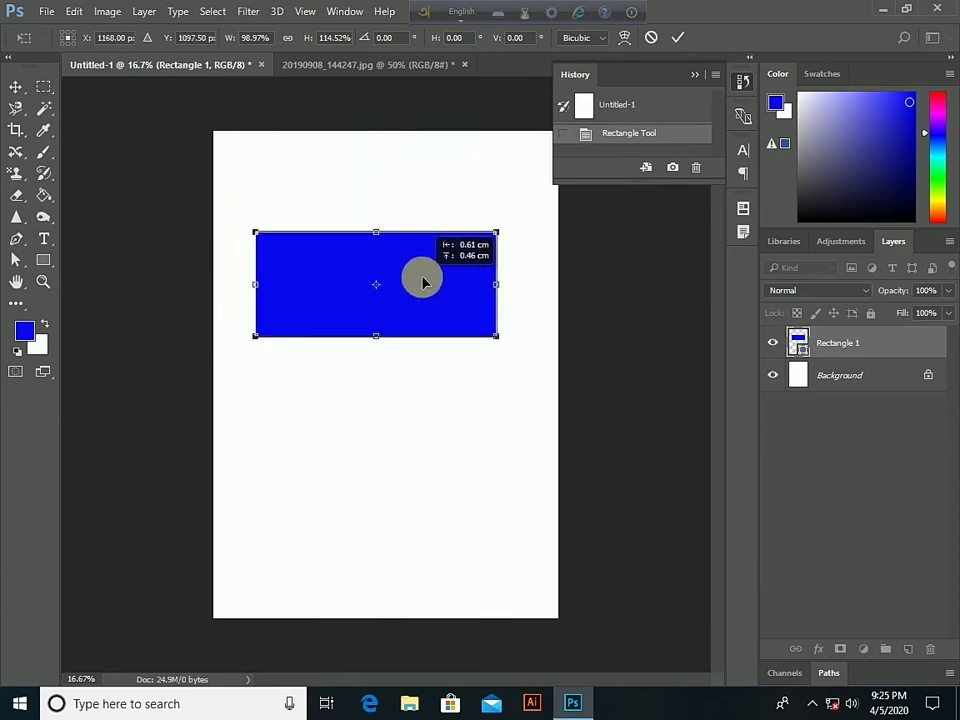
{"action": "left_click", "coordinate": [72, 12]}
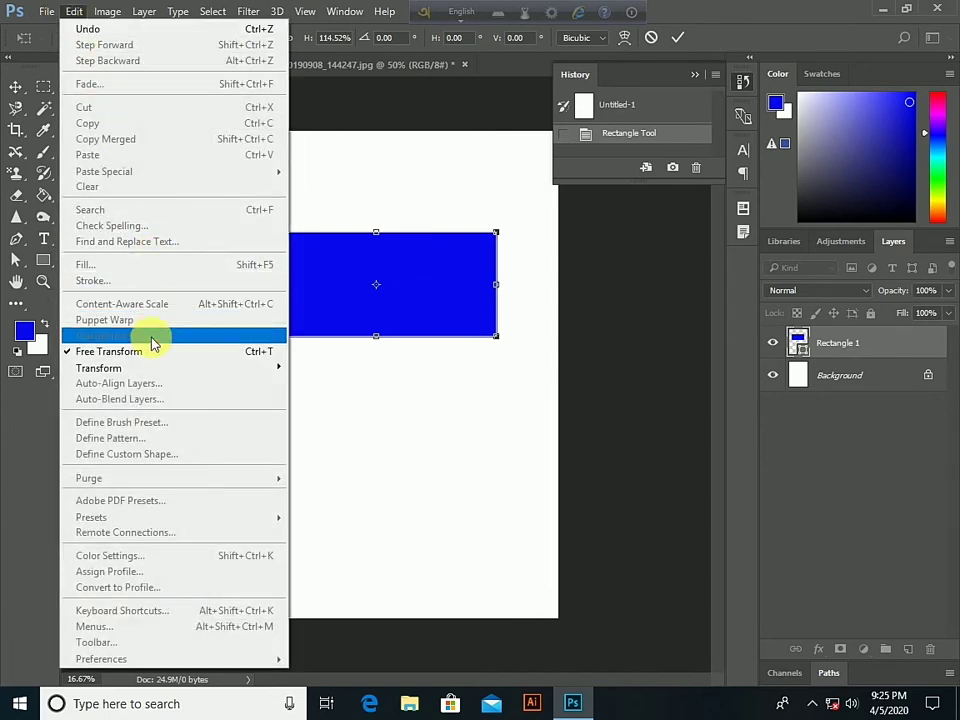
{"action": "mouse_move", "coordinate": [99, 368]}
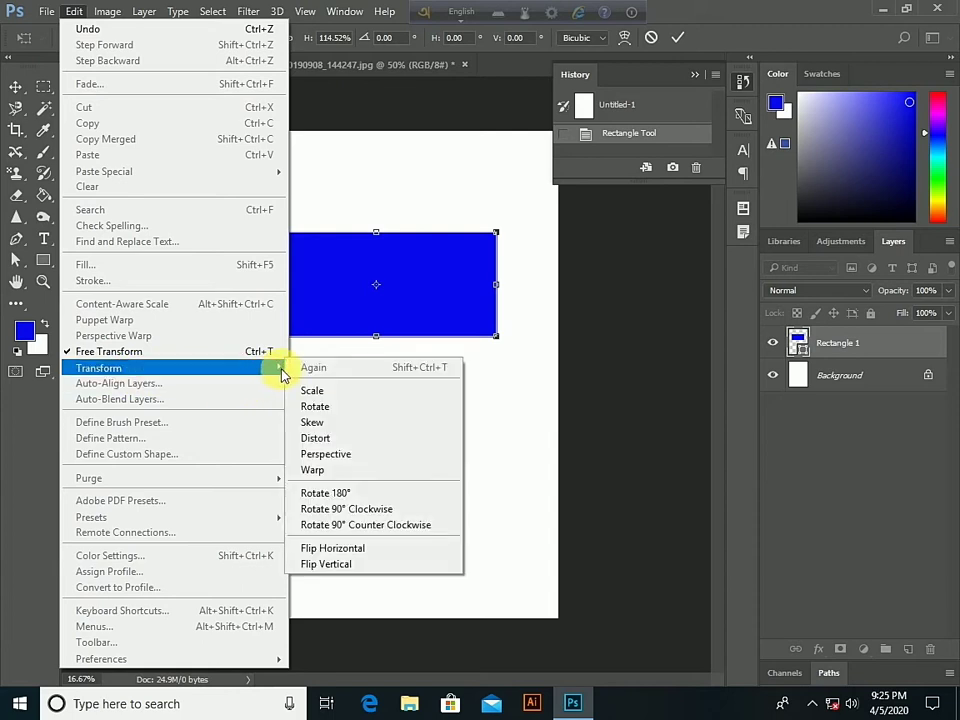
- Try tilting the rectangle slightly, then leave it level with the transform cancelled
{"action": "left_click", "coordinate": [318, 408]}
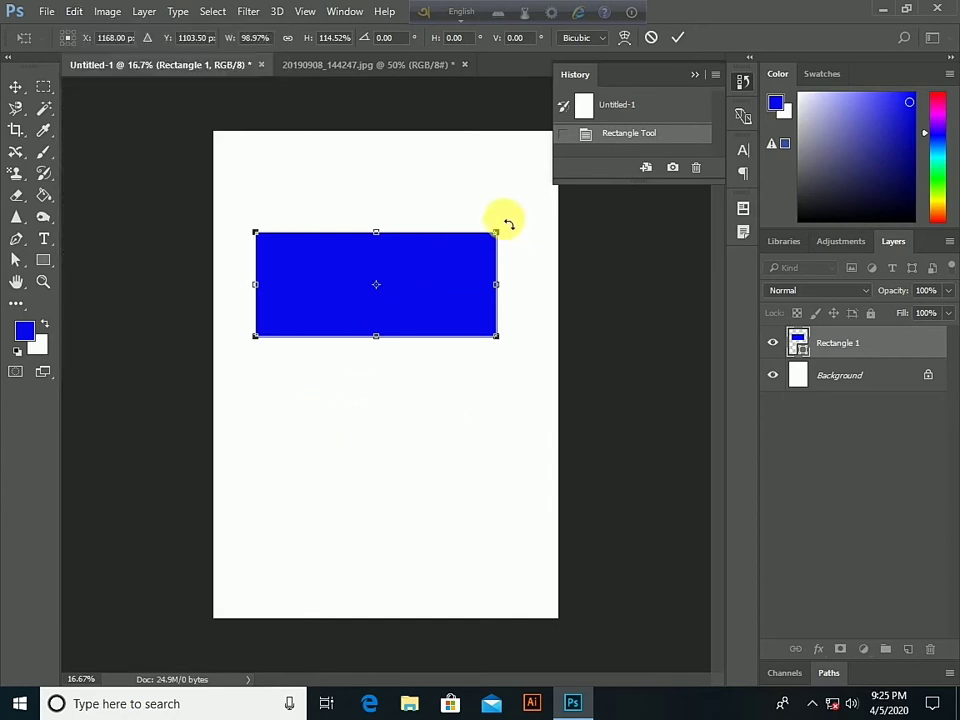
{"action": "mouse_move", "coordinate": [511, 230]}
{"action": "left_mouse_down"}
{"action": "mouse_move", "coordinate": [520, 235]}
{"action": "mouse_move", "coordinate": [510, 236]}
{"action": "left_mouse_up"}
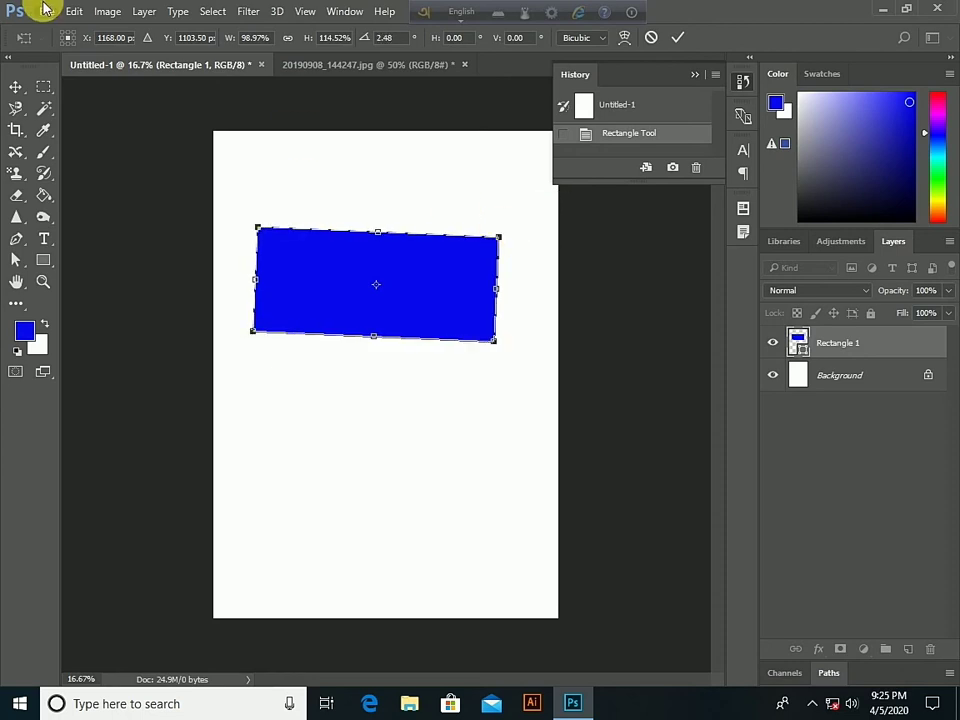
{"action": "left_click", "coordinate": [72, 11]}
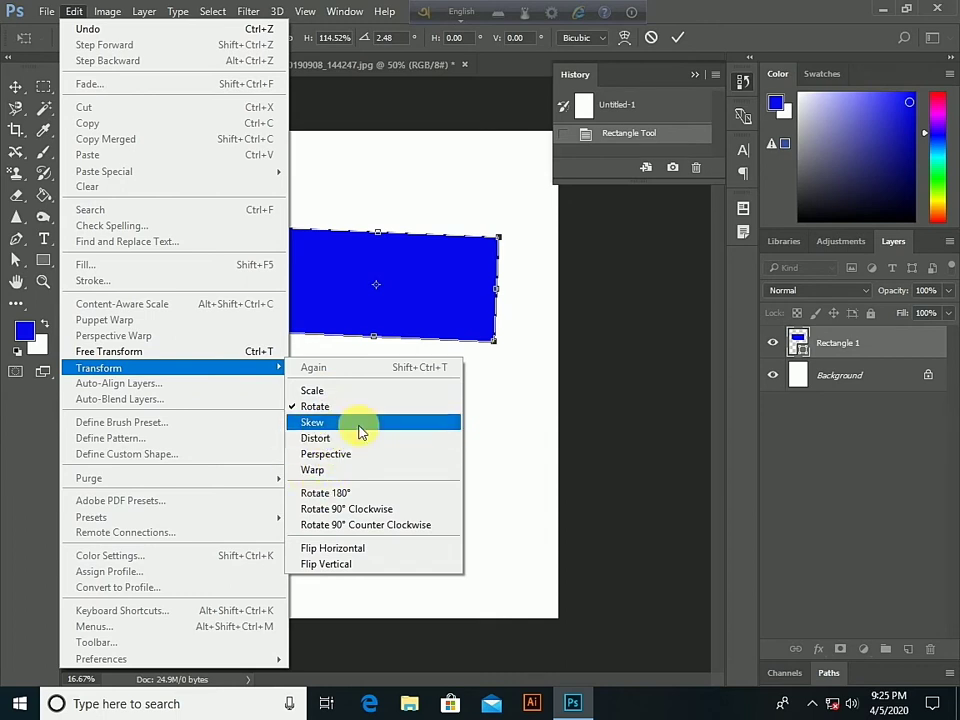
{"action": "left_click", "coordinate": [540, 290]}
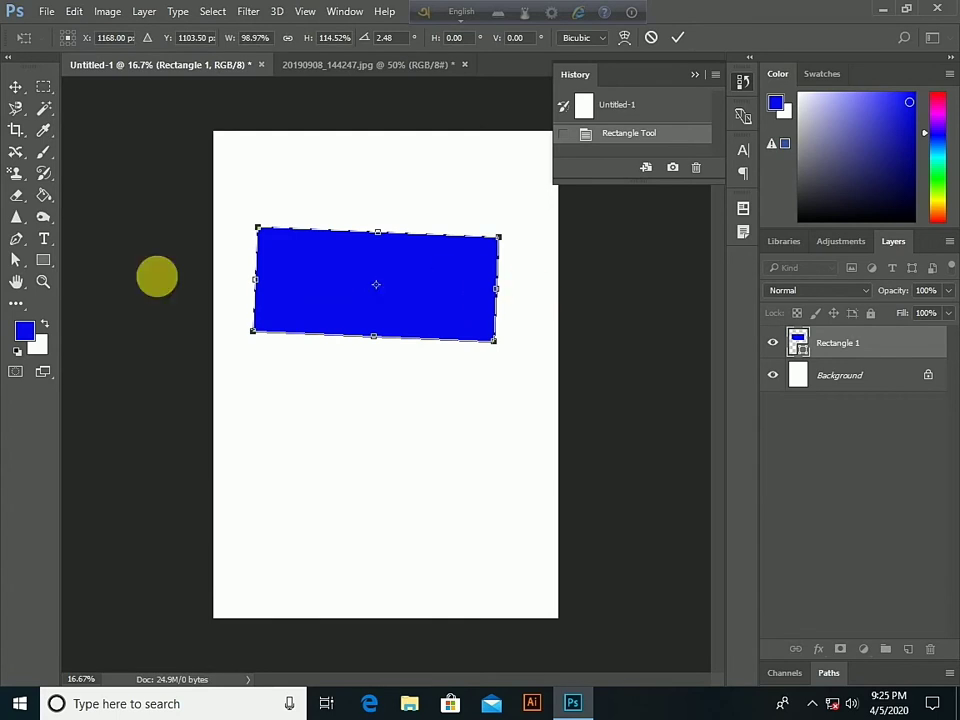
{"action": "left_click", "coordinate": [352, 63]}
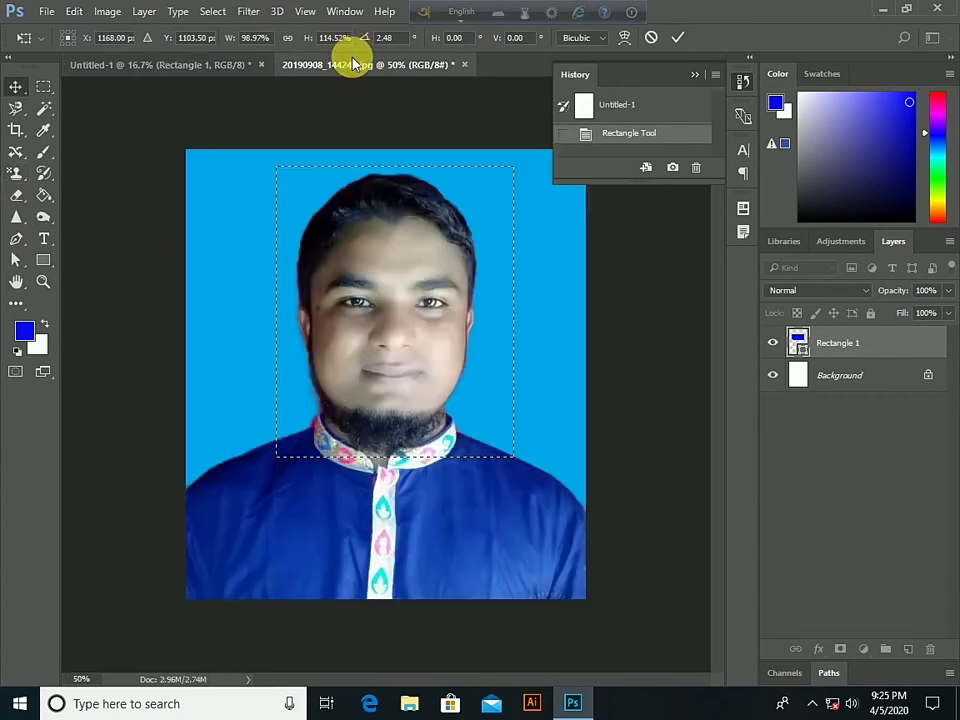
{"action": "left_click", "coordinate": [175, 64]}
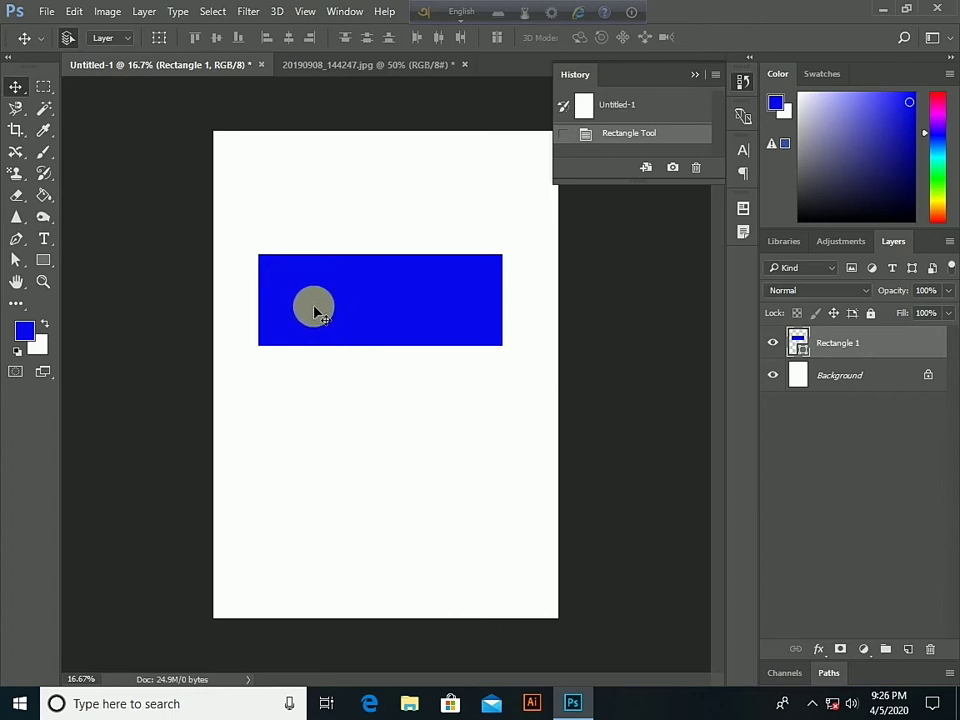
- Rotate the blue rectangle clockwise with Ctrl+T and apply the rotation
{"action": "key", "text": "ctrl+t"}
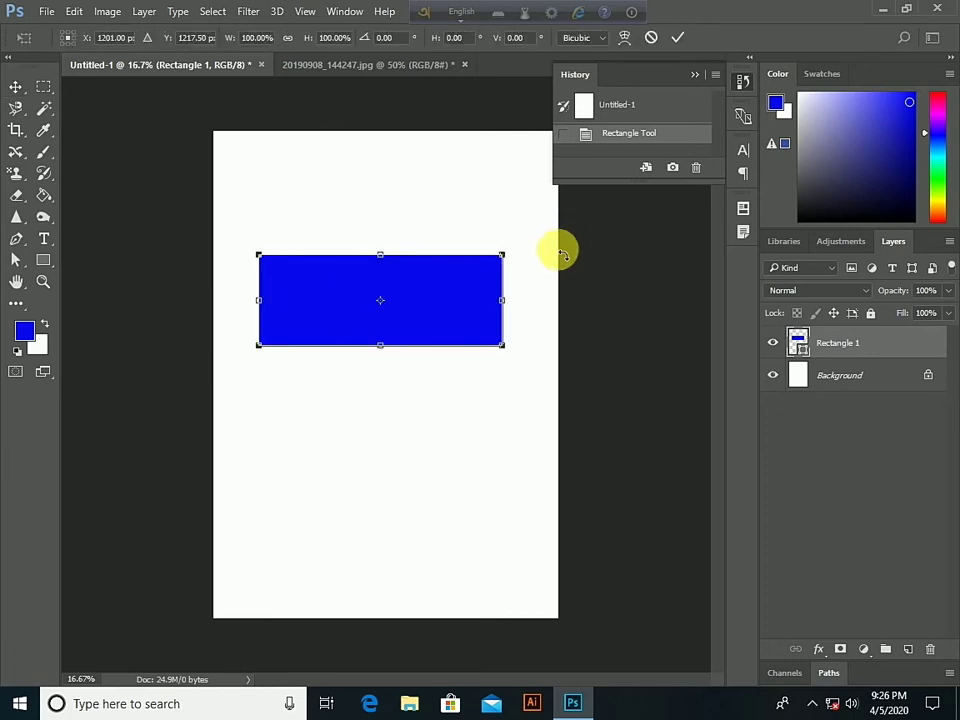
{"action": "left_click_drag", "start_coordinate": [521, 253], "coordinate": [535, 325]}
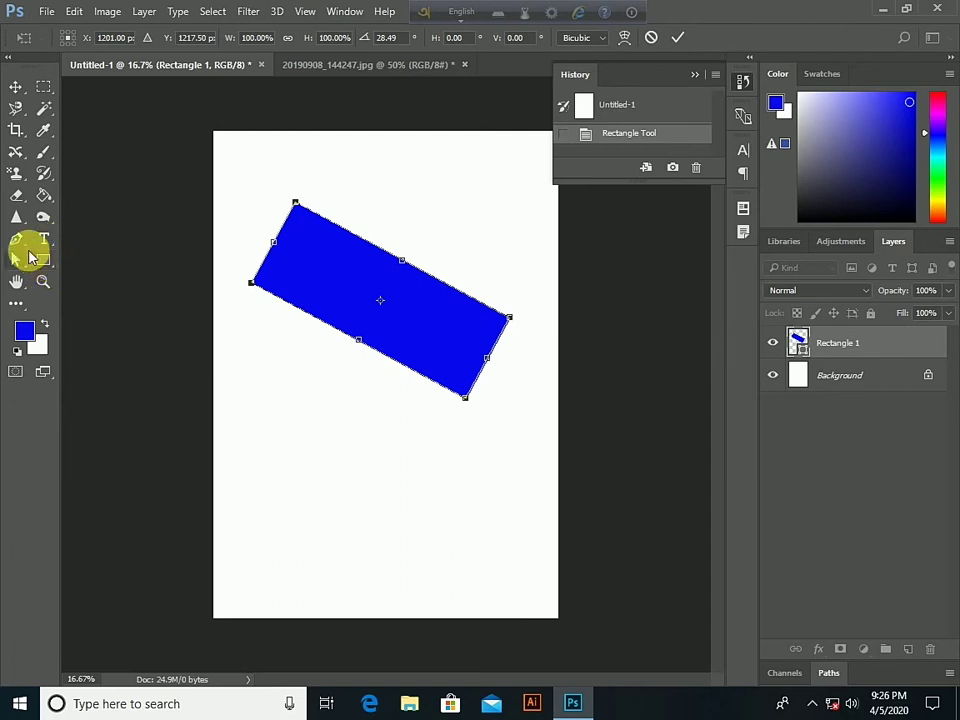
{"action": "left_click", "coordinate": [22, 256]}
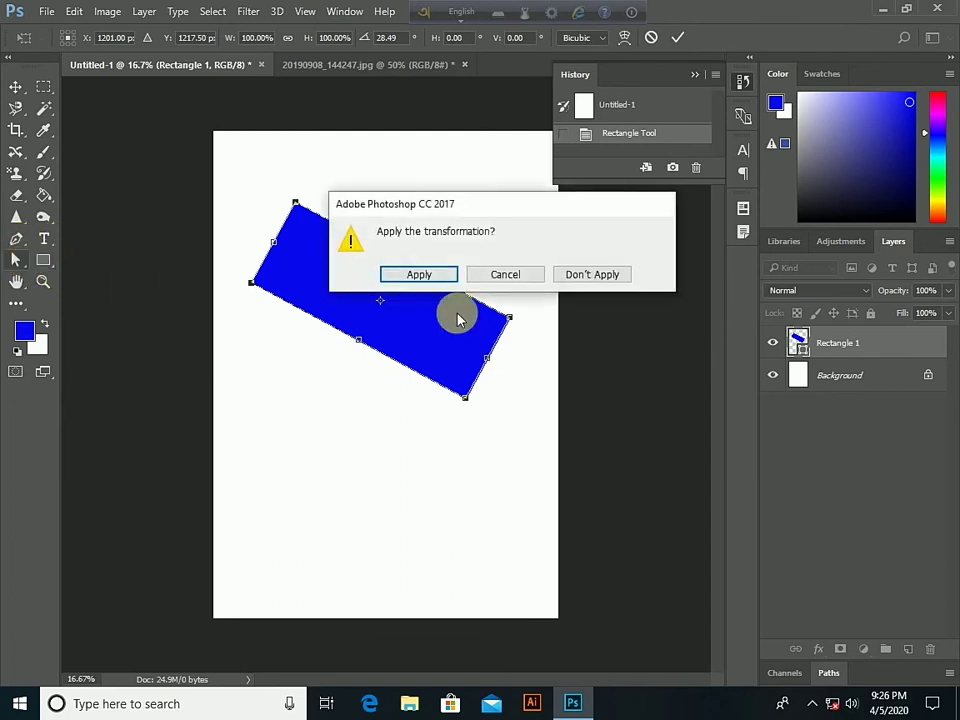
{"action": "left_click", "coordinate": [419, 274]}
- Drag the top and bottom anchor points with the Direct Selection Tool into a flattened diamond
{"action": "right_click", "coordinate": [17, 260]}
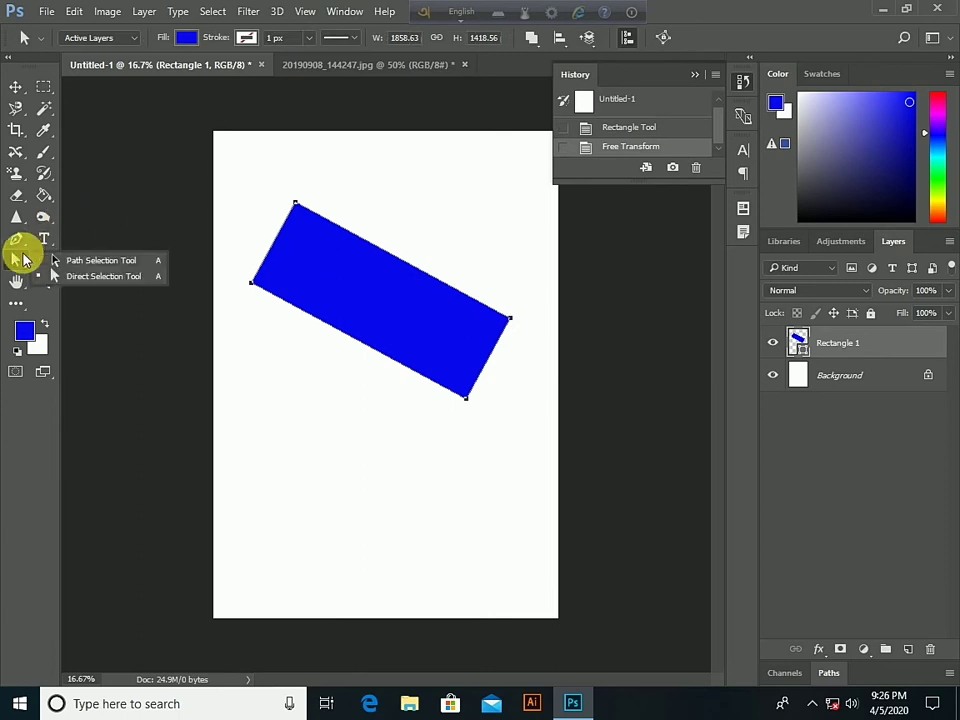
{"action": "left_click", "coordinate": [72, 278]}
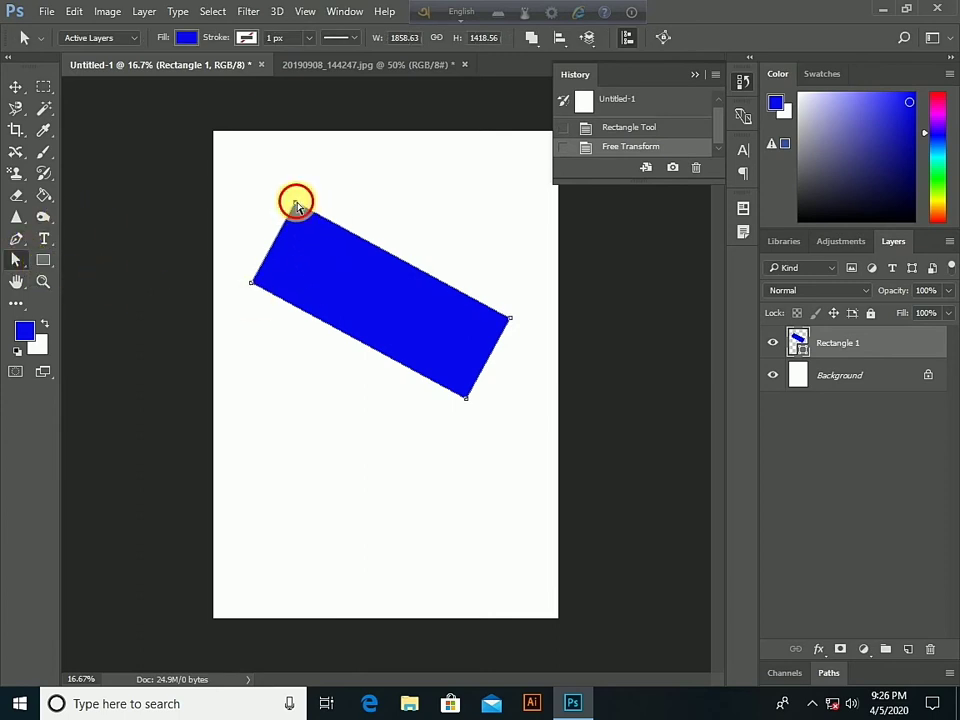
{"action": "left_click_drag", "start_coordinate": [296, 206], "coordinate": [350, 244]}
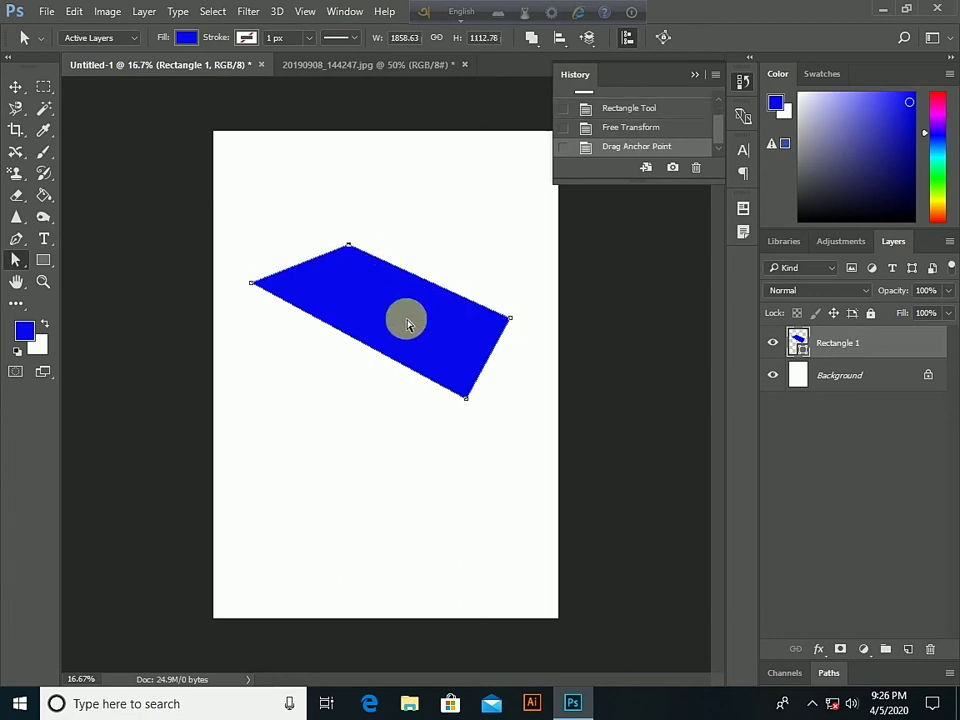
{"action": "mouse_move", "coordinate": [466, 400]}
{"action": "left_mouse_down"}
{"action": "mouse_move", "coordinate": [349, 471]}
{"action": "mouse_move", "coordinate": [391, 335]}
{"action": "mouse_move", "coordinate": [390, 349]}
{"action": "left_mouse_up"}
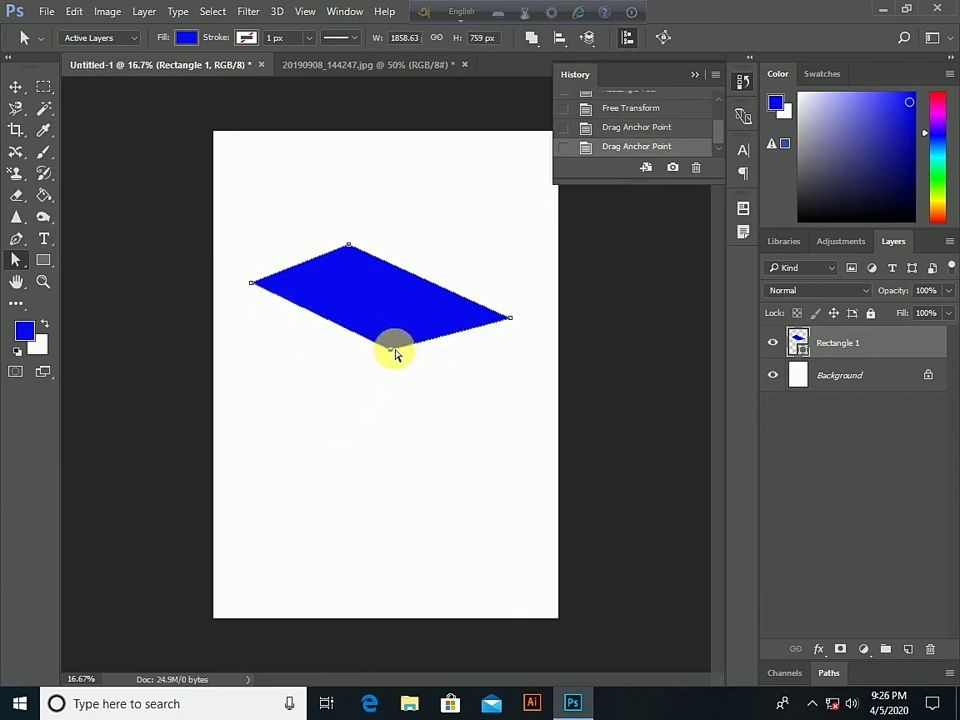
{"action": "left_click", "coordinate": [16, 86]}
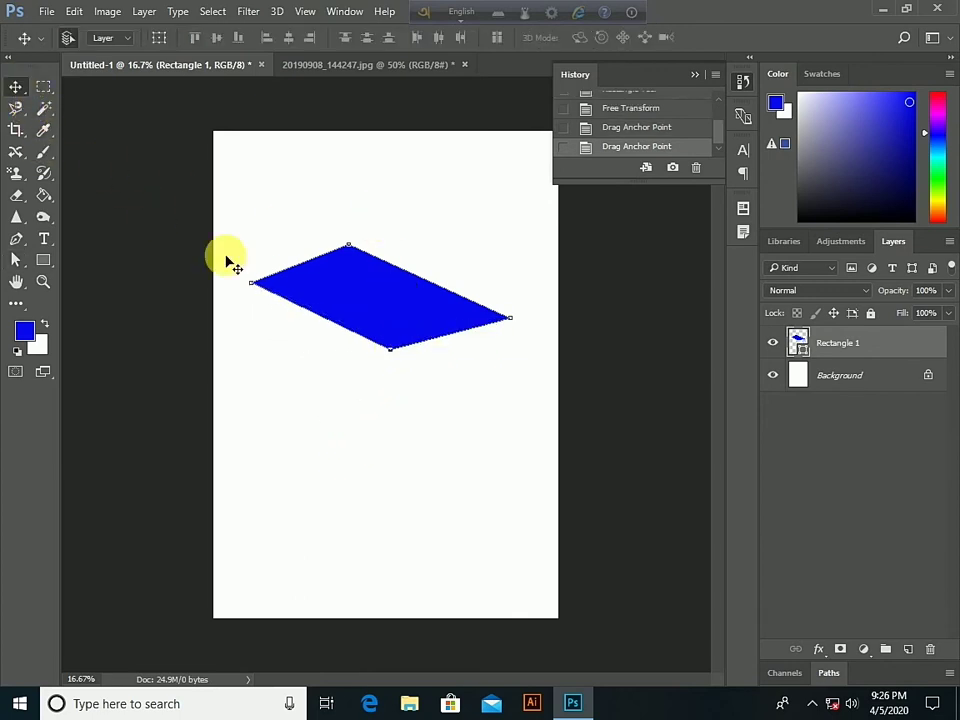
- Remove the marquee selection from the portrait photo
{"action": "left_click", "coordinate": [300, 64]}
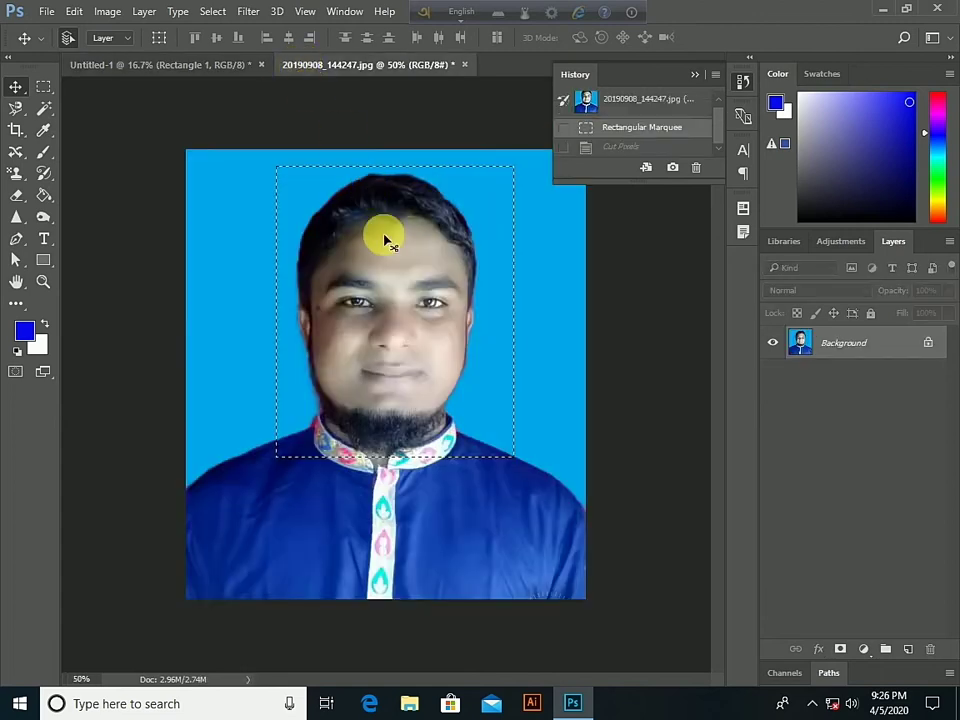
{"action": "left_click", "coordinate": [212, 11]}
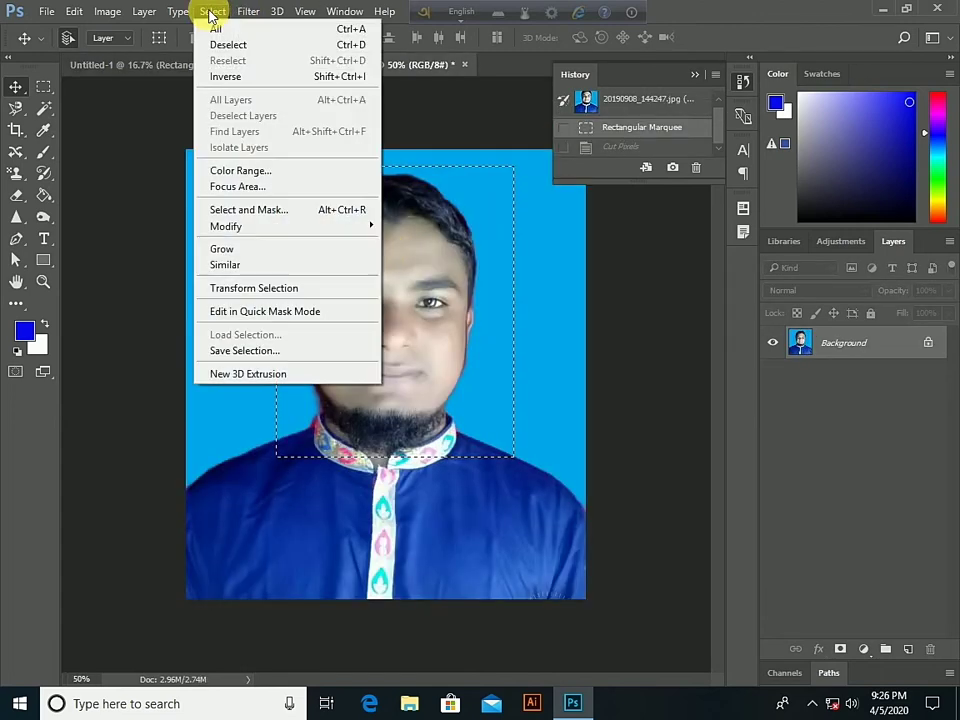
{"action": "left_click", "coordinate": [229, 44]}
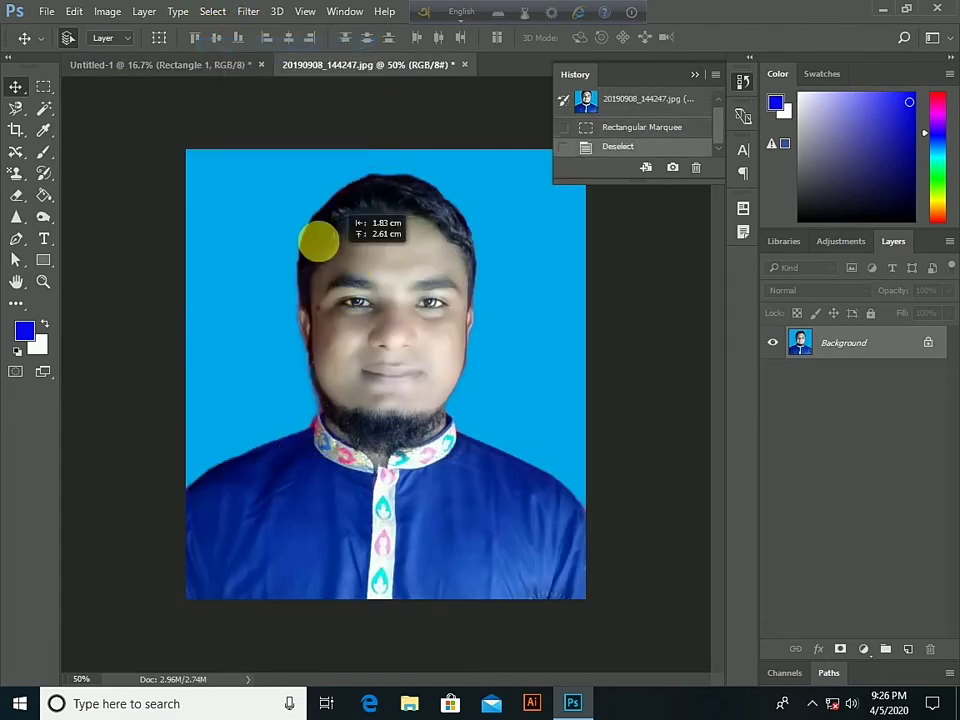
- Unlock the Background as Layer 0 and drag the portrait into Untitled-1 below the diamond
{"action": "mouse_move", "coordinate": [296, 245]}
{"action": "left_mouse_down"}
{"action": "mouse_move", "coordinate": [186, 85]}
{"action": "mouse_move", "coordinate": [484, 351]}
{"action": "left_mouse_up"}
{"action": "left_click", "coordinate": [690, 313]}
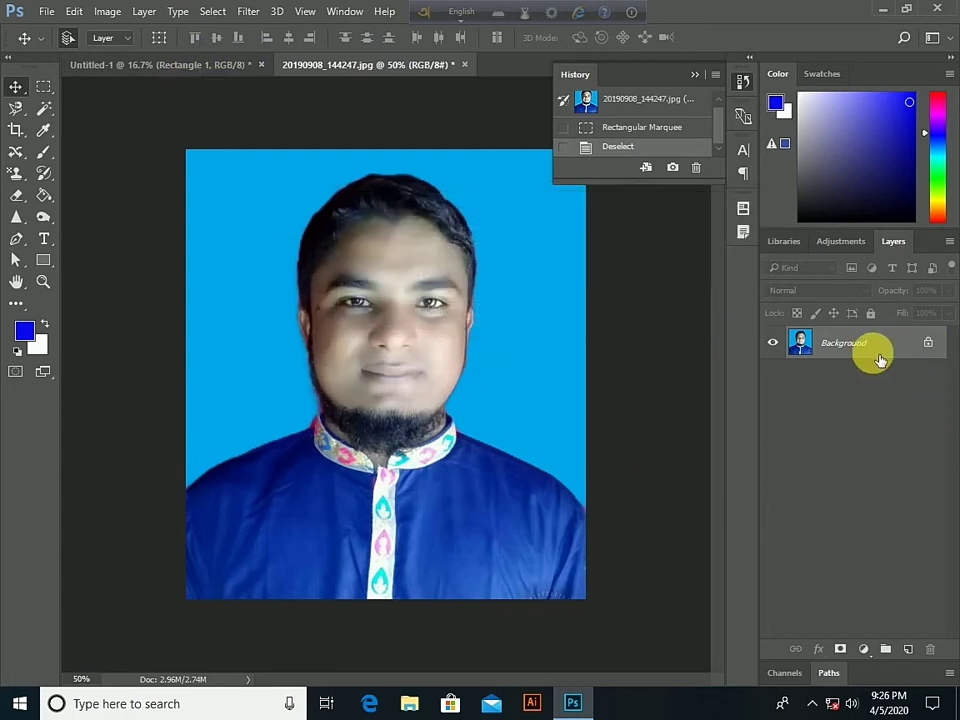
{"action": "left_click", "coordinate": [927, 343]}
{"action": "mouse_move", "coordinate": [381, 300]}
{"action": "left_mouse_down"}
{"action": "mouse_move", "coordinate": [186, 63]}
{"action": "mouse_move", "coordinate": [343, 230]}
{"action": "left_mouse_up"}
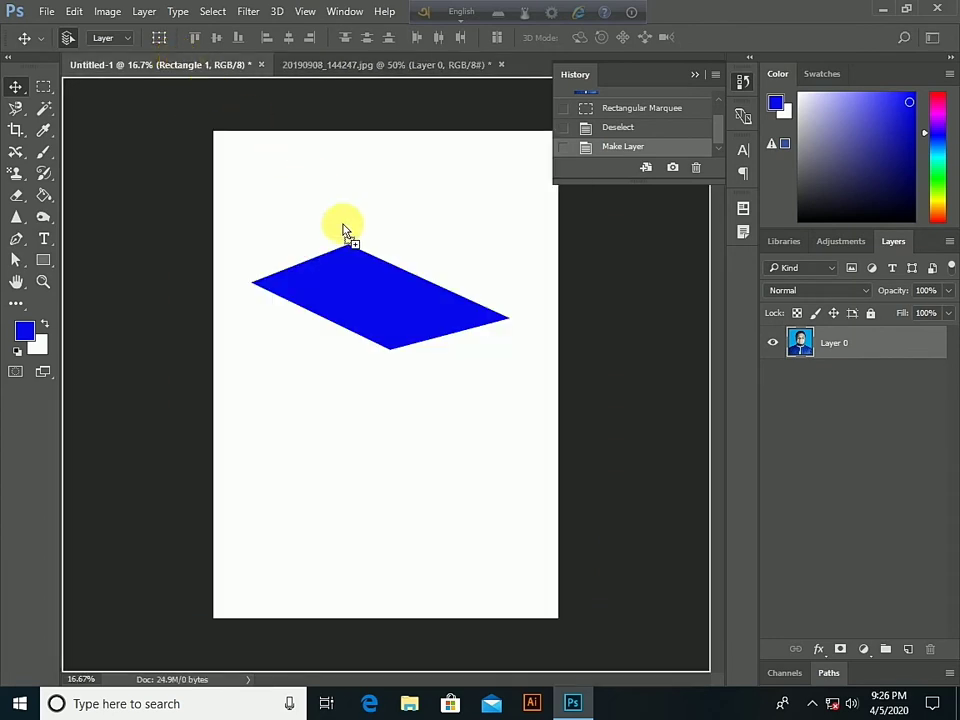
{"action": "mouse_move", "coordinate": [397, 323]}
{"action": "left_mouse_down"}
{"action": "mouse_move", "coordinate": [415, 350]}
{"action": "mouse_move", "coordinate": [384, 470]}
{"action": "mouse_move", "coordinate": [366, 420]}
{"action": "left_mouse_up"}
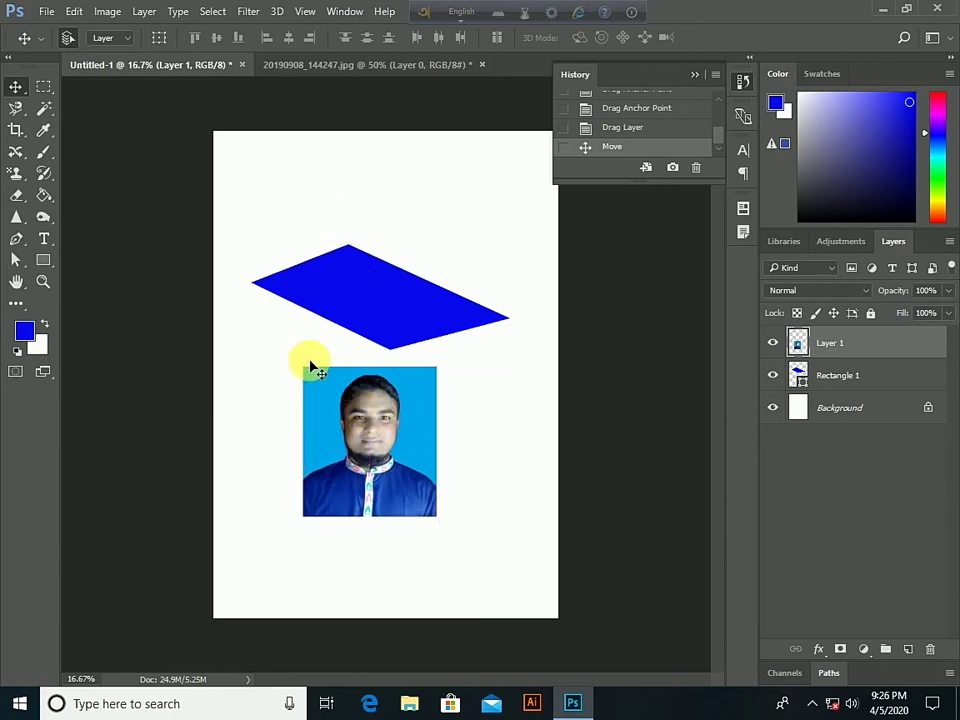
{"action": "left_click", "coordinate": [73, 13]}
{"action": "mouse_move", "coordinate": [99, 367]}
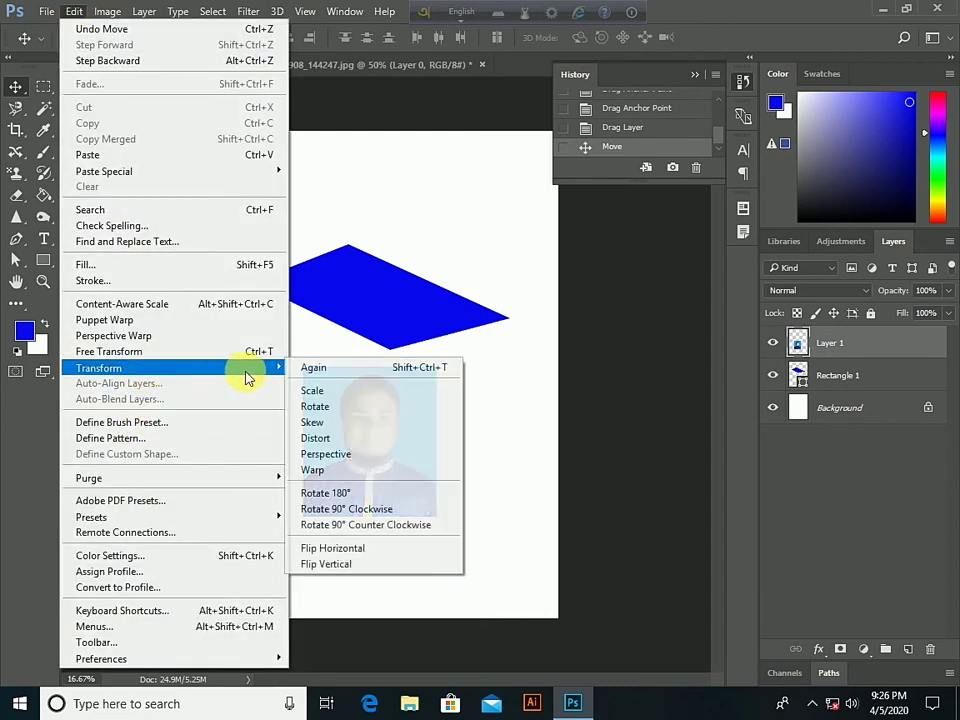
- Distort the portrait, moving it up and pinning its four corners onto the blue diamond's points
{"action": "left_click", "coordinate": [316, 439]}
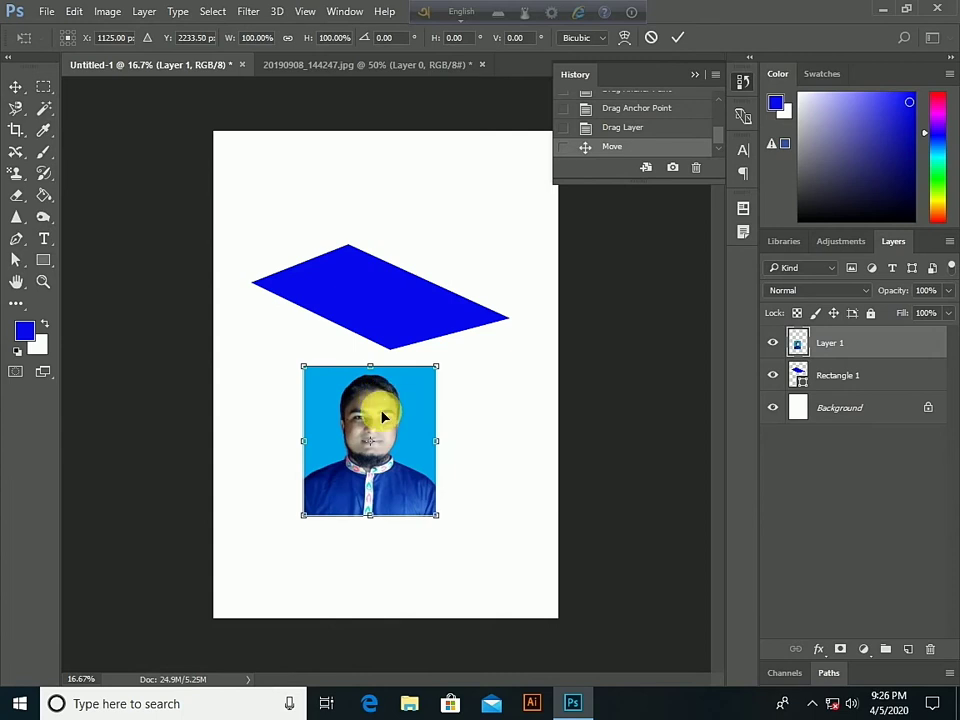
{"action": "mouse_move", "coordinate": [378, 415]}
{"action": "left_mouse_down"}
{"action": "mouse_move", "coordinate": [393, 320]}
{"action": "mouse_move", "coordinate": [388, 329]}
{"action": "left_mouse_up"}
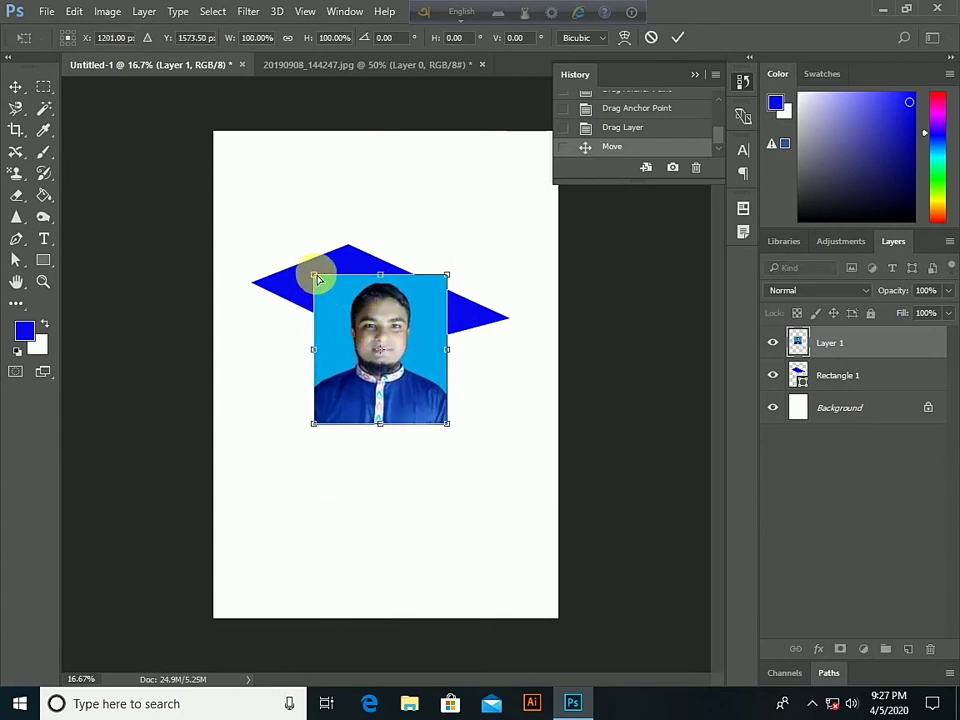
{"action": "mouse_move", "coordinate": [314, 279]}
{"action": "left_mouse_down"}
{"action": "mouse_move", "coordinate": [257, 288]}
{"action": "mouse_move", "coordinate": [262, 297]}
{"action": "left_mouse_up"}
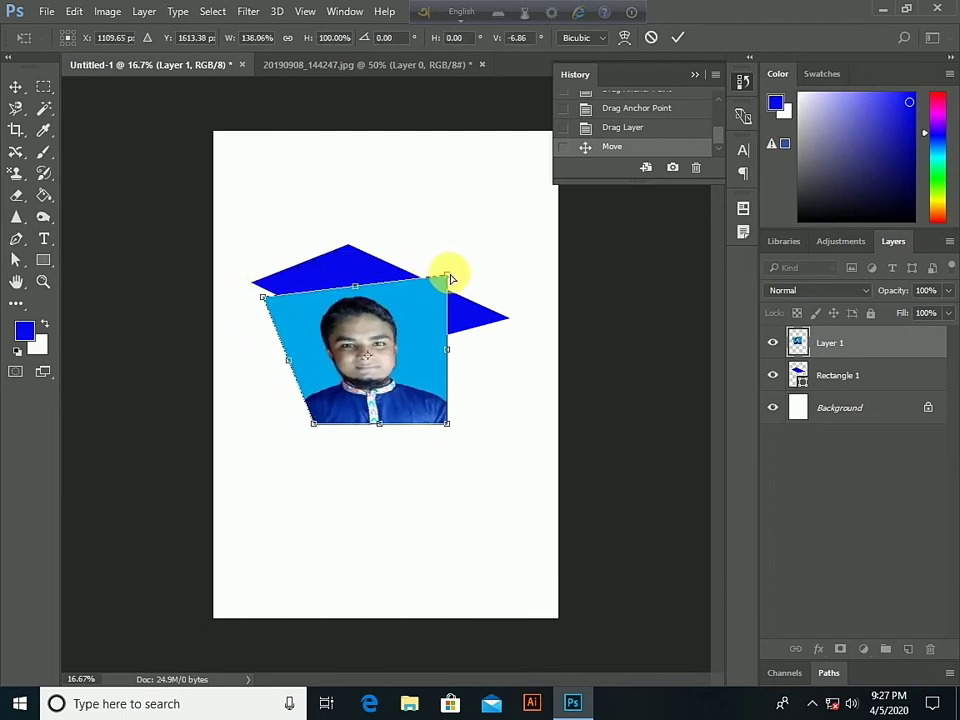
{"action": "left_click_drag", "start_coordinate": [450, 279], "coordinate": [350, 244]}
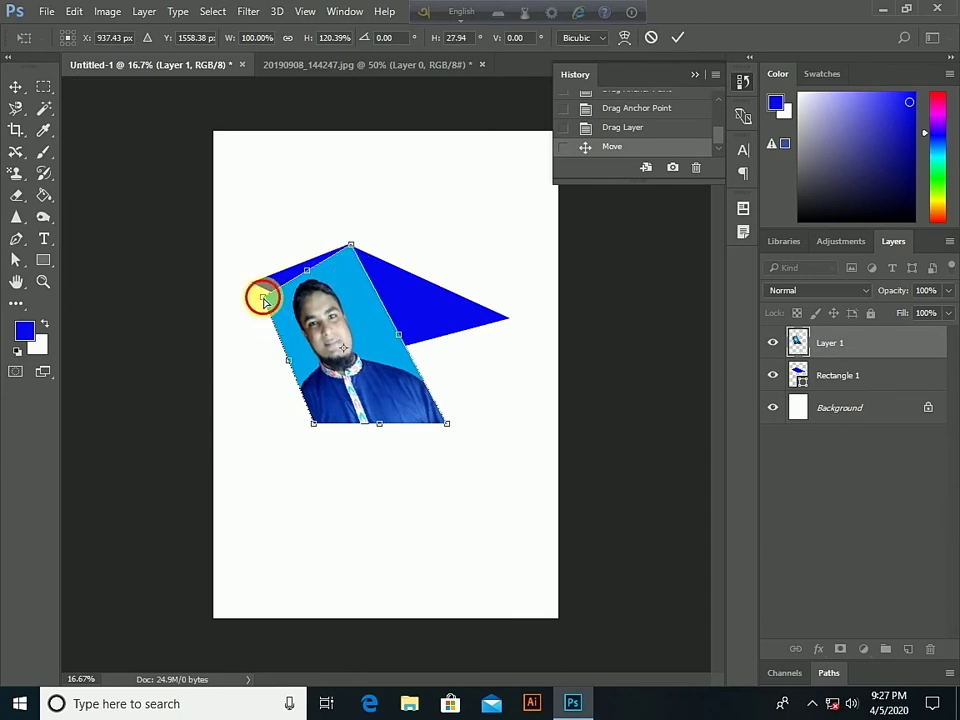
{"action": "mouse_move", "coordinate": [262, 297]}
{"action": "left_mouse_down"}
{"action": "mouse_move", "coordinate": [253, 274]}
{"action": "mouse_move", "coordinate": [281, 297]}
{"action": "mouse_move", "coordinate": [256, 285]}
{"action": "left_mouse_up"}
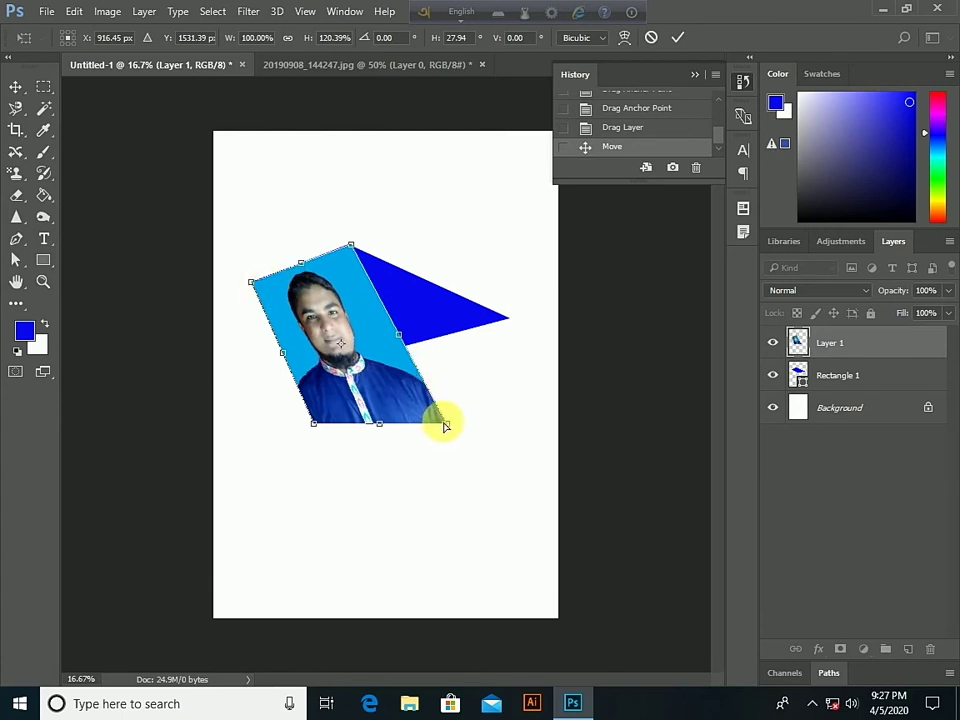
{"action": "mouse_move", "coordinate": [448, 427]}
{"action": "left_mouse_down"}
{"action": "mouse_move", "coordinate": [482, 315]}
{"action": "mouse_move", "coordinate": [509, 318]}
{"action": "left_mouse_up"}
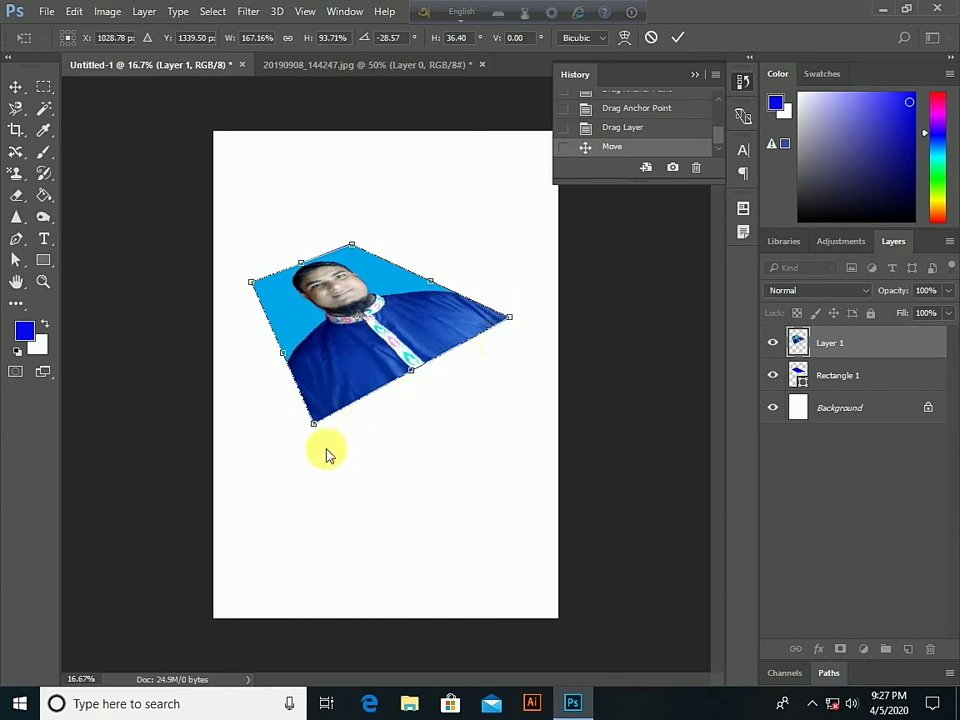
{"action": "mouse_move", "coordinate": [318, 423]}
{"action": "left_mouse_down"}
{"action": "mouse_move", "coordinate": [356, 364]}
{"action": "mouse_move", "coordinate": [360, 326]}
{"action": "mouse_move", "coordinate": [396, 363]}
{"action": "left_mouse_up"}
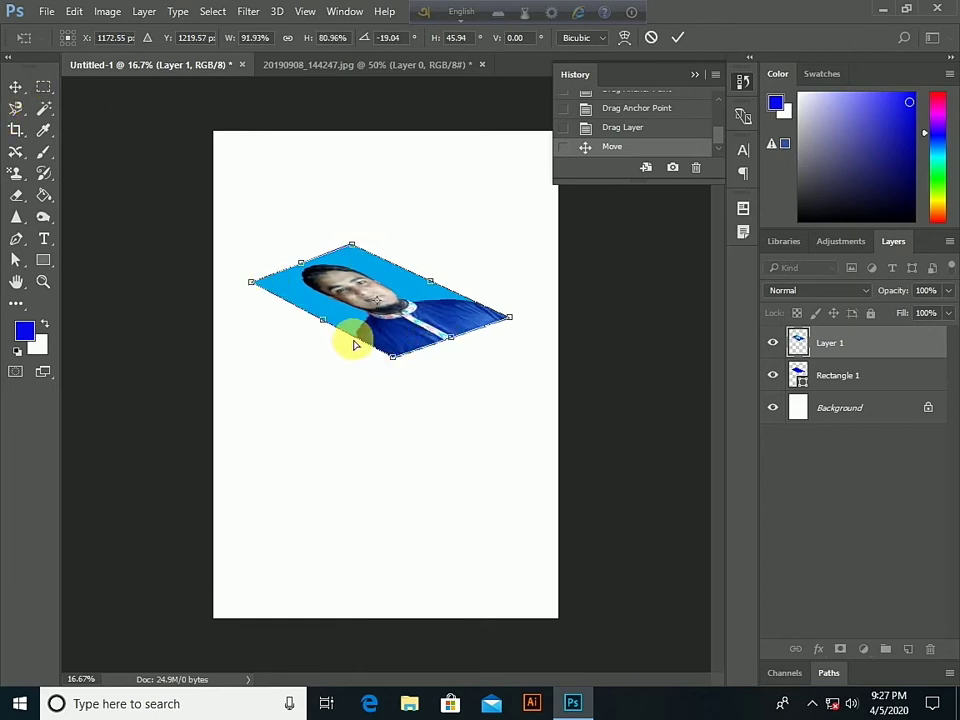
- Check the transform options, then apply the distortion when prompted on switching tools
{"action": "right_click", "coordinate": [345, 291]}
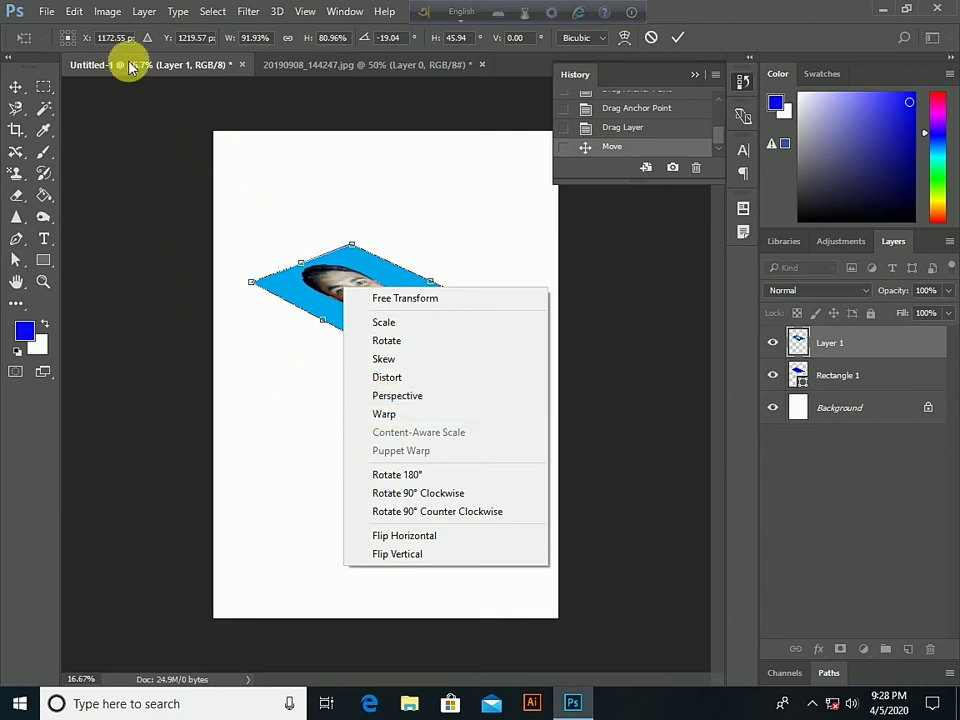
{"action": "left_click", "coordinate": [45, 14]}
{"action": "left_click", "coordinate": [45, 14]}
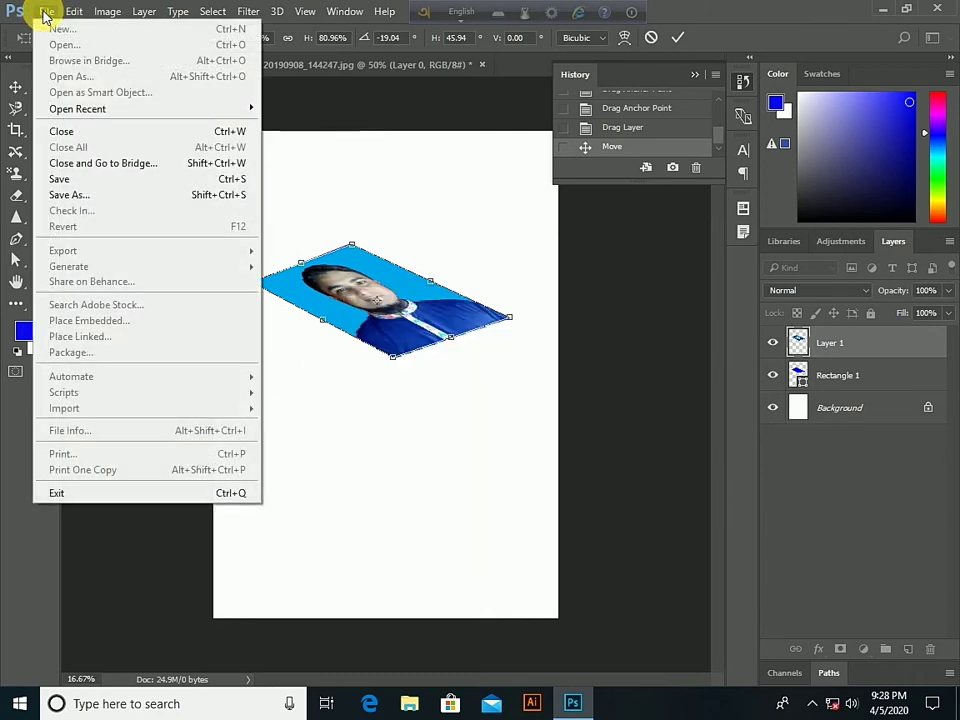
{"action": "left_click", "coordinate": [72, 12]}
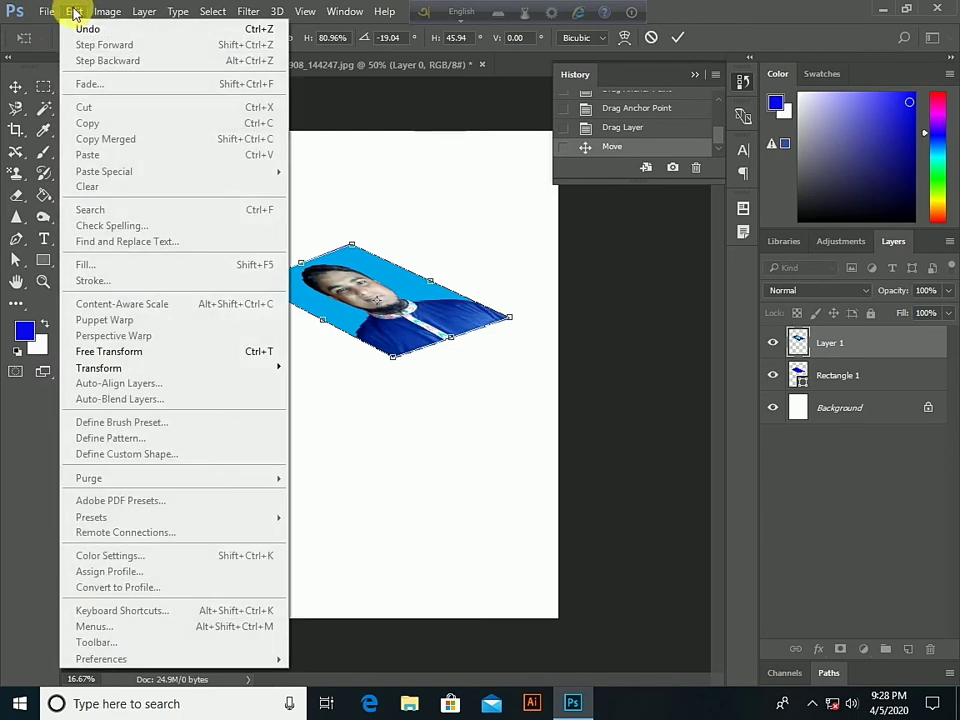
{"action": "left_click", "coordinate": [60, 182]}
{"action": "left_click", "coordinate": [44, 268]}
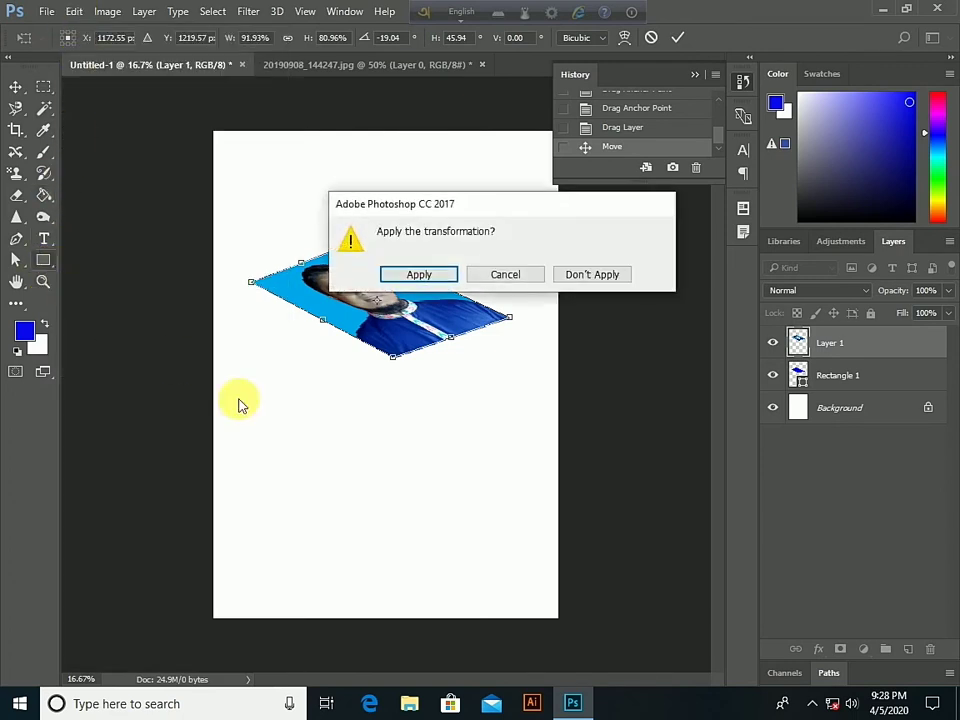
{"action": "left_click", "coordinate": [447, 279]}
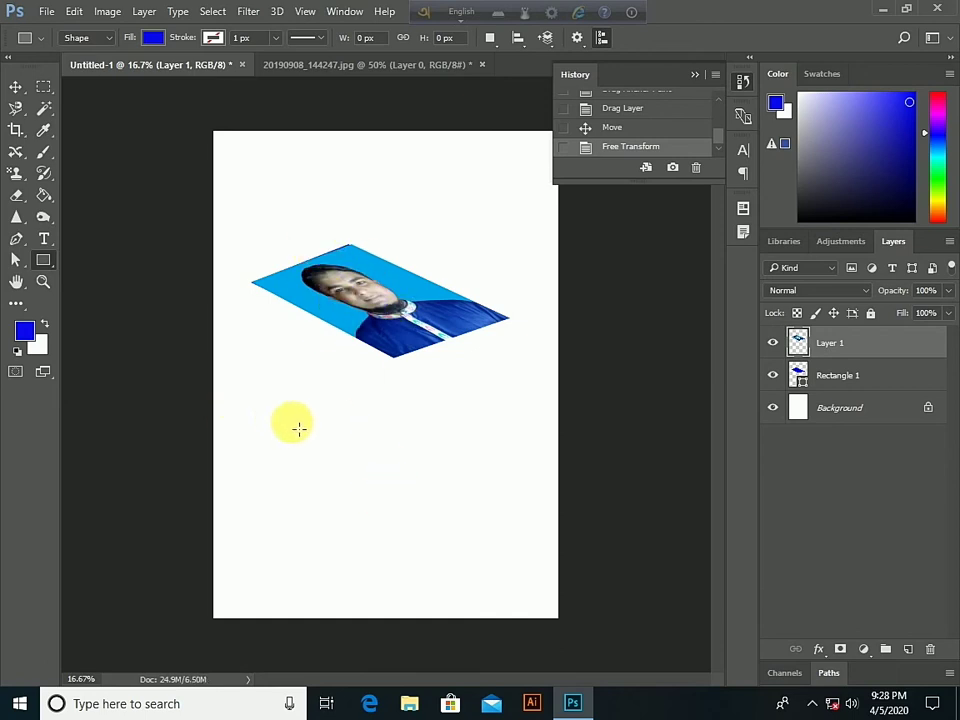
- Draw a solid blue Rectangle 2 shape below the tilted portrait and close its Properties panel
{"action": "mouse_move", "coordinate": [283, 431]}
{"action": "left_mouse_down"}
{"action": "mouse_move", "coordinate": [539, 506]}
{"action": "mouse_move", "coordinate": [520, 498]}
{"action": "left_mouse_up"}
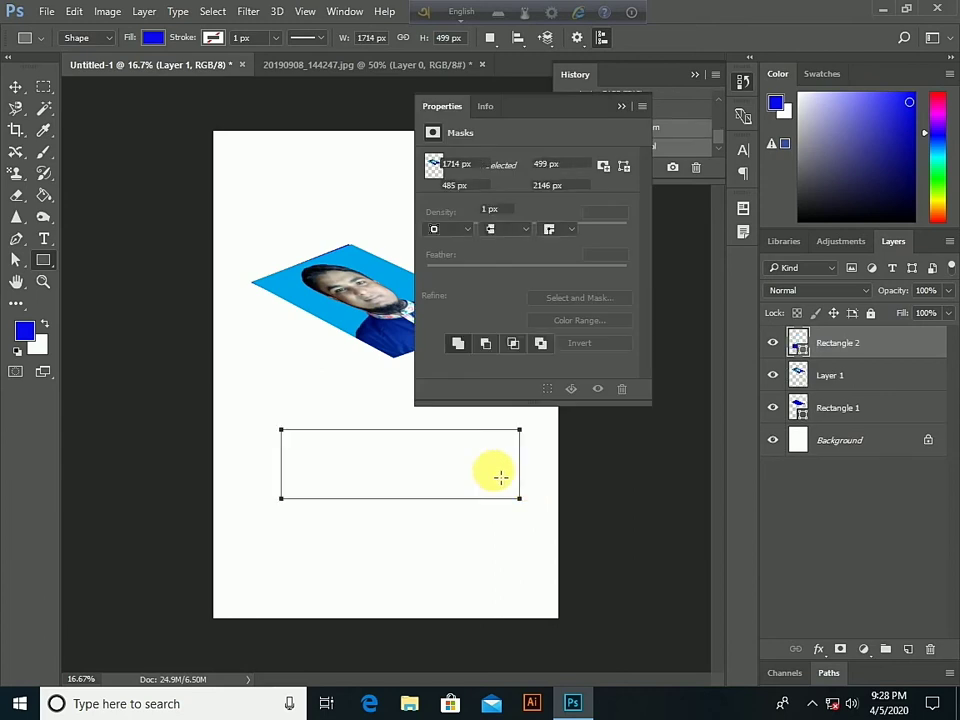
{"action": "left_click", "coordinate": [622, 107]}
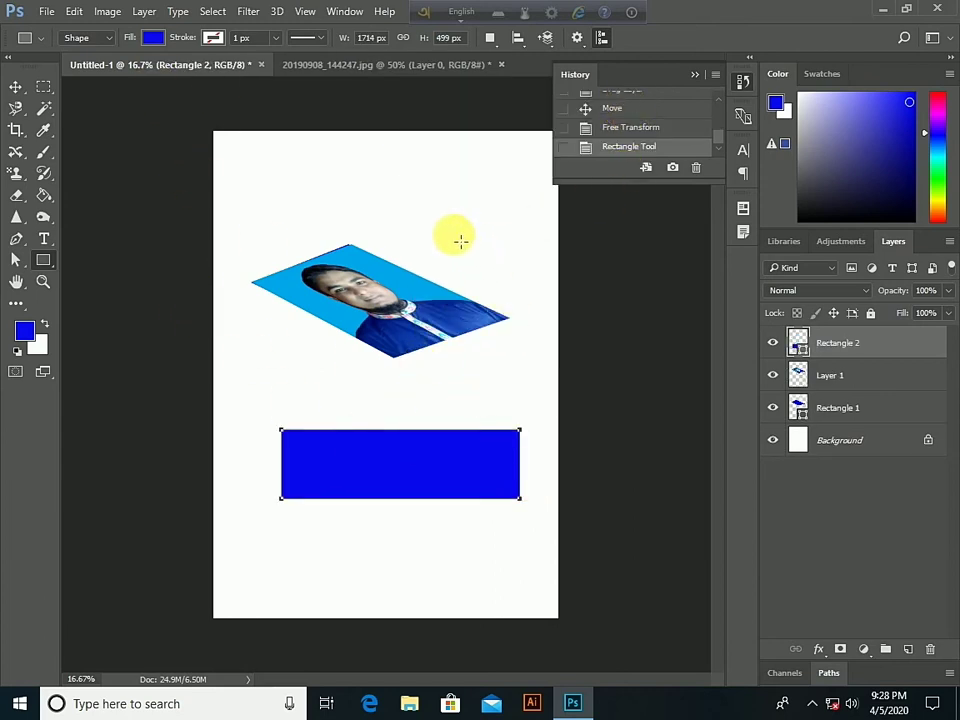
{"action": "left_click", "coordinate": [76, 12]}
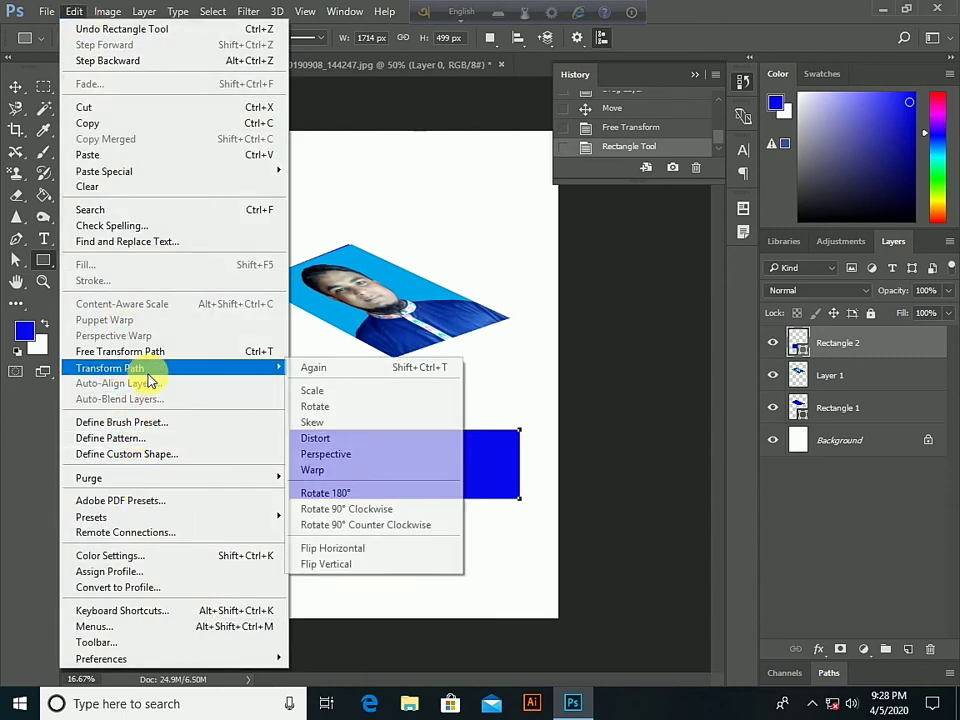
{"action": "mouse_move", "coordinate": [110, 368]}
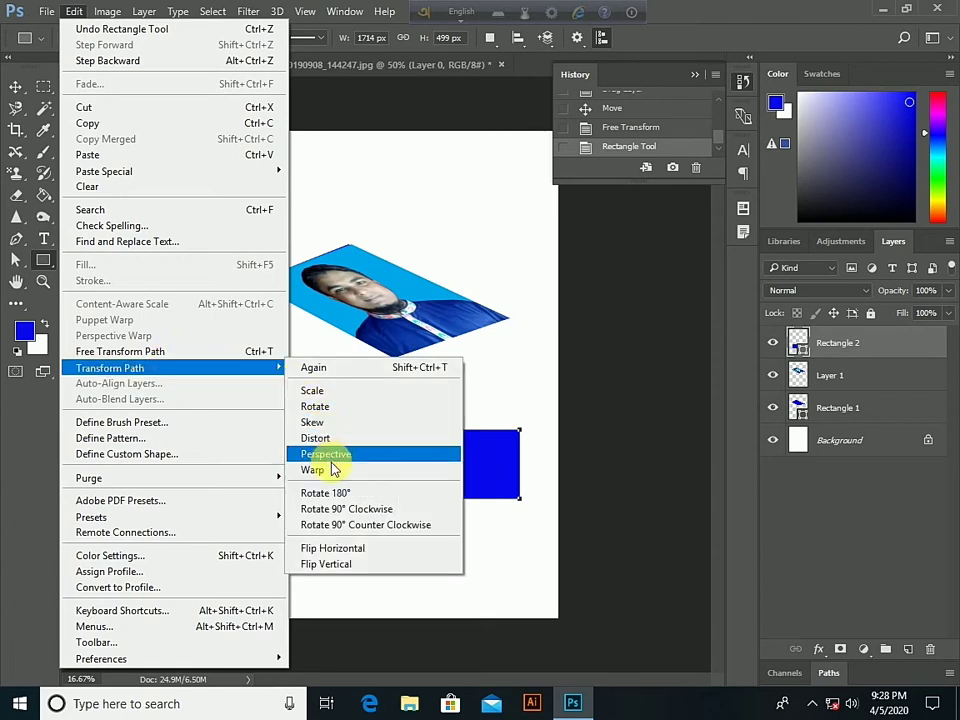
- Warp Rectangle 2 into an arch, pulling its right edge inward and curving its left side
{"action": "left_click", "coordinate": [330, 469]}
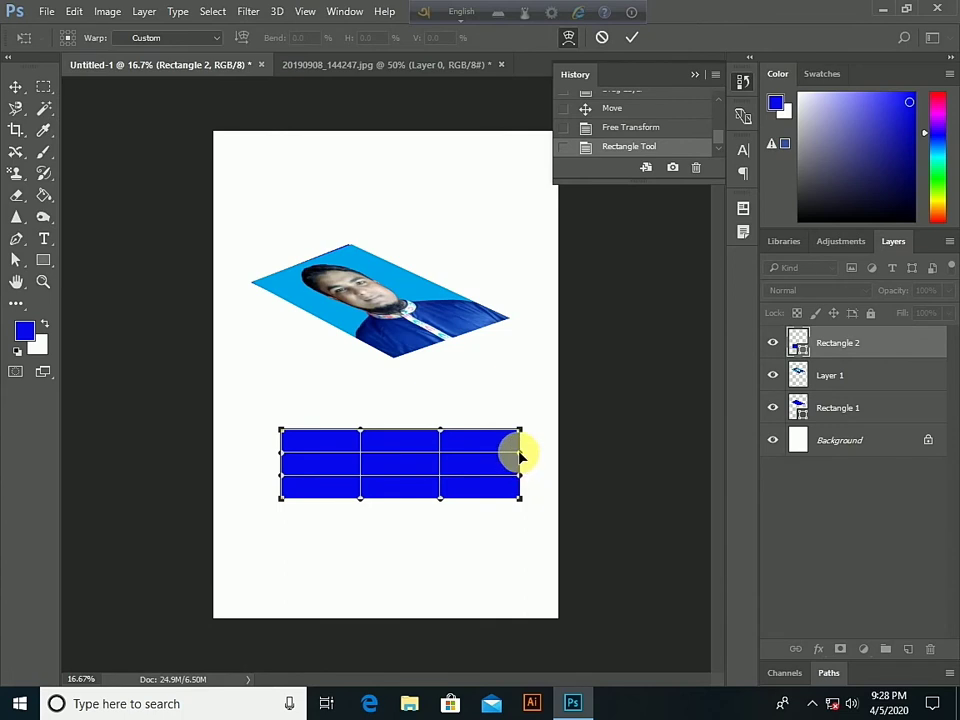
{"action": "left_click_drag", "start_coordinate": [414, 424], "coordinate": [398, 376]}
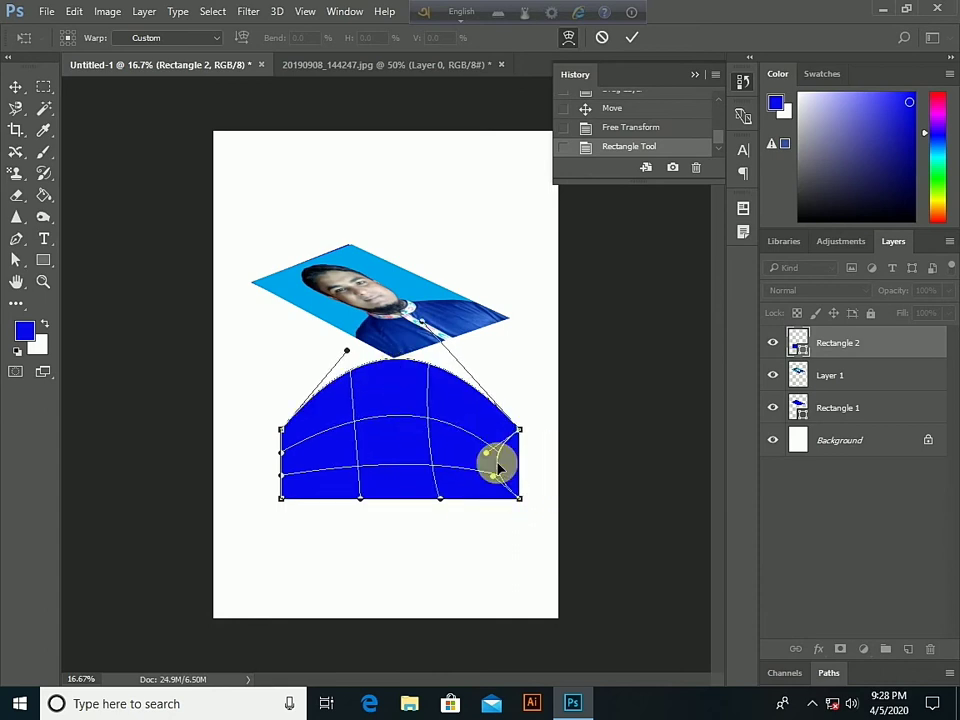
{"action": "mouse_move", "coordinate": [510, 459]}
{"action": "left_mouse_down"}
{"action": "mouse_move", "coordinate": [395, 462]}
{"action": "mouse_move", "coordinate": [378, 446]}
{"action": "left_mouse_up"}
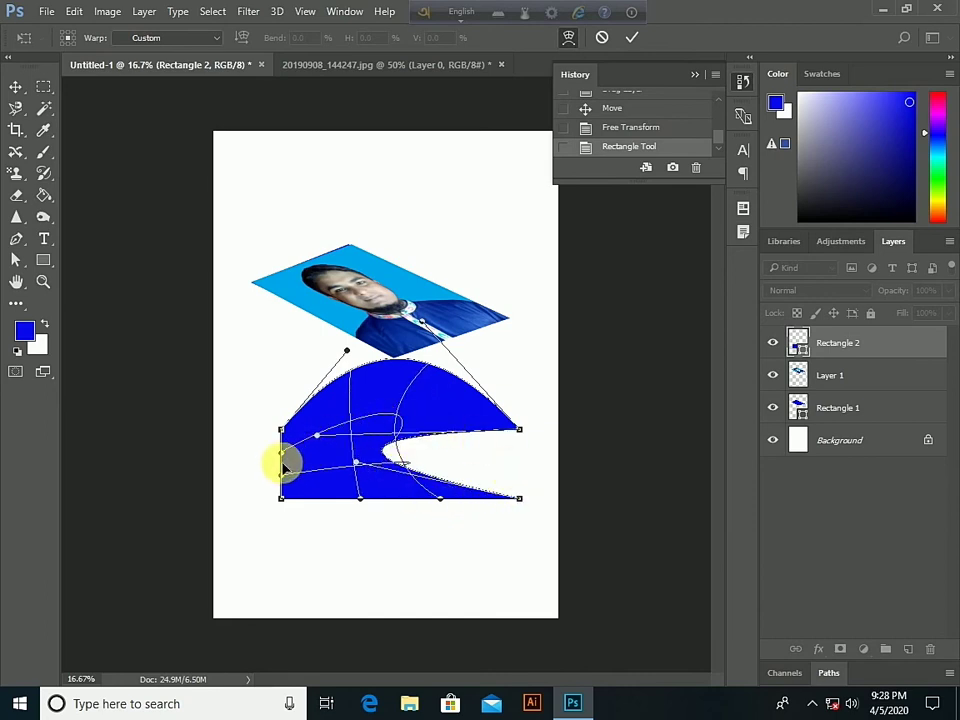
{"action": "left_click_drag", "start_coordinate": [285, 458], "coordinate": [325, 455]}
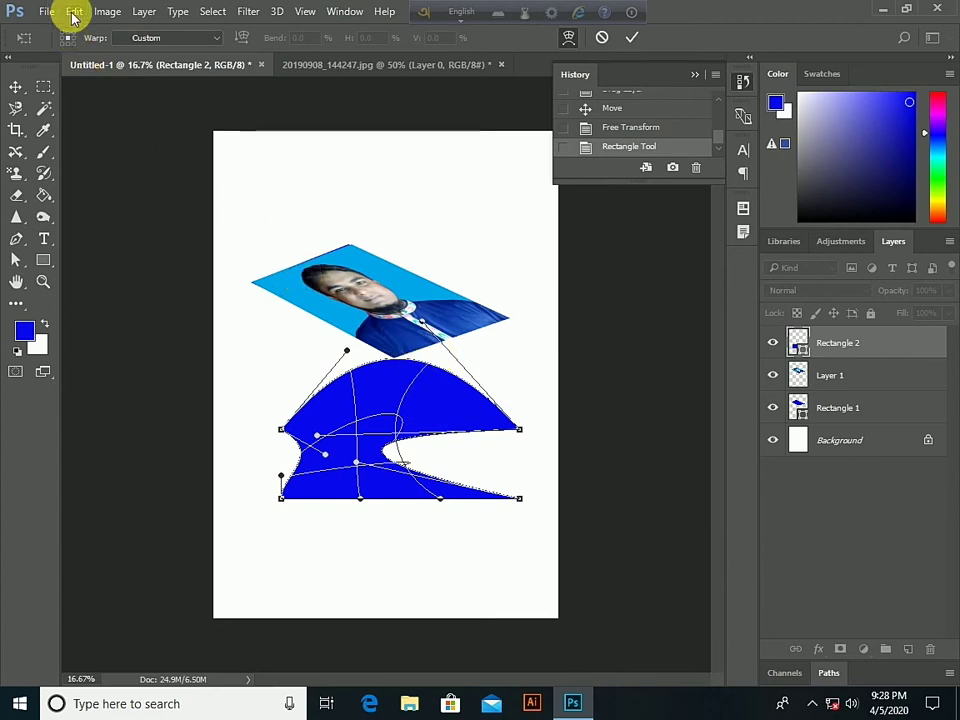
{"action": "right_click", "coordinate": [364, 395]}
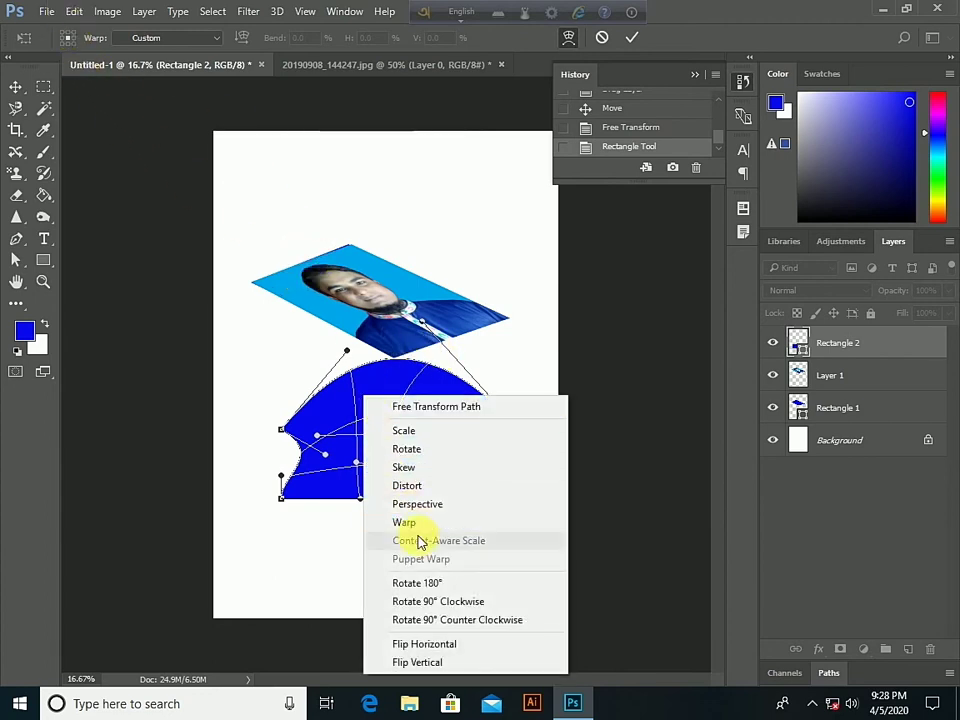
{"action": "right_click", "coordinate": [338, 405]}
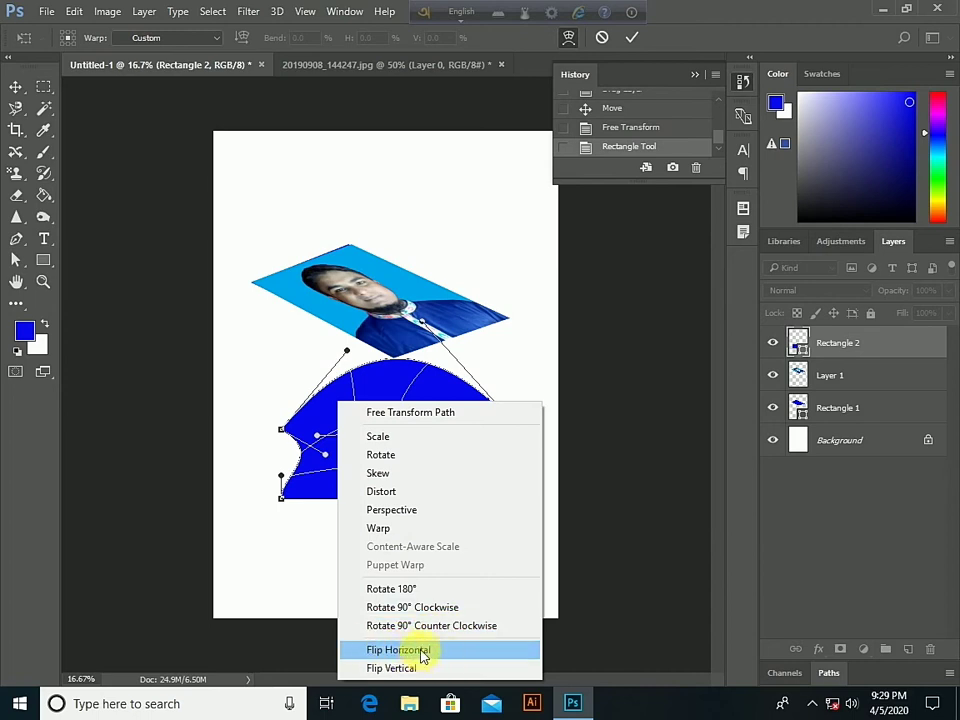
- In the portrait photo, flip the image horizontally and then vertically
{"action": "left_click", "coordinate": [322, 70]}
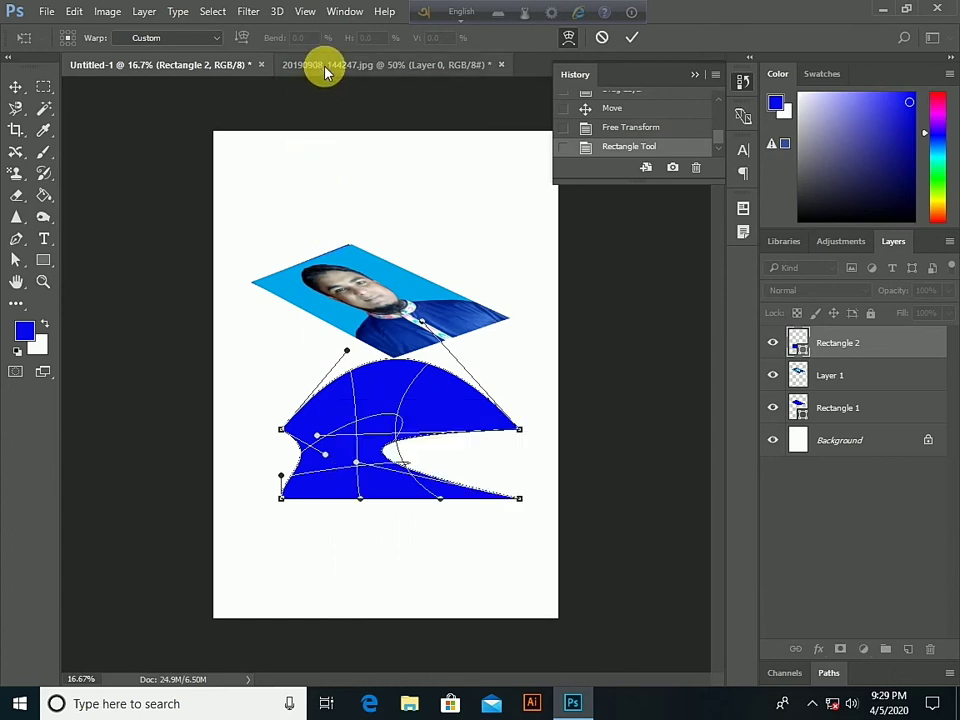
{"action": "left_click", "coordinate": [325, 68]}
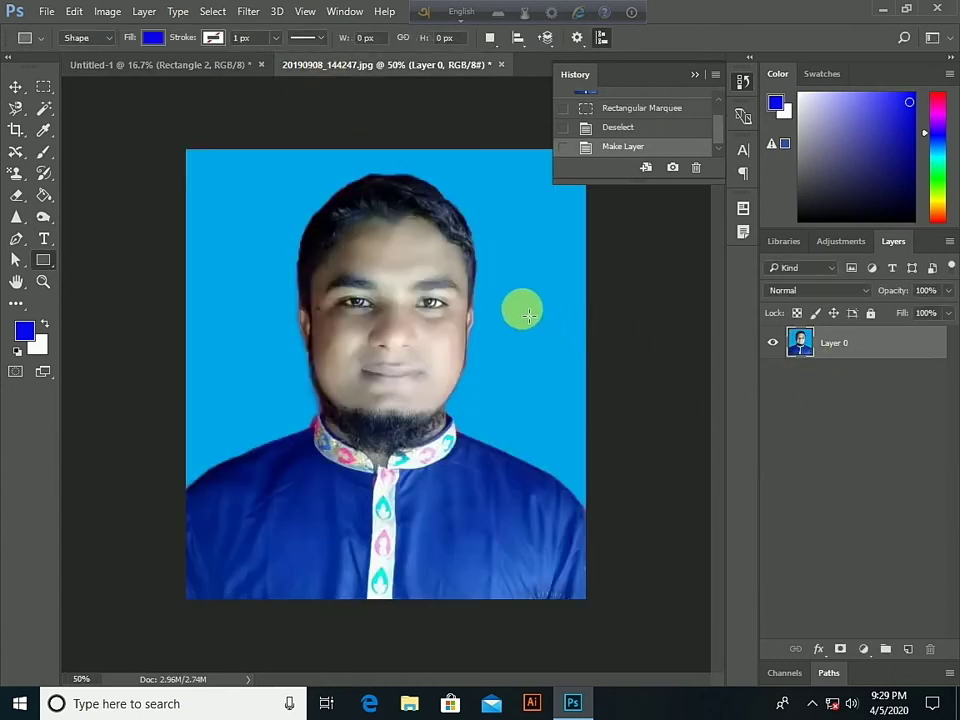
{"action": "left_click", "coordinate": [75, 12]}
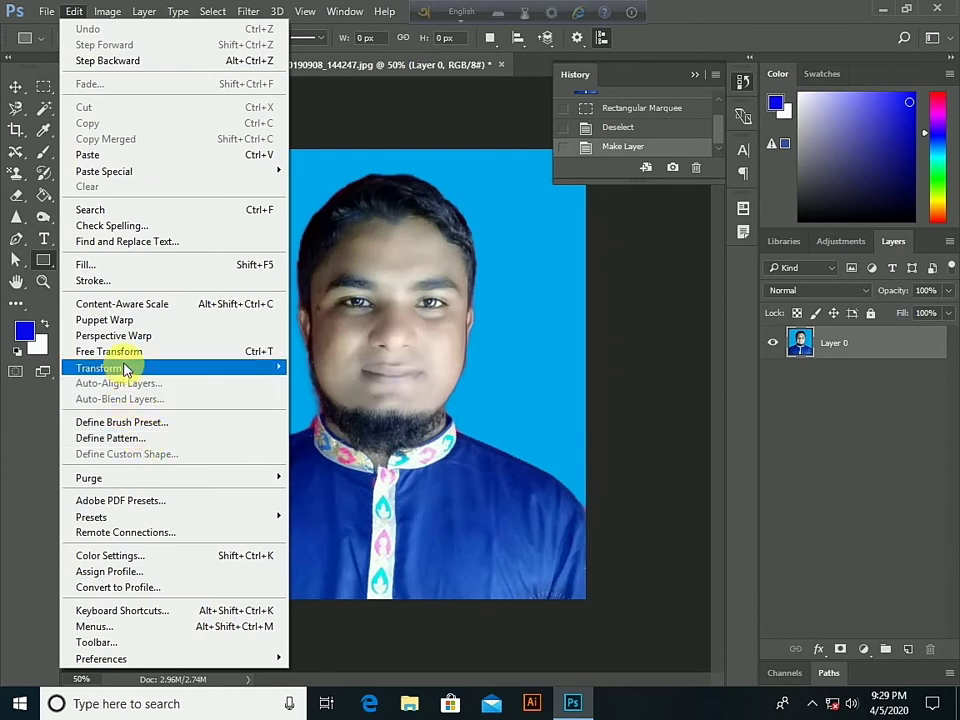
{"action": "mouse_move", "coordinate": [99, 367]}
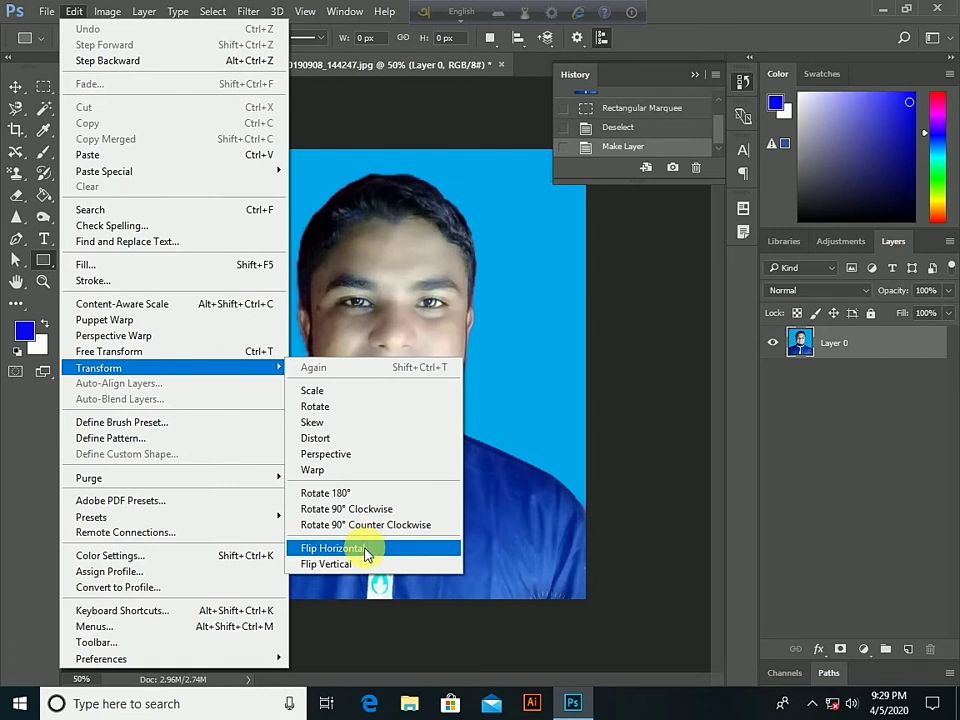
{"action": "left_click", "coordinate": [366, 552]}
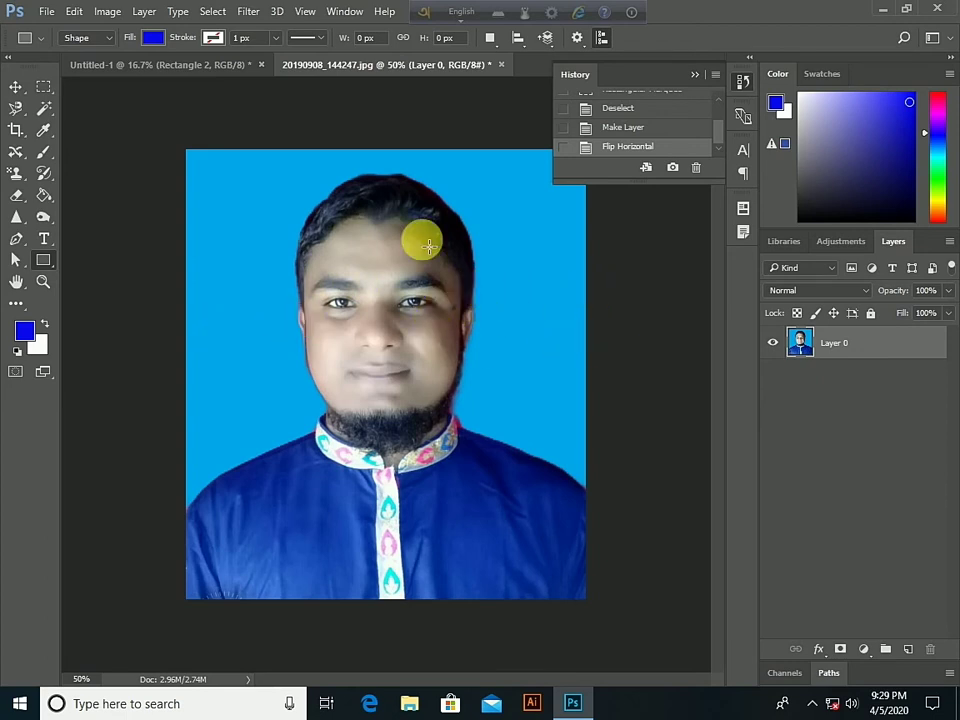
{"action": "left_click", "coordinate": [74, 12]}
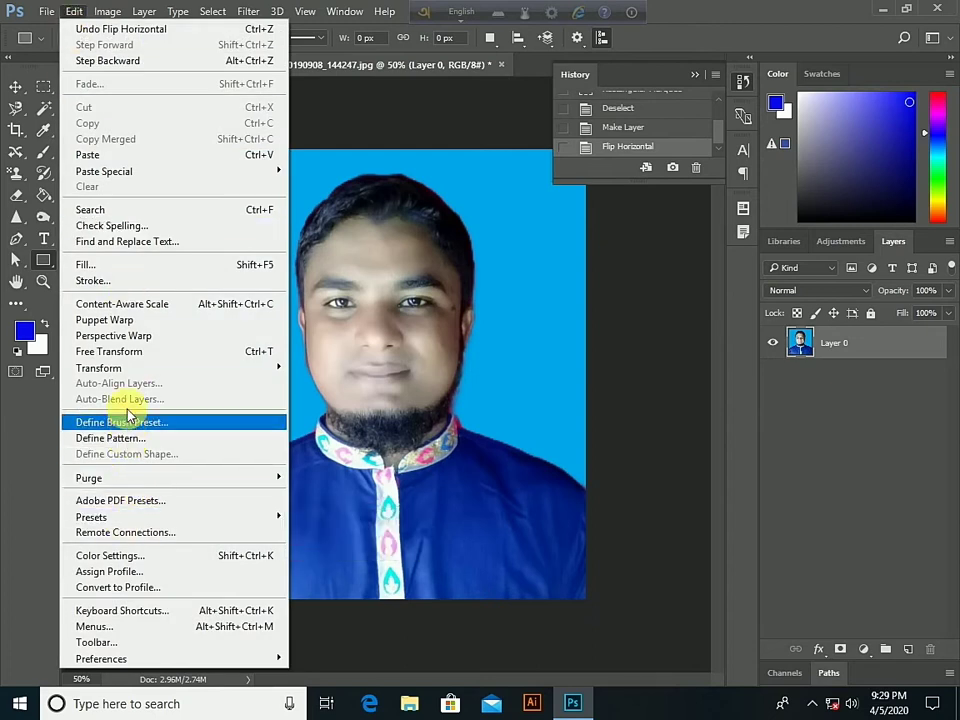
{"action": "mouse_move", "coordinate": [99, 367]}
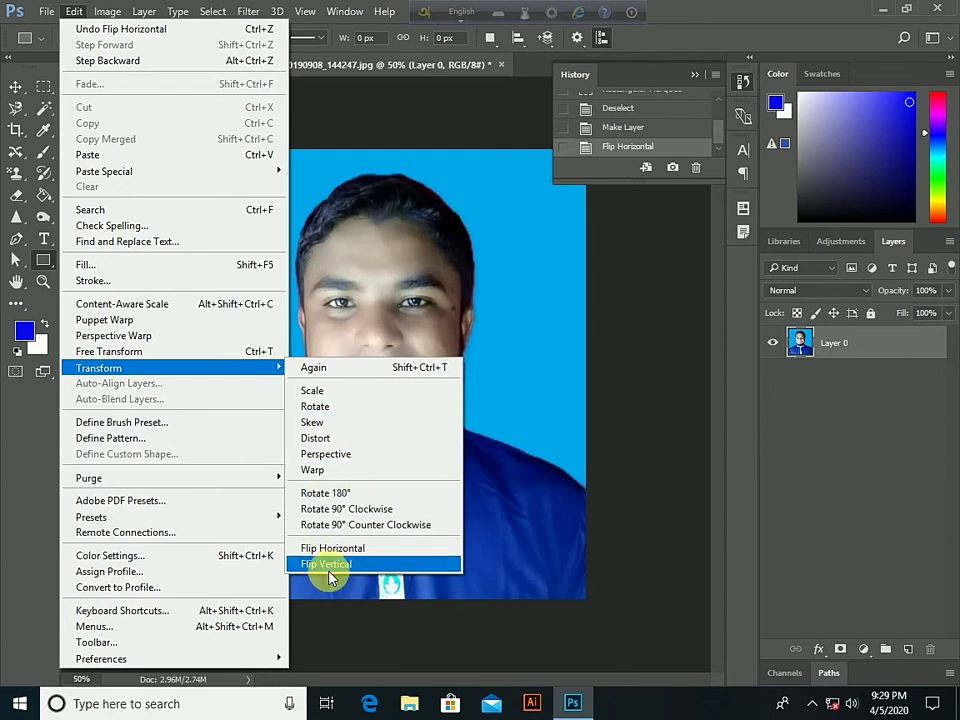
{"action": "left_click", "coordinate": [336, 566]}
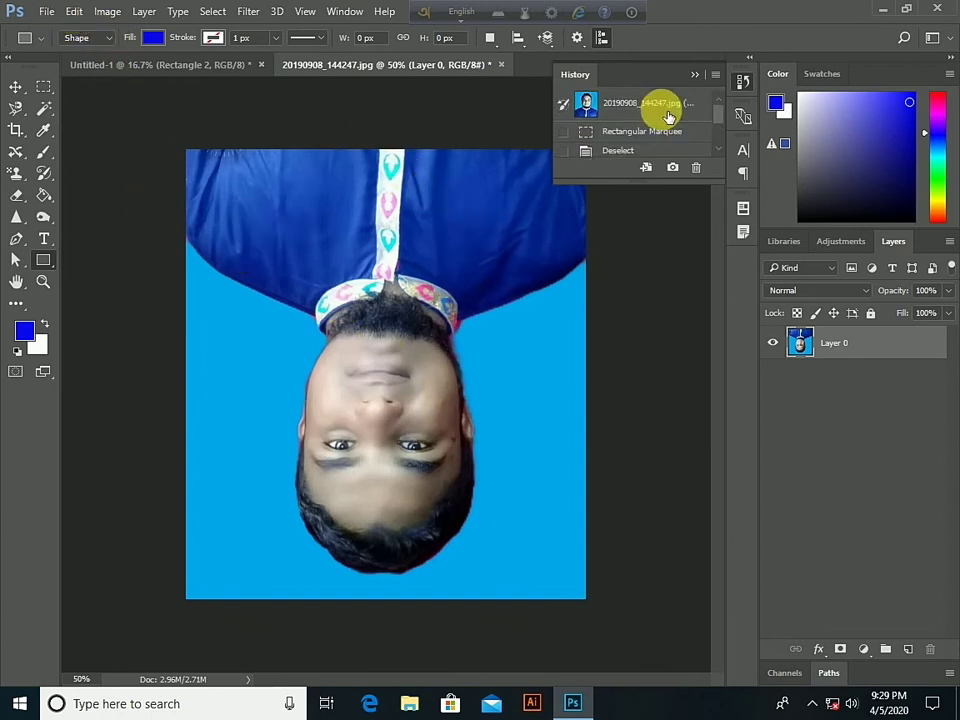
- Revert the photo to its opened state and sample its light blue backdrop as foreground colour
{"action": "left_click", "coordinate": [655, 104]}
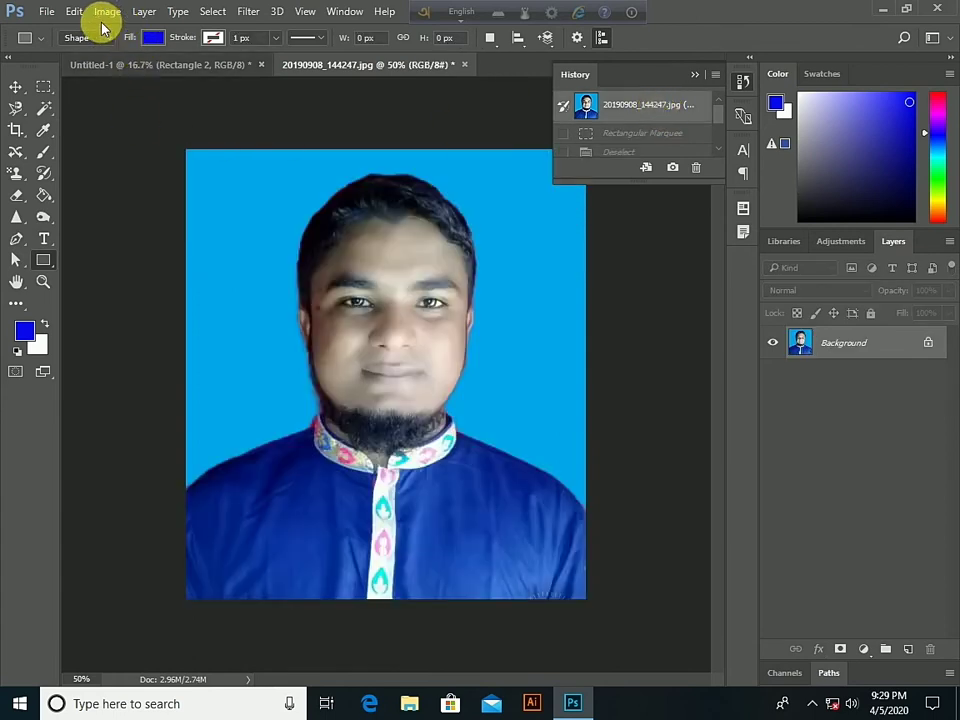
{"action": "left_click", "coordinate": [76, 14]}
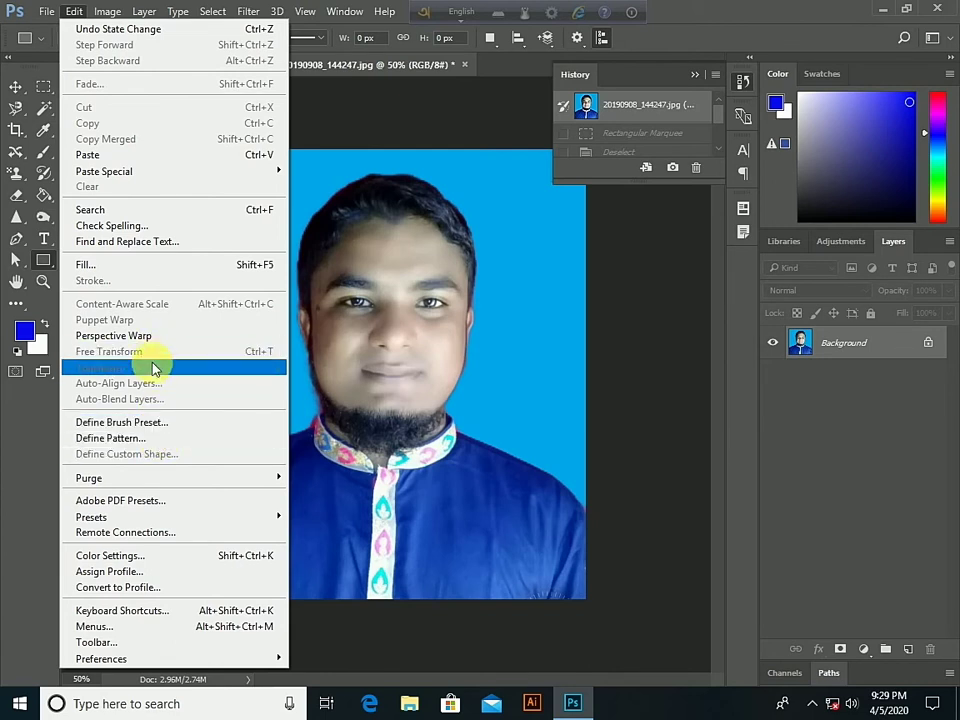
{"action": "left_click", "coordinate": [463, 200]}
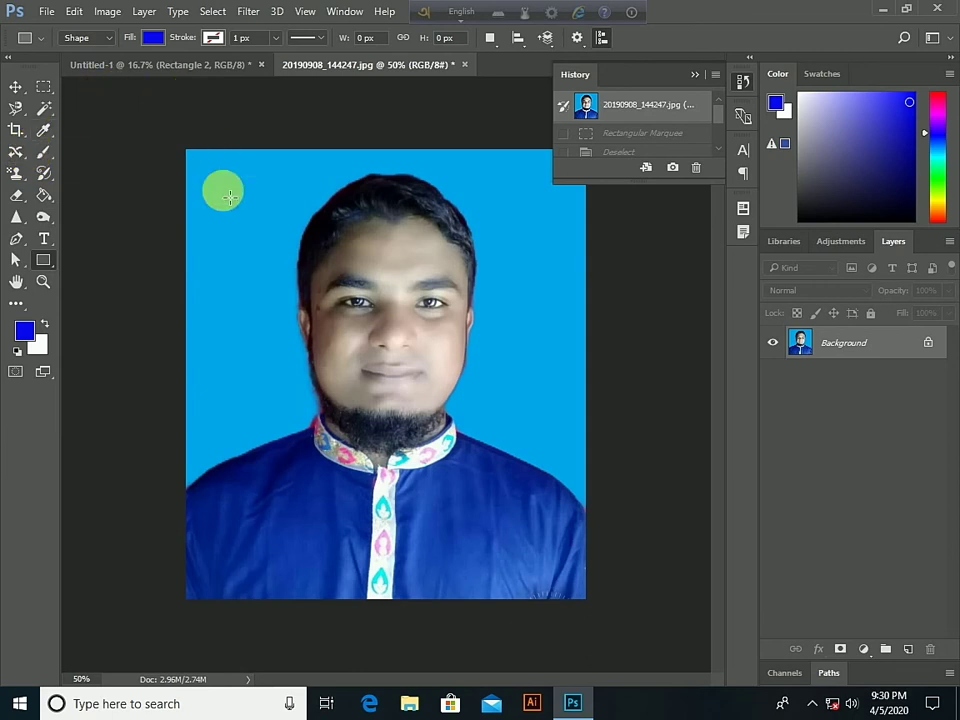
{"action": "left_click", "coordinate": [43, 130]}
{"action": "mouse_move", "coordinate": [228, 205]}
{"action": "left_mouse_down"}
{"action": "mouse_move", "coordinate": [232, 232]}
{"action": "mouse_move", "coordinate": [225, 220]}
{"action": "mouse_move", "coordinate": [244, 216]}
{"action": "mouse_move", "coordinate": [259, 259]}
{"action": "mouse_move", "coordinate": [265, 222]}
{"action": "left_mouse_up"}
- Return to Untitled-1 and restore its History snapshot, leaving only the white Background layer
{"action": "left_click", "coordinate": [43, 152]}
{"action": "left_click", "coordinate": [200, 65]}
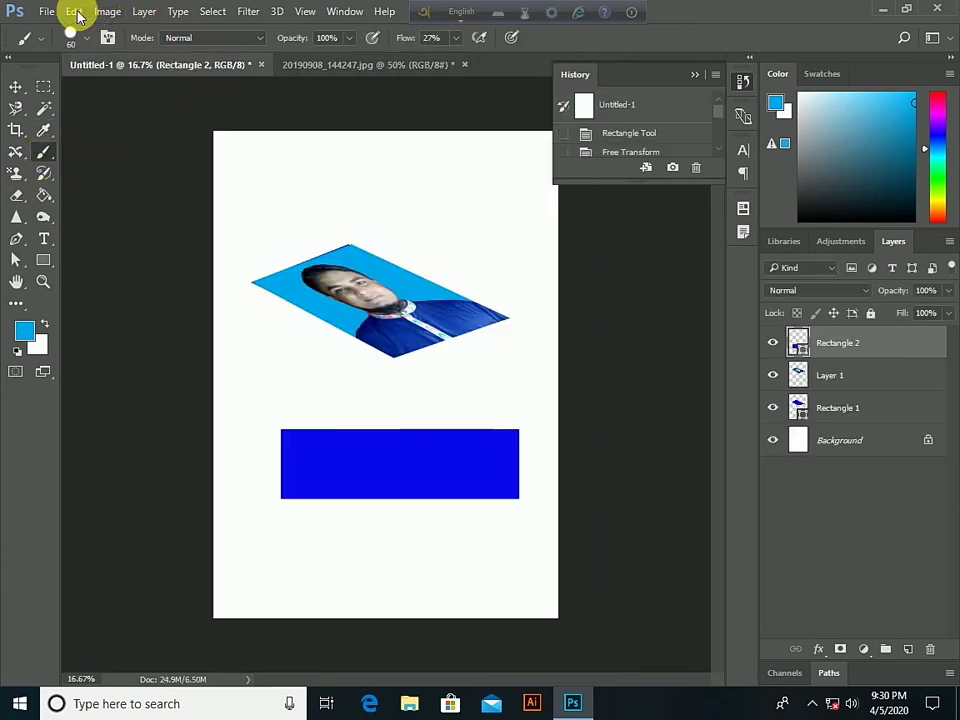
{"action": "left_click", "coordinate": [75, 12]}
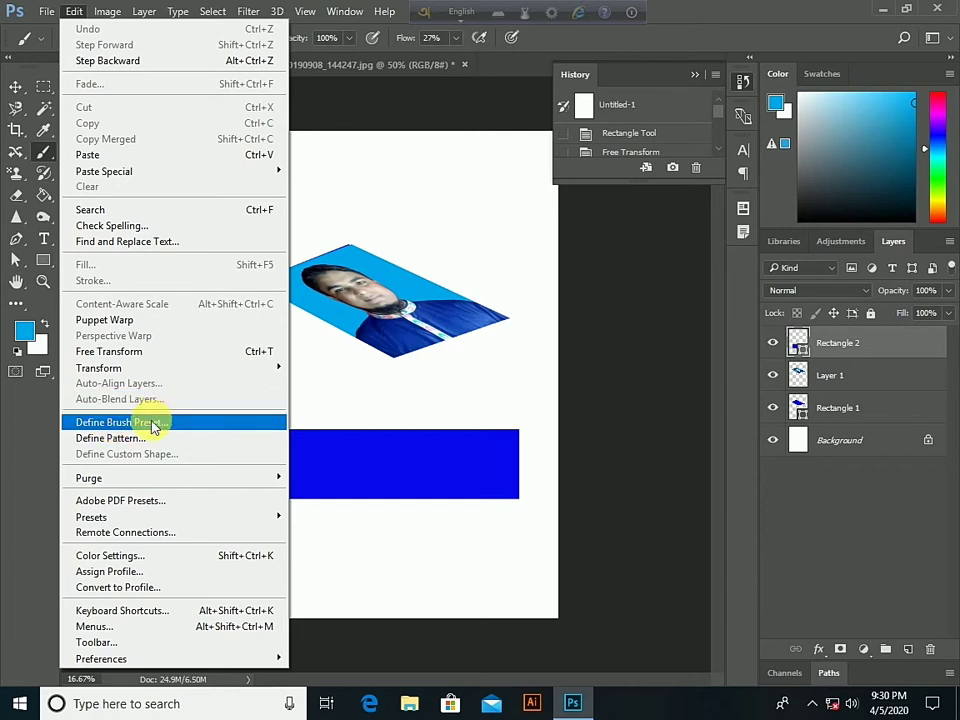
{"action": "left_click", "coordinate": [433, 246]}
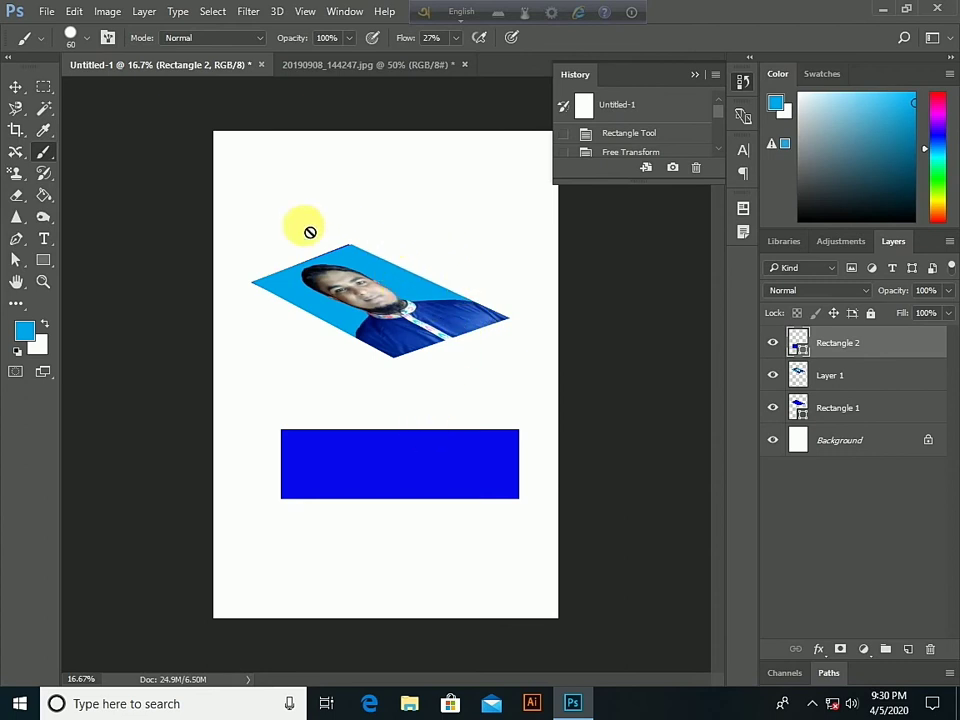
{"action": "left_click", "coordinate": [640, 105]}
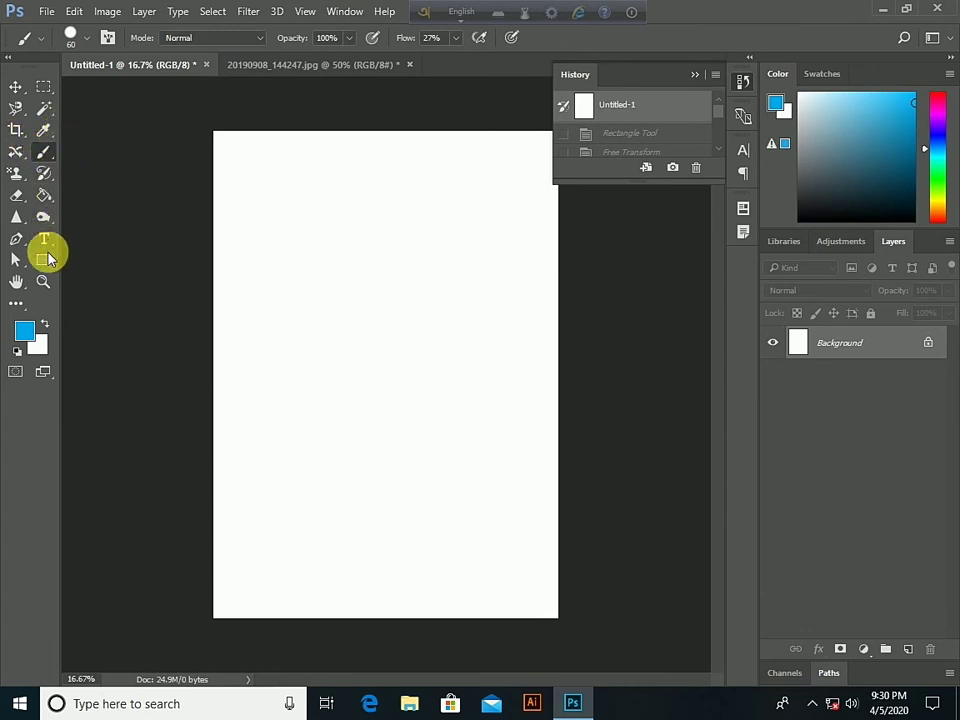
- Draw a thin rectangle bar across the page filled with the rainbow gradient
{"action": "left_click", "coordinate": [44, 259]}
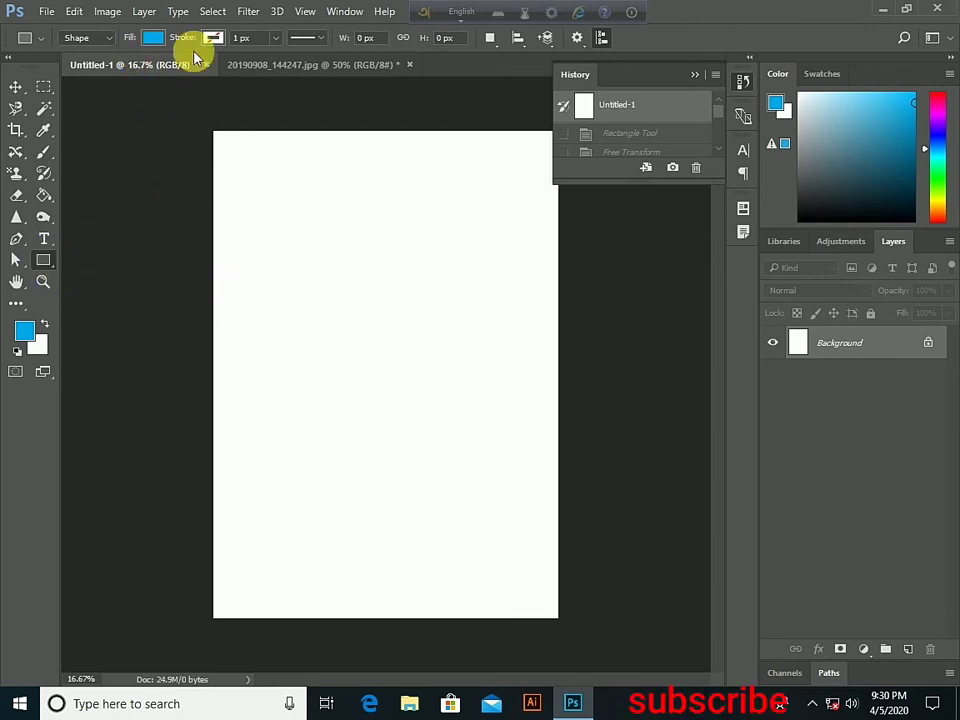
{"action": "left_click", "coordinate": [152, 37]}
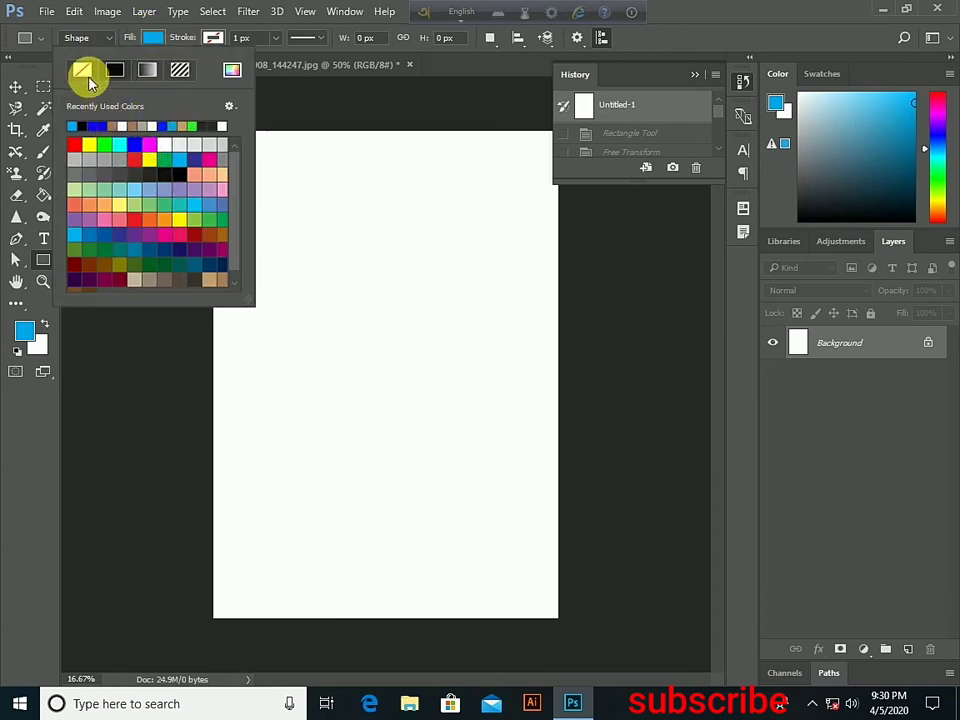
{"action": "left_click", "coordinate": [148, 69]}
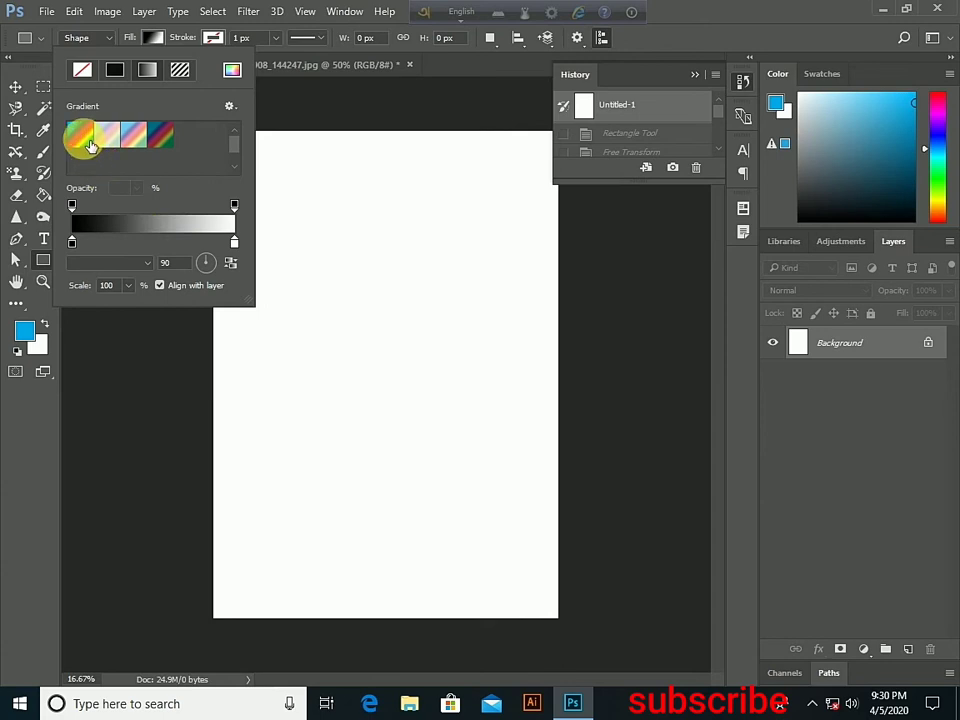
{"action": "left_click", "coordinate": [88, 142]}
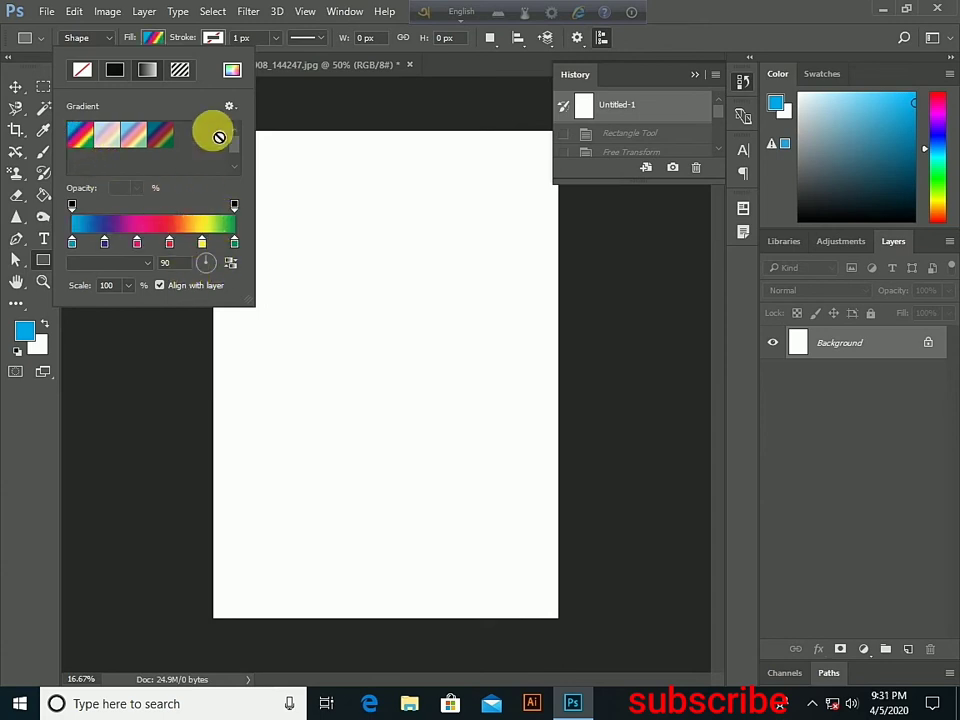
{"action": "left_click", "coordinate": [153, 40]}
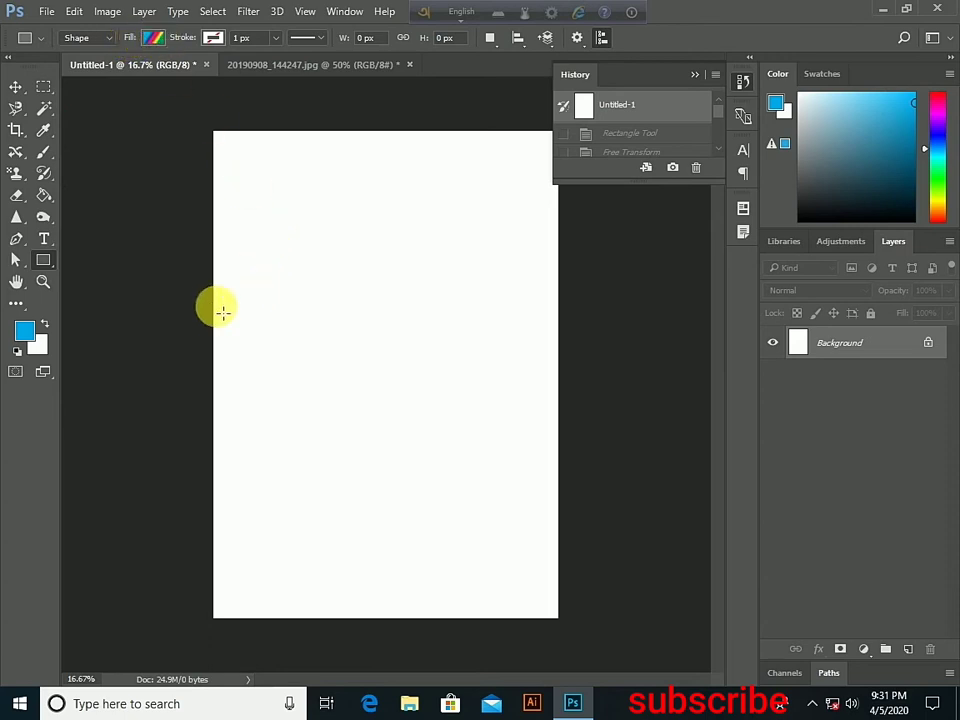
{"action": "left_click_drag", "start_coordinate": [215, 310], "coordinate": [563, 325]}
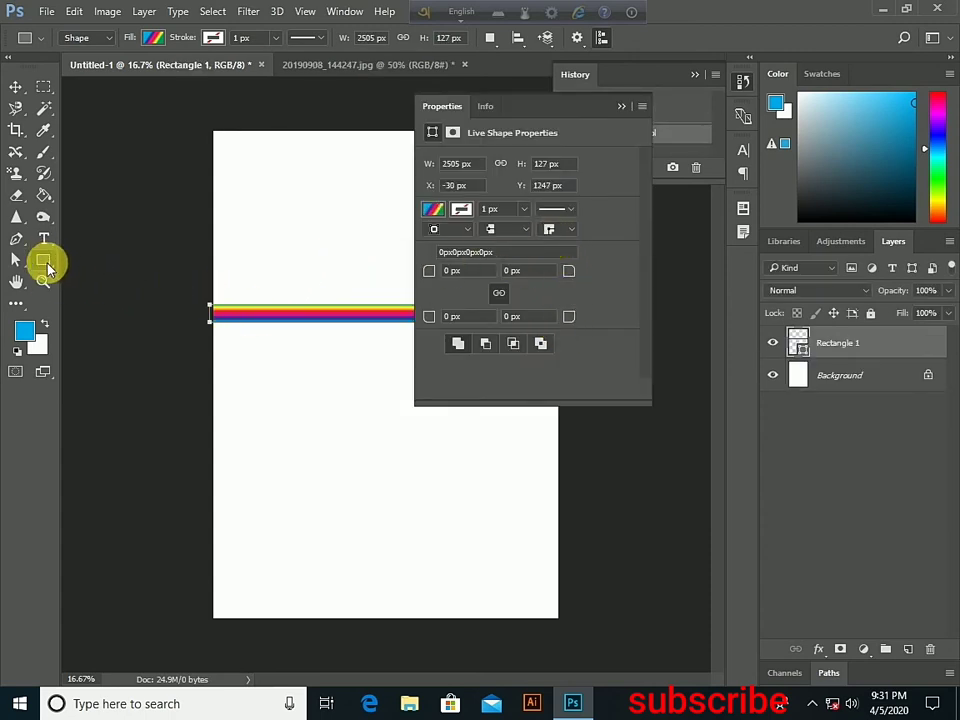
- Close the shape properties, drag the Rectangle 1 layer out and back, and select Background
{"action": "left_click", "coordinate": [46, 196]}
{"action": "left_click", "coordinate": [111, 196]}
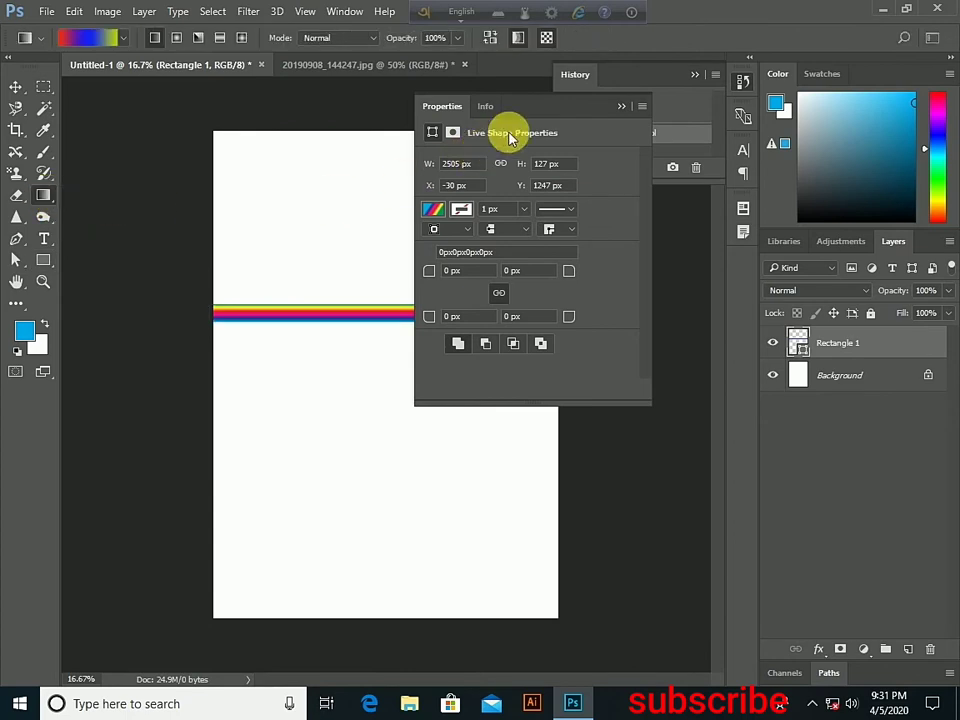
{"action": "left_click", "coordinate": [621, 106]}
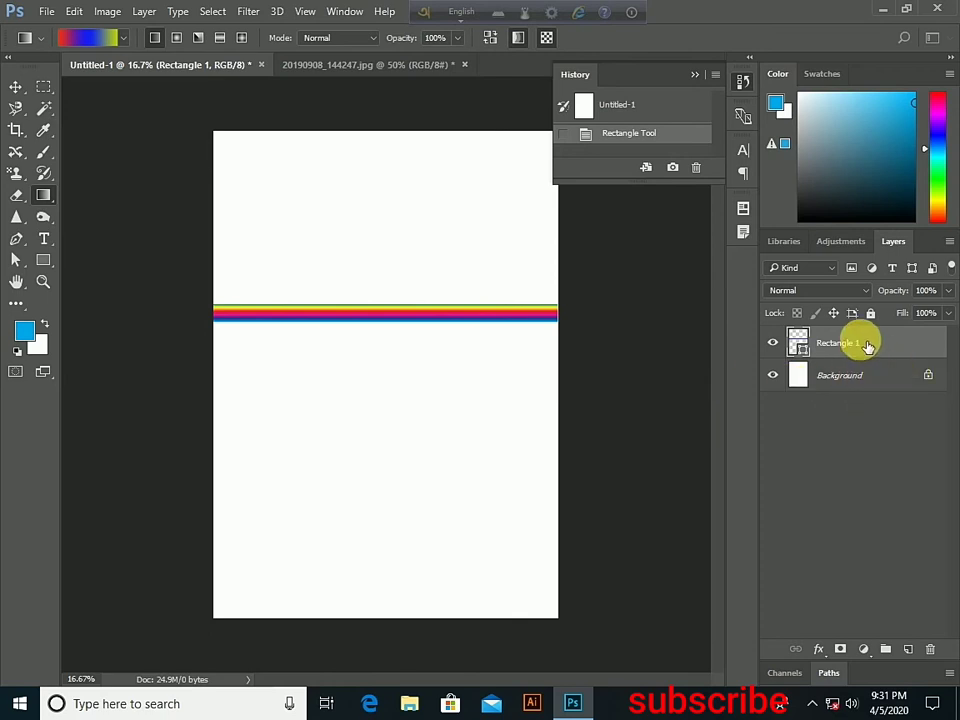
{"action": "left_click_drag", "start_coordinate": [826, 346], "coordinate": [208, 223]}
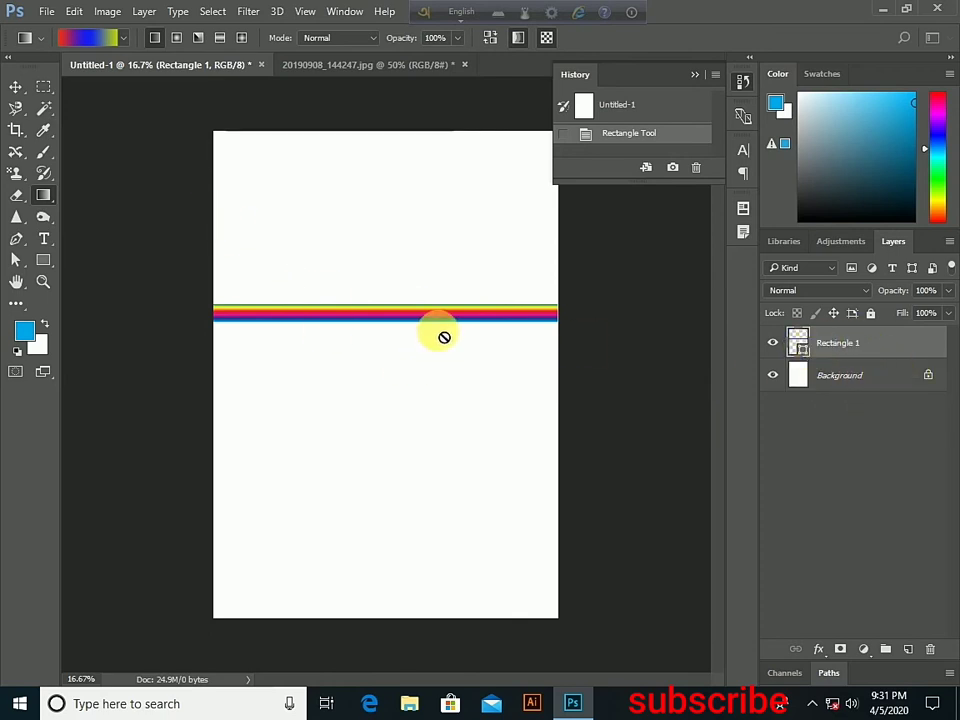
{"action": "left_click_drag", "start_coordinate": [224, 222], "coordinate": [766, 386]}
{"action": "left_click", "coordinate": [836, 375]}
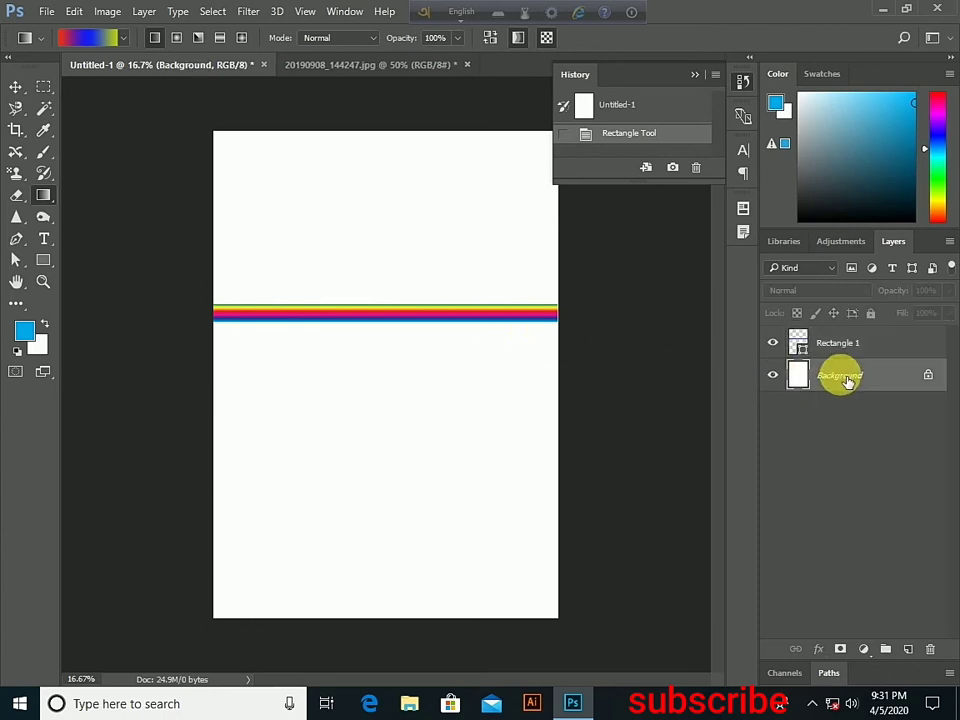
- Fill the Background with a left-to-right red-blue-yellow gradient and save it as brush preset Sampled Brush 3
{"action": "left_click_drag", "start_coordinate": [213, 179], "coordinate": [565, 291]}
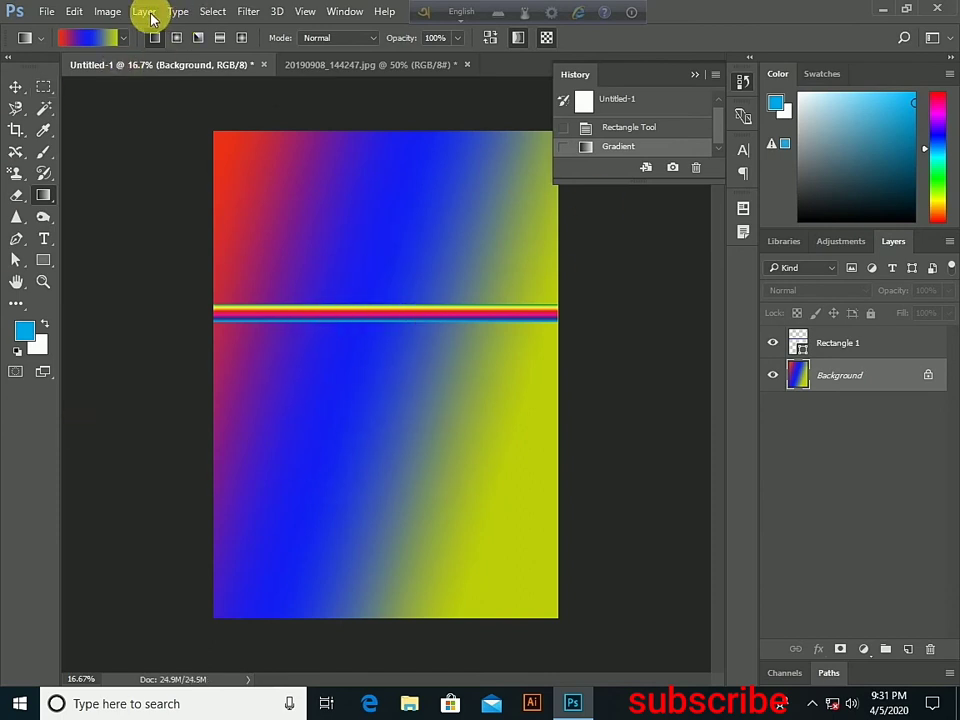
{"action": "left_click", "coordinate": [76, 12]}
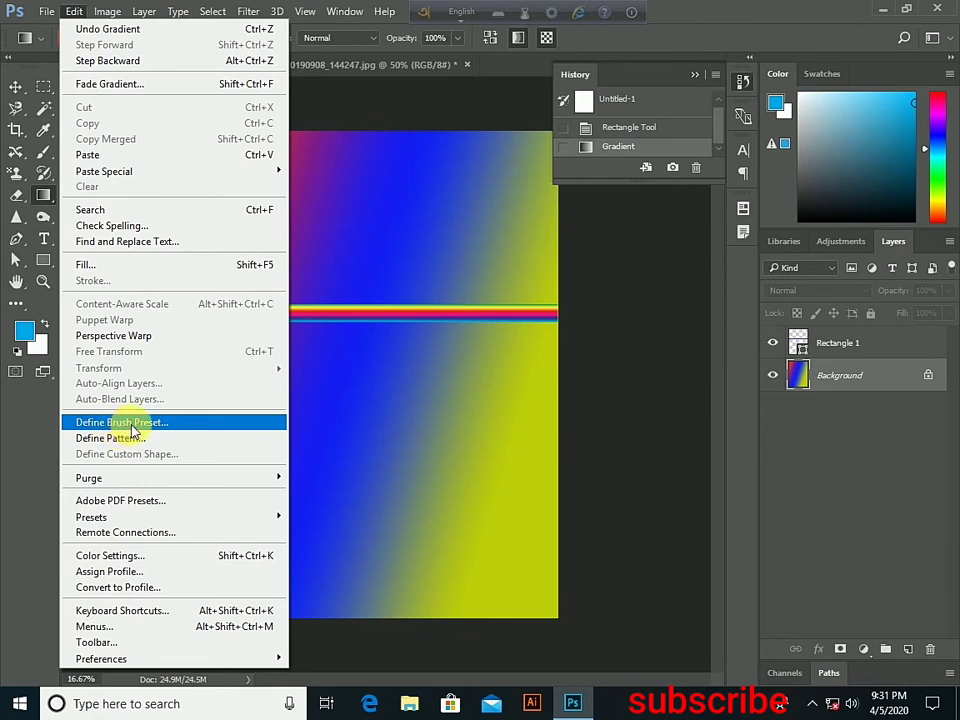
{"action": "left_click", "coordinate": [133, 425]}
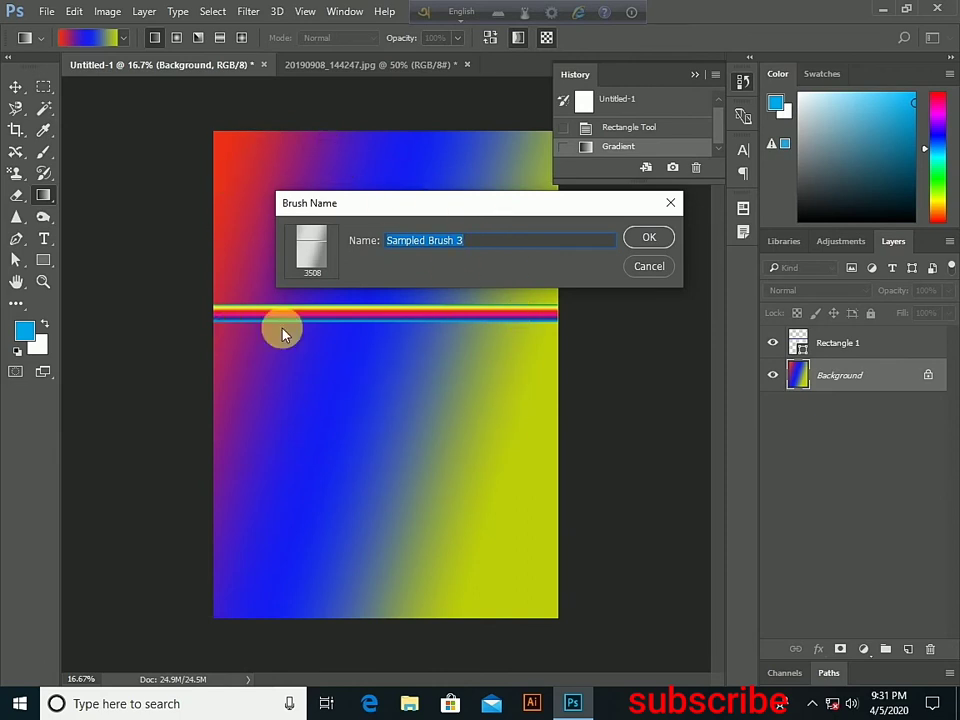
{"action": "left_click", "coordinate": [645, 240]}
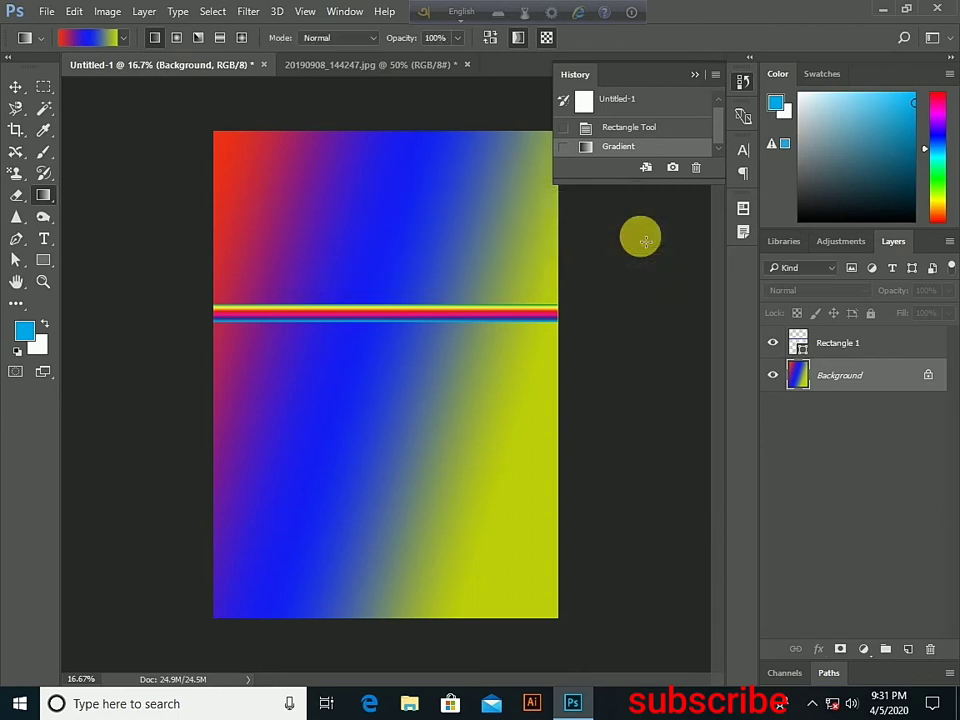
- Paint two cyan scribbles on the upper page with the new 3508 brush at 88 px
{"action": "left_click", "coordinate": [44, 132]}
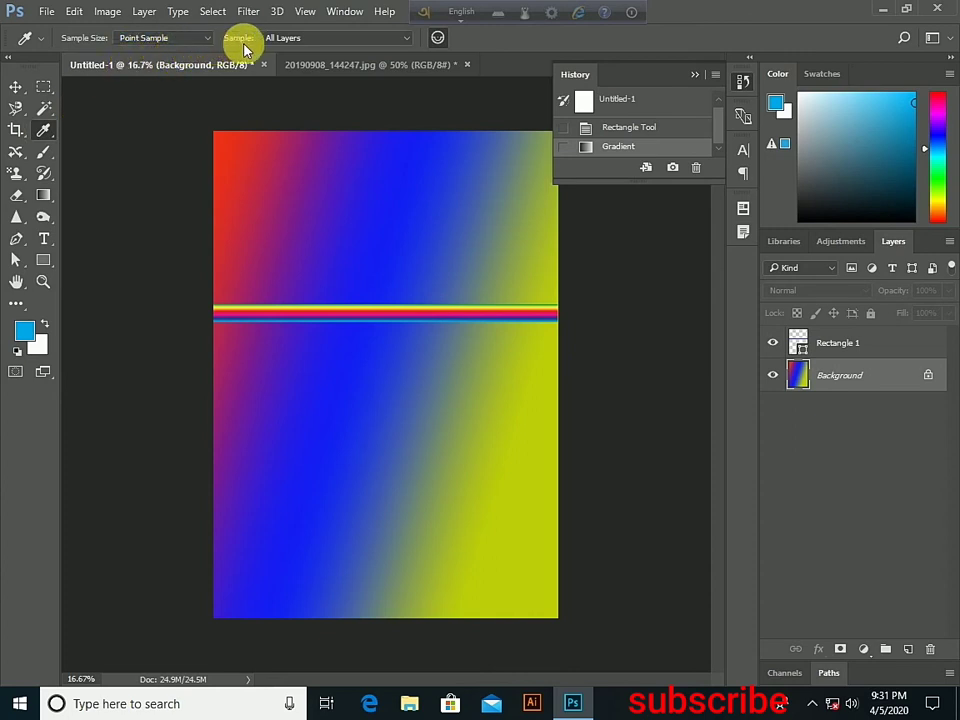
{"action": "left_click", "coordinate": [44, 156]}
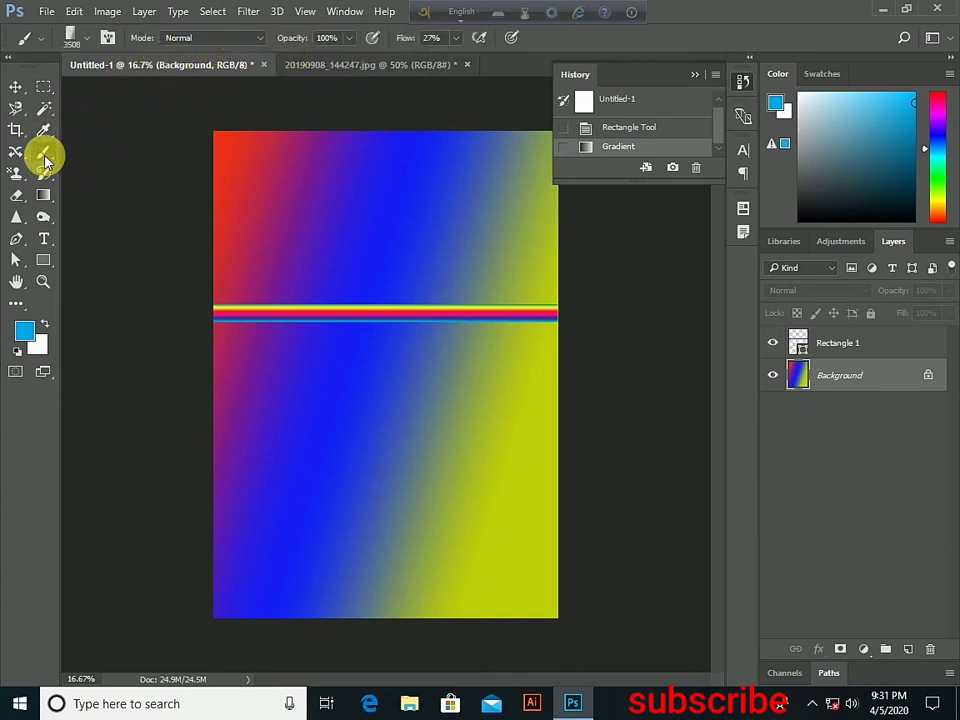
{"action": "left_click", "coordinate": [90, 42]}
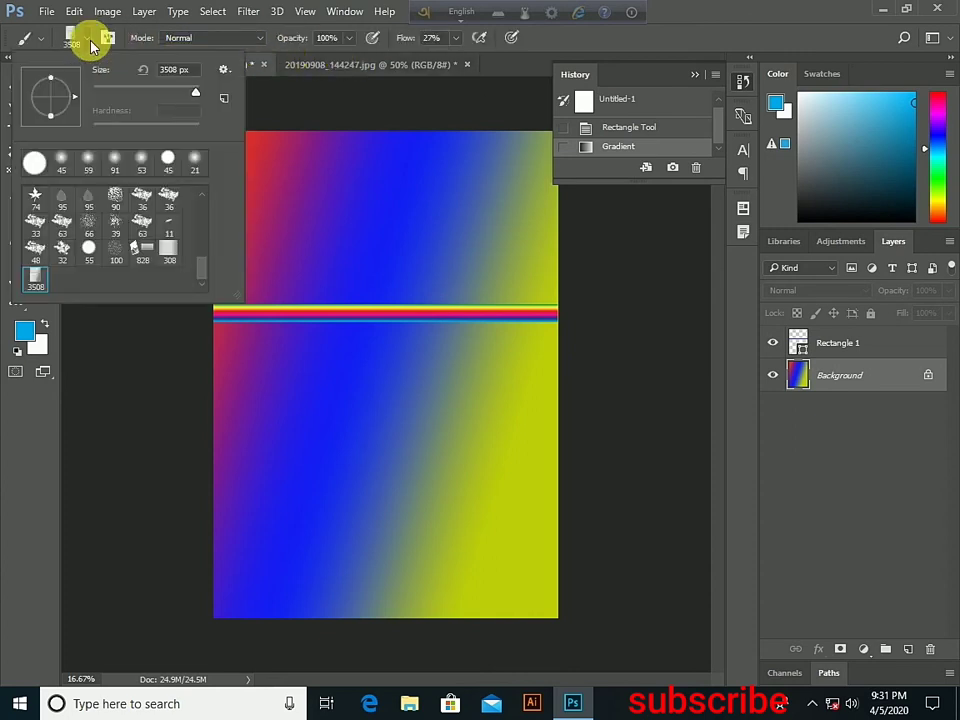
{"action": "left_click", "coordinate": [52, 289]}
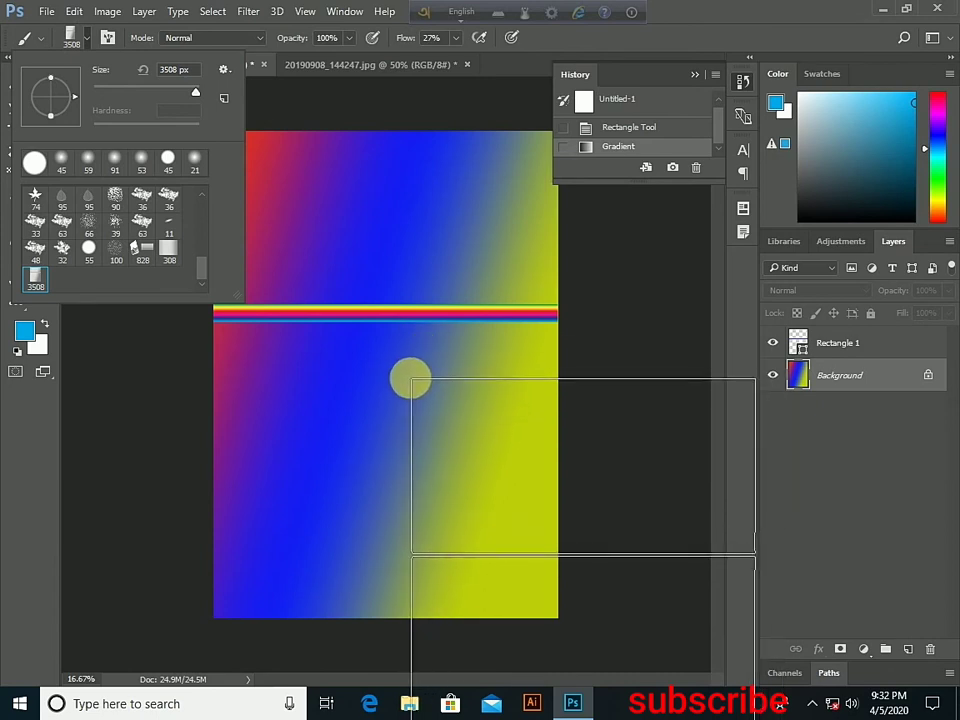
{"action": "left_click", "coordinate": [128, 91]}
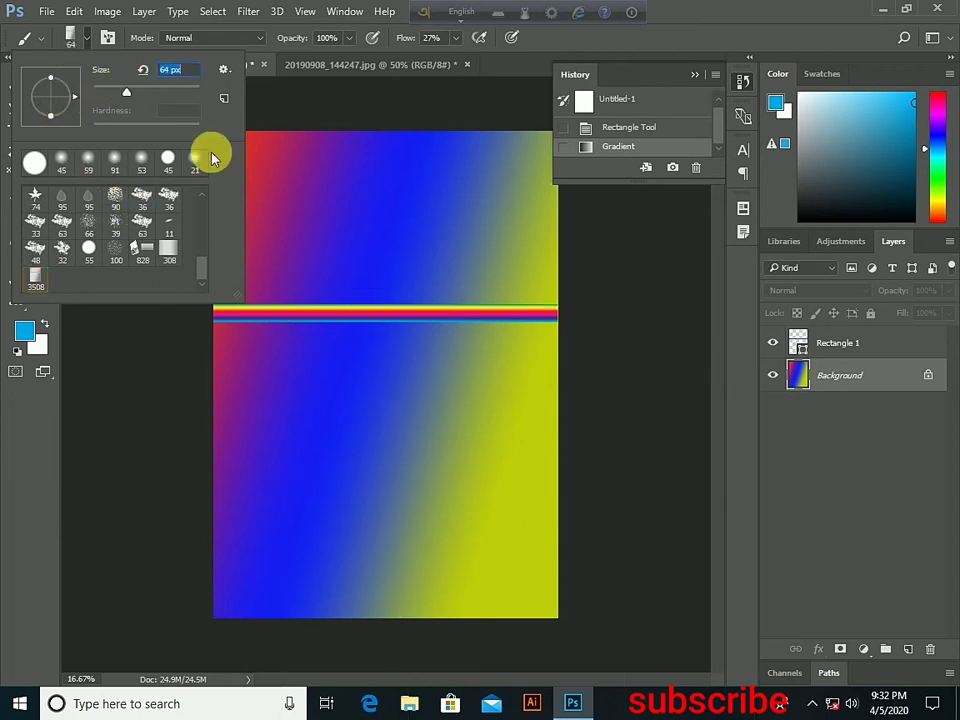
{"action": "left_click_drag", "start_coordinate": [126, 91], "coordinate": [139, 91]}
{"action": "key", "text": "Return"}
{"action": "mouse_move", "coordinate": [349, 238]}
{"action": "left_mouse_down"}
{"action": "mouse_move", "coordinate": [356, 210]}
{"action": "mouse_move", "coordinate": [373, 231]}
{"action": "mouse_move", "coordinate": [422, 206]}
{"action": "mouse_move", "coordinate": [262, 184]}
{"action": "left_mouse_up"}
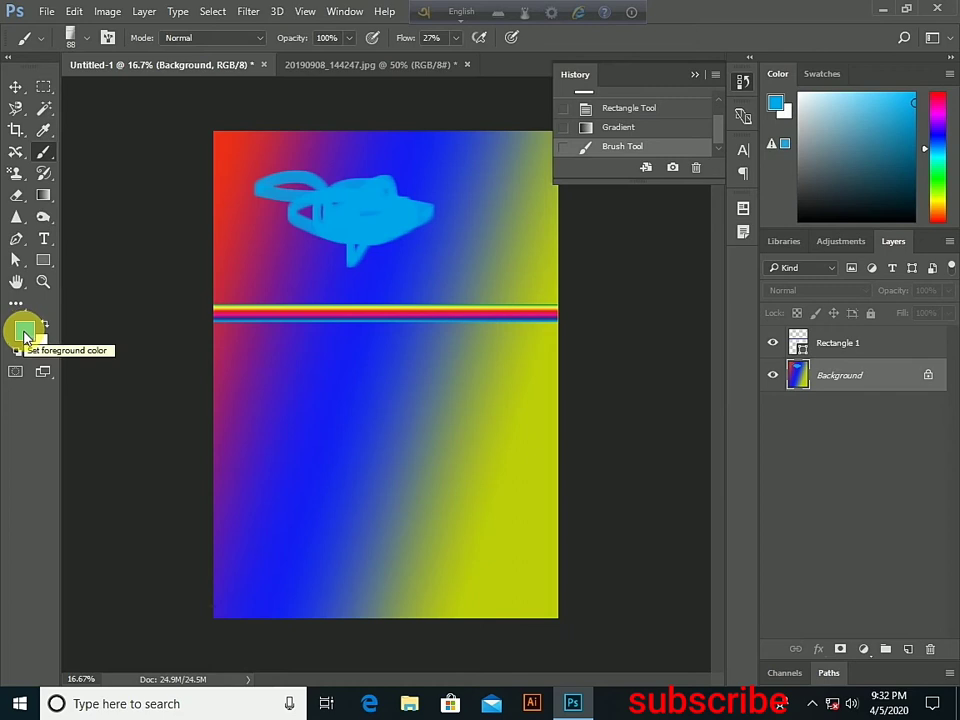
{"action": "mouse_move", "coordinate": [265, 188]}
{"action": "left_mouse_down"}
{"action": "mouse_move", "coordinate": [253, 223]}
{"action": "mouse_move", "coordinate": [306, 231]}
{"action": "left_mouse_up"}
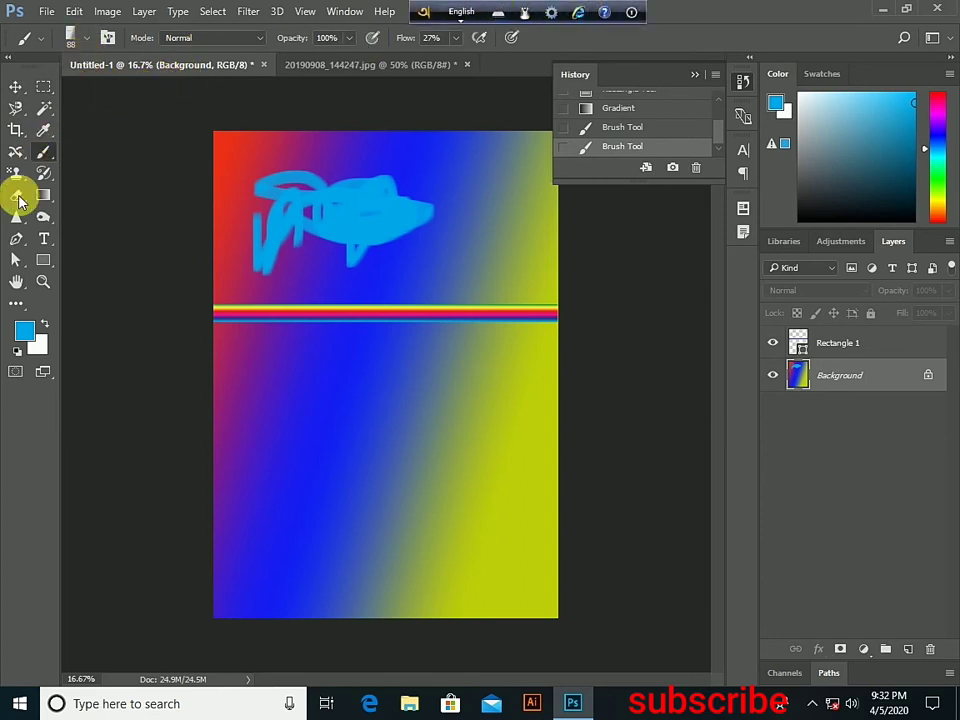
- Revert the document to its blank Untitled-1 History snapshot
{"action": "scroll", "coordinate": [640, 122], "scroll_direction": "up", "scroll_amount": 3}
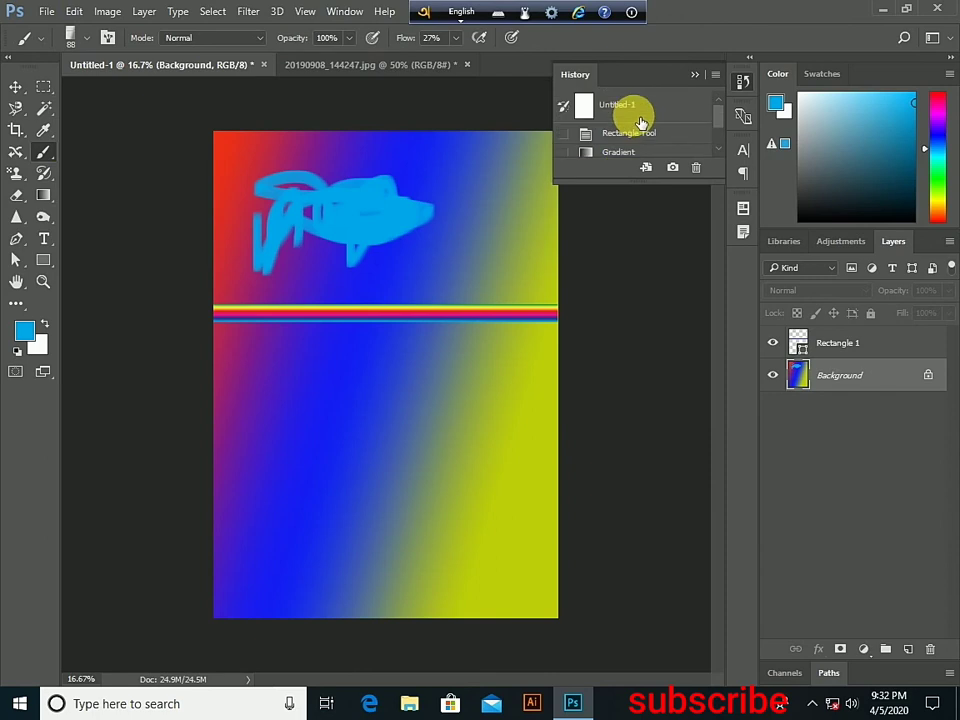
{"action": "left_click", "coordinate": [637, 112]}
{"action": "left_click", "coordinate": [74, 11]}
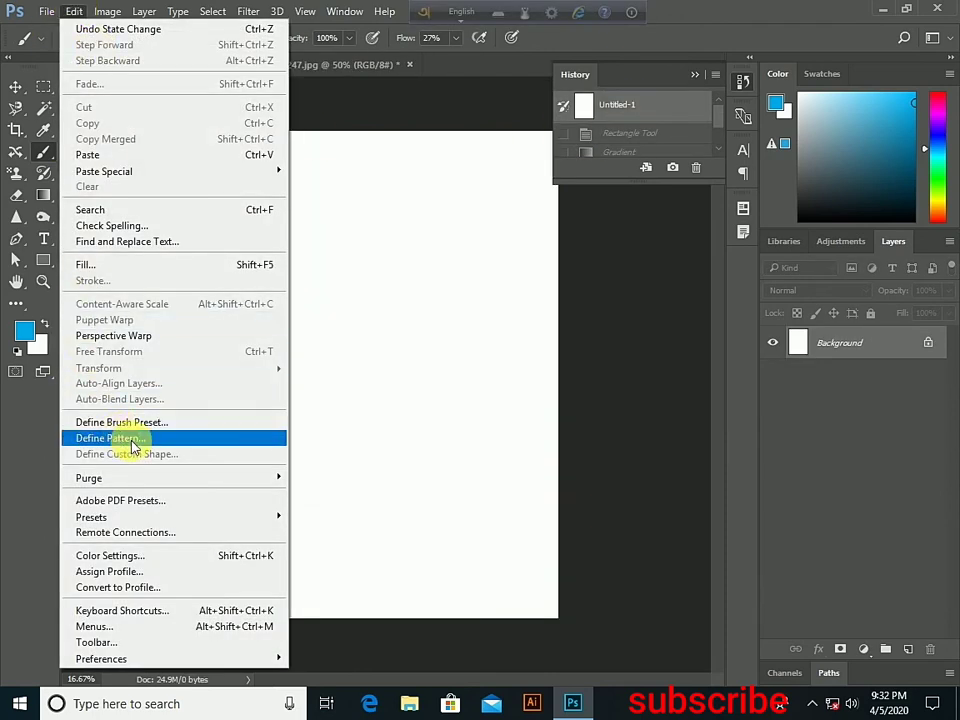
{"action": "left_click", "coordinate": [483, 290]}
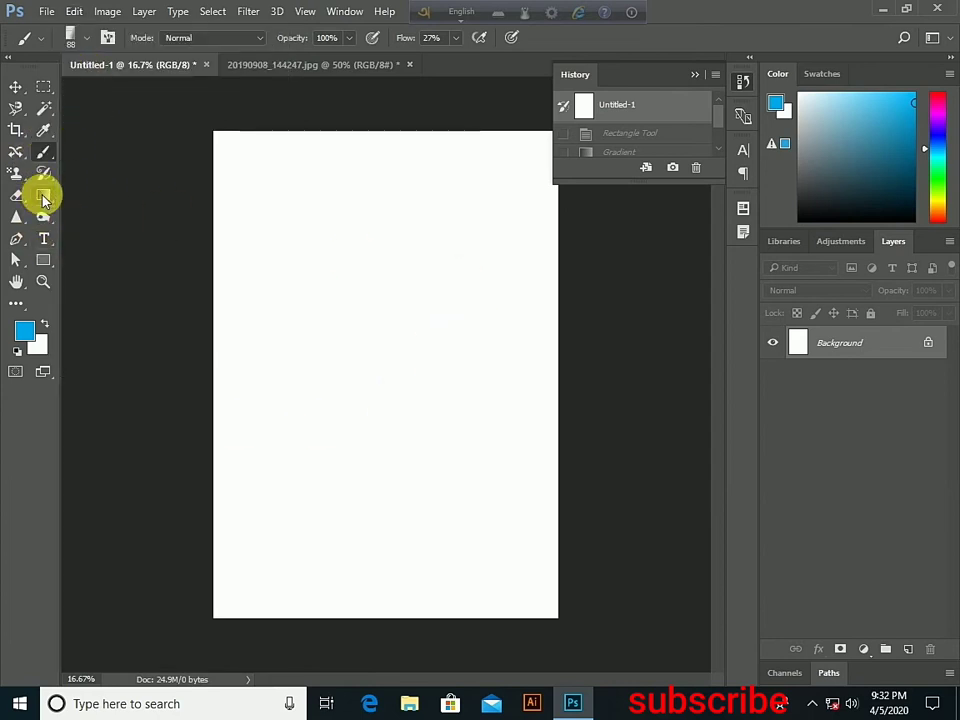
- Lay a diagonal red-blue-yellow gradient from top-left to bottom-right, then revert to the blank snapshot
{"action": "left_click", "coordinate": [43, 197]}
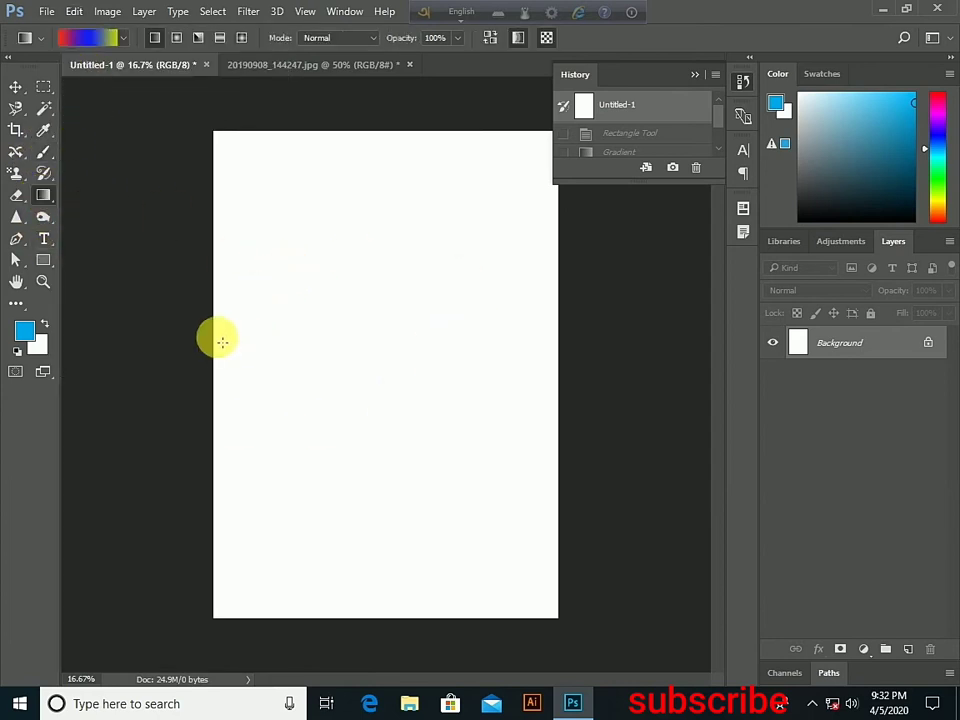
{"action": "left_click_drag", "start_coordinate": [217, 134], "coordinate": [564, 625]}
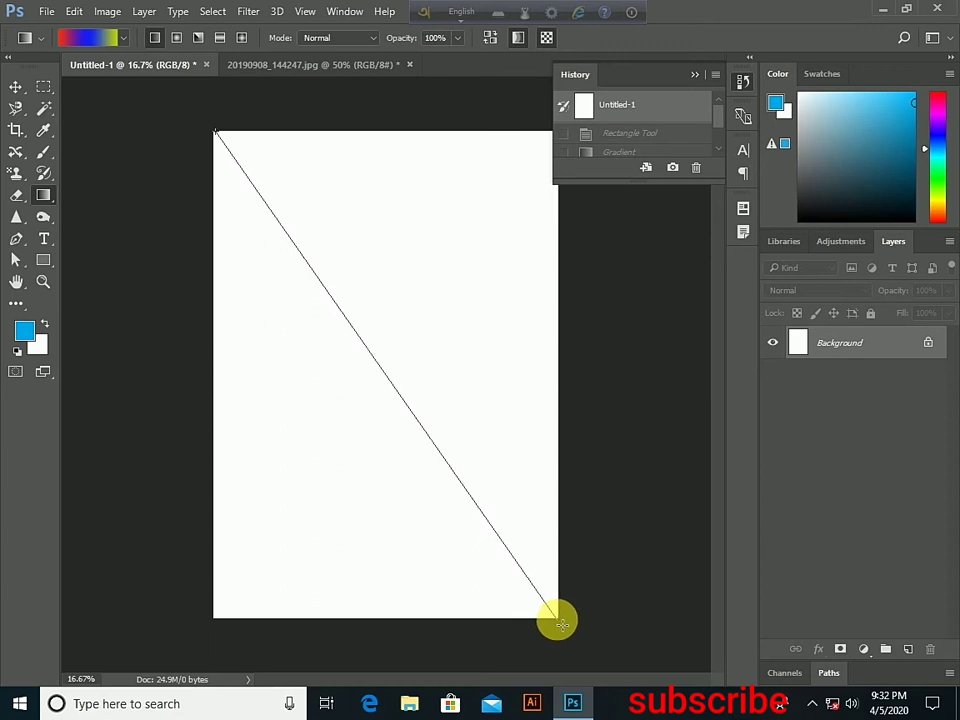
{"action": "left_click_drag", "start_coordinate": [558, 622], "coordinate": [556, 620]}
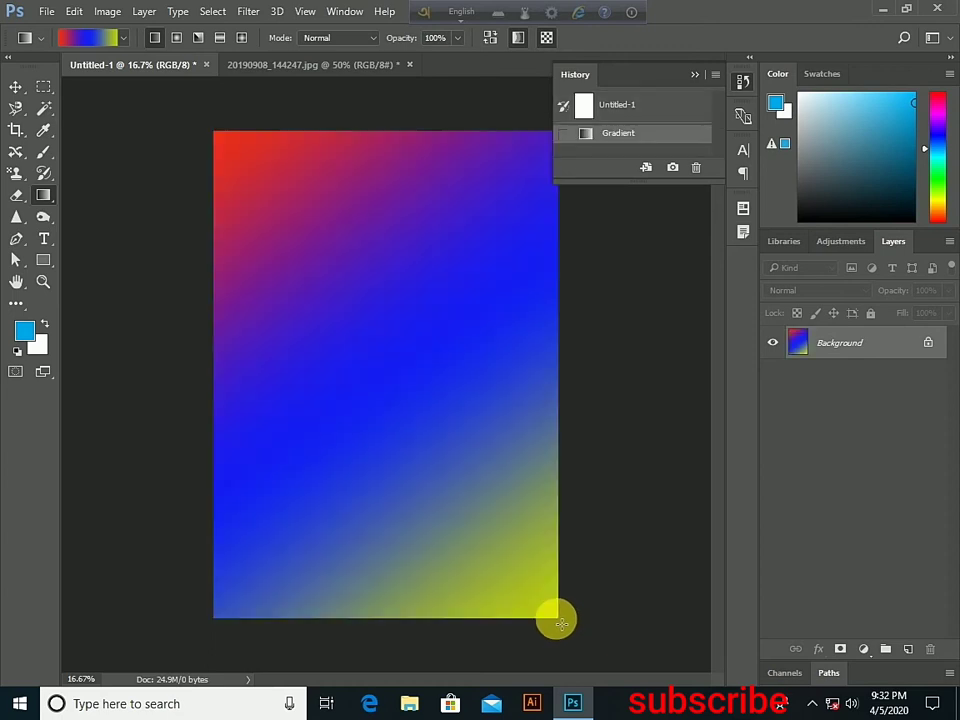
{"action": "left_click", "coordinate": [612, 103]}
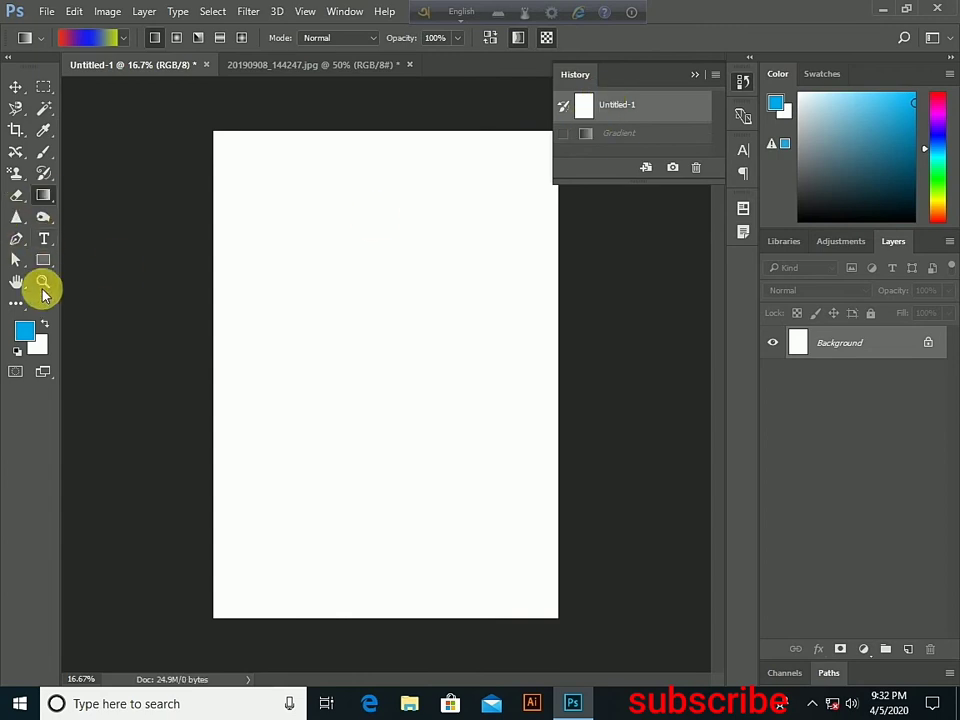
{"action": "left_click", "coordinate": [43, 261]}
- Draw a rainbow-gradient rectangle on the white page and define it as pattern 'Pattern 3'
{"action": "mouse_move", "coordinate": [256, 252]}
{"action": "left_mouse_down"}
{"action": "mouse_move", "coordinate": [490, 356]}
{"action": "mouse_move", "coordinate": [499, 427]}
{"action": "mouse_move", "coordinate": [494, 421]}
{"action": "left_mouse_up"}
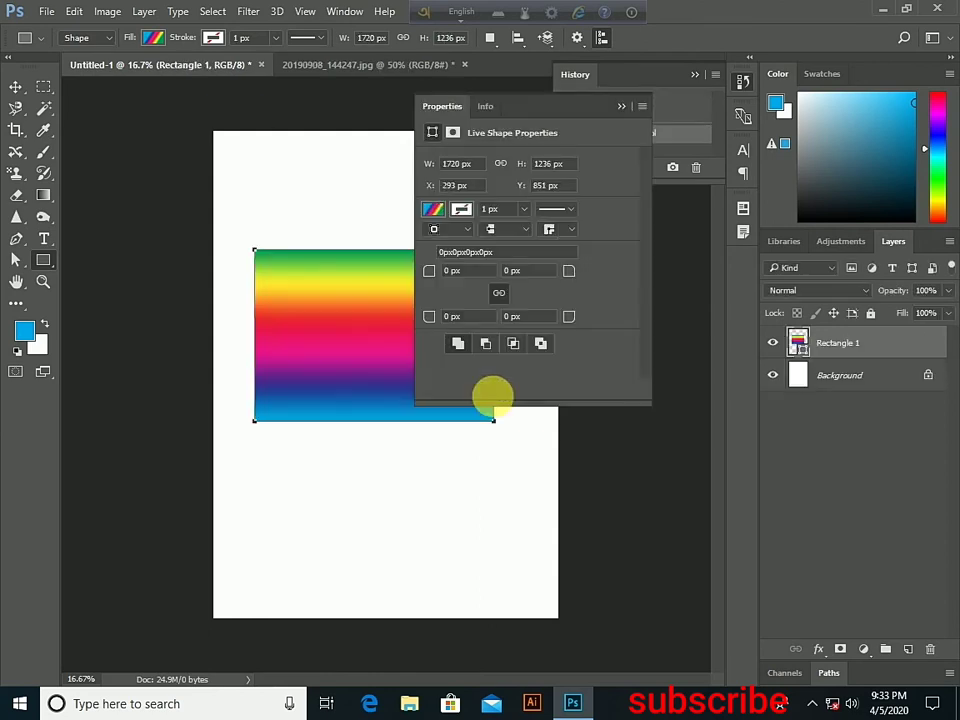
{"action": "left_click", "coordinate": [622, 107]}
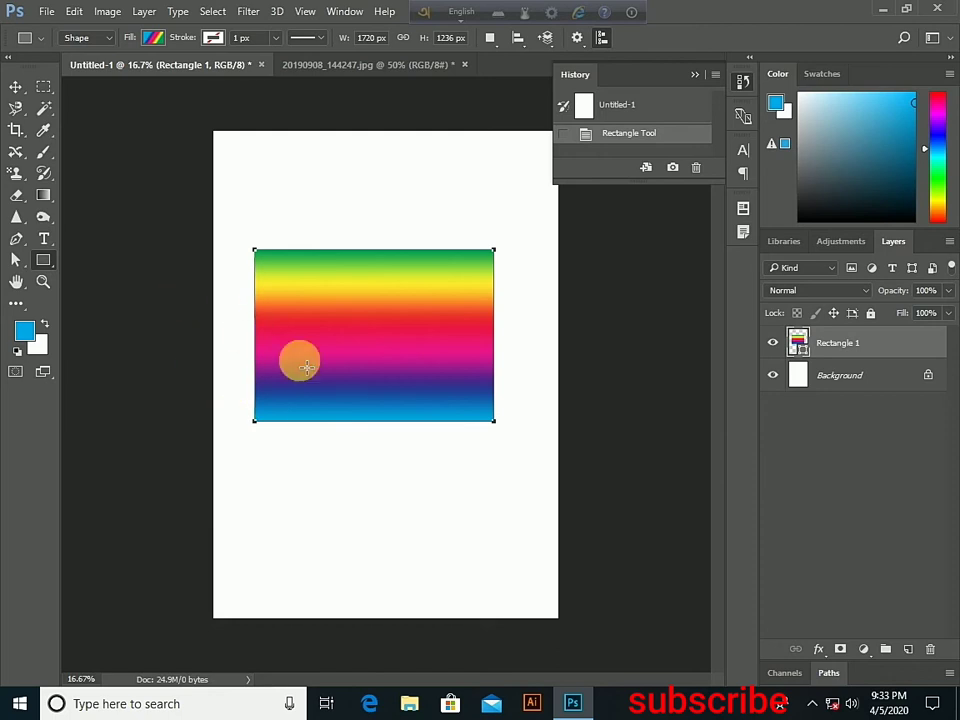
{"action": "left_click", "coordinate": [74, 11]}
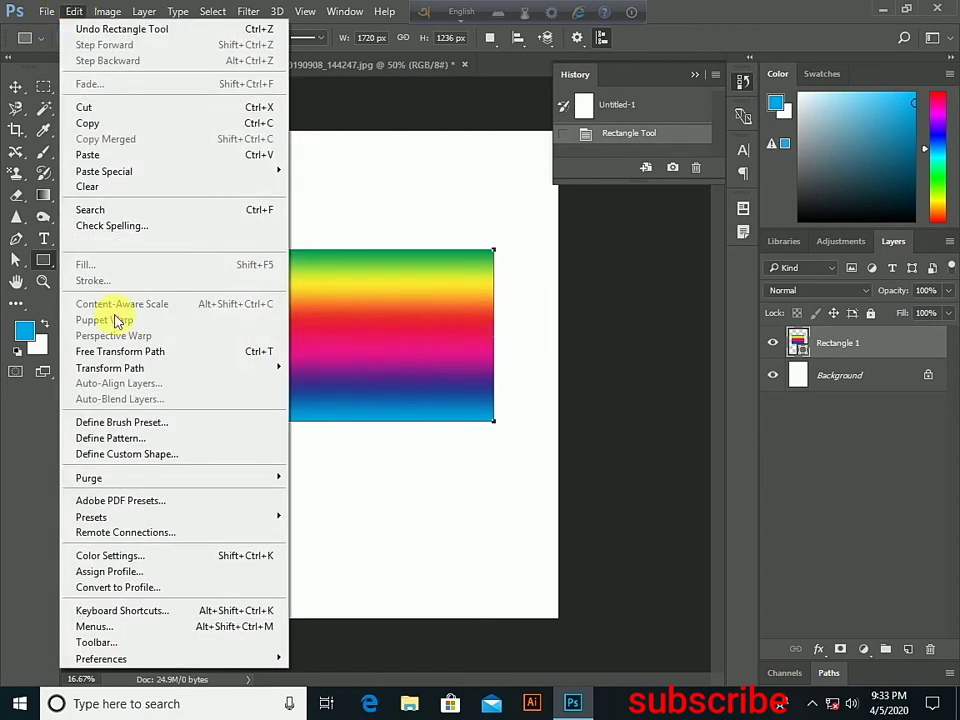
{"action": "left_click", "coordinate": [133, 440]}
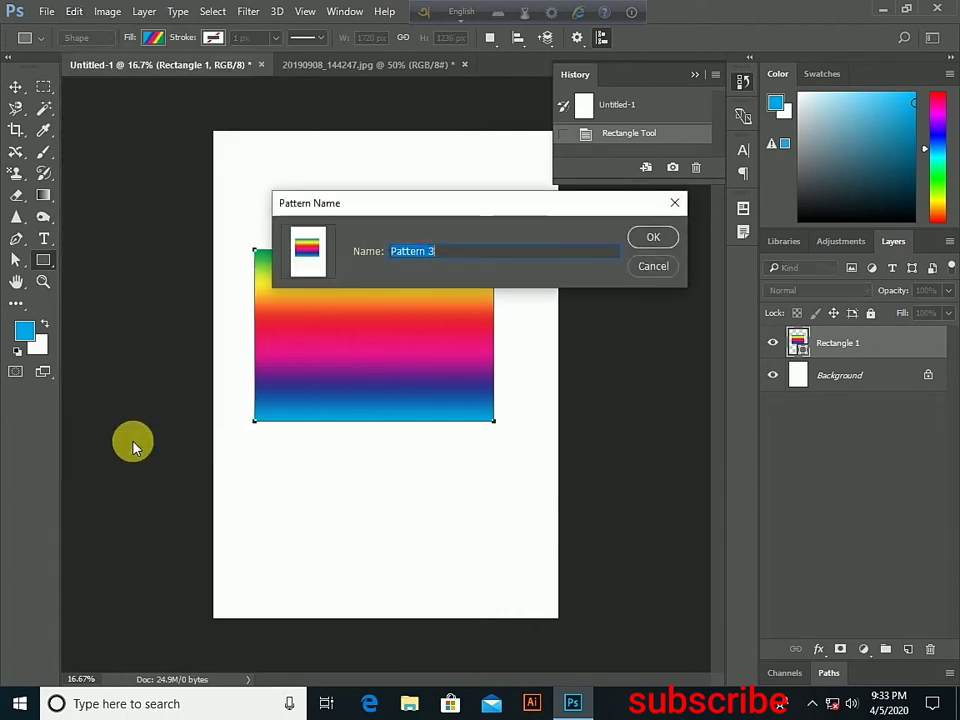
{"action": "left_click", "coordinate": [655, 238]}
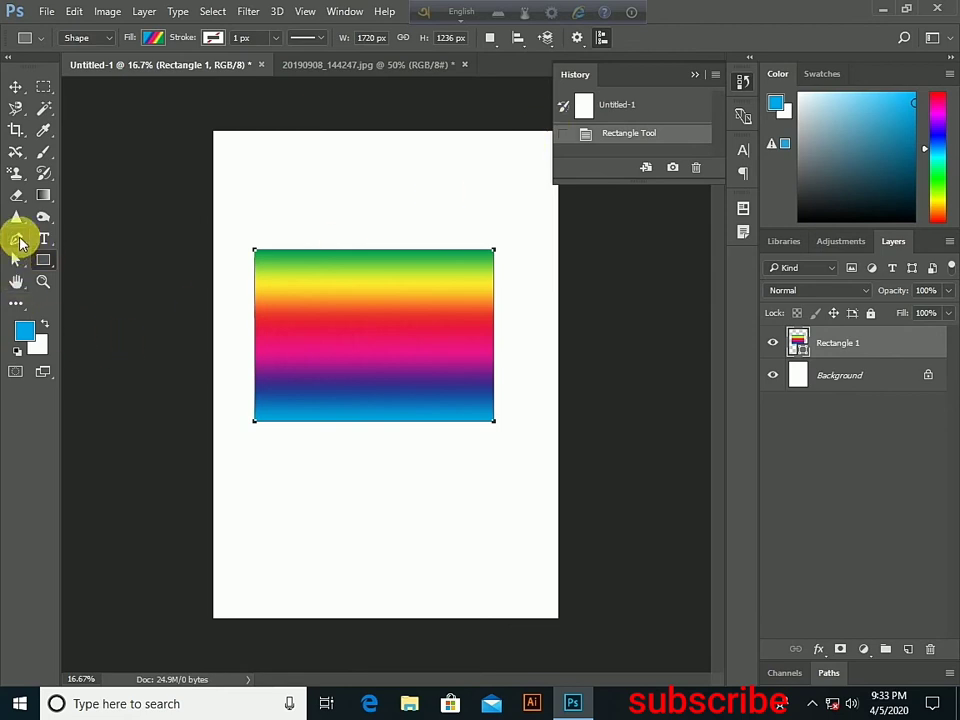
- Switch to the Pattern Stamp tool and select the rainbow 'Pattern 3' pattern
{"action": "right_click", "coordinate": [17, 177]}
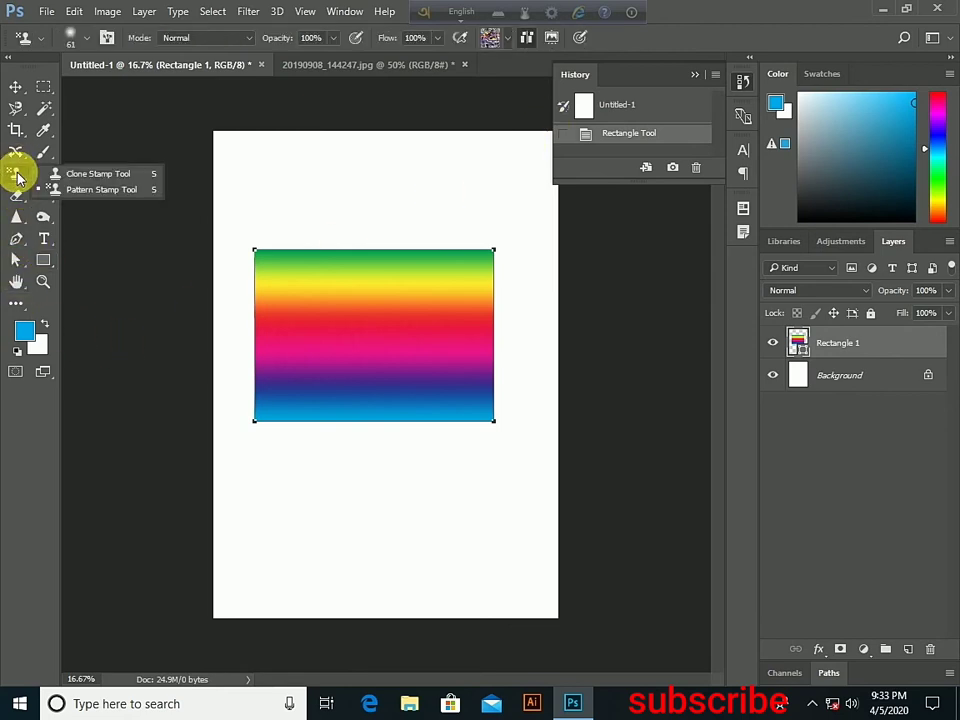
{"action": "left_click", "coordinate": [72, 189]}
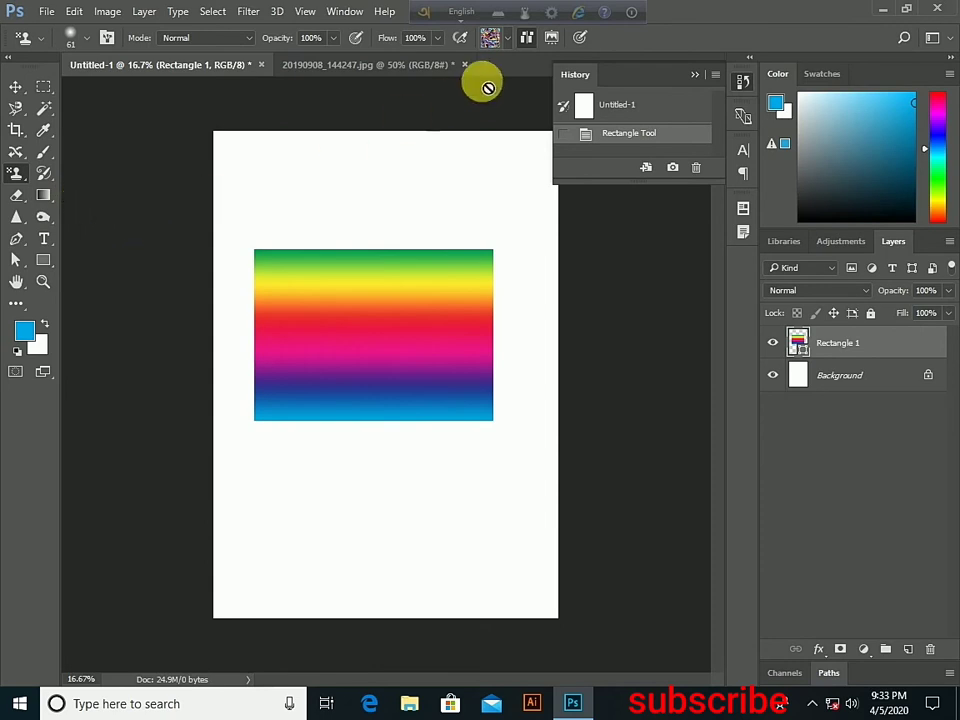
{"action": "left_click", "coordinate": [508, 38]}
{"action": "scroll", "coordinate": [497, 148], "scroll_direction": "down", "scroll_amount": 1}
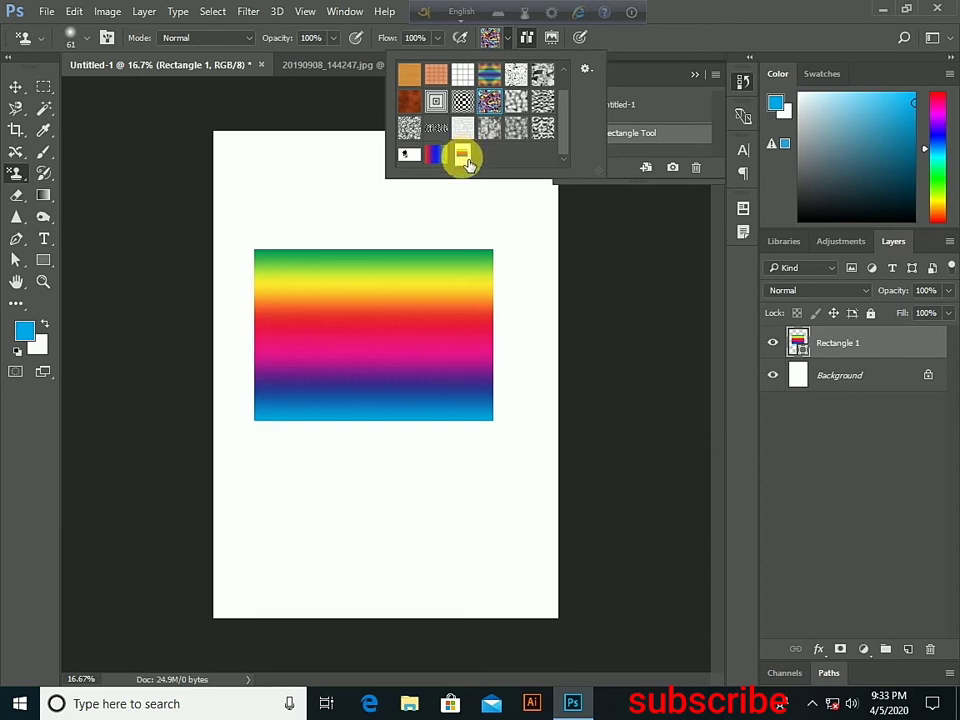
{"action": "left_click", "coordinate": [462, 155]}
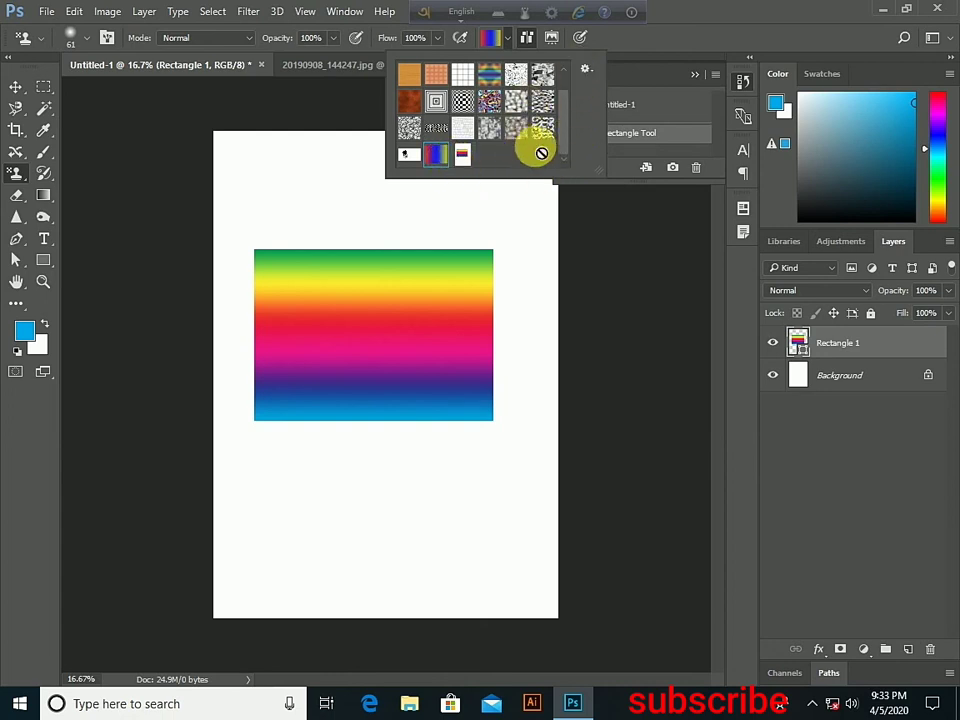
{"action": "left_click", "coordinate": [563, 70]}
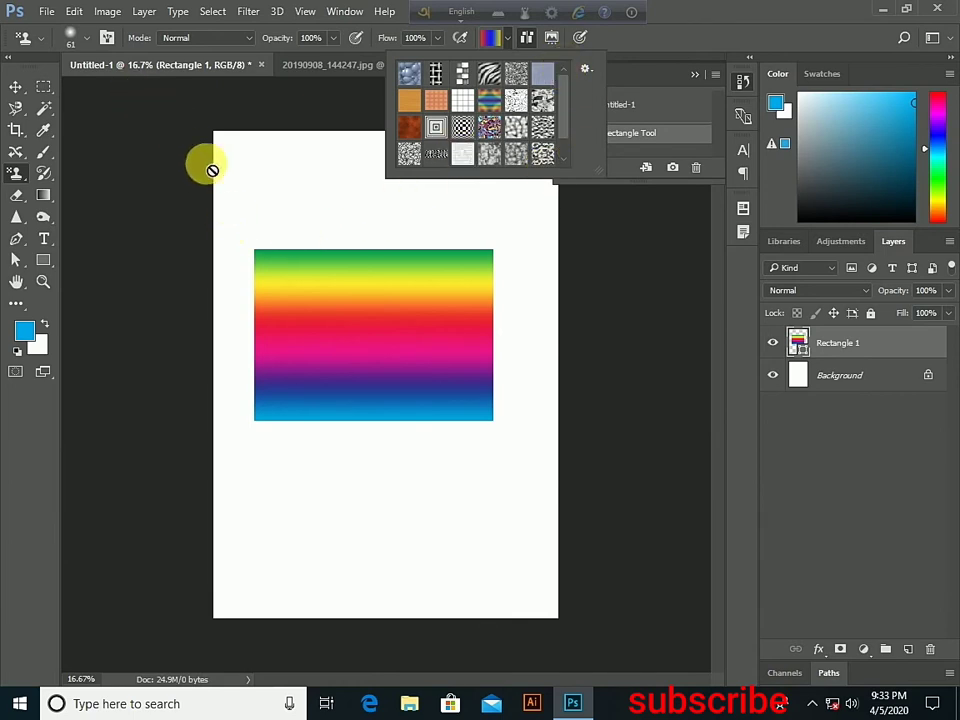
- On the portrait, fill the blue background with the rainbow pattern using the Paint Bucket
{"action": "left_click", "coordinate": [336, 66]}
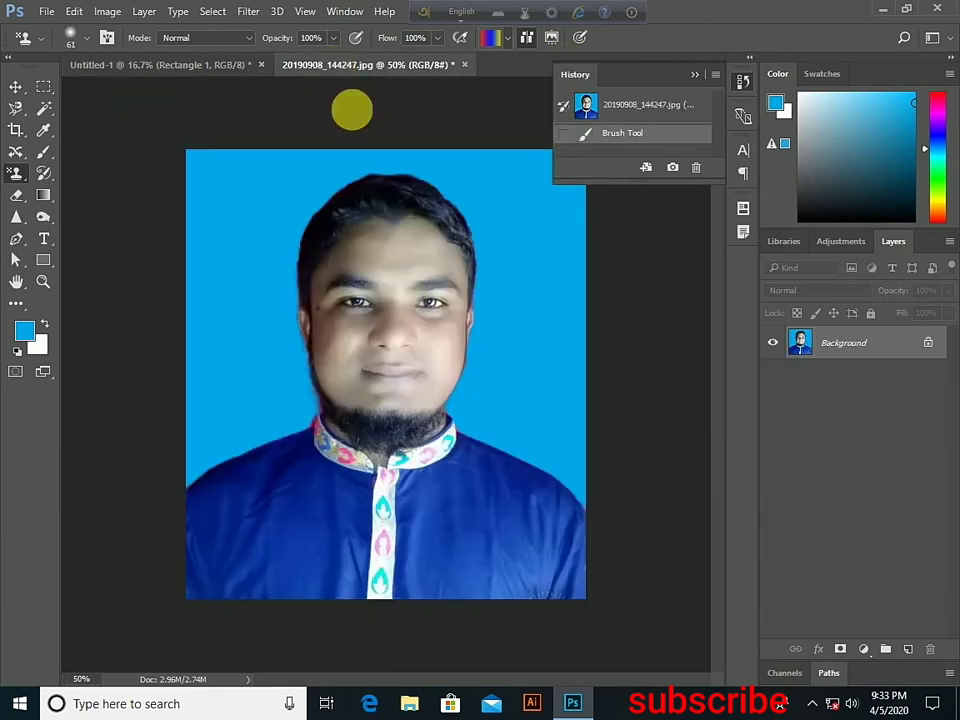
{"action": "left_click", "coordinate": [45, 202]}
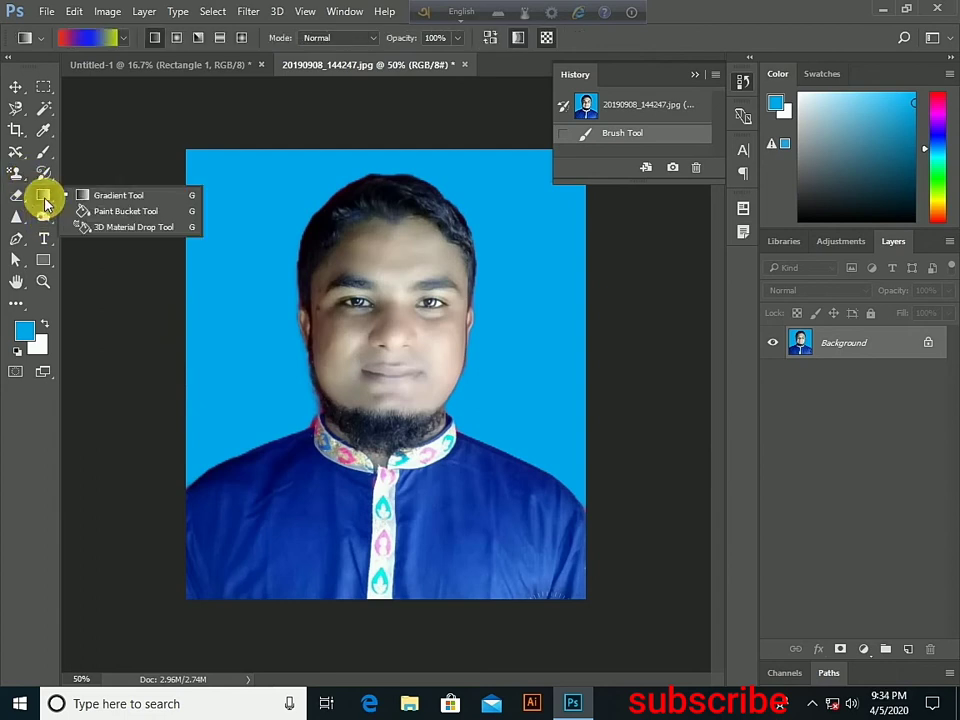
{"action": "left_click", "coordinate": [128, 213]}
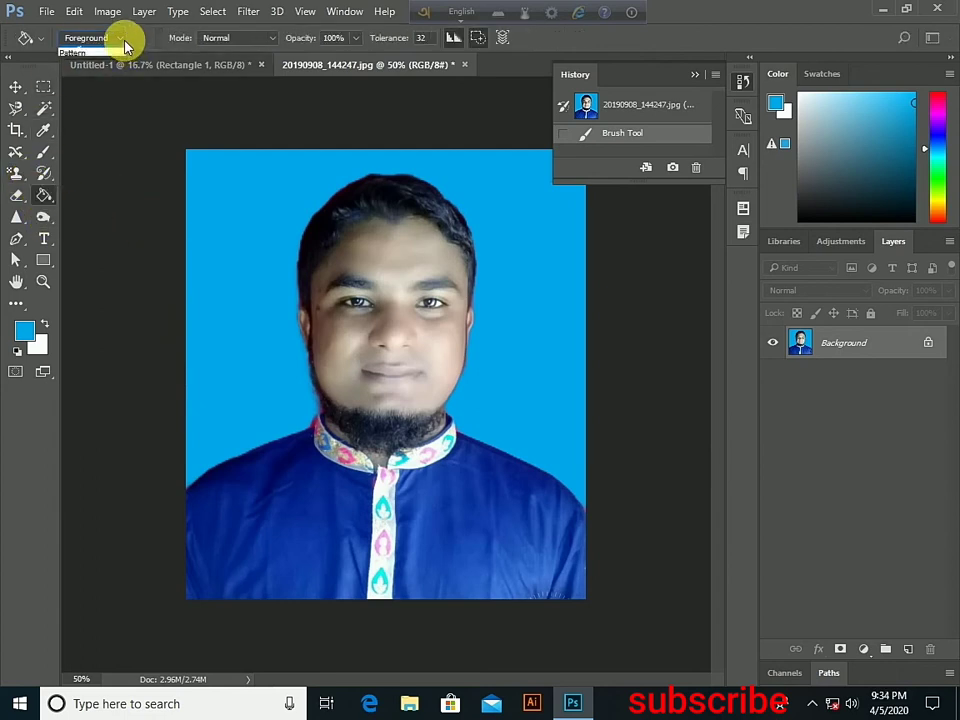
{"action": "left_click", "coordinate": [88, 54]}
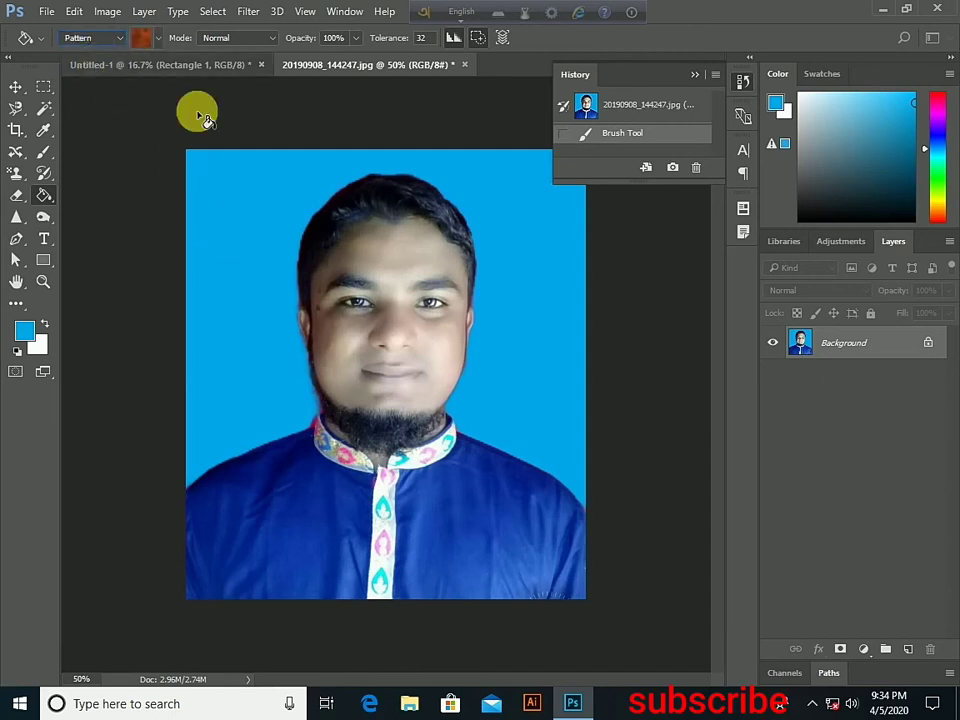
{"action": "left_click", "coordinate": [157, 38]}
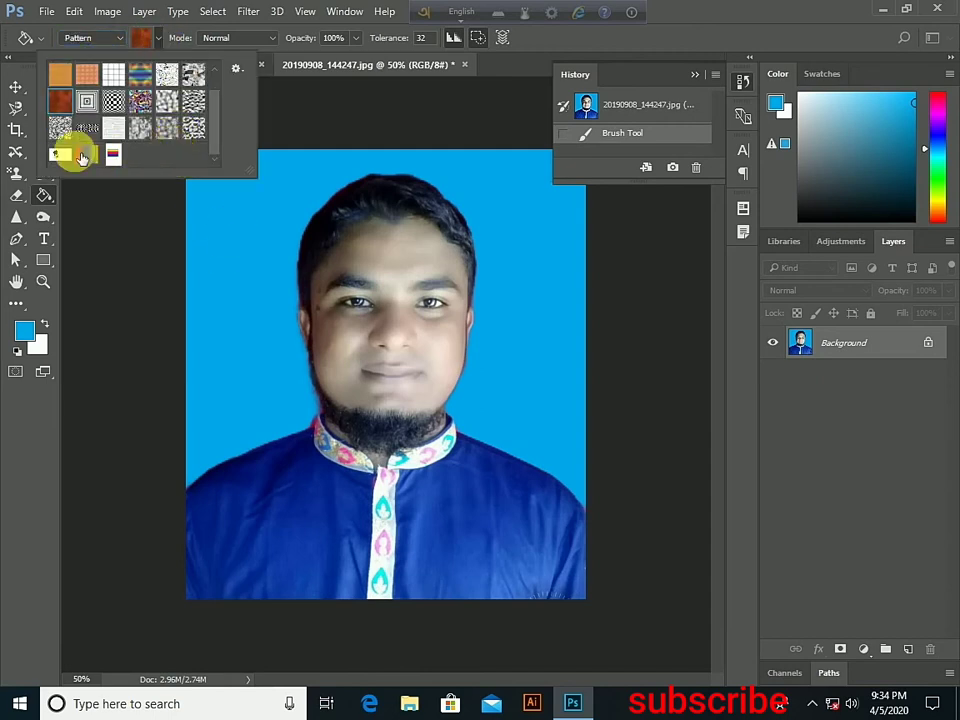
{"action": "left_click", "coordinate": [250, 292]}
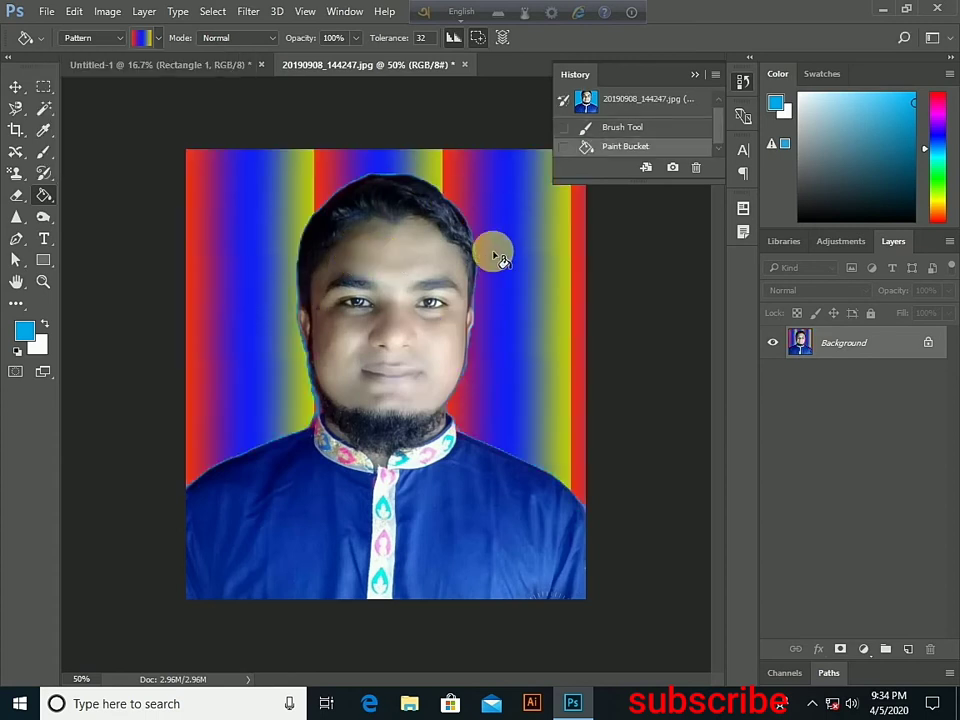
{"action": "left_click", "coordinate": [74, 12]}
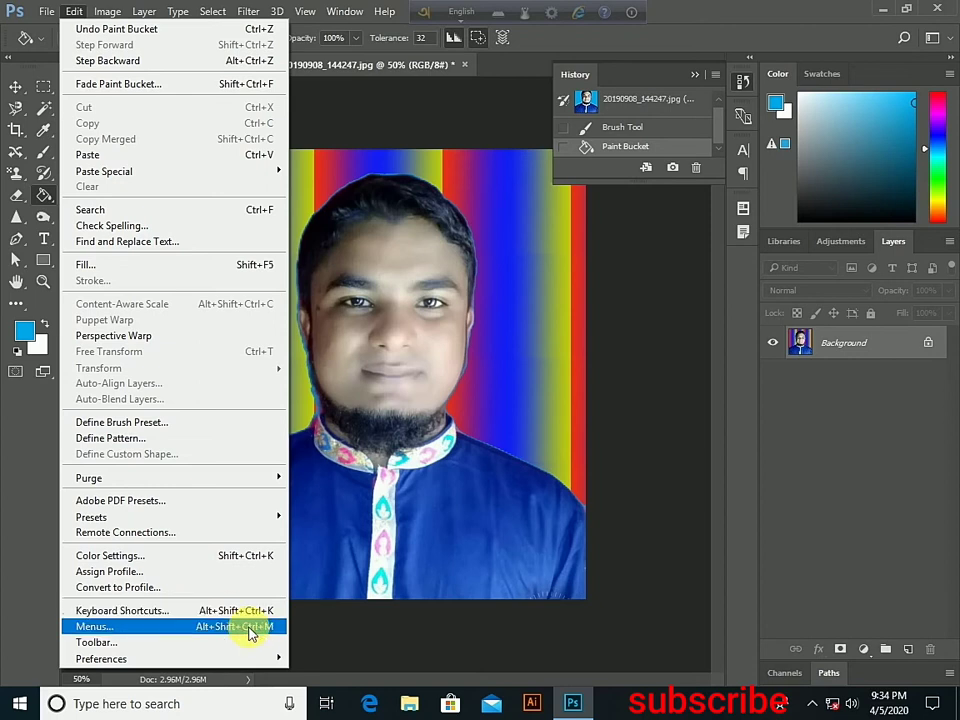
{"action": "left_click", "coordinate": [113, 650]}
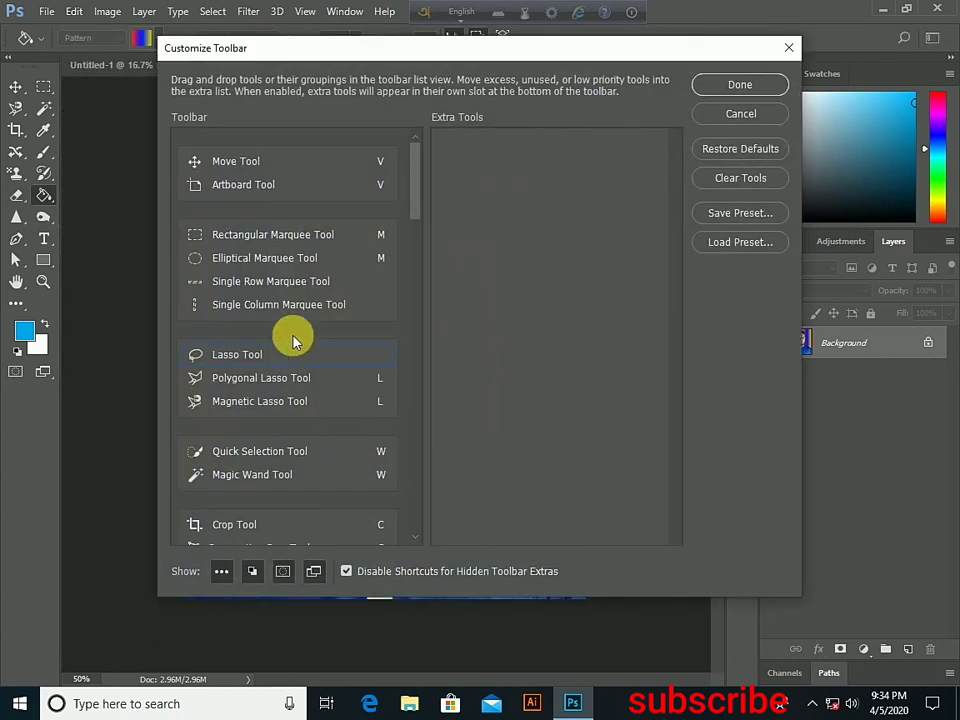
{"action": "scroll", "coordinate": [285, 270], "scroll_direction": "down", "scroll_amount": 2}
{"action": "scroll", "coordinate": [285, 272], "scroll_direction": "down", "scroll_amount": 1}
{"action": "scroll", "coordinate": [285, 283], "scroll_direction": "up", "scroll_amount": 3}
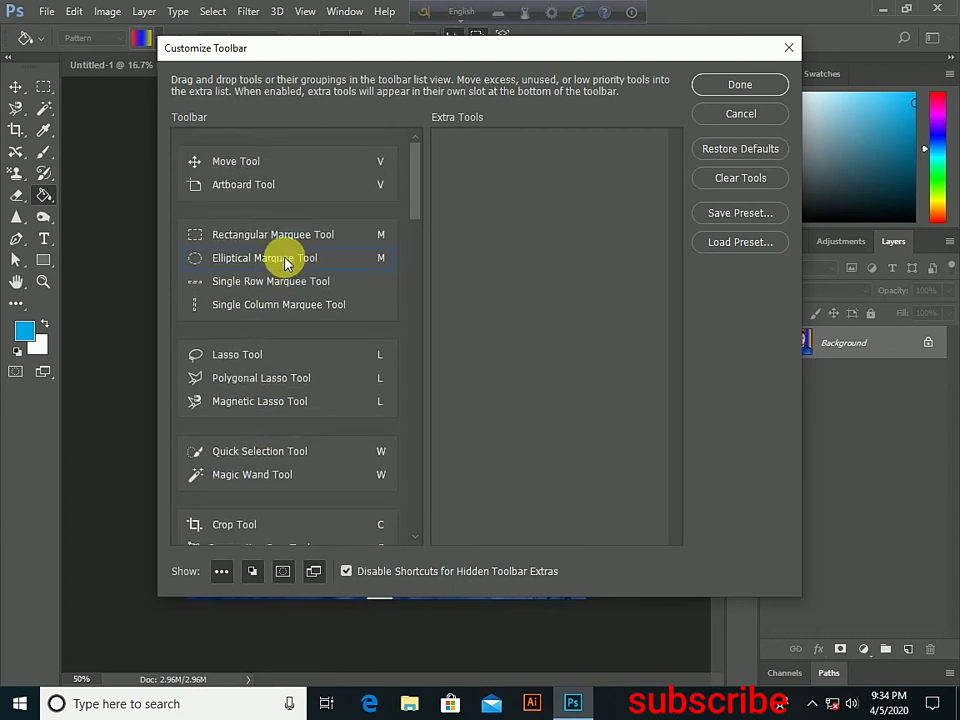
{"action": "scroll", "coordinate": [285, 257], "scroll_direction": "down", "scroll_amount": 3}
{"action": "scroll", "coordinate": [290, 360], "scroll_direction": "down", "scroll_amount": 5}
{"action": "scroll", "coordinate": [285, 372], "scroll_direction": "down", "scroll_amount": 2}
{"action": "scroll", "coordinate": [280, 375], "scroll_direction": "down", "scroll_amount": 3}
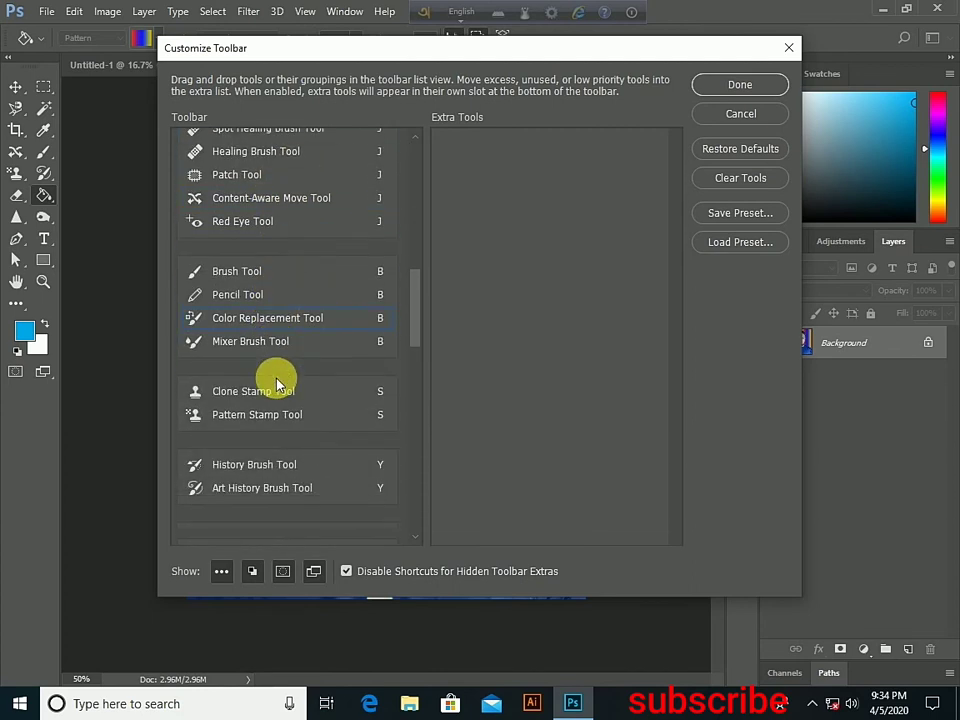
{"action": "scroll", "coordinate": [283, 393], "scroll_direction": "down", "scroll_amount": 3}
{"action": "scroll", "coordinate": [290, 420], "scroll_direction": "down", "scroll_amount": 3}
{"action": "scroll", "coordinate": [303, 445], "scroll_direction": "down", "scroll_amount": 3}
{"action": "scroll", "coordinate": [260, 410], "scroll_direction": "down", "scroll_amount": 2}
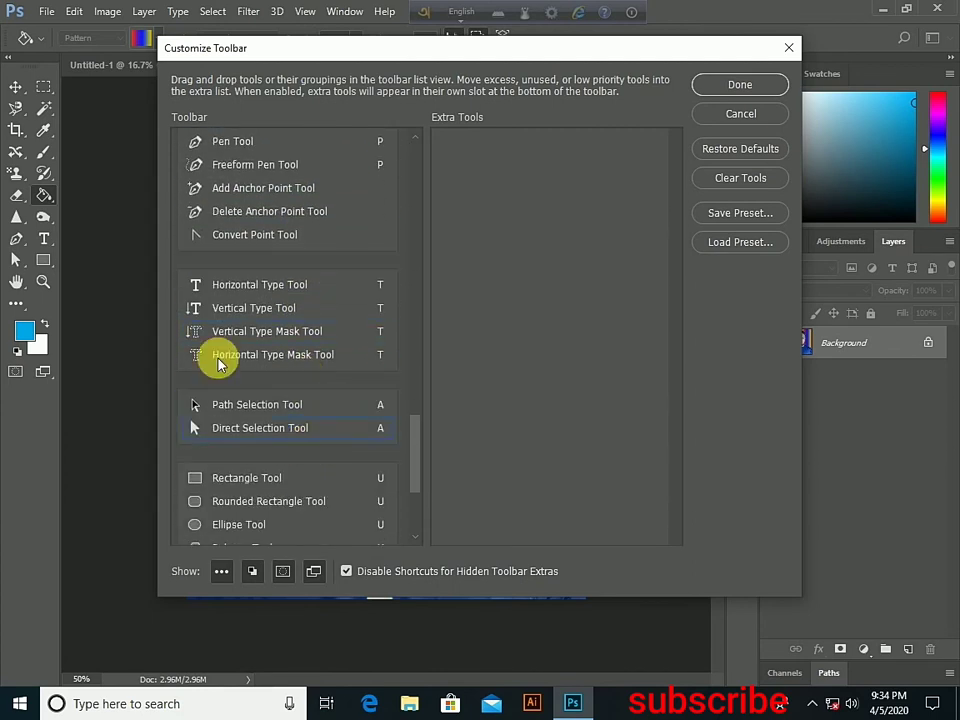
{"action": "scroll", "coordinate": [270, 300], "scroll_direction": "down", "scroll_amount": 3}
{"action": "scroll", "coordinate": [285, 343], "scroll_direction": "down", "scroll_amount": 3}
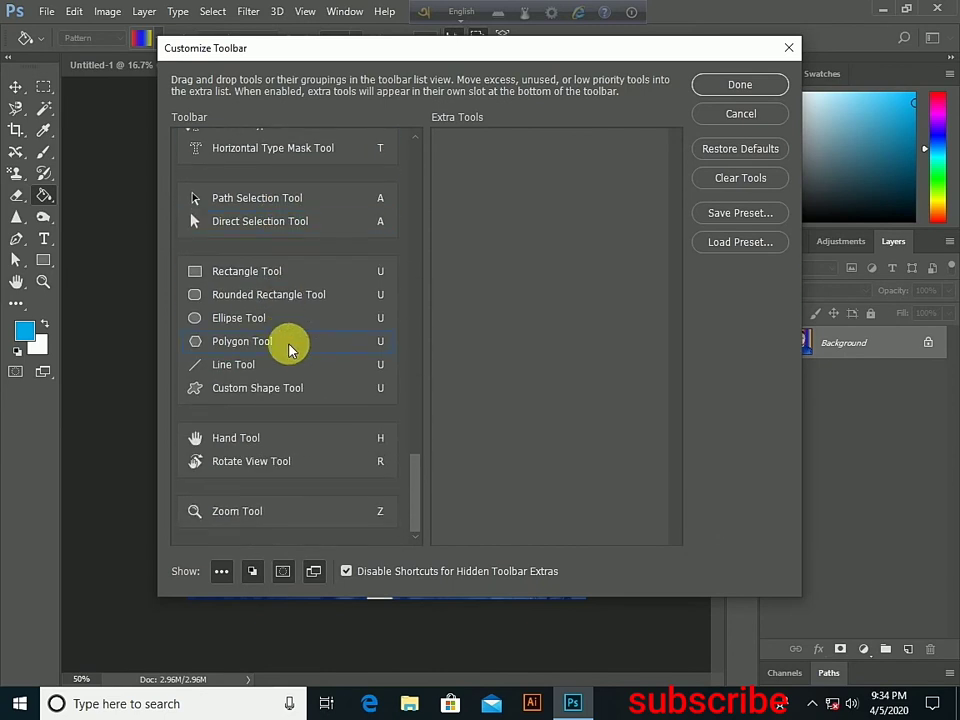
{"action": "scroll", "coordinate": [295, 360], "scroll_direction": "up", "scroll_amount": 4}
{"action": "scroll", "coordinate": [300, 325], "scroll_direction": "up", "scroll_amount": 2}
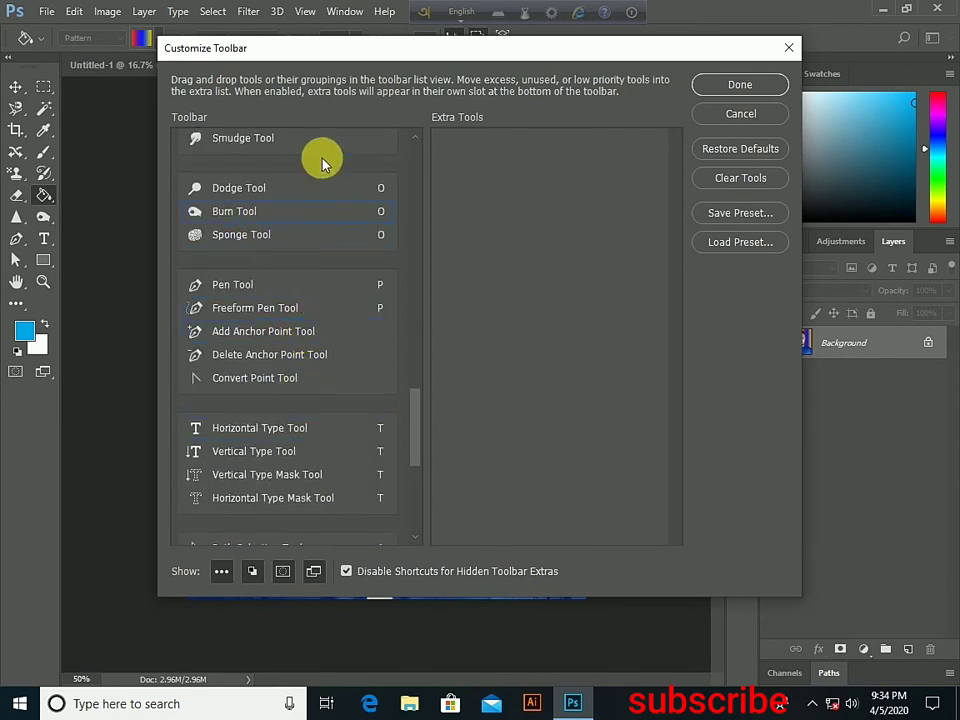
{"action": "left_click", "coordinate": [728, 117]}
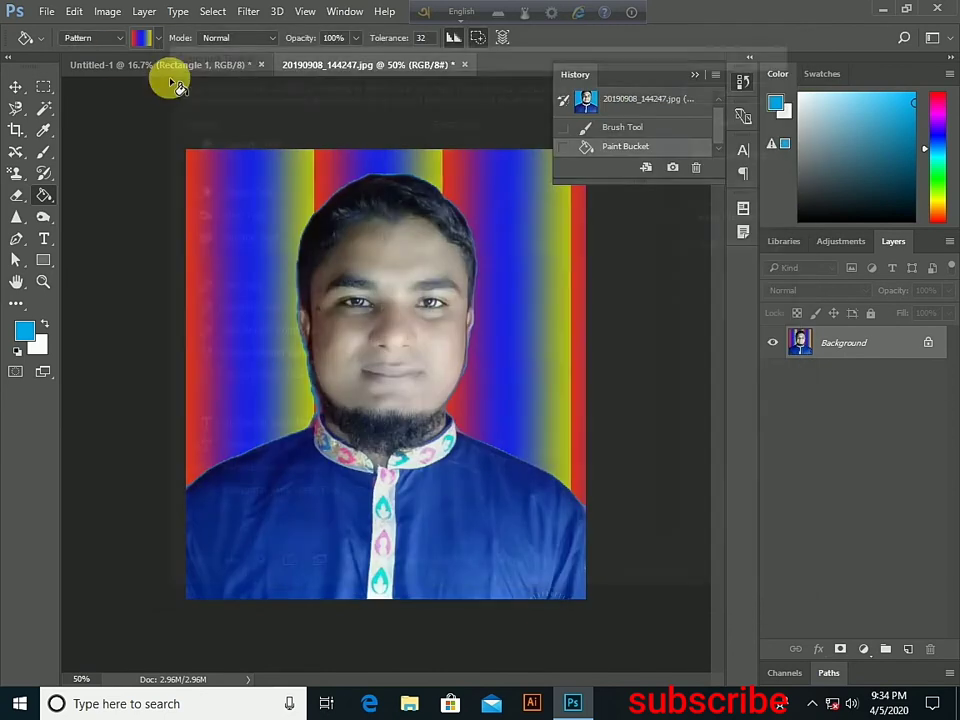
- Open Edit > Keyboard Shortcuts and browse the File menu command shortcuts
{"action": "left_click", "coordinate": [76, 15]}
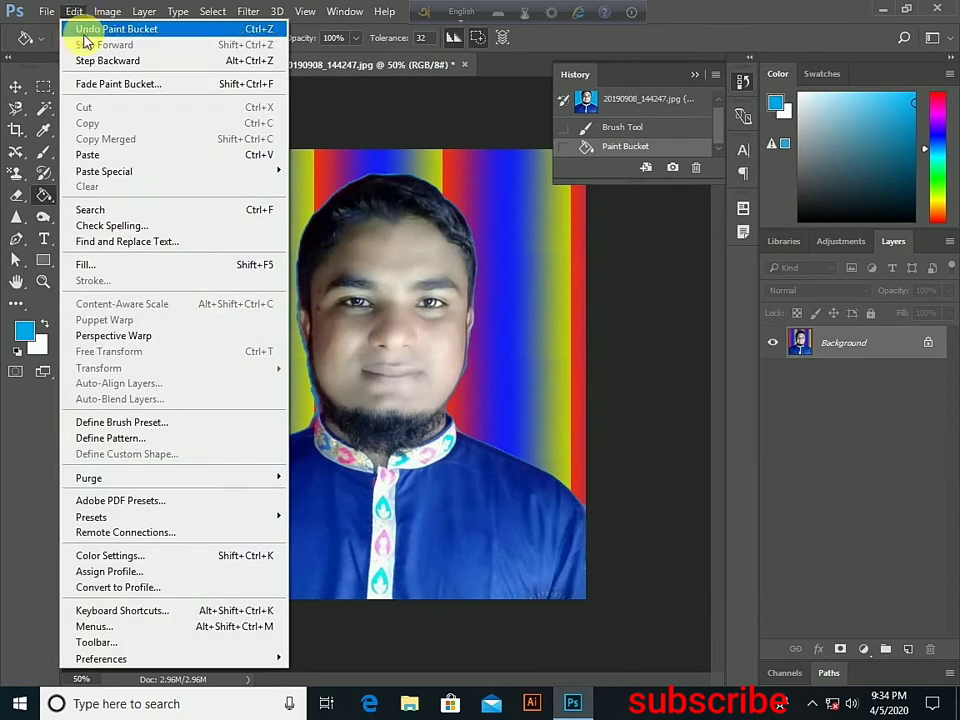
{"action": "left_click", "coordinate": [124, 612]}
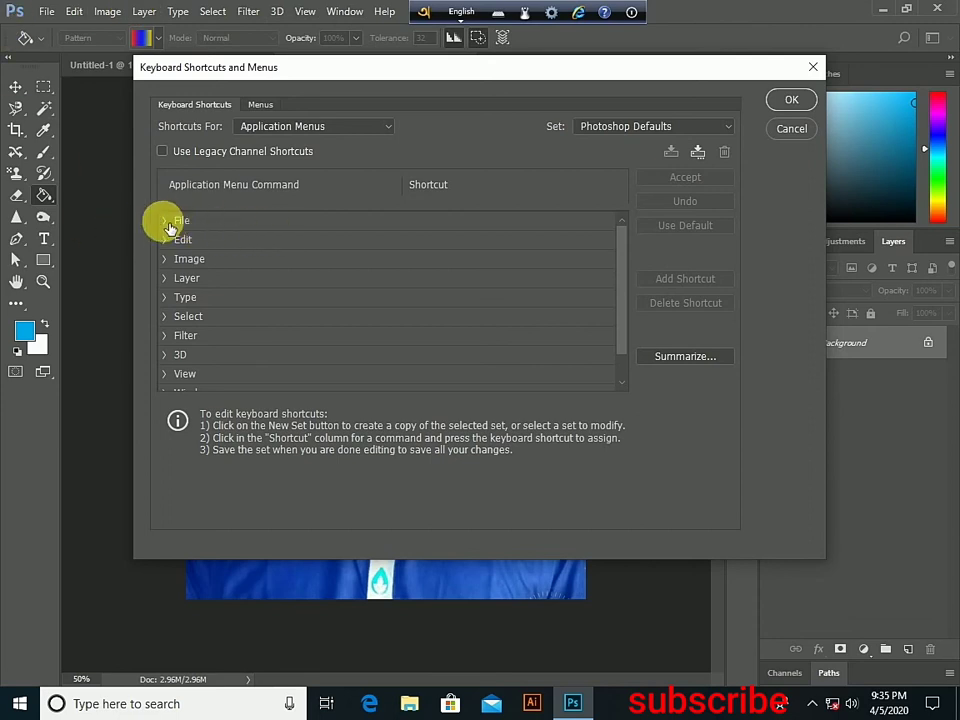
{"action": "left_click", "coordinate": [170, 224]}
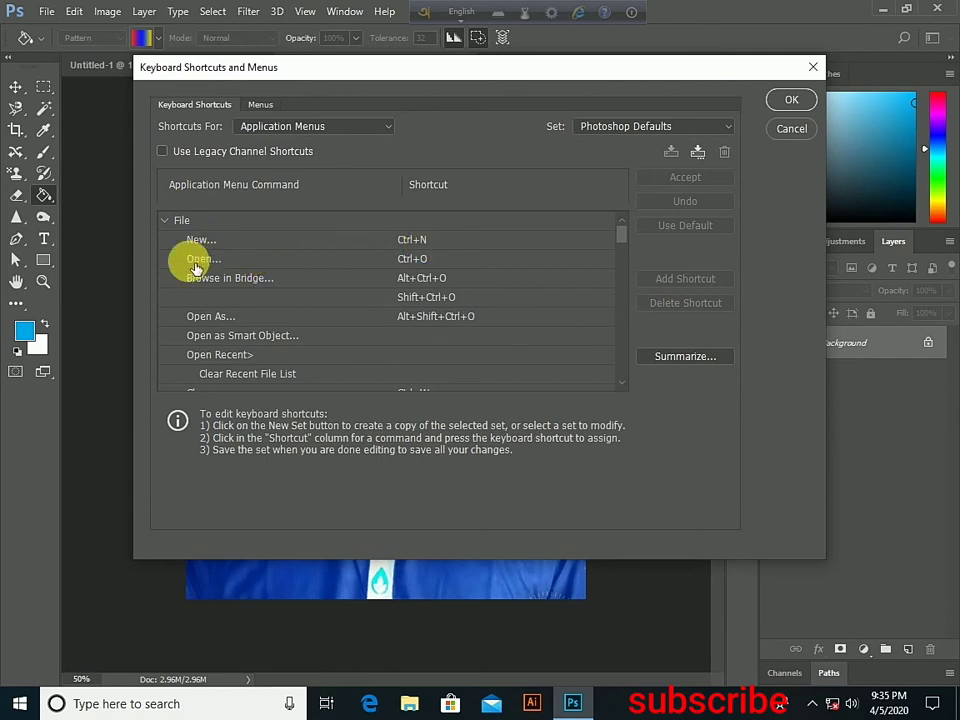
{"action": "scroll", "coordinate": [343, 305], "scroll_direction": "down", "scroll_amount": 4}
{"action": "scroll", "coordinate": [346, 316], "scroll_direction": "down", "scroll_amount": 1}
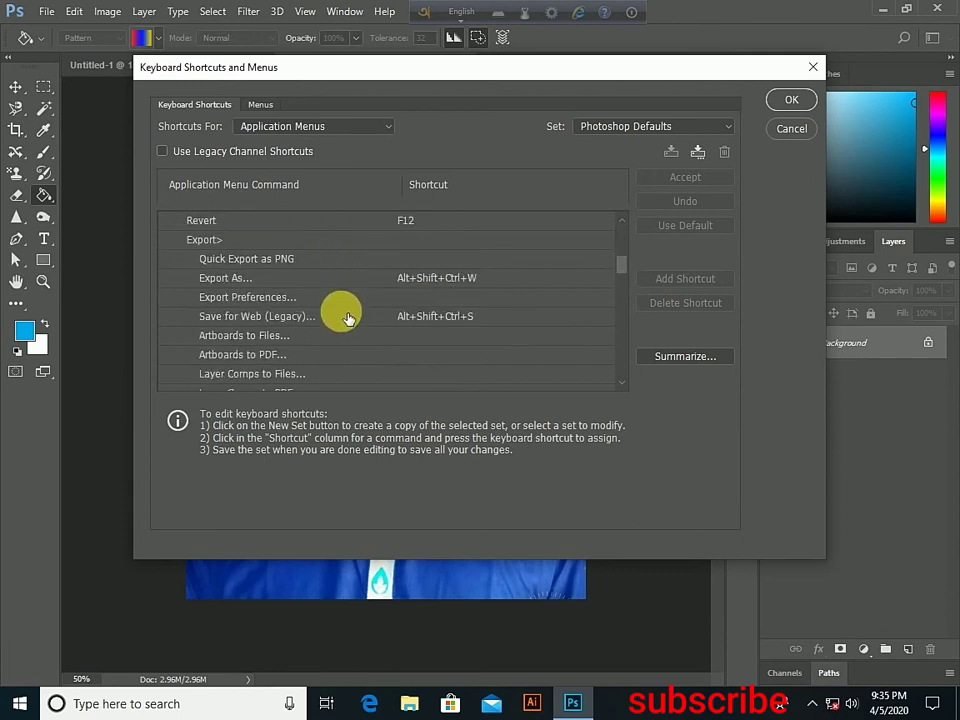
{"action": "scroll", "coordinate": [345, 315], "scroll_direction": "up", "scroll_amount": 3}
{"action": "scroll", "coordinate": [330, 295], "scroll_direction": "up", "scroll_amount": 2}
{"action": "scroll", "coordinate": [230, 285], "scroll_direction": "down", "scroll_amount": 1}
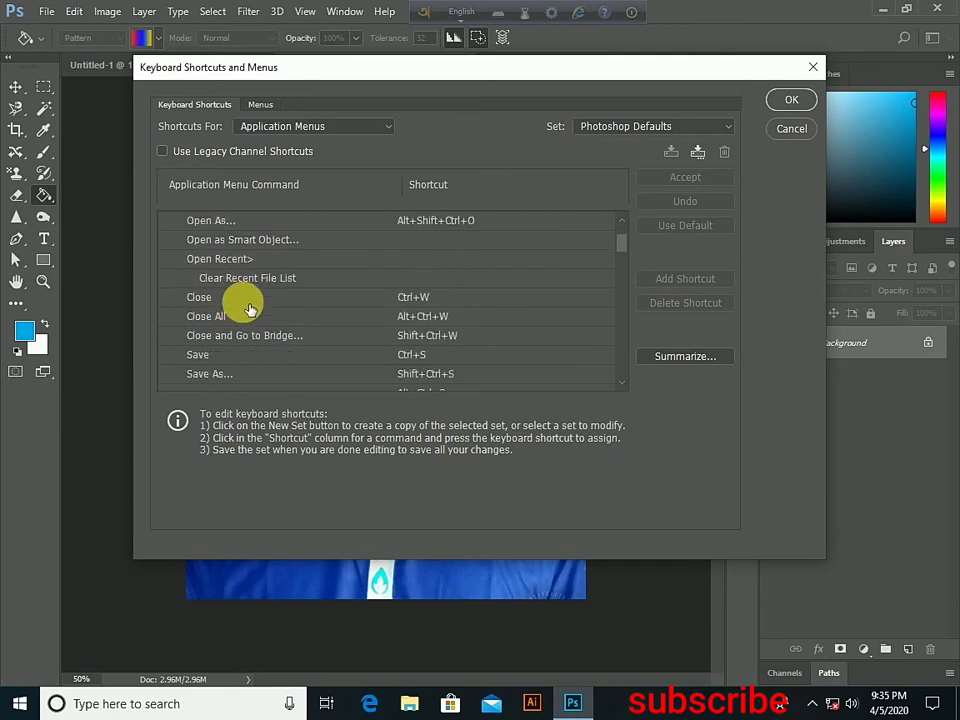
{"action": "scroll", "coordinate": [250, 308], "scroll_direction": "down", "scroll_amount": 2}
{"action": "scroll", "coordinate": [250, 308], "scroll_direction": "down", "scroll_amount": 3}
{"action": "scroll", "coordinate": [250, 308], "scroll_direction": "down", "scroll_amount": 3}
{"action": "scroll", "coordinate": [250, 308], "scroll_direction": "down", "scroll_amount": 3}
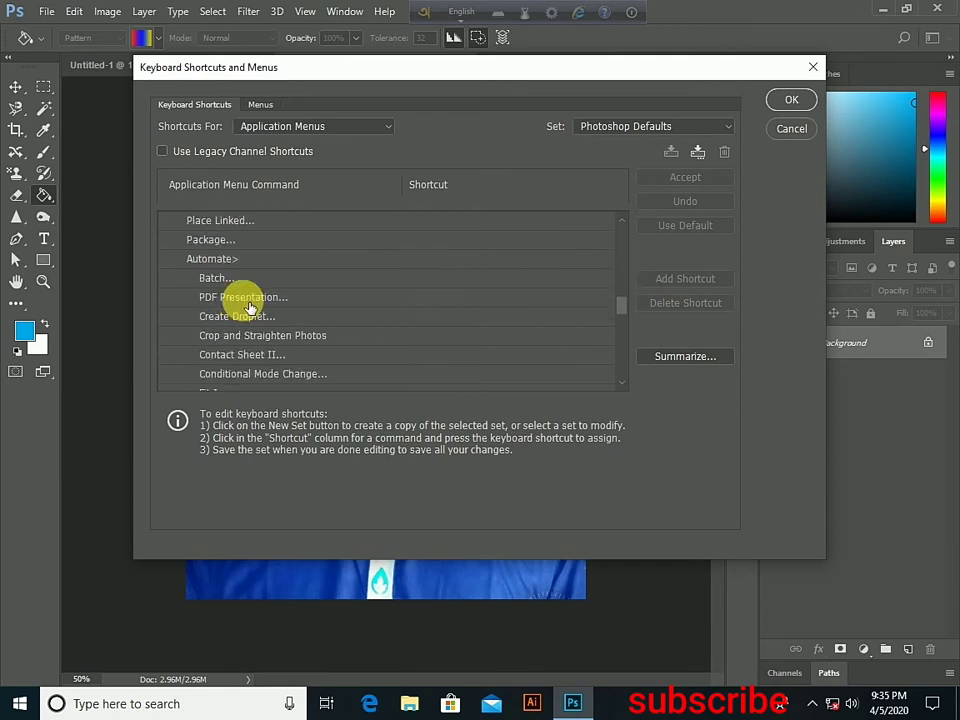
{"action": "scroll", "coordinate": [250, 305], "scroll_direction": "down", "scroll_amount": 2}
{"action": "scroll", "coordinate": [250, 305], "scroll_direction": "down", "scroll_amount": 3}
{"action": "scroll", "coordinate": [250, 305], "scroll_direction": "down", "scroll_amount": 2}
{"action": "scroll", "coordinate": [253, 300], "scroll_direction": "down", "scroll_amount": 2}
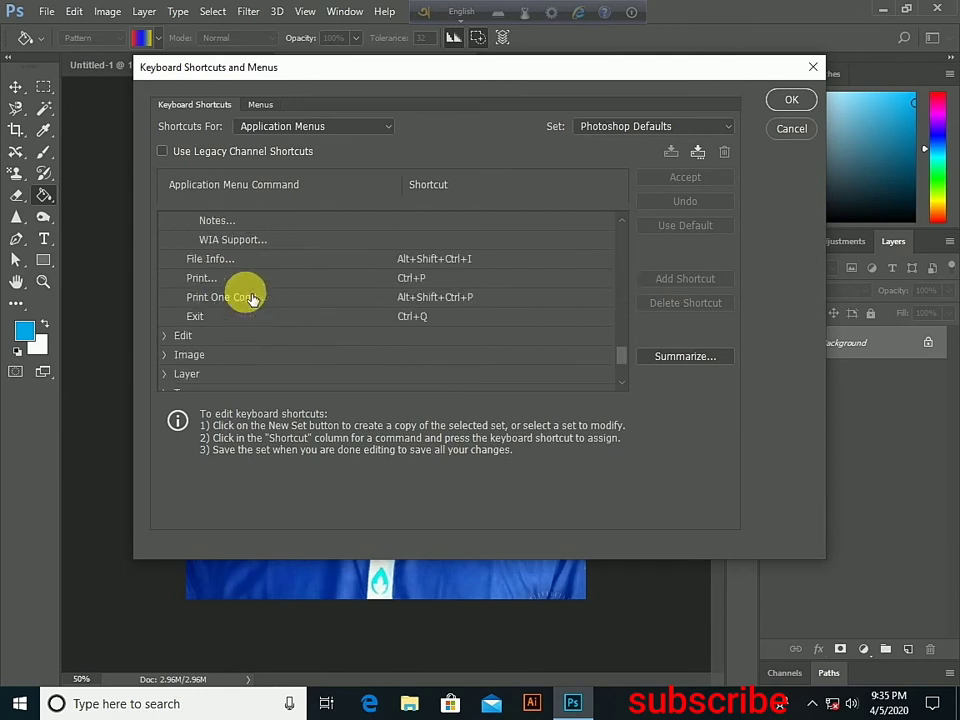
{"action": "scroll", "coordinate": [250, 298], "scroll_direction": "down", "scroll_amount": 1}
- Expand the Edit menu commands to review shortcuts such as Undo/Redo Ctrl+Z
{"action": "left_click", "coordinate": [166, 277]}
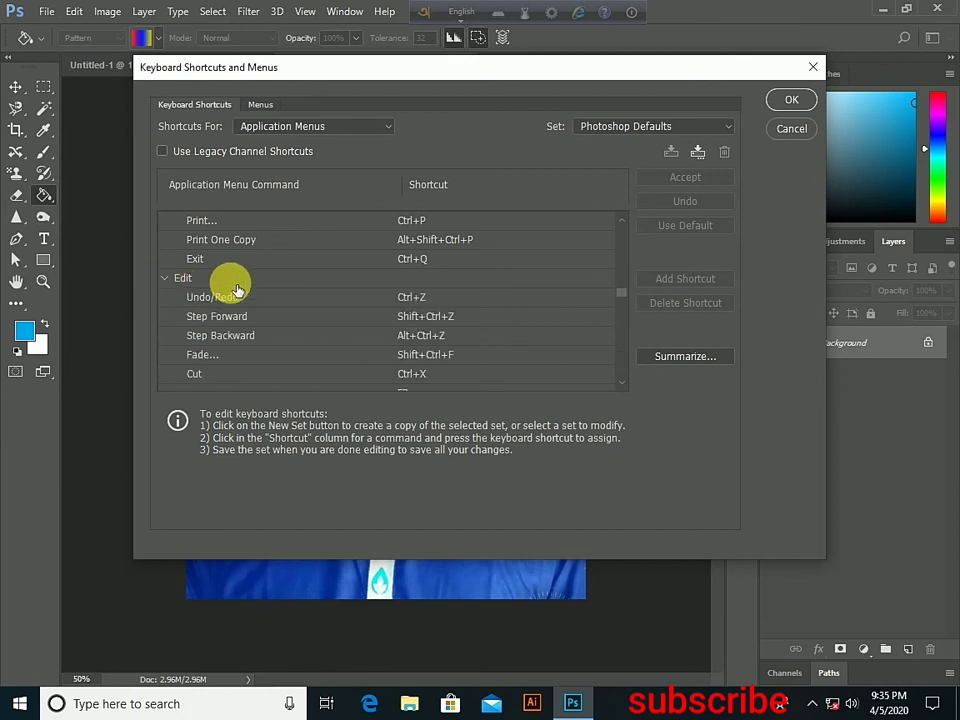
{"action": "scroll", "coordinate": [240, 293], "scroll_direction": "down", "scroll_amount": 1}
{"action": "scroll", "coordinate": [220, 320], "scroll_direction": "up", "scroll_amount": 1}
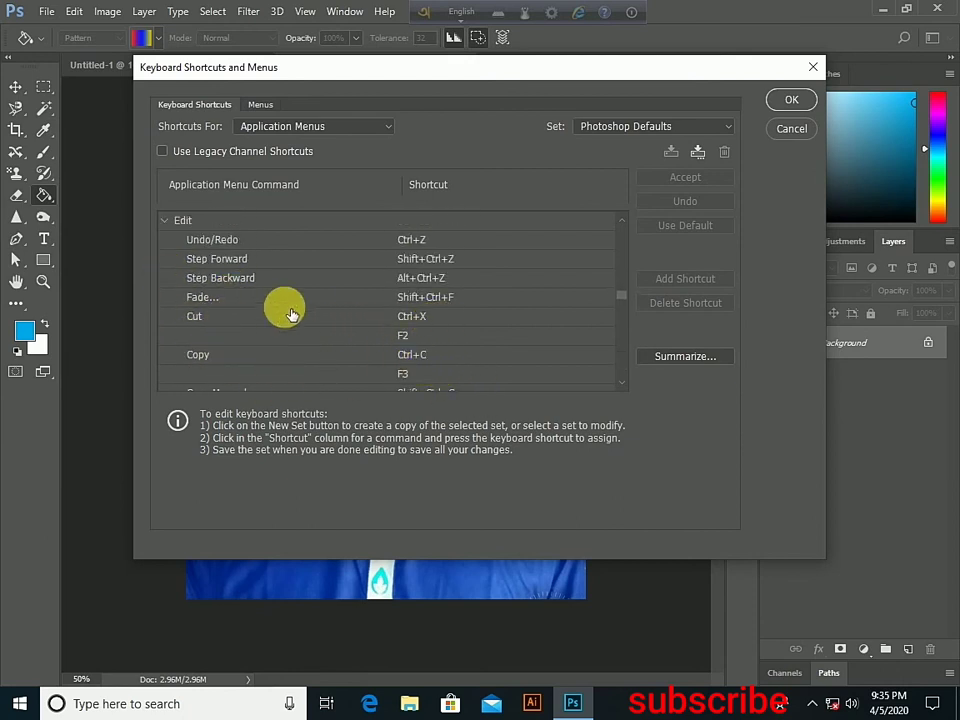
{"action": "scroll", "coordinate": [218, 293], "scroll_direction": "up", "scroll_amount": 1}
{"action": "scroll", "coordinate": [218, 293], "scroll_direction": "up", "scroll_amount": 2}
{"action": "scroll", "coordinate": [216, 280], "scroll_direction": "up", "scroll_amount": 1}
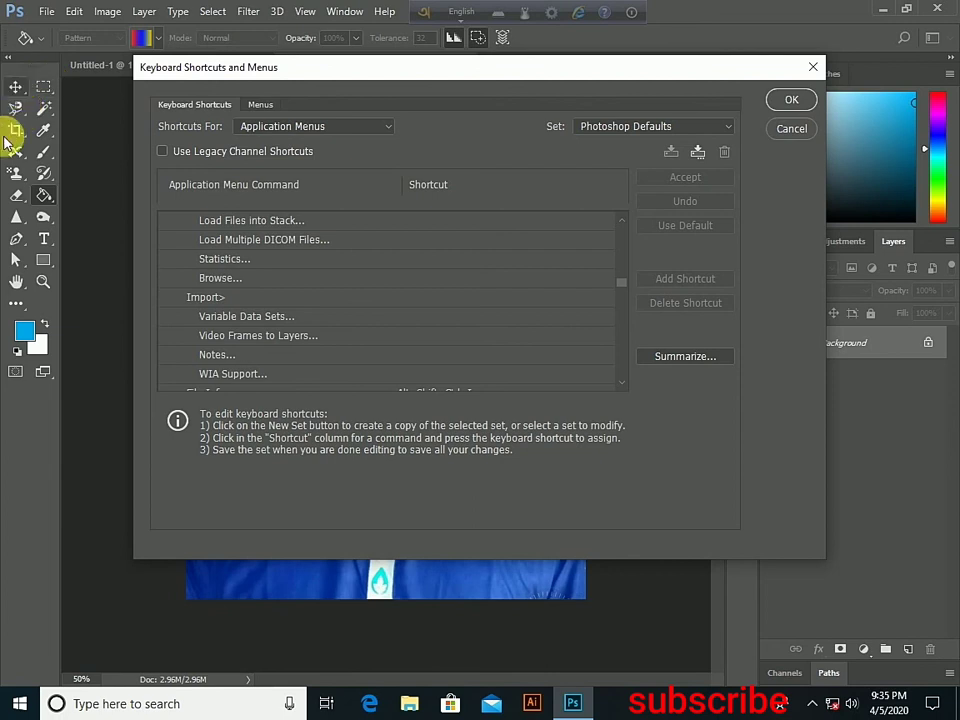
{"action": "left_click", "coordinate": [386, 130]}
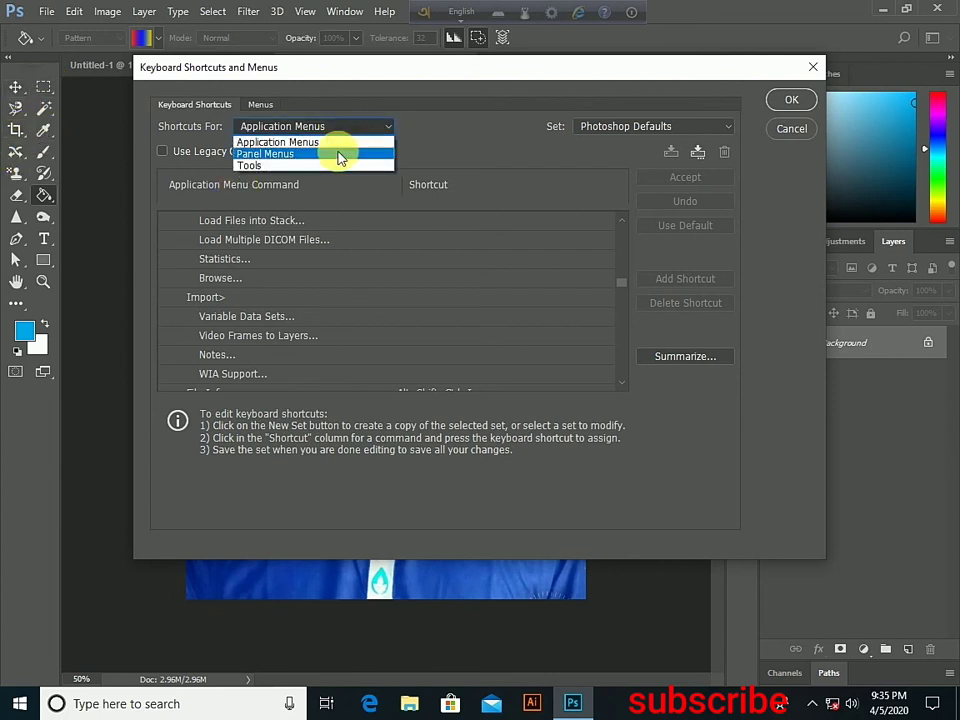
- Show Panel Menus shortcuts and browse the expanded 3D panel commands
{"action": "left_click", "coordinate": [283, 155]}
{"action": "scroll", "coordinate": [193, 277], "scroll_direction": "down", "scroll_amount": 1}
{"action": "scroll", "coordinate": [215, 245], "scroll_direction": "down", "scroll_amount": 1}
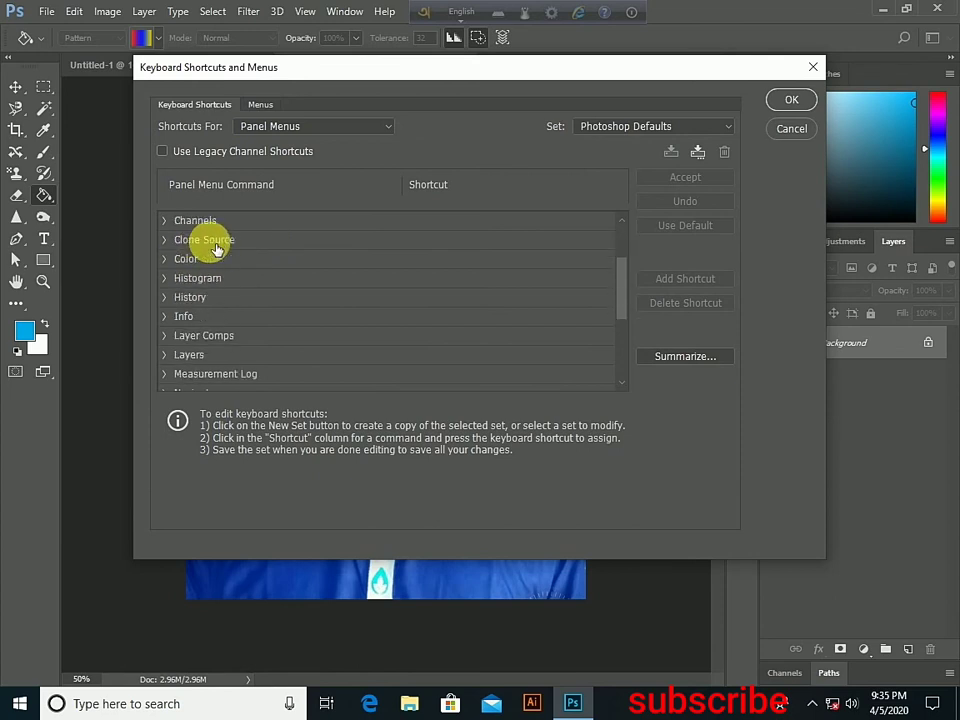
{"action": "scroll", "coordinate": [215, 245], "scroll_direction": "down", "scroll_amount": 2}
{"action": "scroll", "coordinate": [220, 245], "scroll_direction": "down", "scroll_amount": 1}
{"action": "scroll", "coordinate": [222, 246], "scroll_direction": "up", "scroll_amount": 2}
{"action": "scroll", "coordinate": [222, 246], "scroll_direction": "up", "scroll_amount": 4}
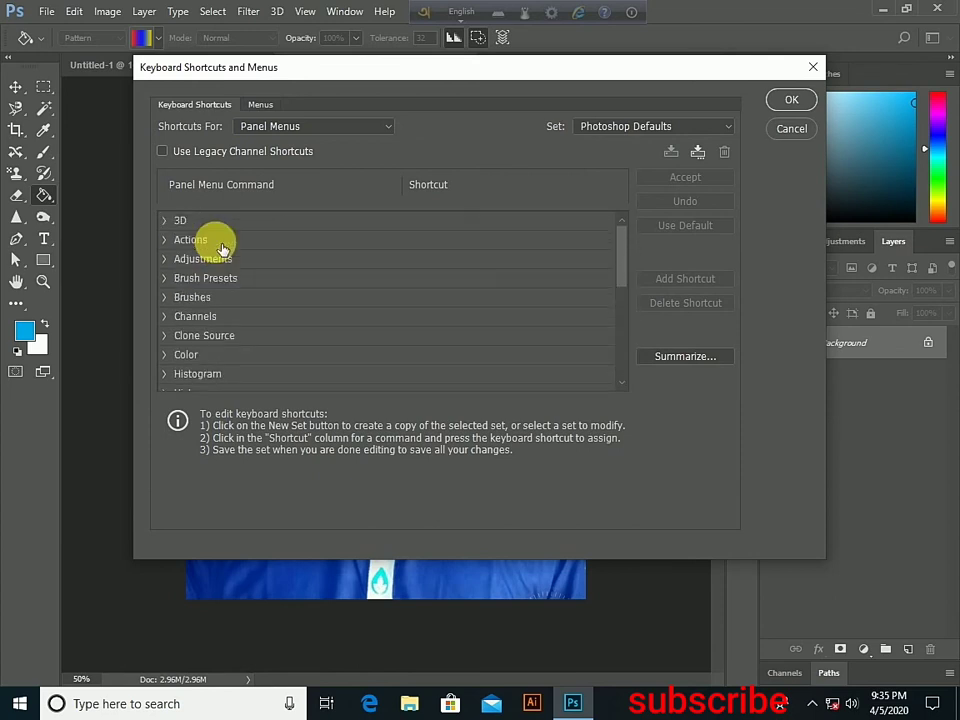
{"action": "left_click", "coordinate": [174, 222]}
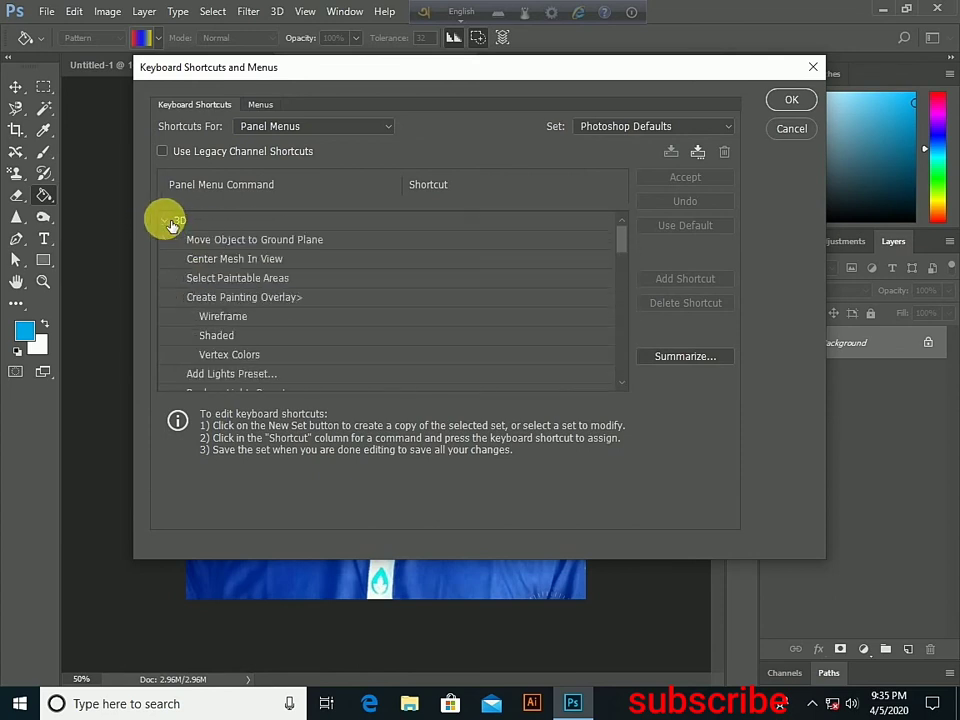
{"action": "scroll", "coordinate": [262, 278], "scroll_direction": "down", "scroll_amount": 2}
{"action": "scroll", "coordinate": [272, 290], "scroll_direction": "down", "scroll_amount": 2}
{"action": "scroll", "coordinate": [188, 252], "scroll_direction": "up", "scroll_amount": 2}
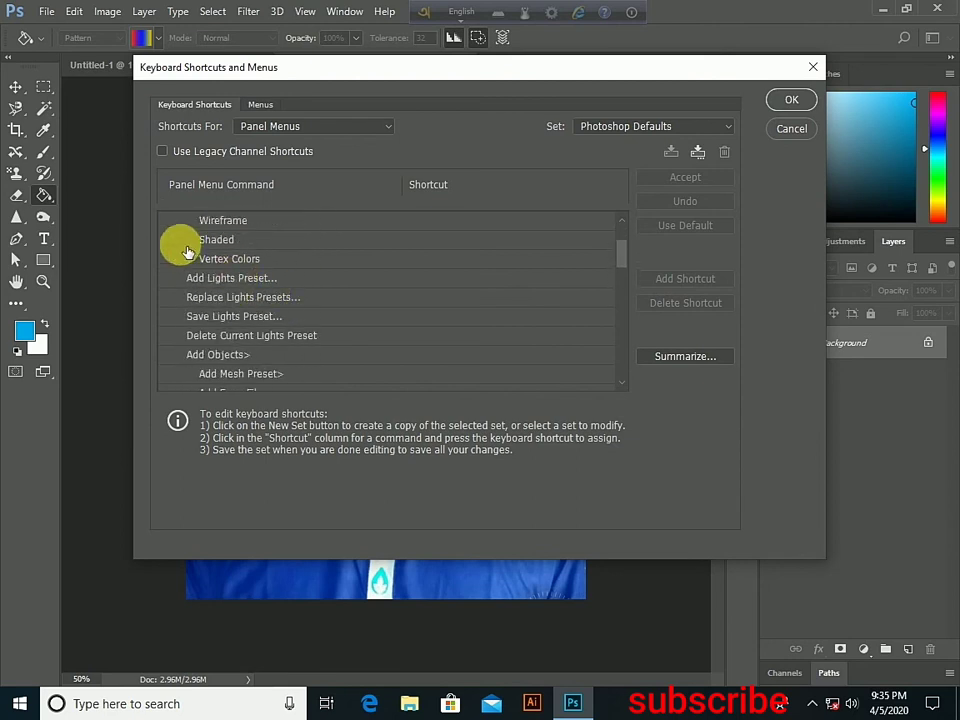
- Review the Tools shortcut list, then cancel the window without changes
{"action": "left_click", "coordinate": [370, 126]}
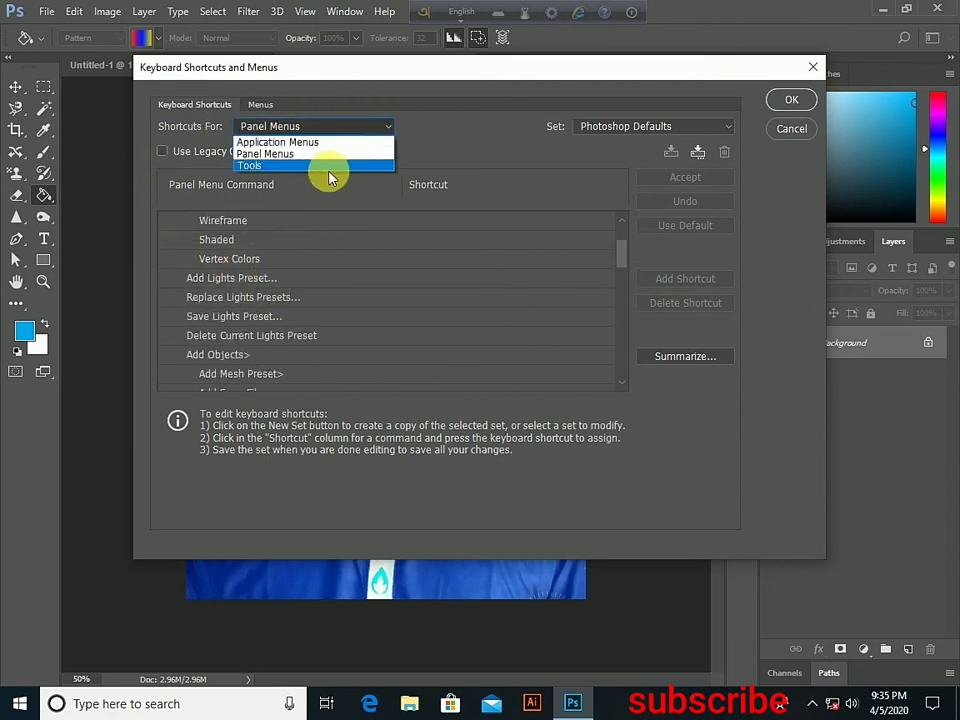
{"action": "left_click", "coordinate": [300, 166]}
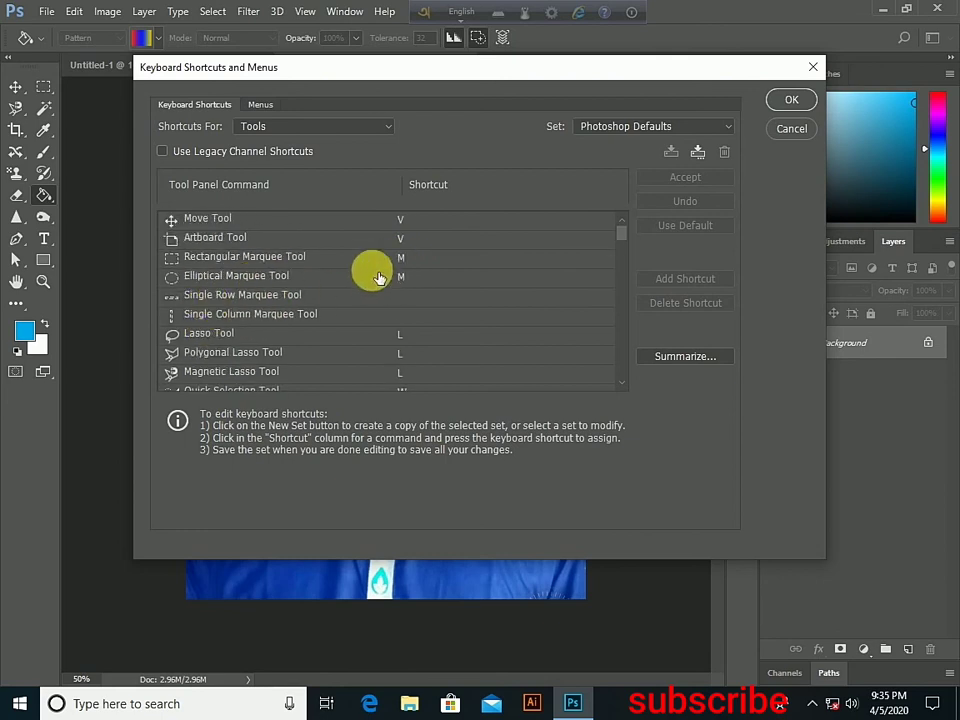
{"action": "scroll", "coordinate": [245, 285], "scroll_direction": "down", "scroll_amount": 2}
{"action": "scroll", "coordinate": [254, 285], "scroll_direction": "down", "scroll_amount": 2}
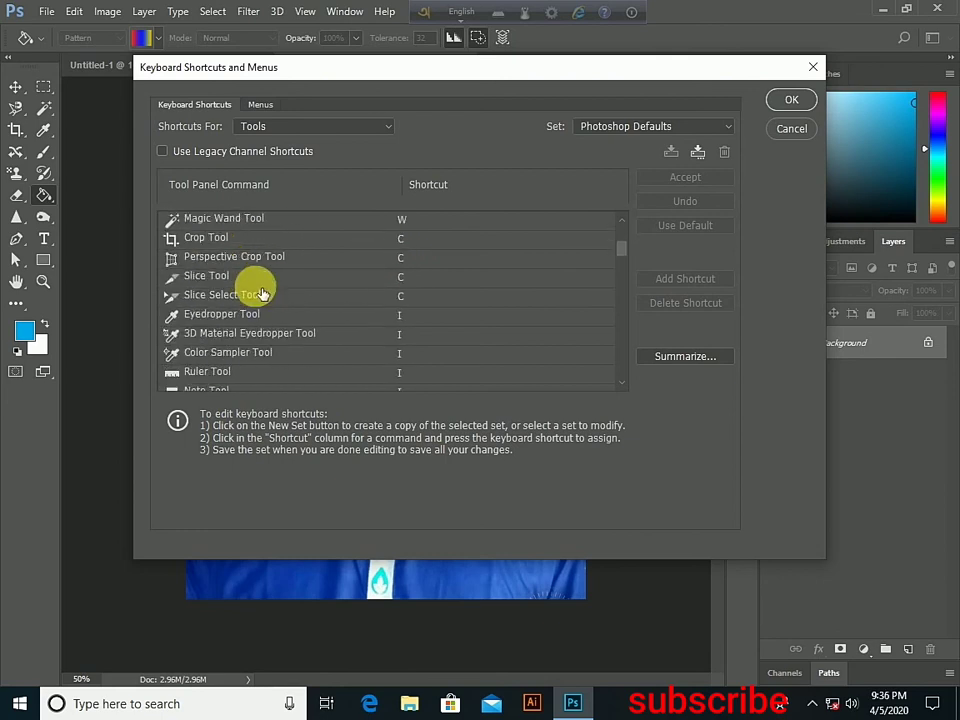
{"action": "scroll", "coordinate": [256, 284], "scroll_direction": "up", "scroll_amount": 1}
{"action": "scroll", "coordinate": [255, 287], "scroll_direction": "down", "scroll_amount": 2}
{"action": "scroll", "coordinate": [173, 328], "scroll_direction": "down", "scroll_amount": 2}
{"action": "scroll", "coordinate": [190, 335], "scroll_direction": "down", "scroll_amount": 3}
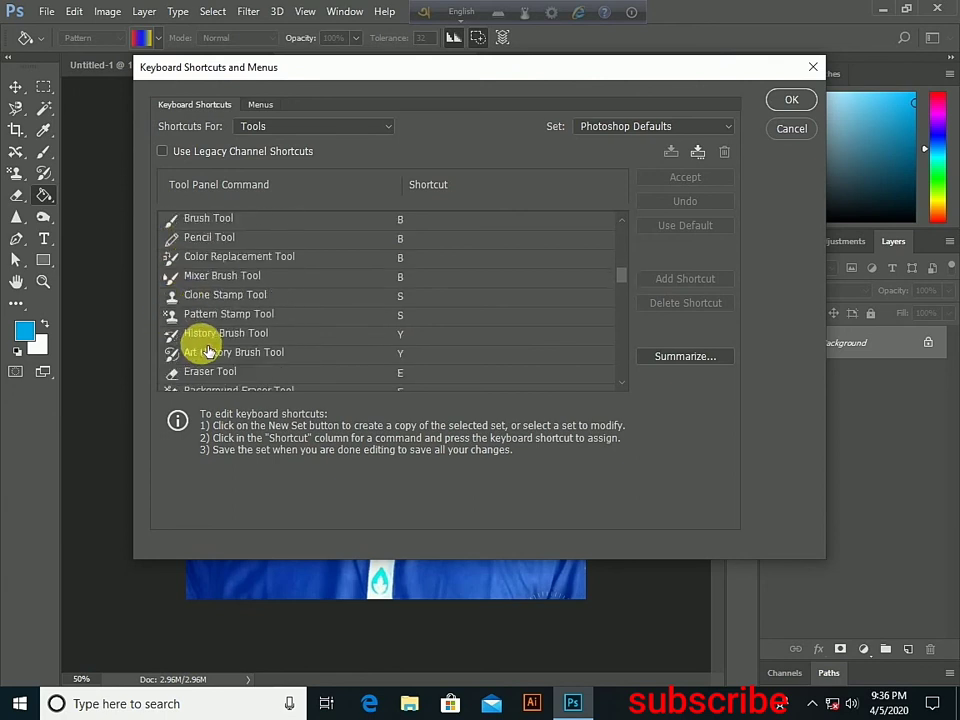
{"action": "scroll", "coordinate": [240, 328], "scroll_direction": "down", "scroll_amount": 2}
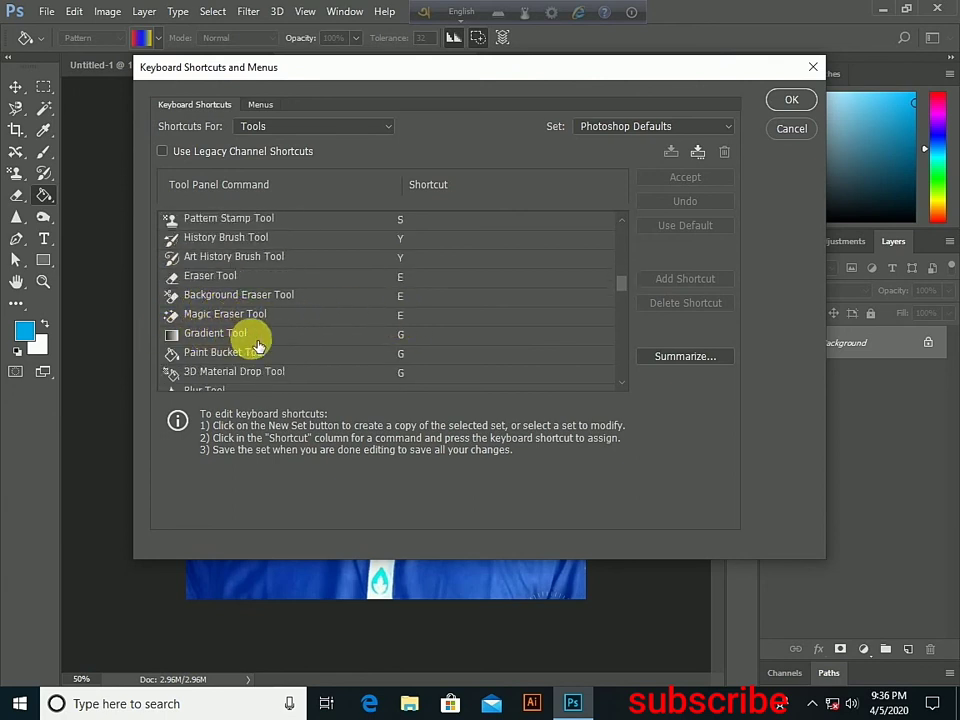
{"action": "scroll", "coordinate": [220, 340], "scroll_direction": "down", "scroll_amount": 2}
{"action": "scroll", "coordinate": [229, 315], "scroll_direction": "down", "scroll_amount": 4}
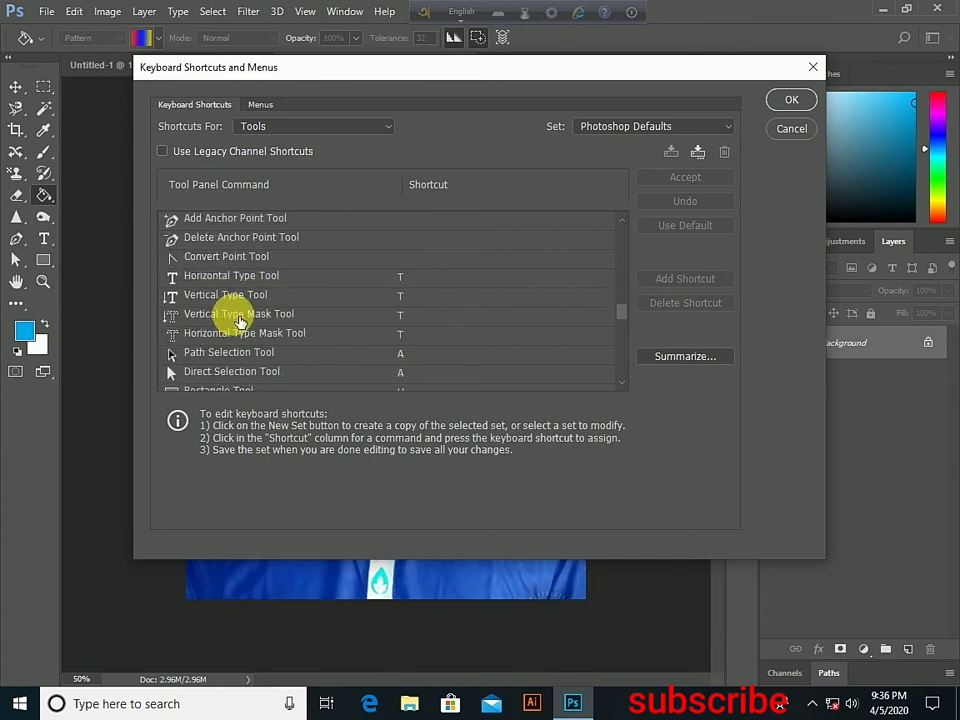
{"action": "scroll", "coordinate": [240, 305], "scroll_direction": "down", "scroll_amount": 2}
{"action": "scroll", "coordinate": [270, 340], "scroll_direction": "down", "scroll_amount": 3}
{"action": "scroll", "coordinate": [278, 368], "scroll_direction": "down", "scroll_amount": 3}
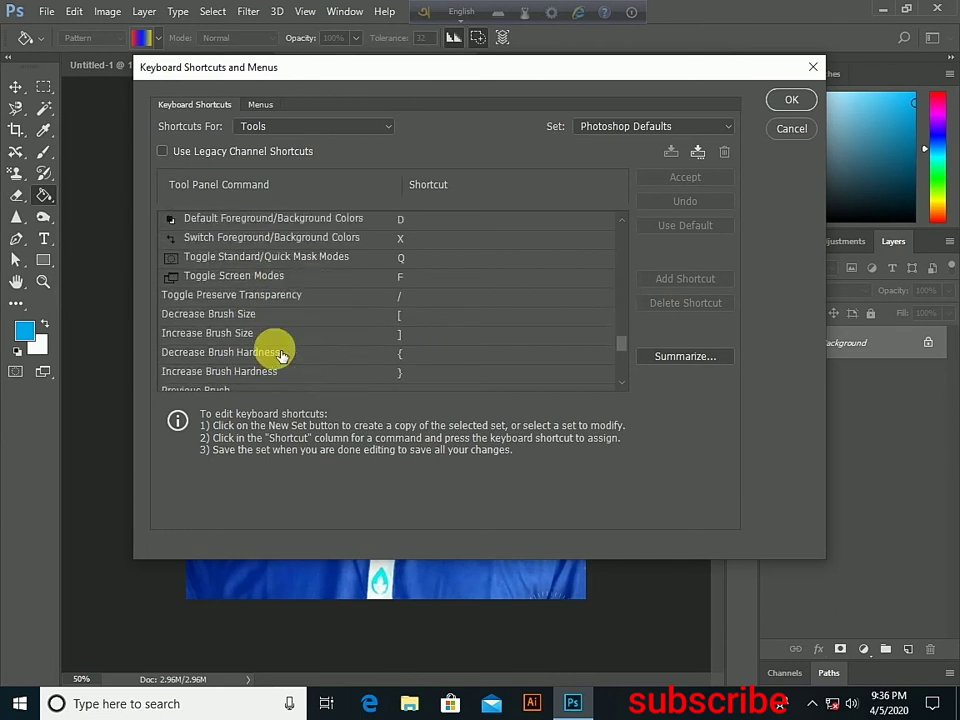
{"action": "scroll", "coordinate": [278, 353], "scroll_direction": "up", "scroll_amount": 2}
{"action": "scroll", "coordinate": [272, 349], "scroll_direction": "up", "scroll_amount": 2}
{"action": "scroll", "coordinate": [225, 318], "scroll_direction": "up", "scroll_amount": 2}
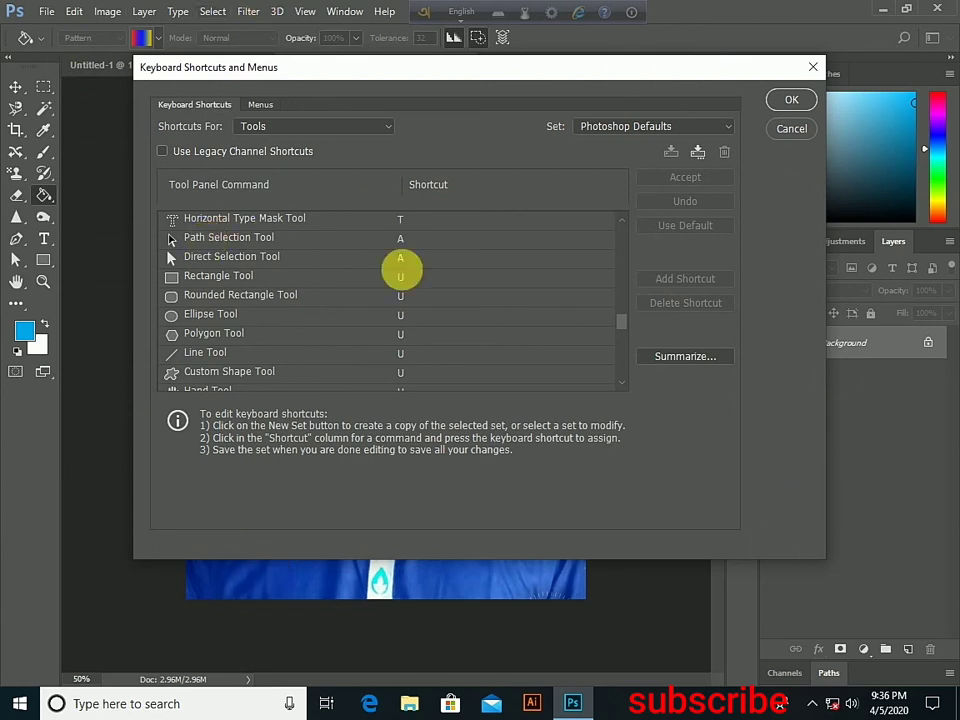
{"action": "left_click", "coordinate": [791, 130]}
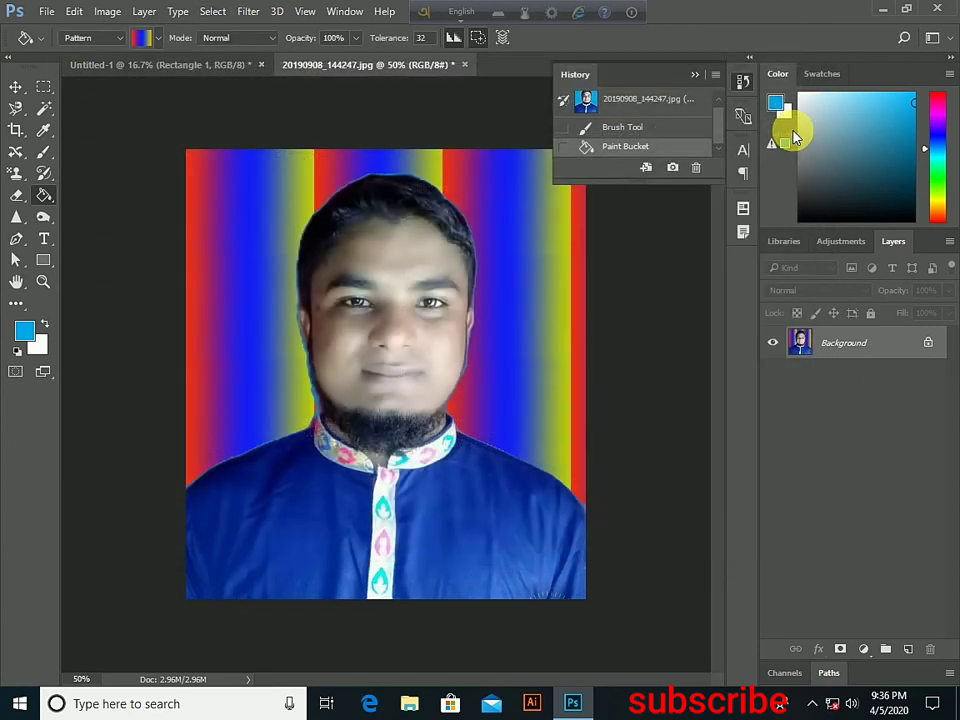
- Convert the portrait to Grayscale, discarding colour, then revert to the original History snapshot
{"action": "left_click", "coordinate": [76, 12]}
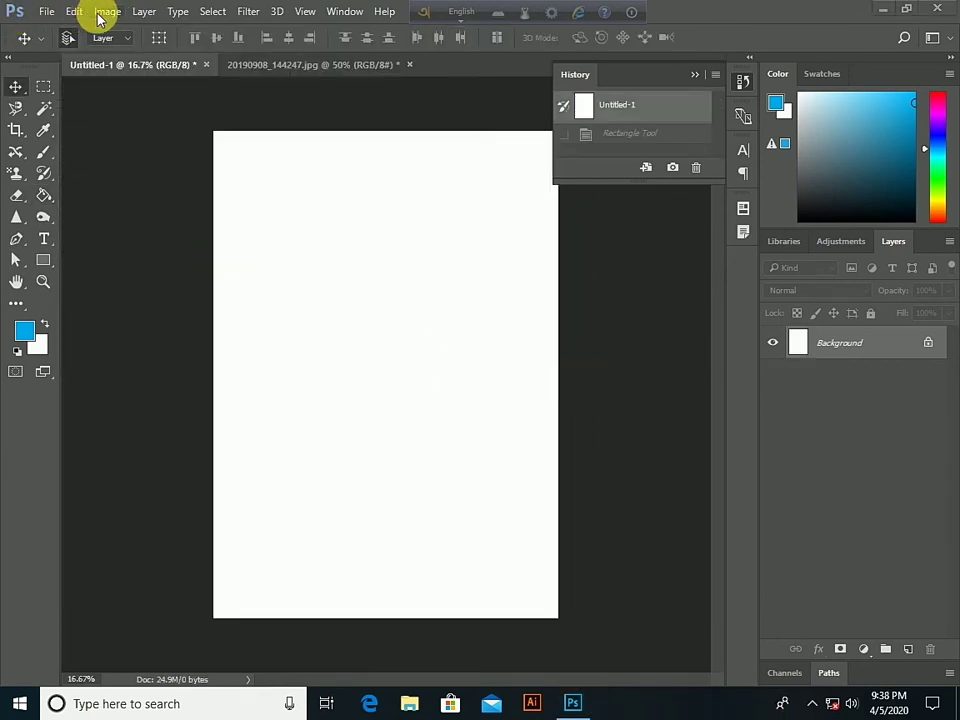
{"action": "left_click", "coordinate": [106, 12]}
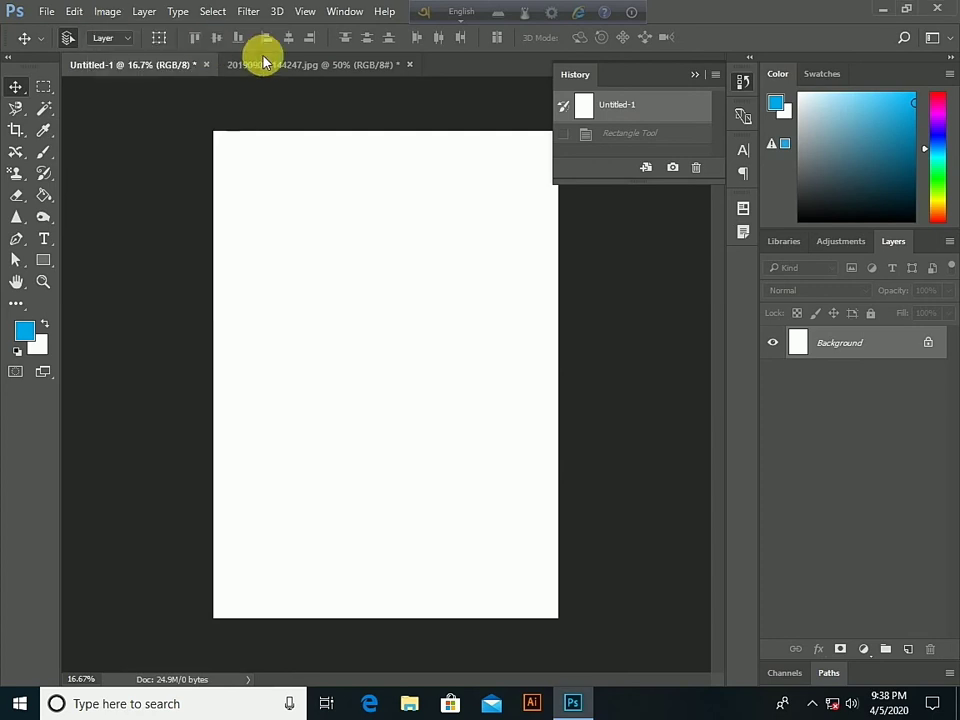
{"action": "left_click", "coordinate": [274, 63]}
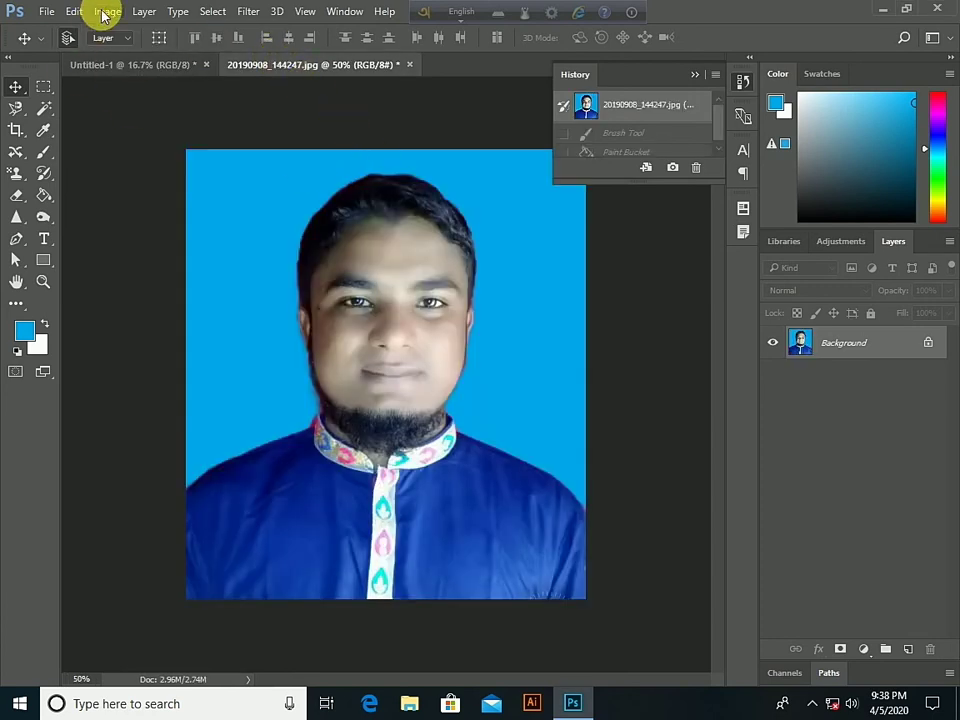
{"action": "left_click", "coordinate": [106, 12]}
{"action": "mouse_move", "coordinate": [150, 29]}
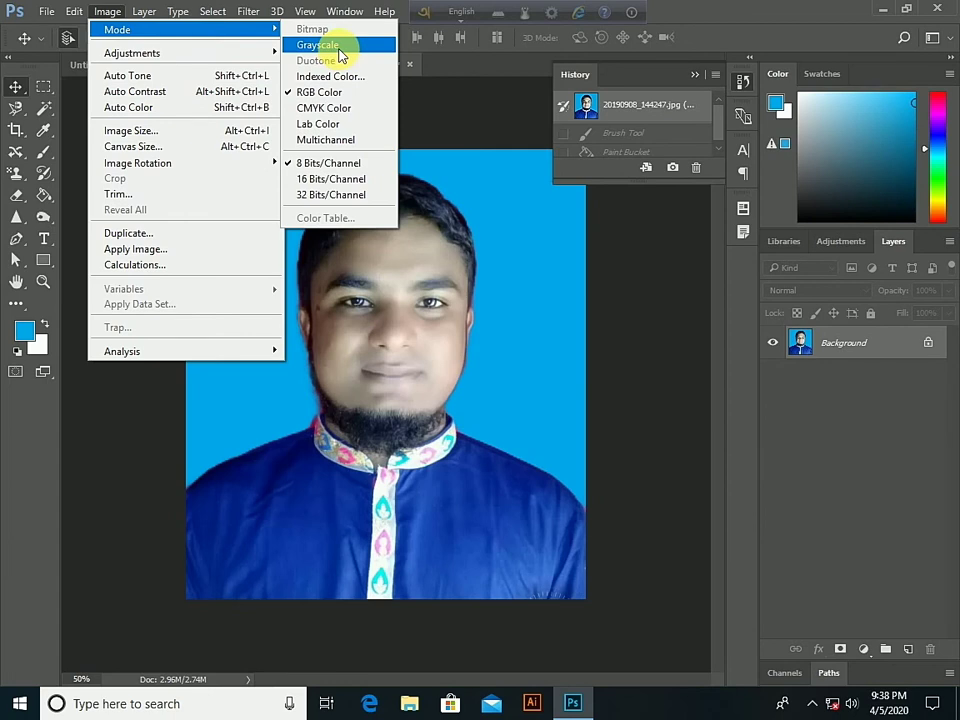
{"action": "left_click", "coordinate": [340, 56]}
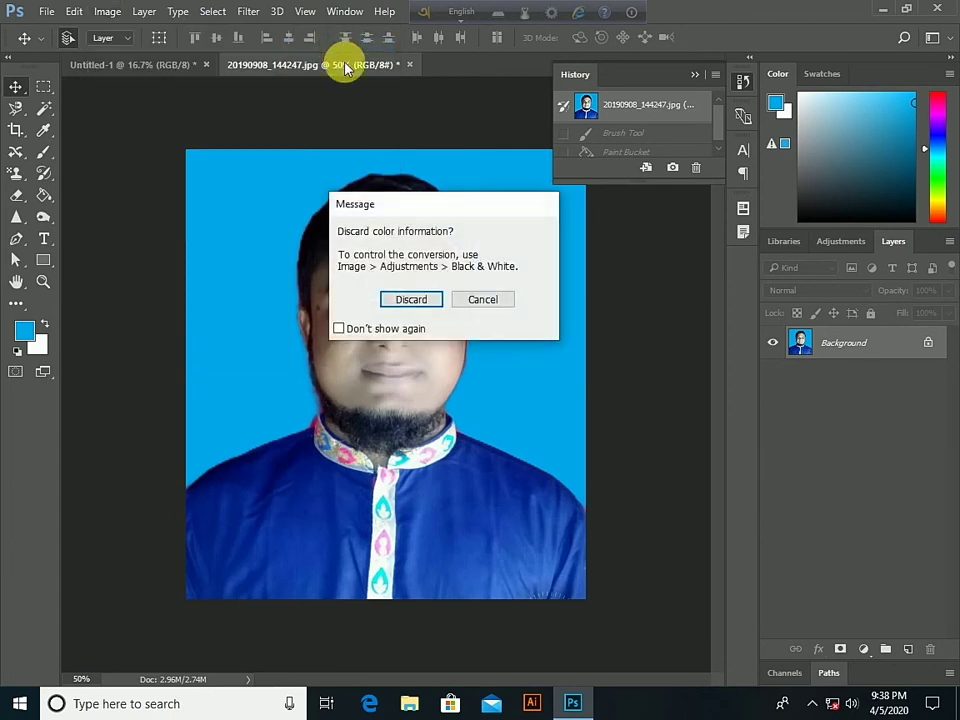
{"action": "left_click", "coordinate": [420, 303]}
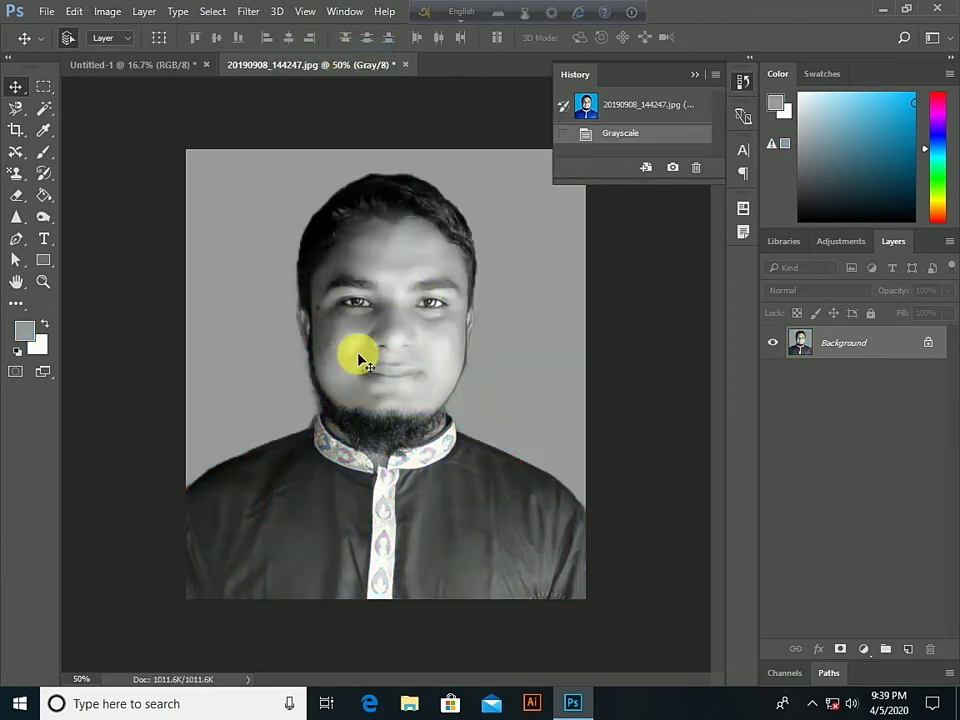
{"action": "left_click", "coordinate": [636, 110]}
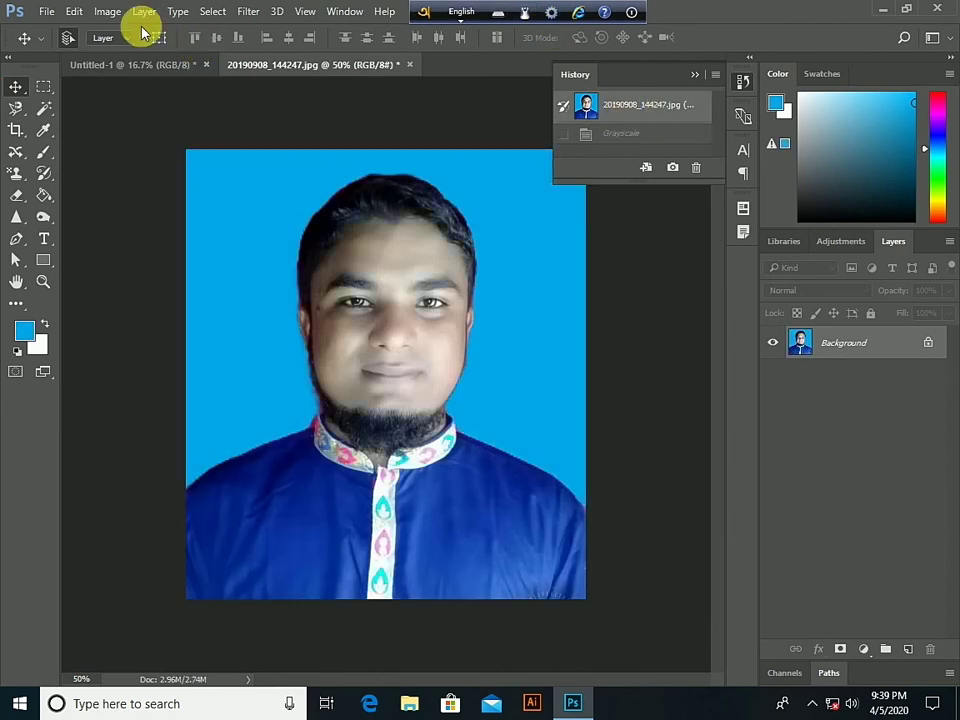
- Try Brightness -12 and Contrast 16 on the portrait, then cancel without applying
{"action": "left_click", "coordinate": [112, 13]}
{"action": "mouse_move", "coordinate": [117, 30]}
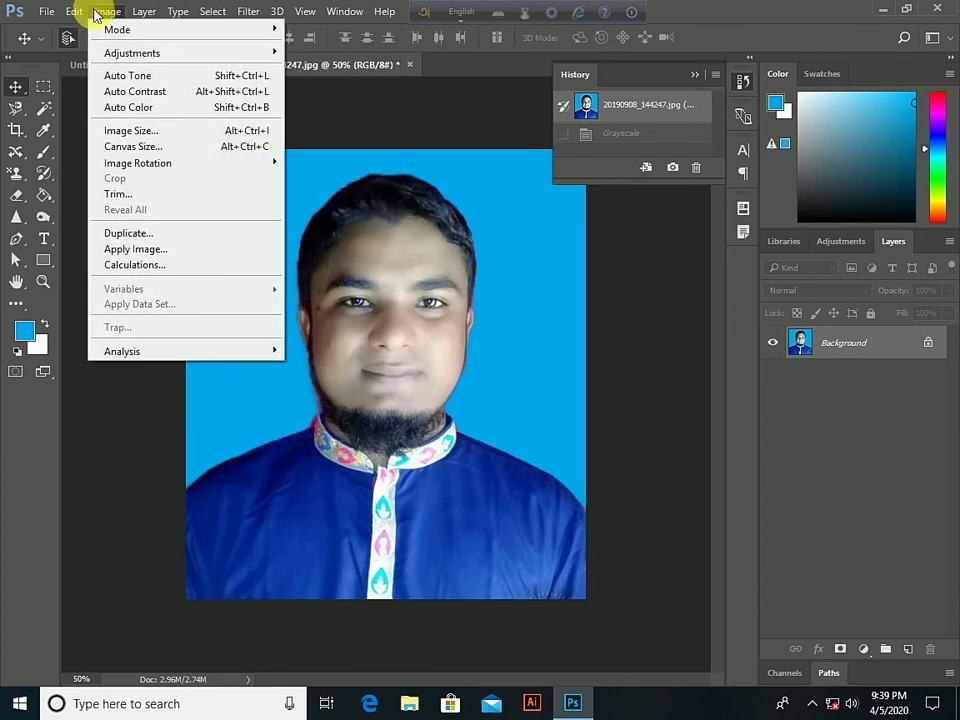
{"action": "left_click", "coordinate": [151, 62]}
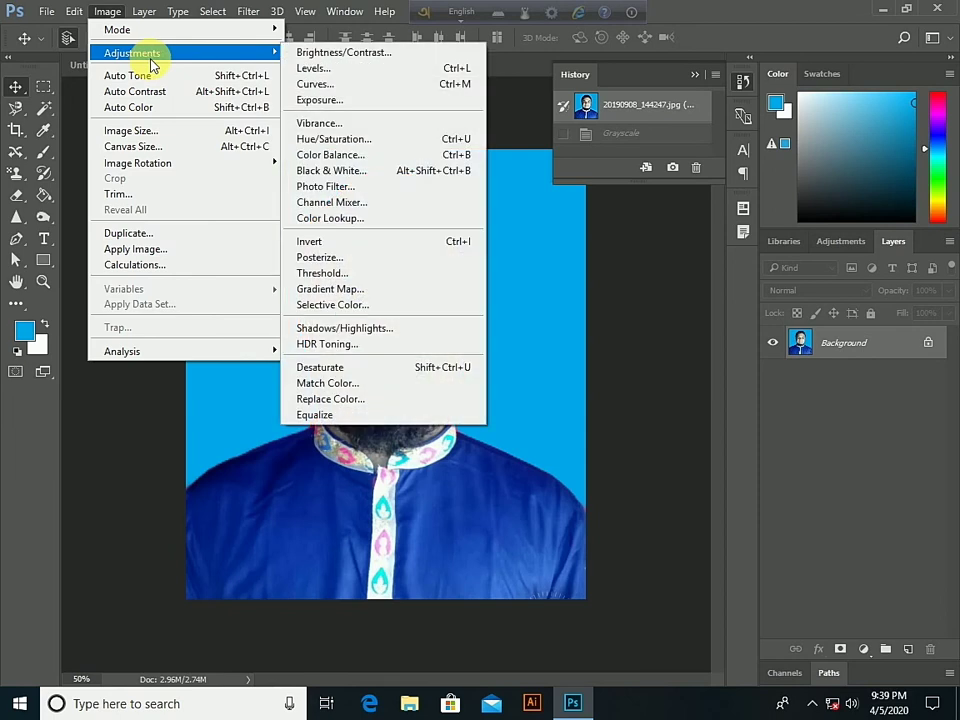
{"action": "left_click", "coordinate": [316, 55]}
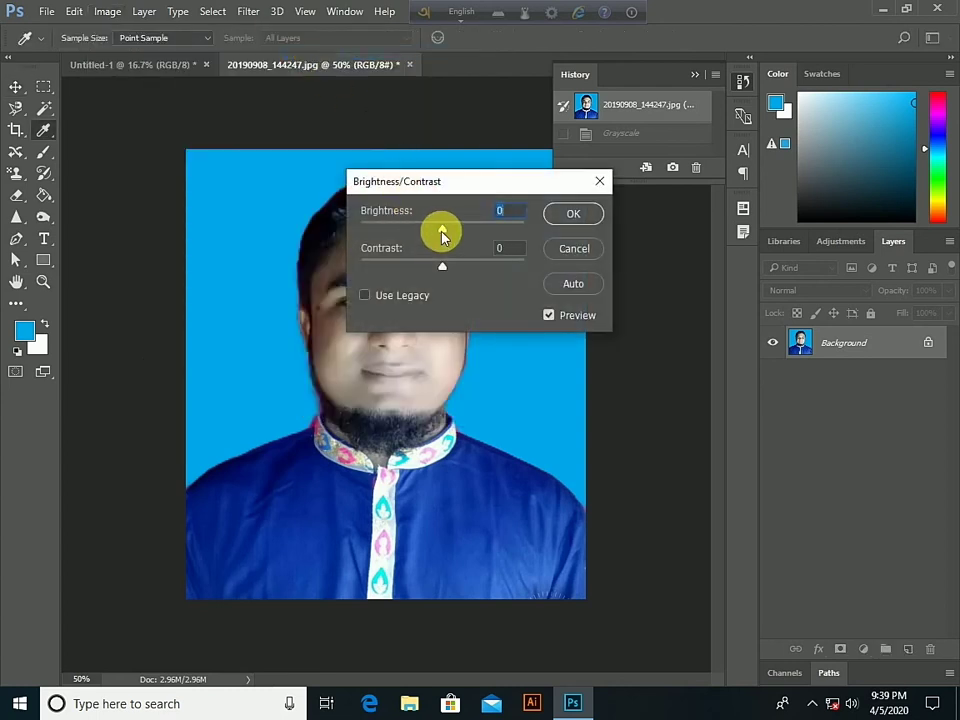
{"action": "mouse_move", "coordinate": [443, 235]}
{"action": "left_mouse_down"}
{"action": "mouse_move", "coordinate": [435, 231]}
{"action": "mouse_move", "coordinate": [506, 223]}
{"action": "mouse_move", "coordinate": [437, 232]}
{"action": "left_mouse_up"}
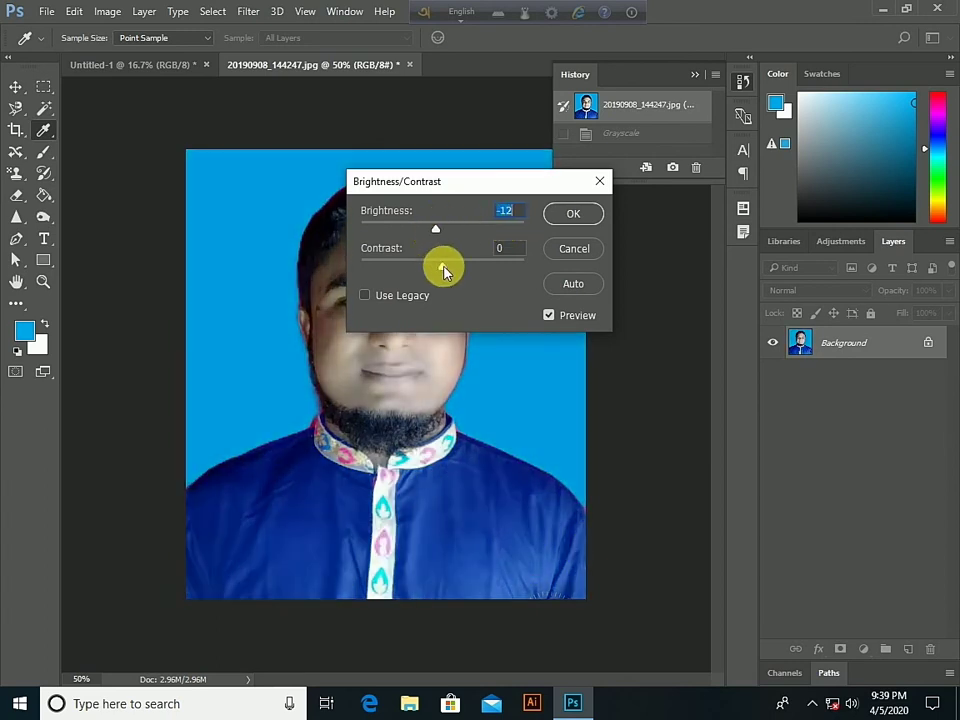
{"action": "mouse_move", "coordinate": [405, 272]}
{"action": "left_mouse_down"}
{"action": "mouse_move", "coordinate": [503, 266]}
{"action": "mouse_move", "coordinate": [396, 265]}
{"action": "mouse_move", "coordinate": [505, 262]}
{"action": "mouse_move", "coordinate": [456, 262]}
{"action": "left_mouse_up"}
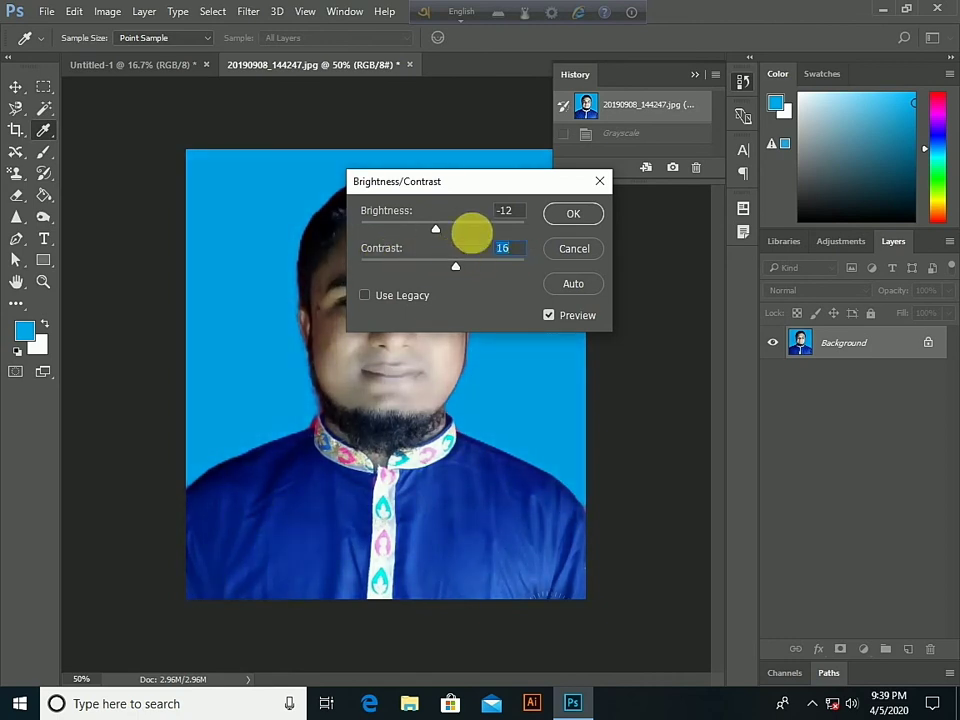
{"action": "left_click", "coordinate": [565, 249]}
{"action": "key", "text": "v"}
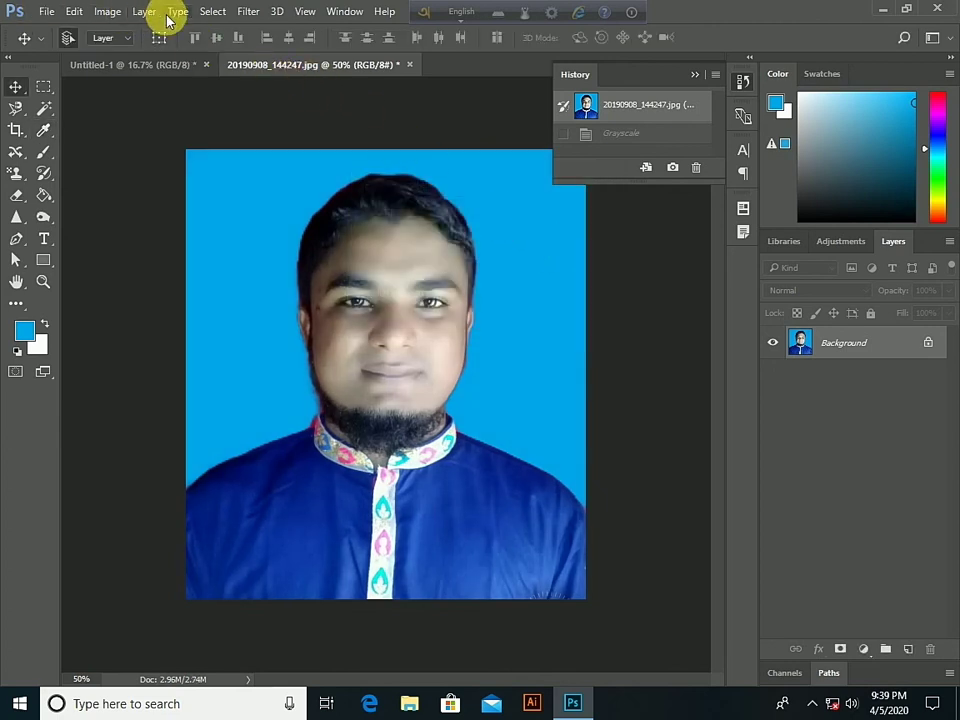
{"action": "left_click", "coordinate": [110, 12]}
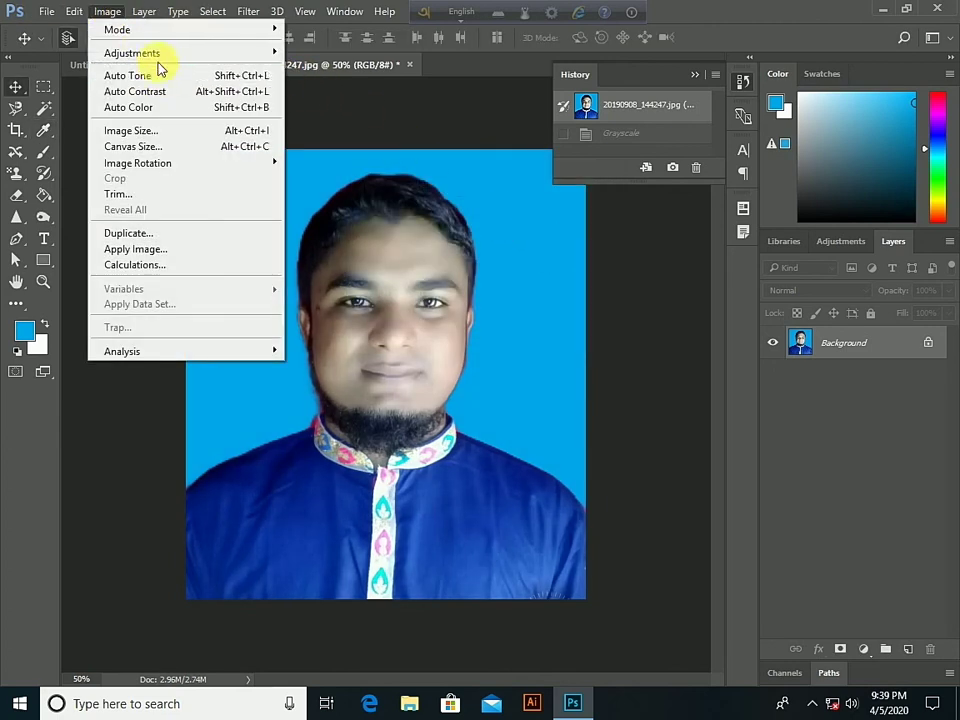
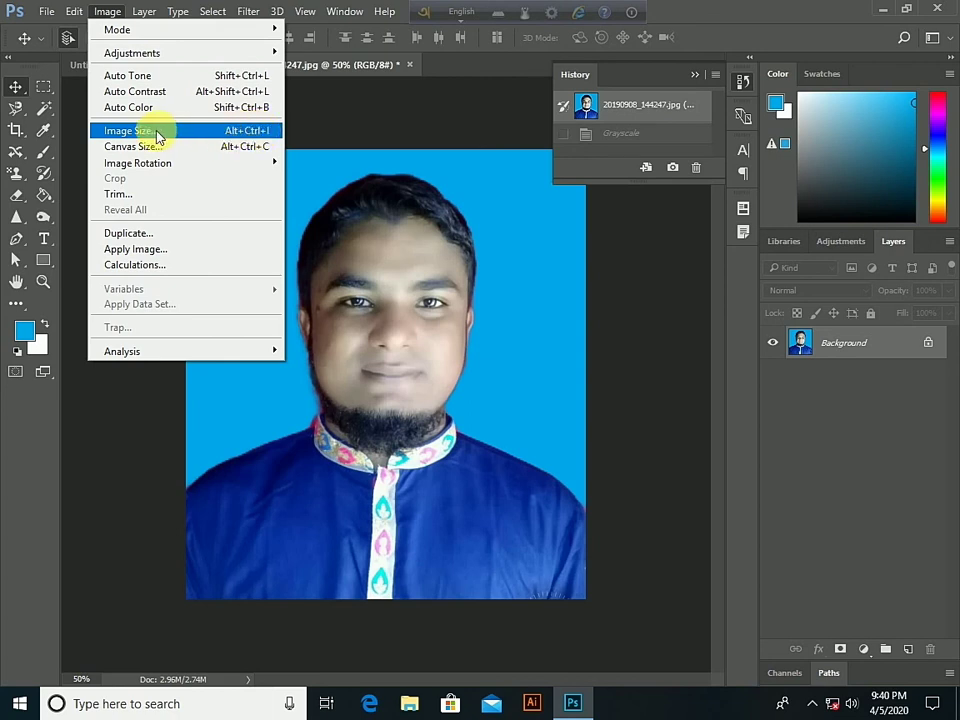
- Inspect the portrait photo's Image Size preview zoomed out, then close it unchanged
{"action": "left_click", "coordinate": [260, 133]}
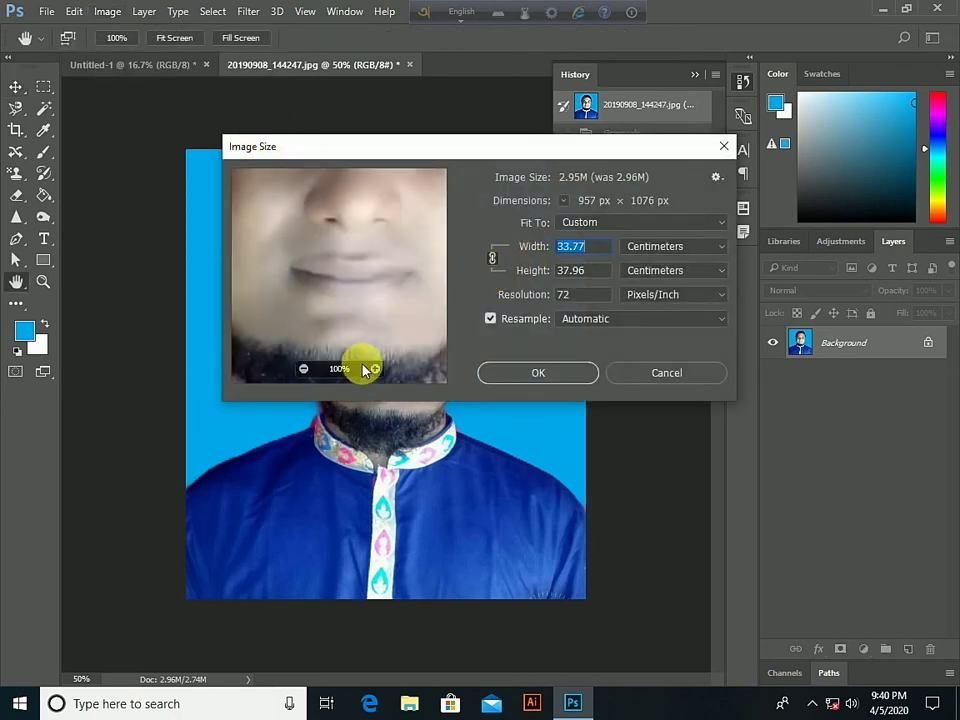
{"action": "left_click", "coordinate": [304, 370]}
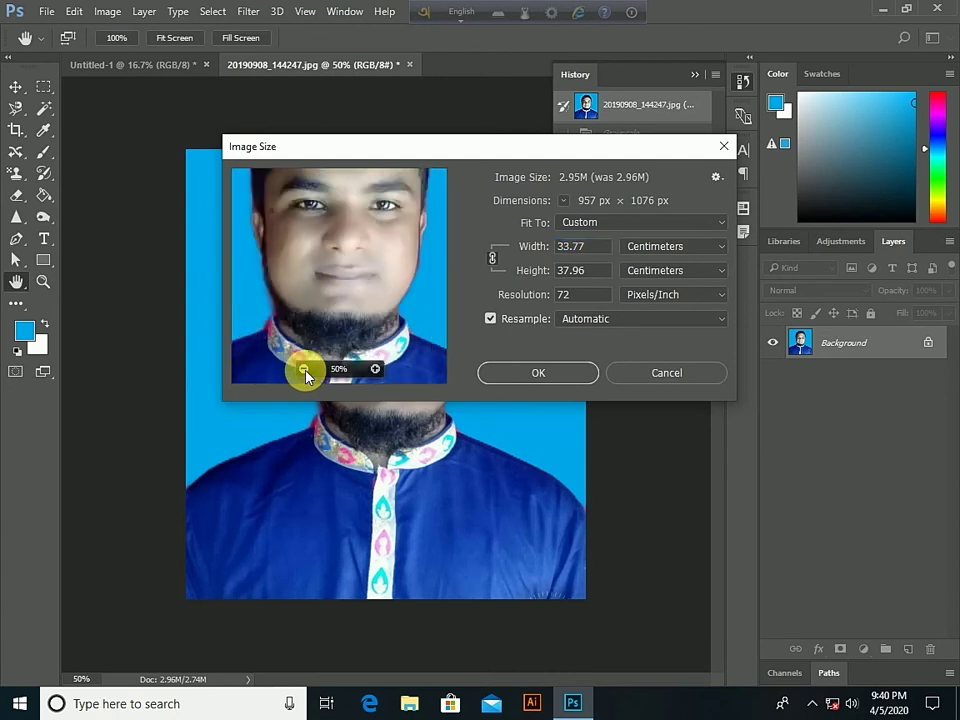
{"action": "left_click", "coordinate": [304, 370]}
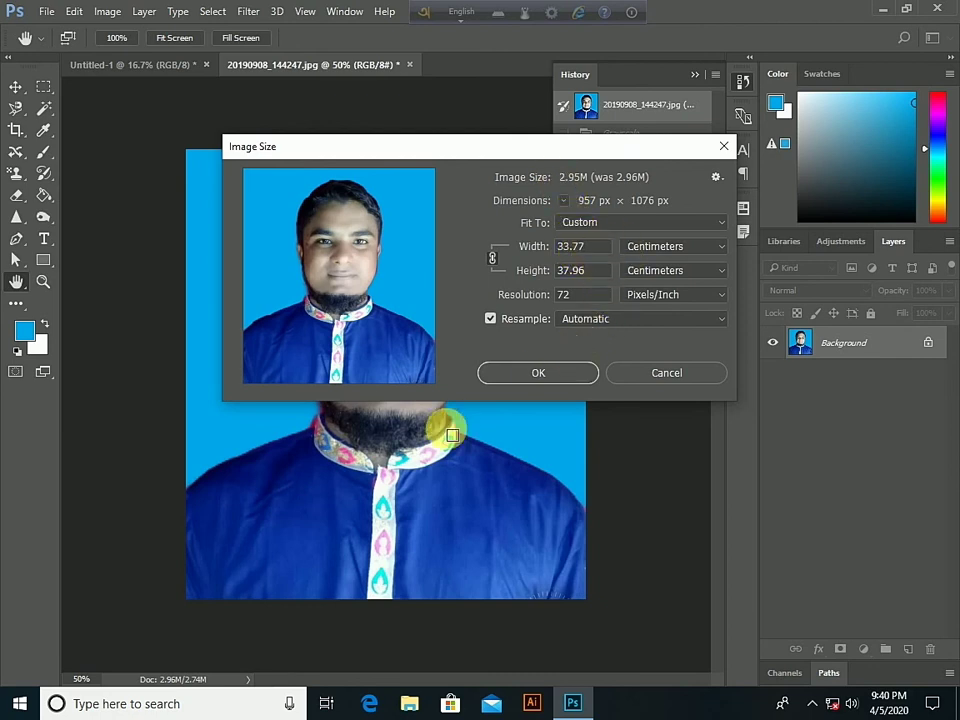
{"action": "left_click", "coordinate": [687, 375]}
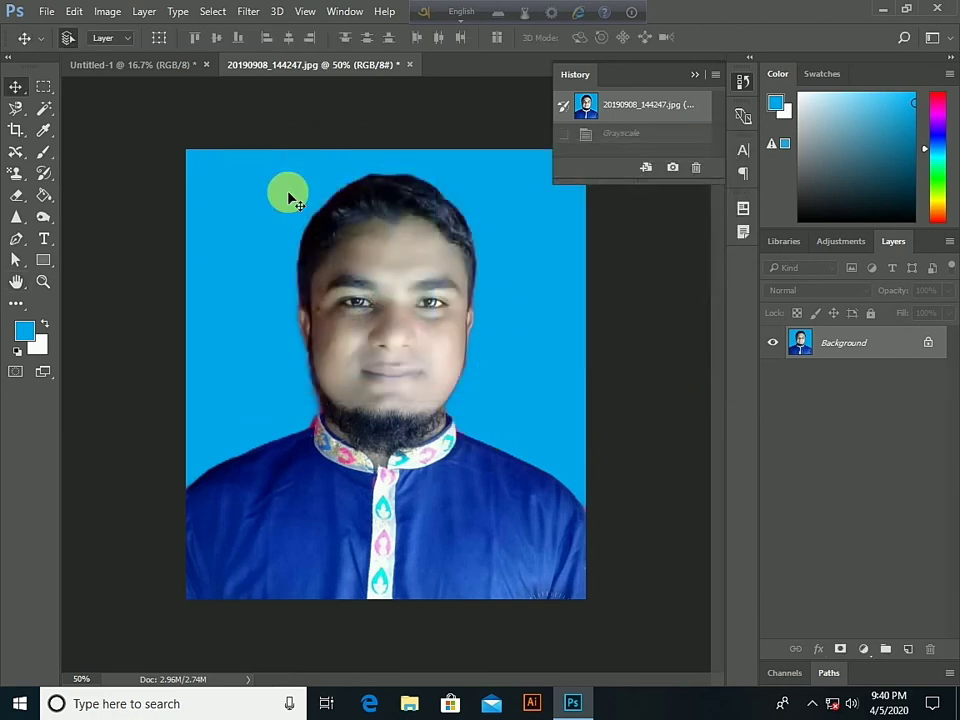
{"action": "left_click", "coordinate": [118, 13]}
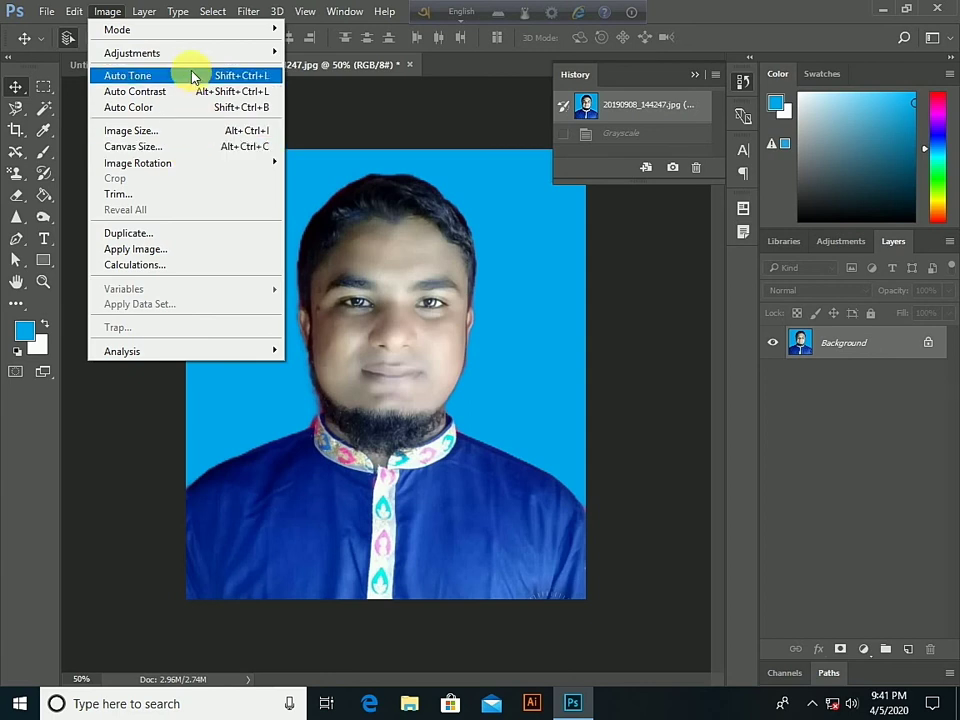
- Create a new white document measured in inches, 3 wide by 2 high
{"action": "left_click", "coordinate": [42, 10]}
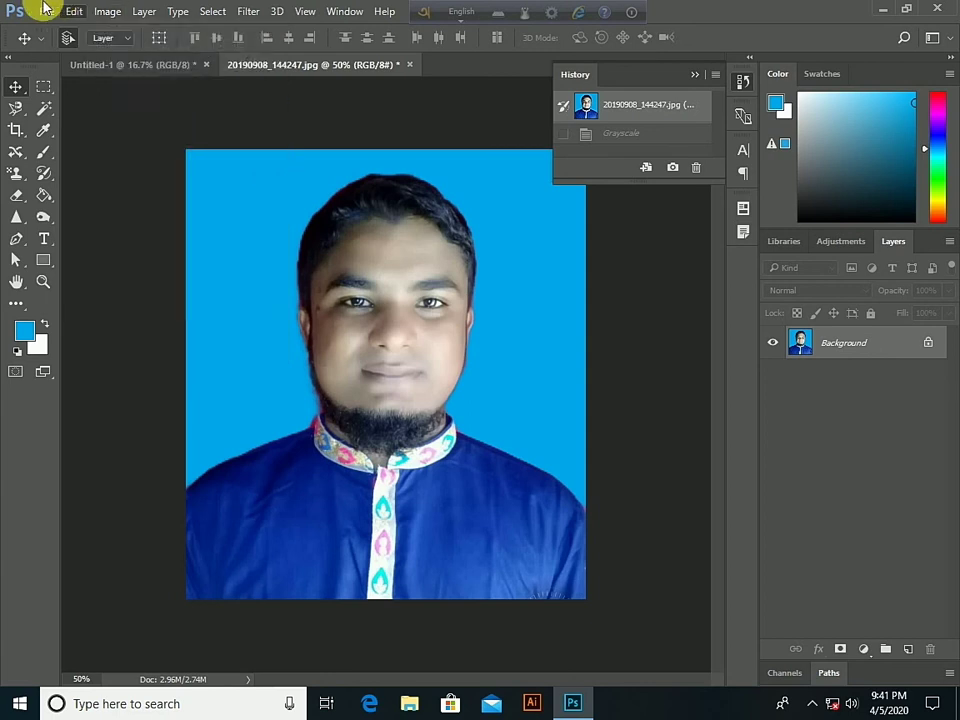
{"action": "left_click", "coordinate": [52, 28]}
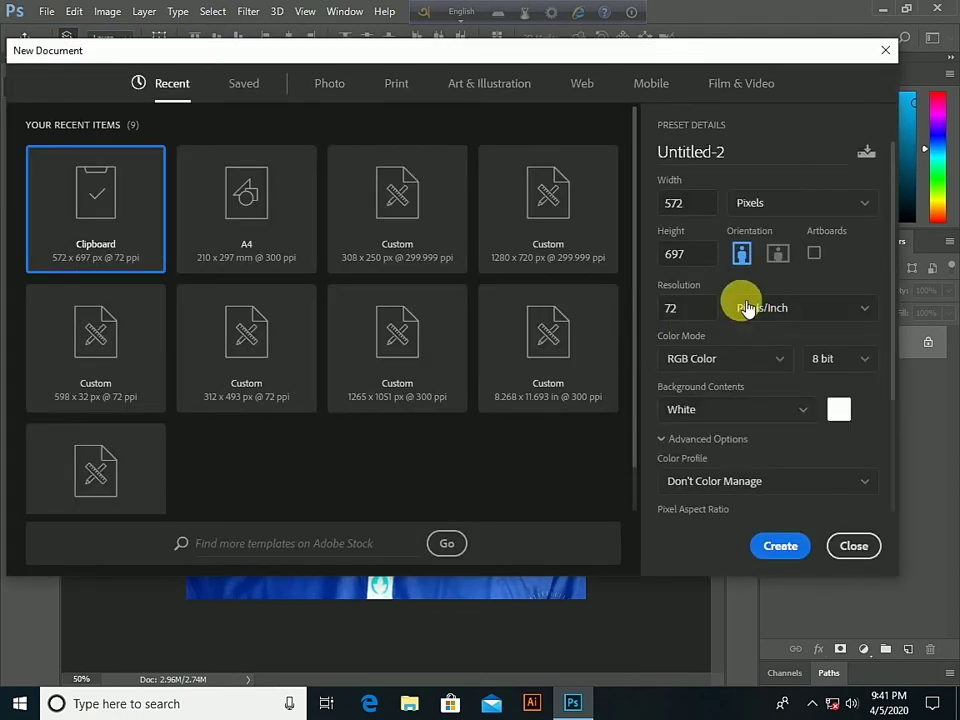
{"action": "left_click", "coordinate": [862, 202]}
{"action": "left_click", "coordinate": [776, 260]}
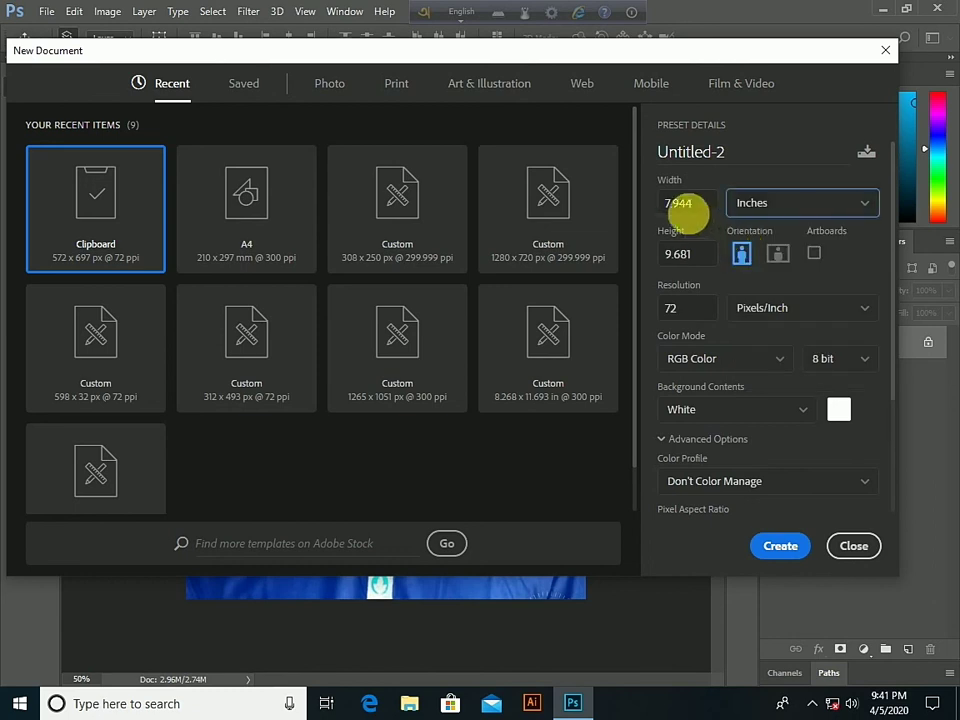
{"action": "left_click", "coordinate": [700, 208]}
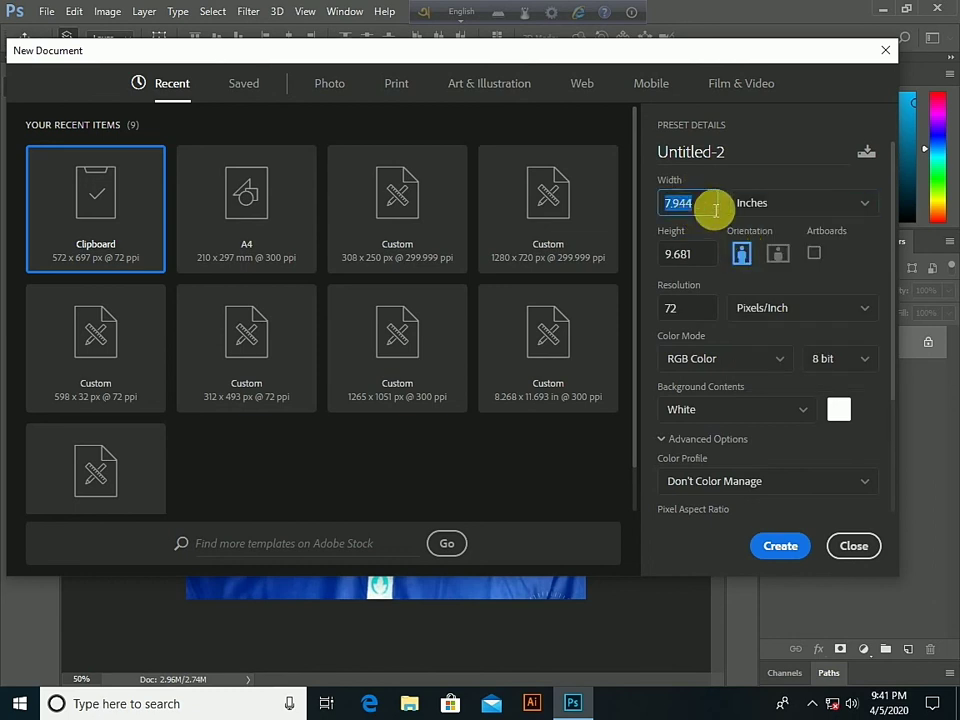
{"action": "key", "text": "BackSpace"}
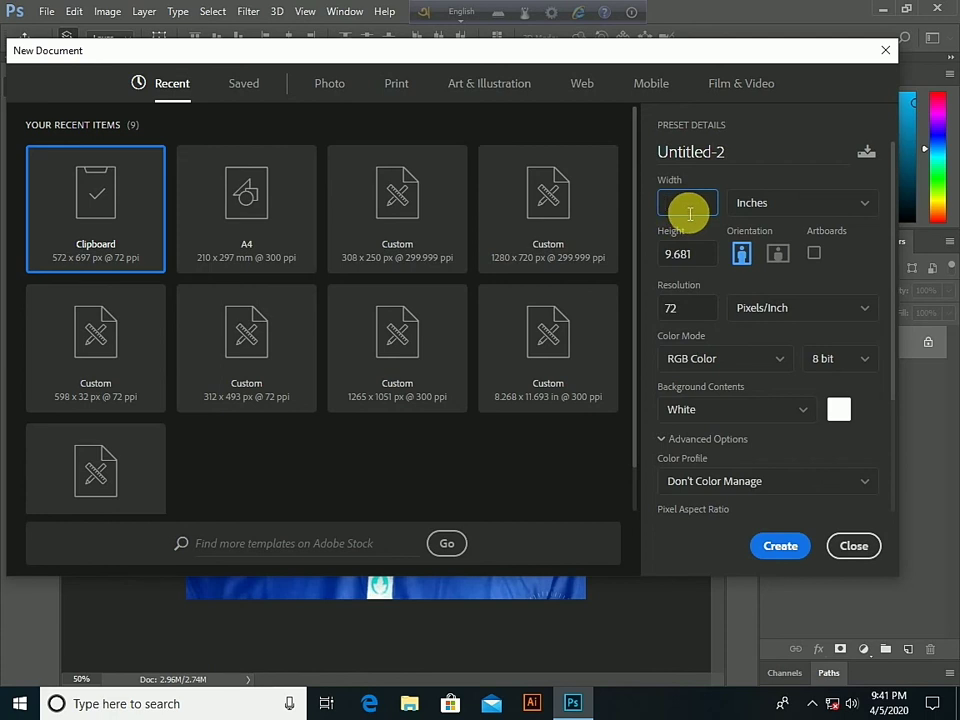
{"action": "type", "text": "3"}
{"action": "left_click", "coordinate": [688, 256]}
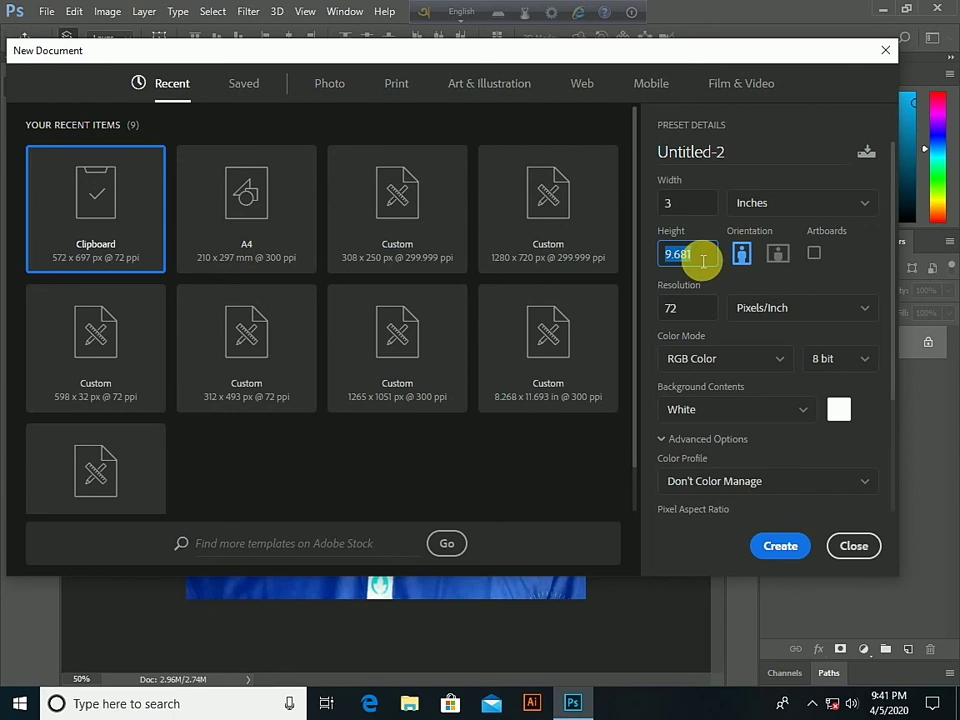
{"action": "key", "text": "BackSpace"}
{"action": "type", "text": "2"}
{"action": "left_click", "coordinate": [788, 546]}
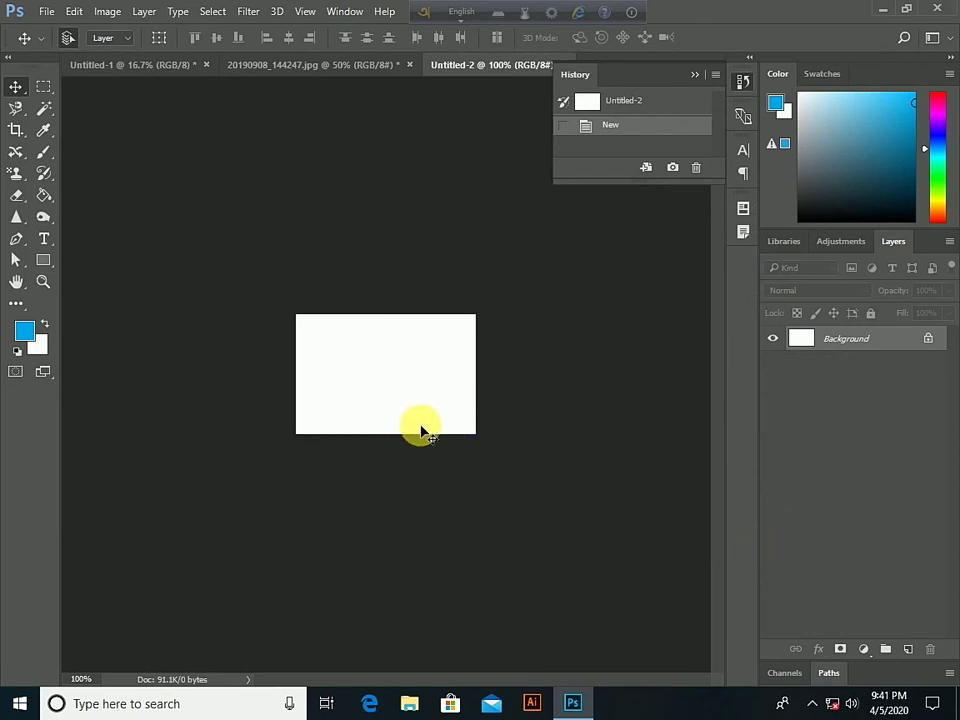
- Open Canvas Size for Untitled-2 with units set to Inches and Relative turned on
{"action": "scroll", "coordinate": [424, 418], "scroll_direction": "up", "scroll_amount": 3}
{"action": "scroll", "coordinate": [424, 418], "scroll_direction": "up", "scroll_amount": 2}
{"action": "scroll", "coordinate": [424, 418], "scroll_direction": "up", "scroll_amount": 3}
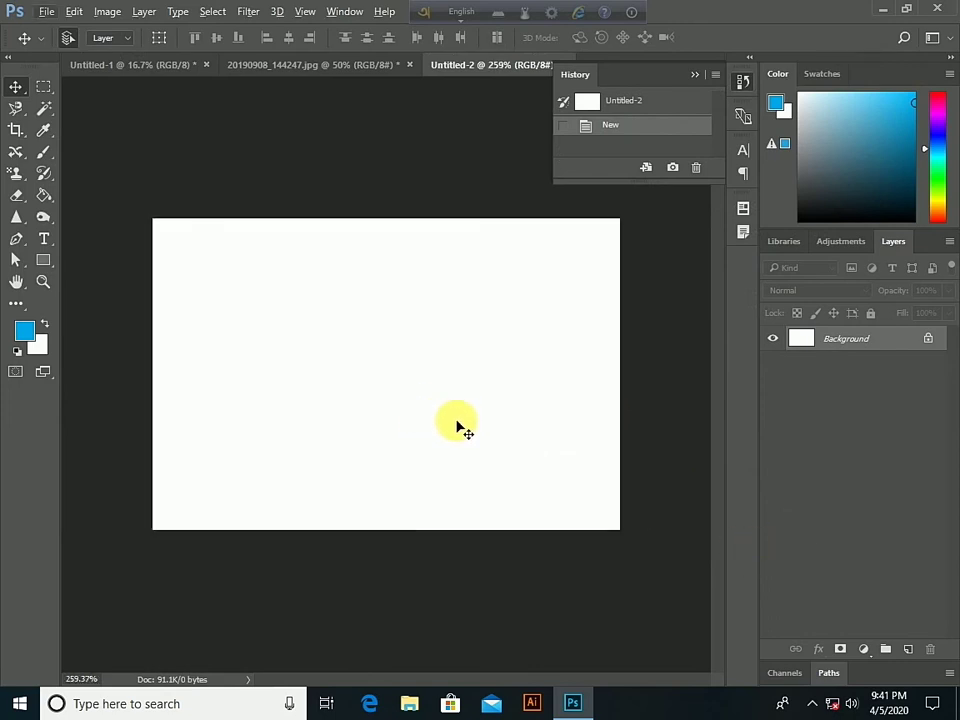
{"action": "scroll", "coordinate": [458, 428], "scroll_direction": "up", "scroll_amount": 1}
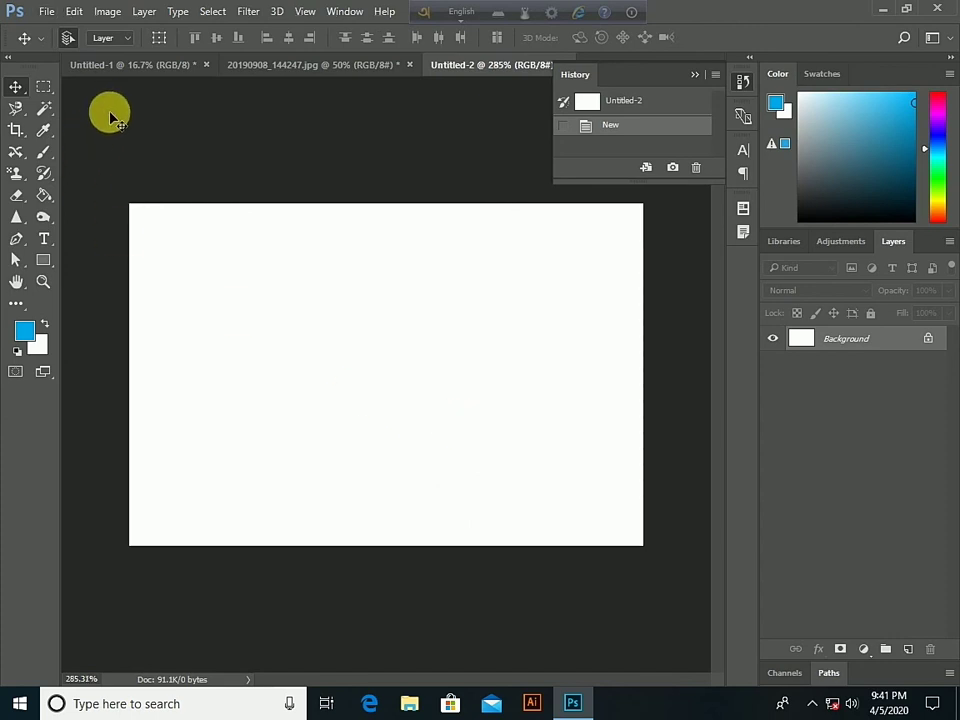
{"action": "left_click", "coordinate": [107, 12]}
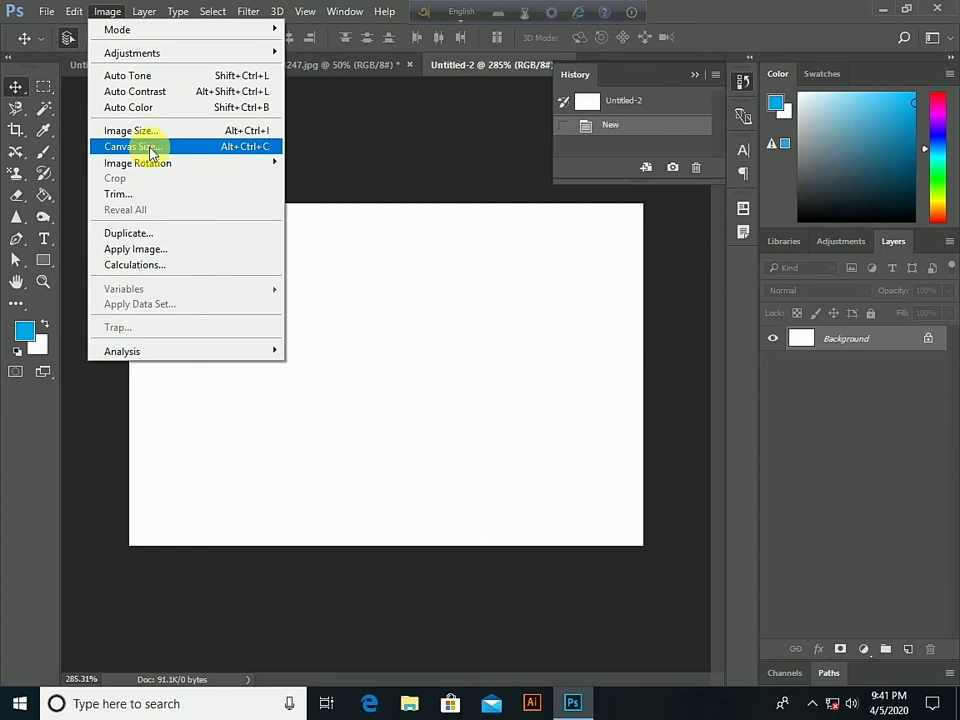
{"action": "left_click", "coordinate": [256, 147]}
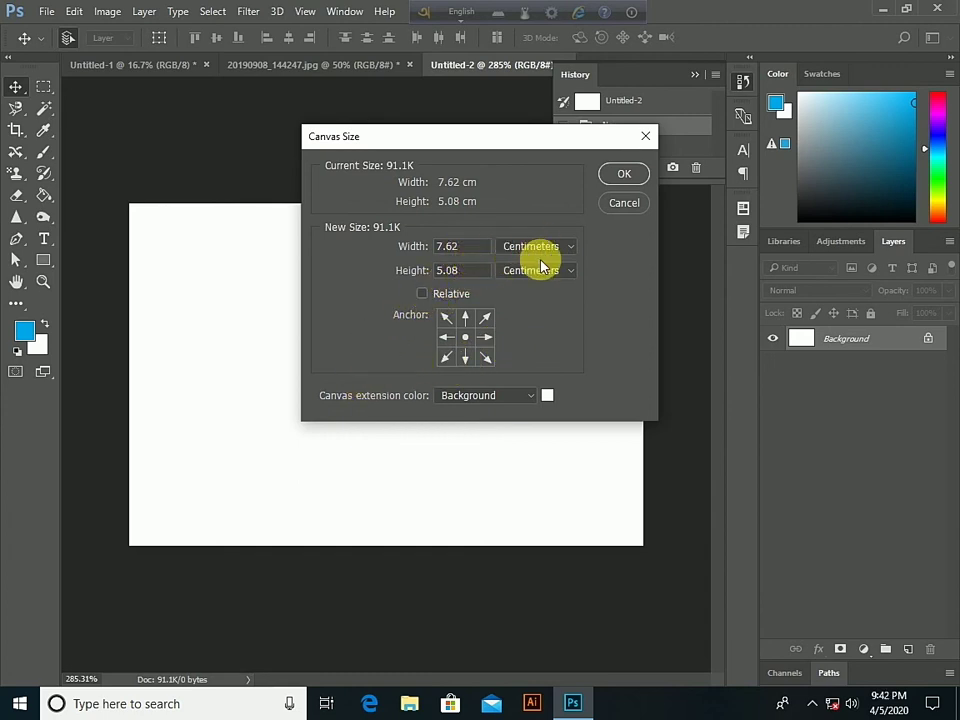
{"action": "left_click", "coordinate": [572, 256]}
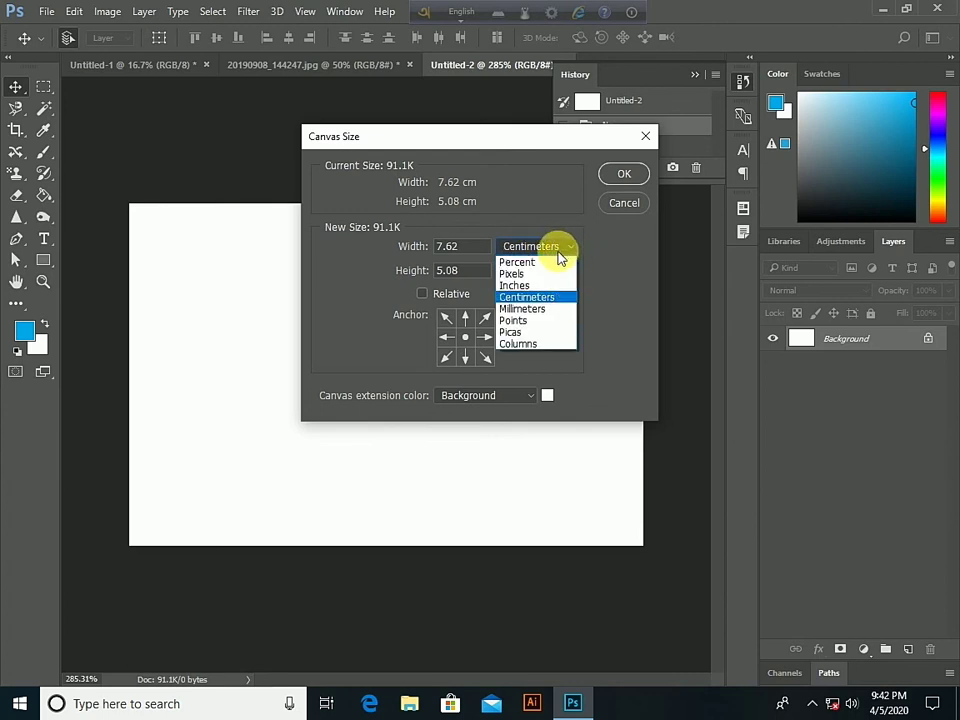
{"action": "left_click", "coordinate": [535, 287]}
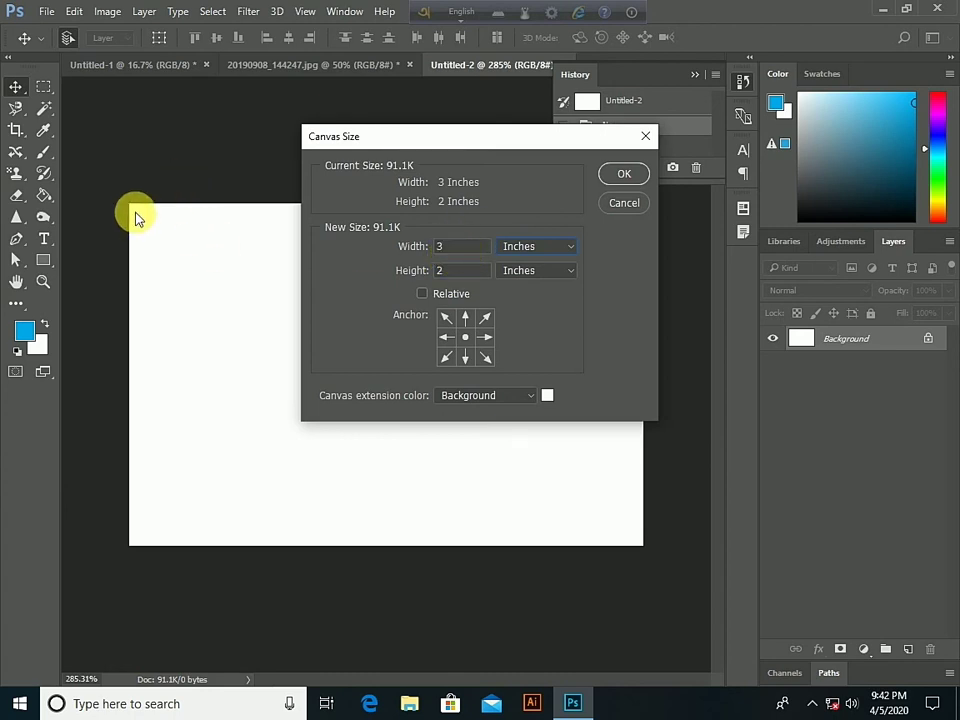
{"action": "double_click", "coordinate": [450, 252]}
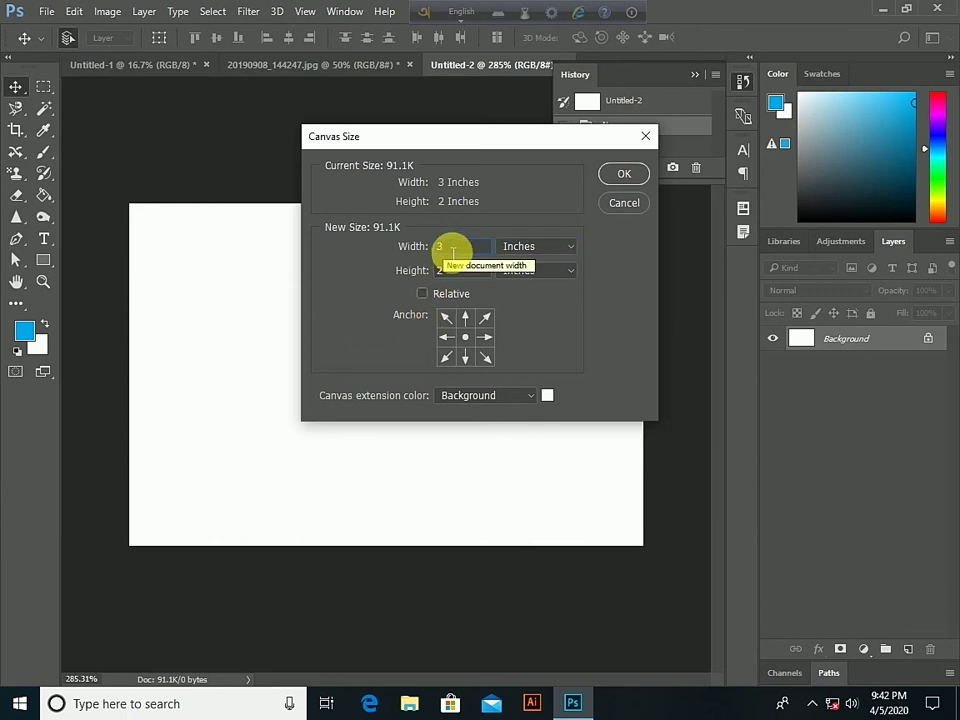
{"action": "left_click", "coordinate": [422, 293]}
- Enter 0.125 inches as the relative width and height increase
{"action": "double_click", "coordinate": [455, 253]}
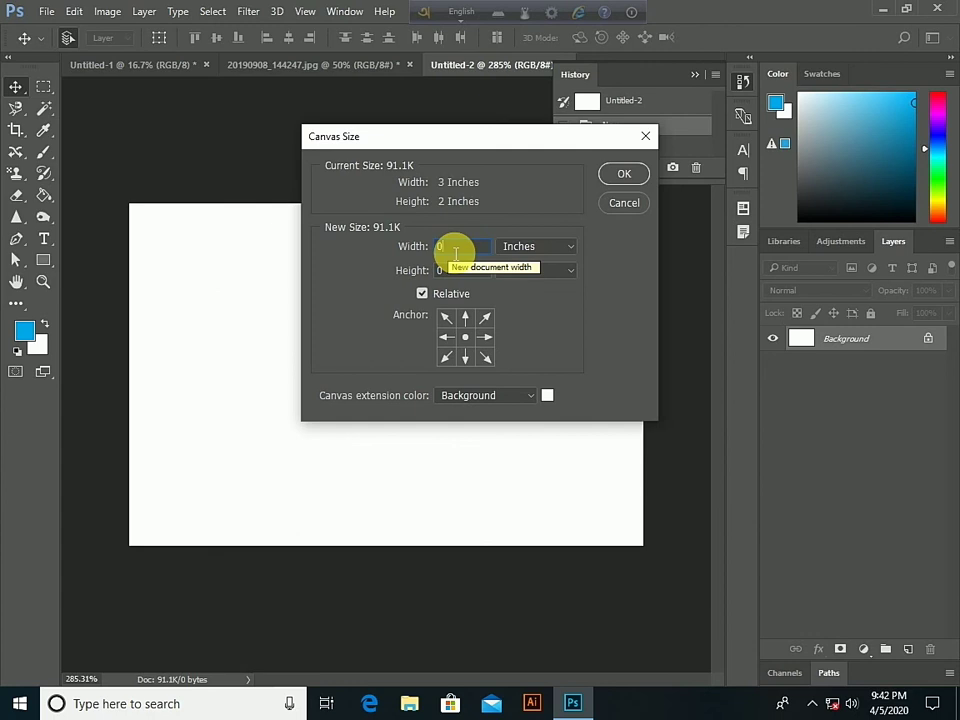
{"action": "type", "text": "0.12"}
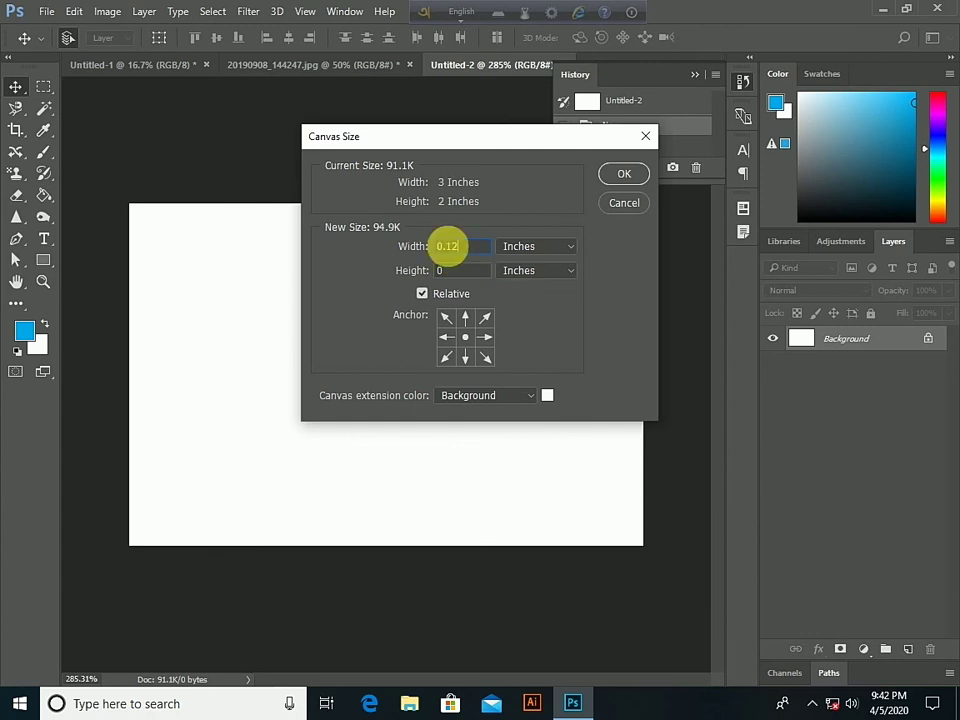
{"action": "type", "text": "5"}
{"action": "double_click", "coordinate": [452, 273]}
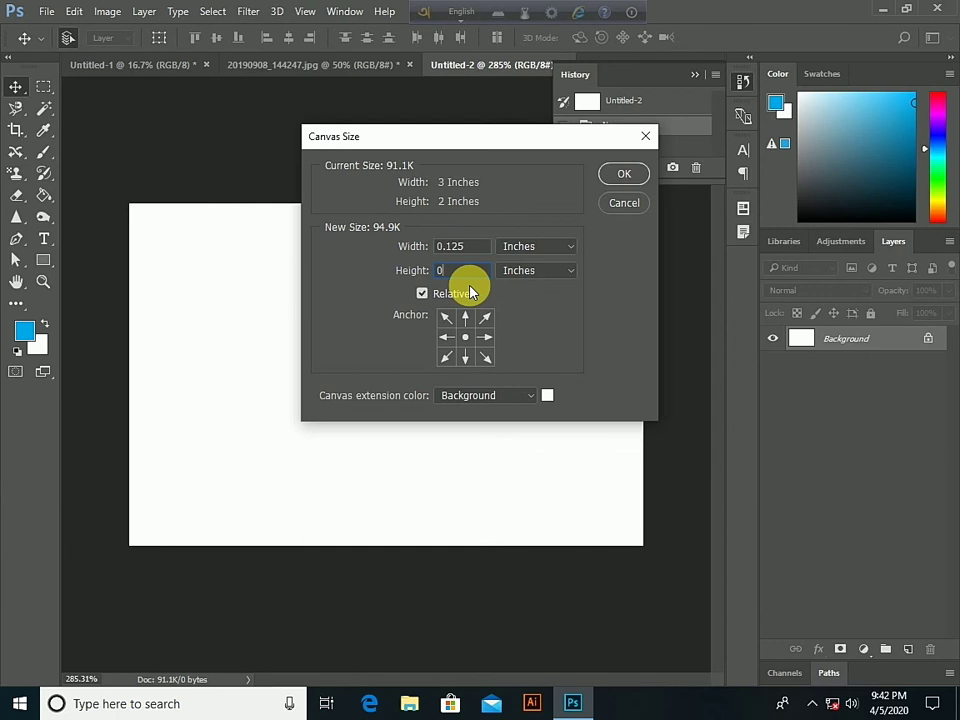
{"action": "type", "text": ".1"}
{"action": "type", "text": "25"}
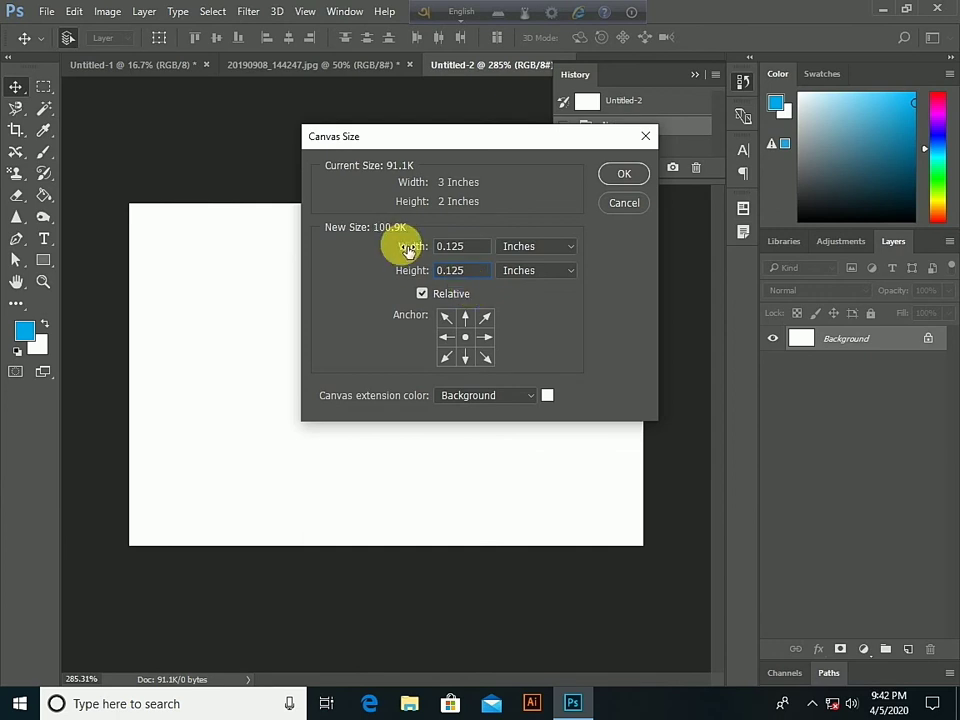
{"action": "key", "text": "Down"}
{"action": "scroll", "coordinate": [476, 388], "scroll_direction": "up", "scroll_amount": 1}
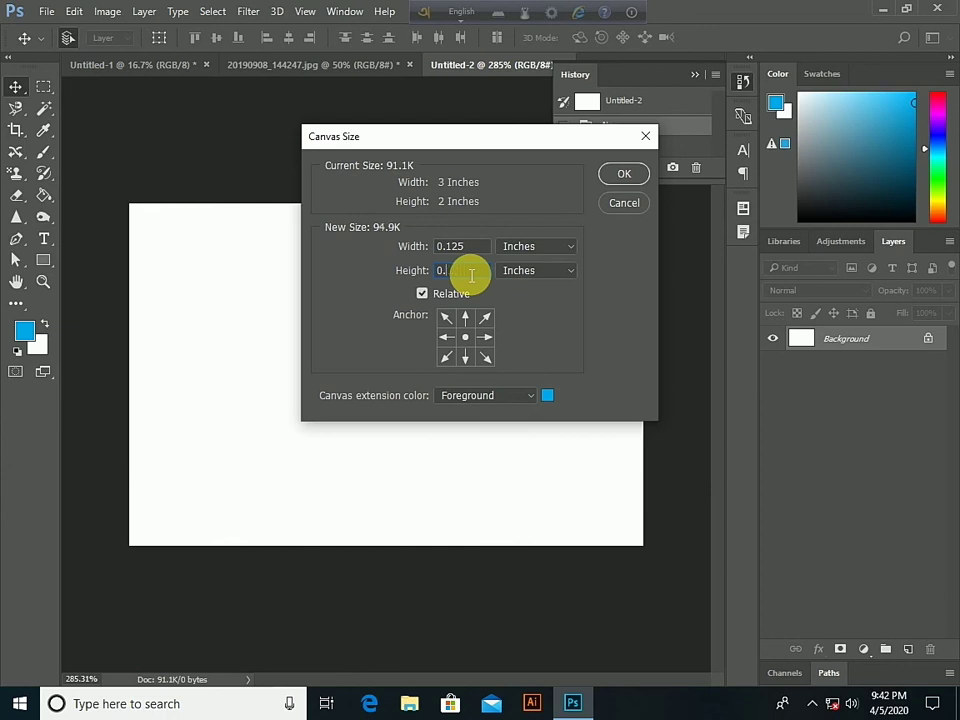
{"action": "type", "text": "125"}
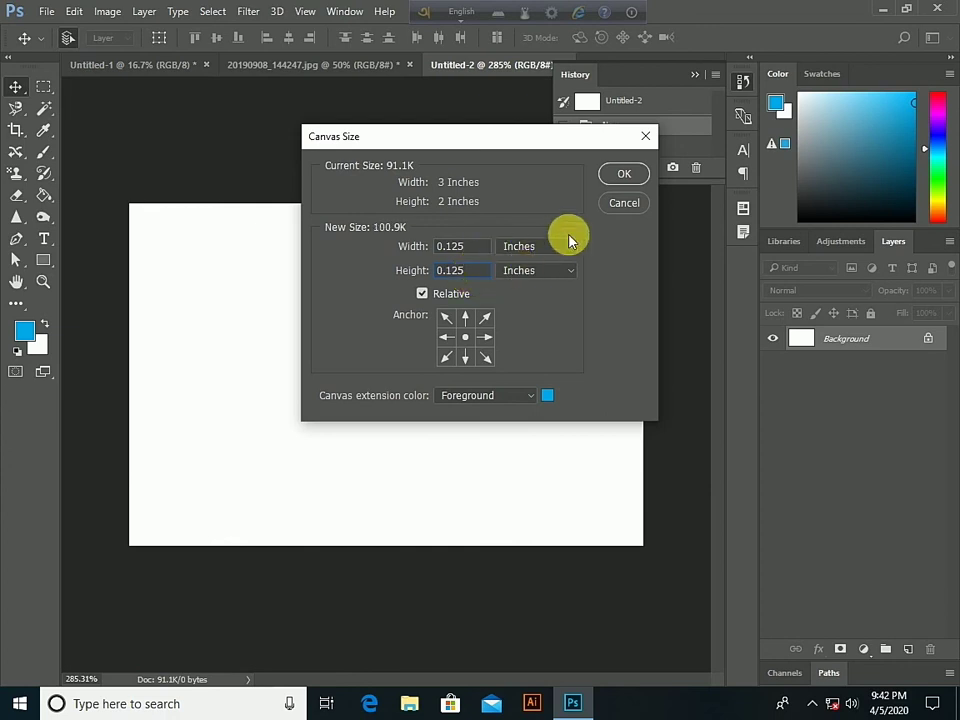
- Keep Foreground as the canvas extension colour and apply the enlargement
{"action": "left_click", "coordinate": [532, 397]}
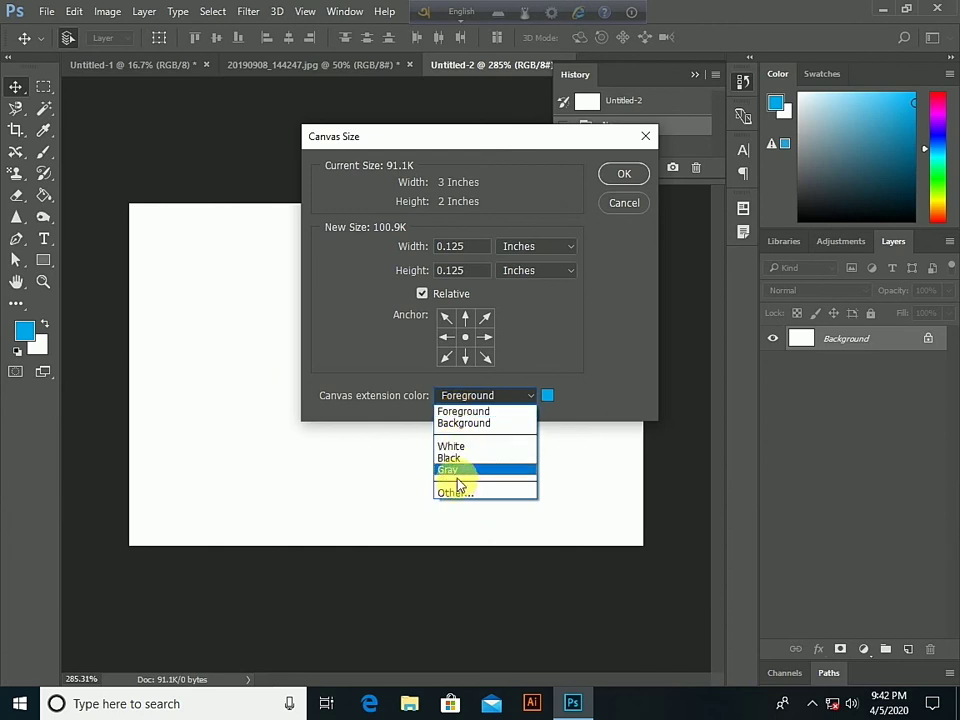
{"action": "left_click", "coordinate": [458, 414]}
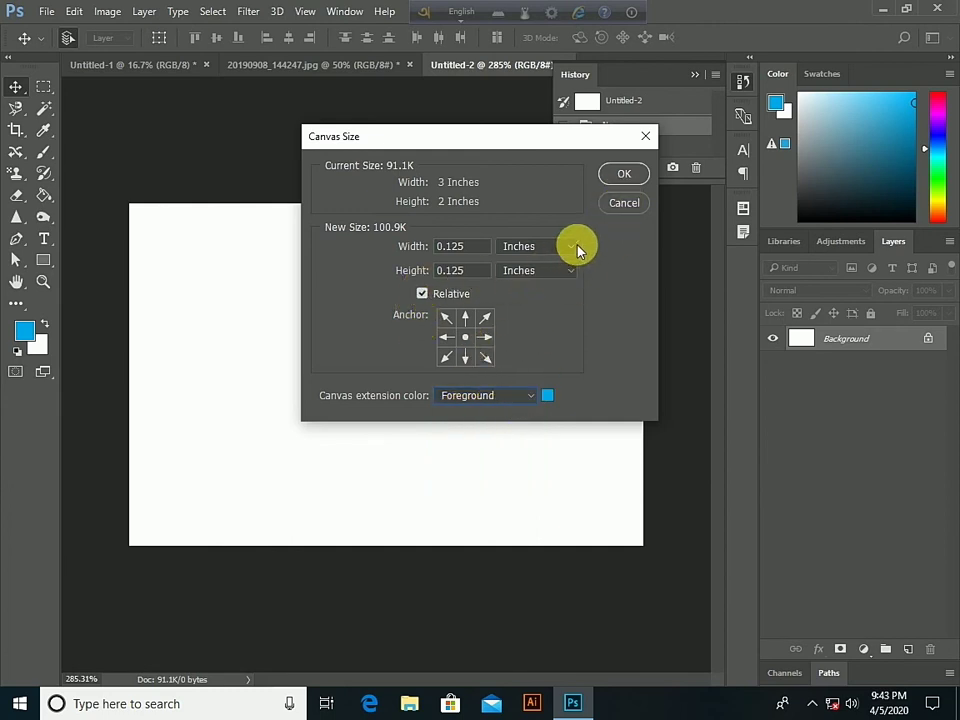
{"action": "left_click", "coordinate": [624, 176]}
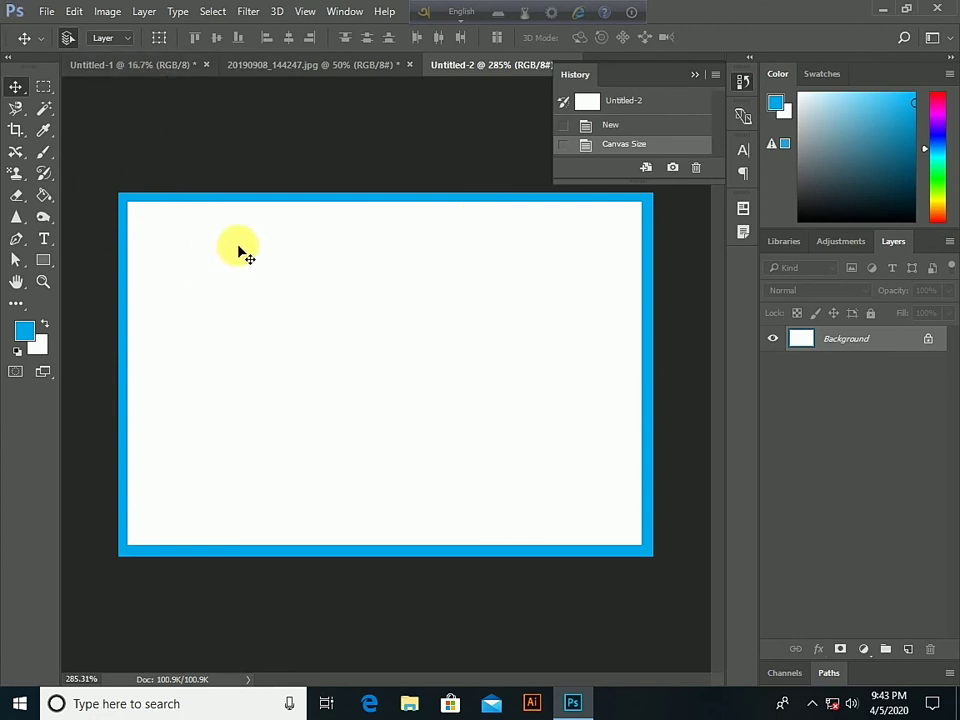
- Revert to the original Untitled-2 snapshot and trim the canvas by -0.125 cm each way, accepting clipping
{"action": "left_click", "coordinate": [643, 101]}
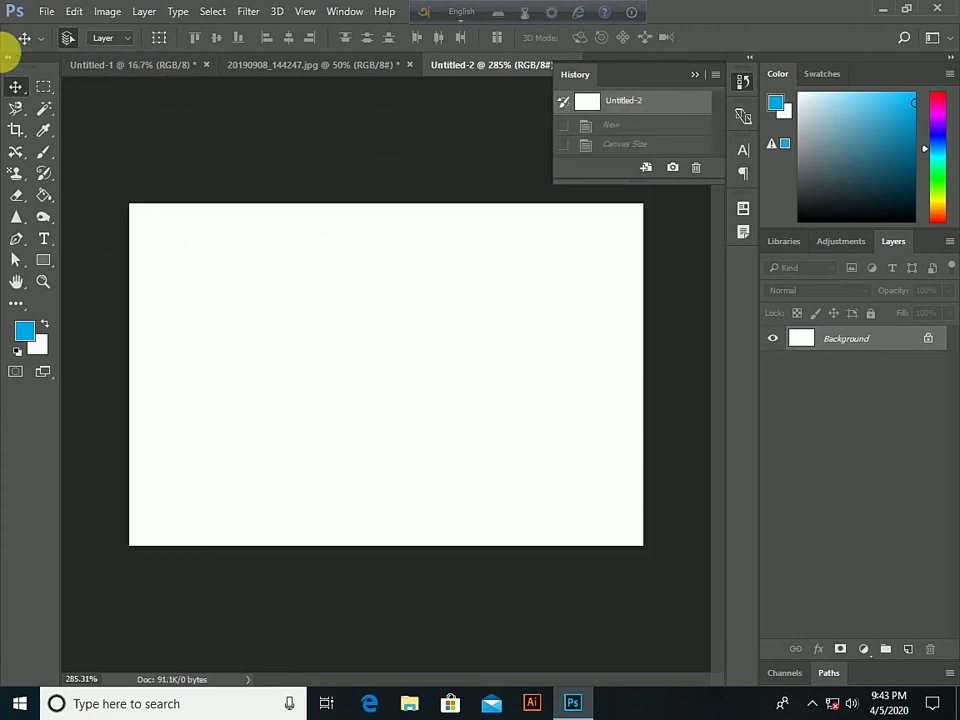
{"action": "left_click", "coordinate": [108, 11]}
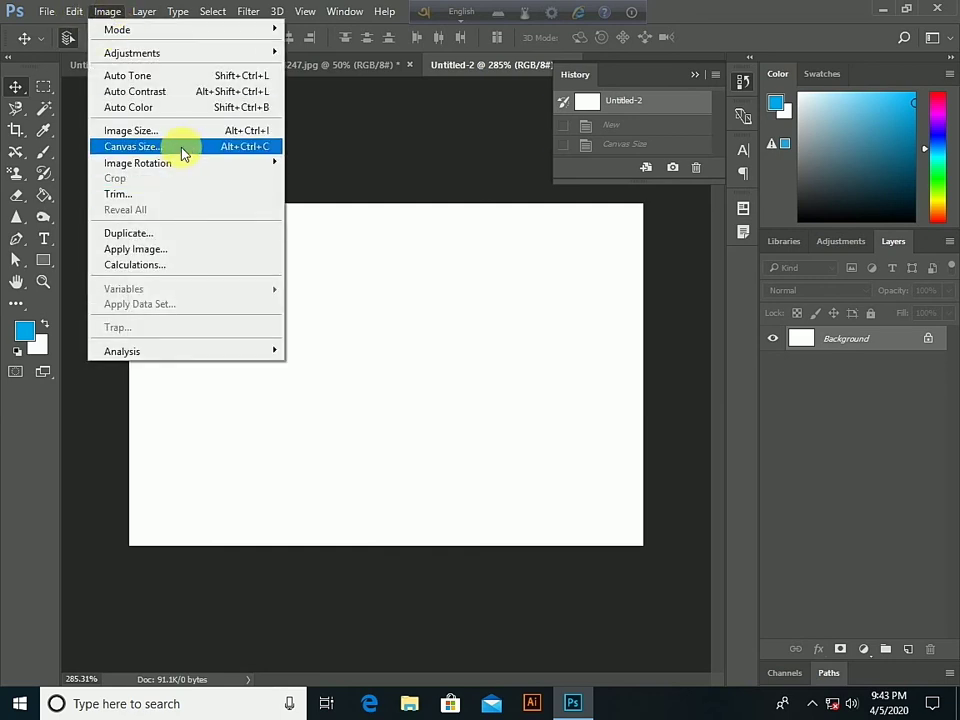
{"action": "left_click", "coordinate": [183, 150]}
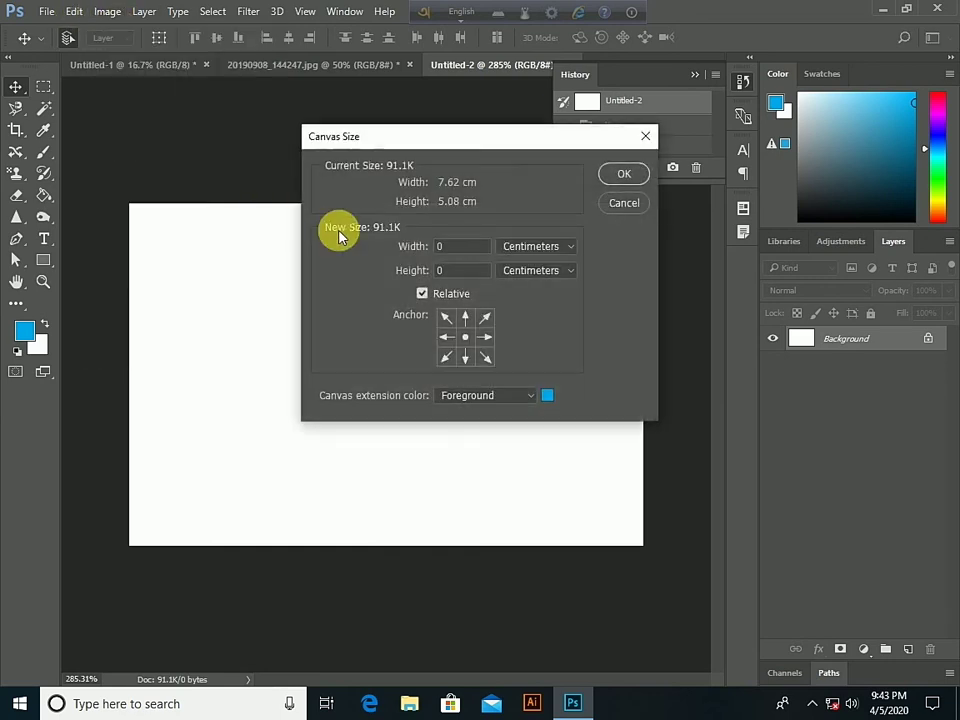
{"action": "double_click", "coordinate": [445, 250]}
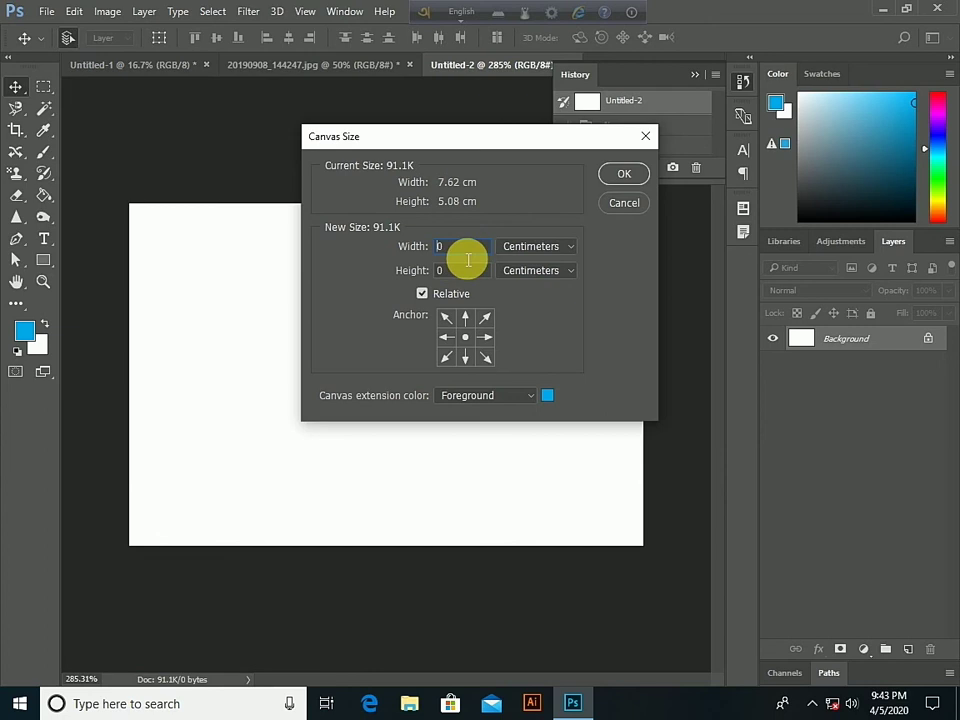
{"action": "type", "text": "-0"}
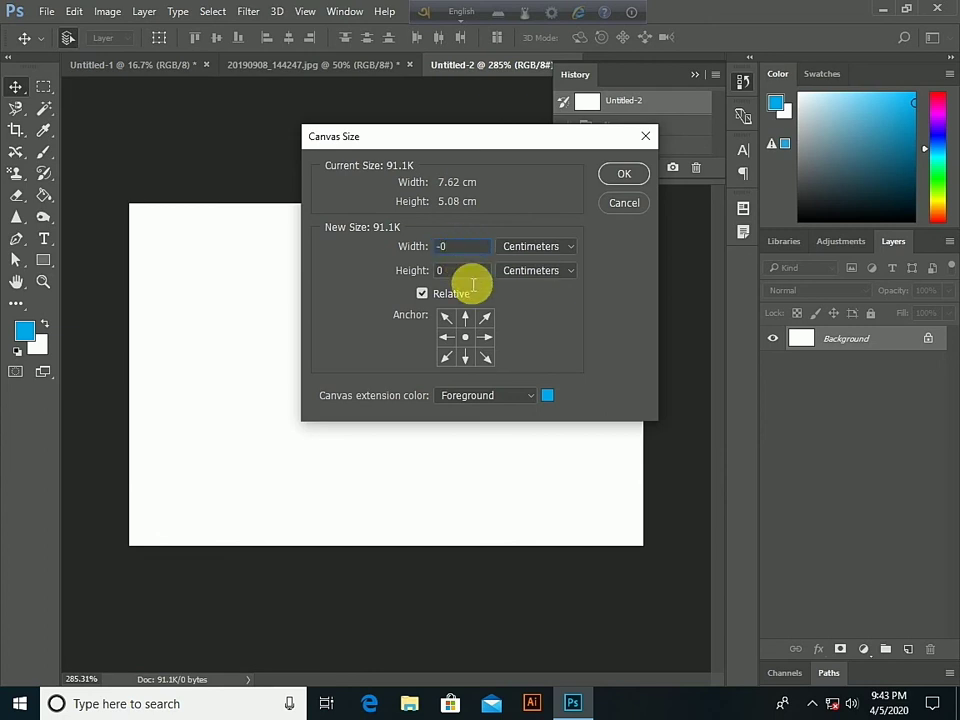
{"action": "type", "text": ".125"}
{"action": "left_click", "coordinate": [444, 277]}
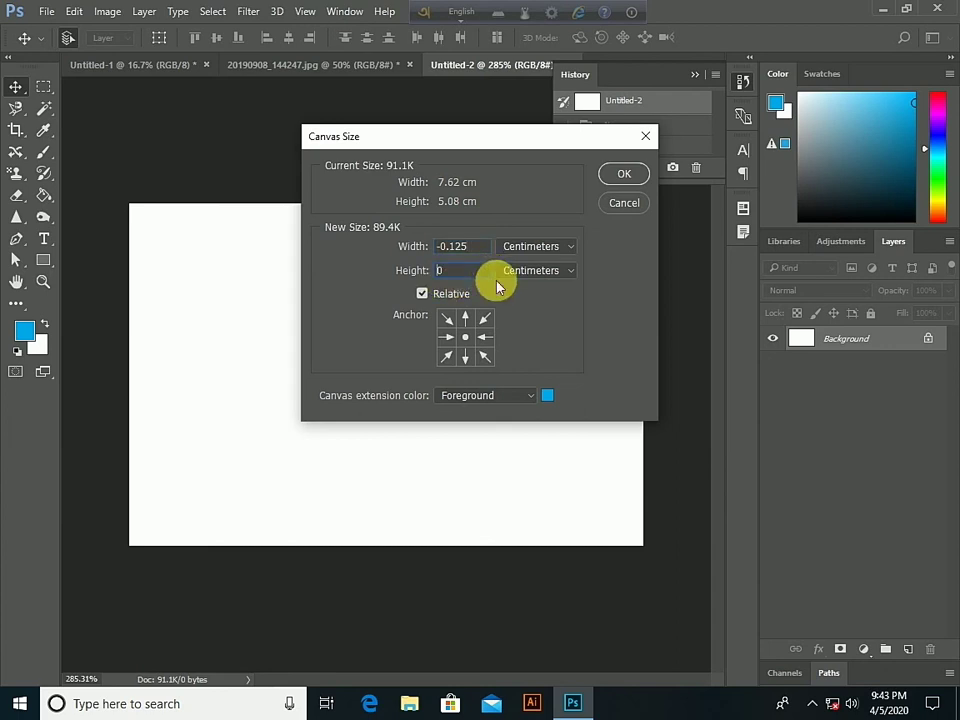
{"action": "type", "text": "-0"}
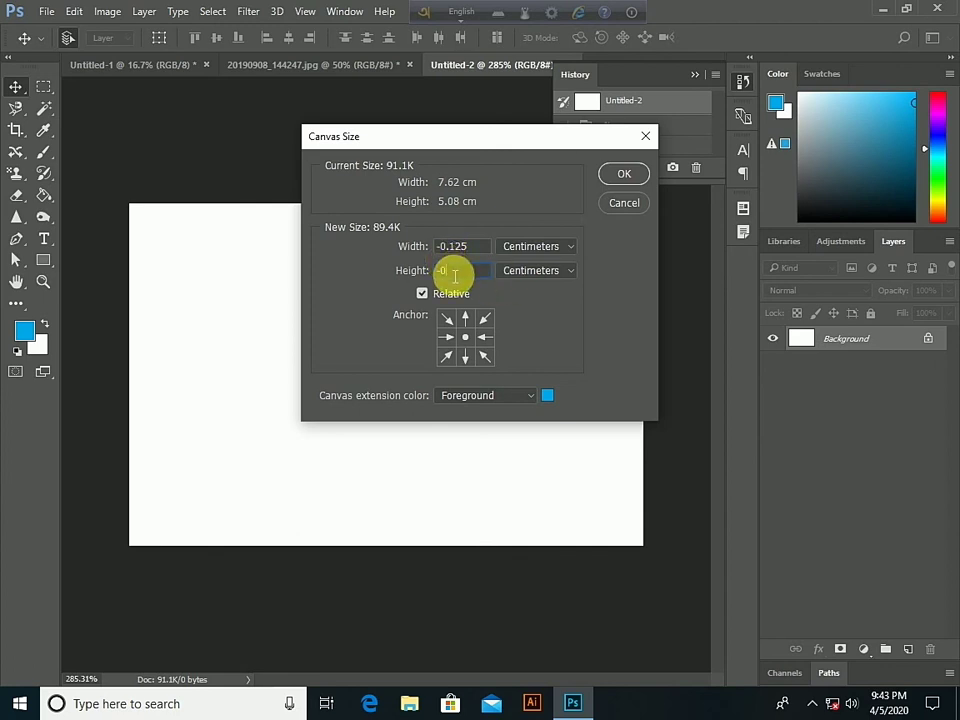
{"action": "type", "text": ".12"}
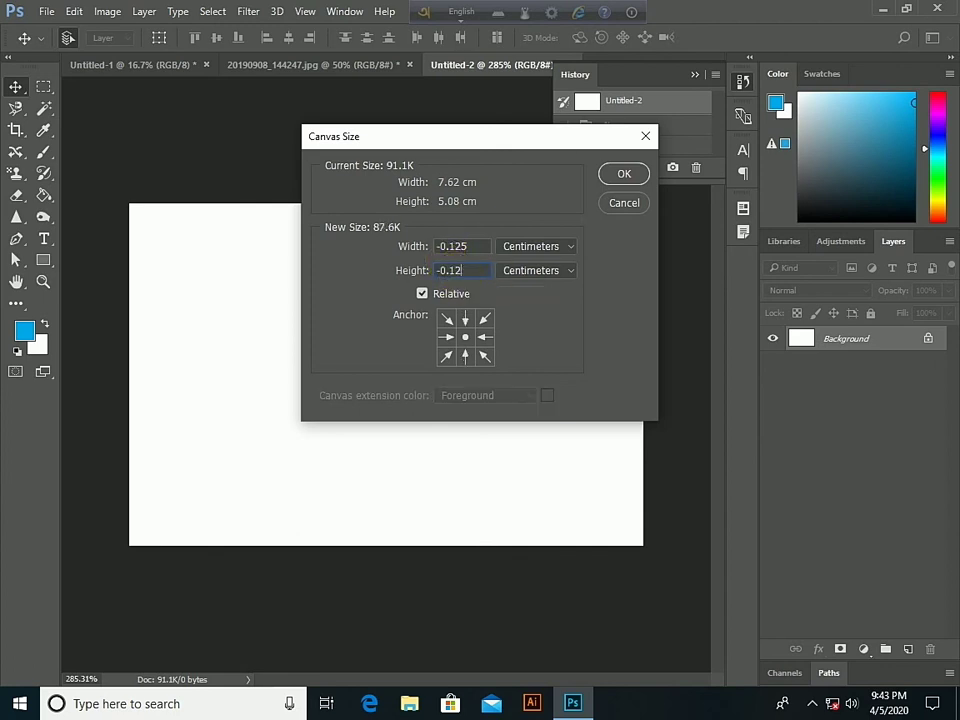
{"action": "type", "text": "56"}
{"action": "key", "text": "BackSpace"}
{"action": "left_click", "coordinate": [613, 176]}
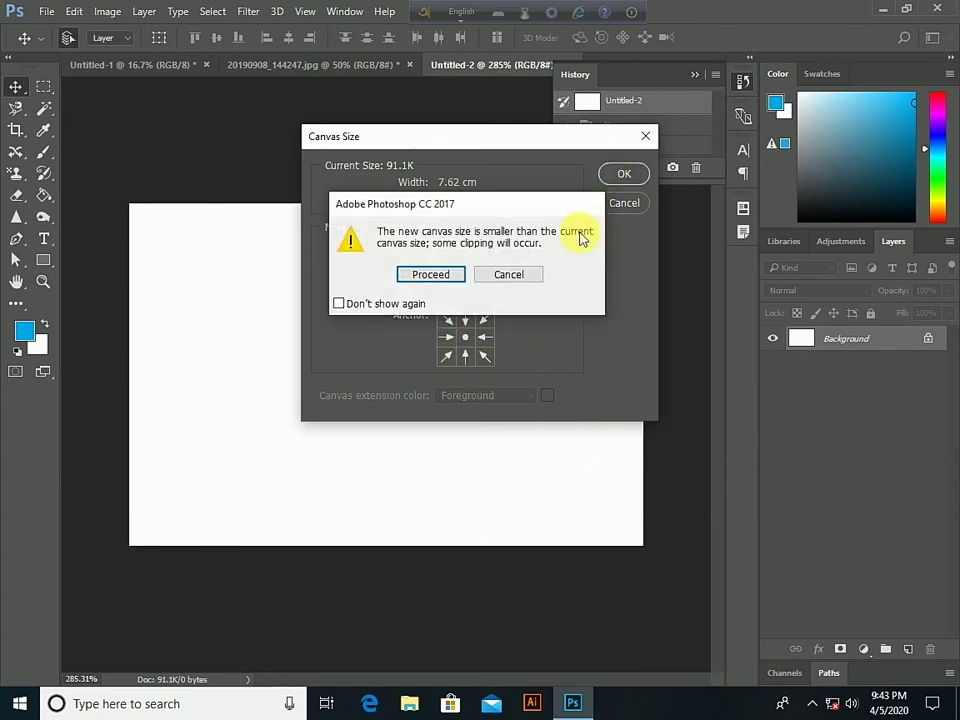
{"action": "left_click", "coordinate": [430, 274]}
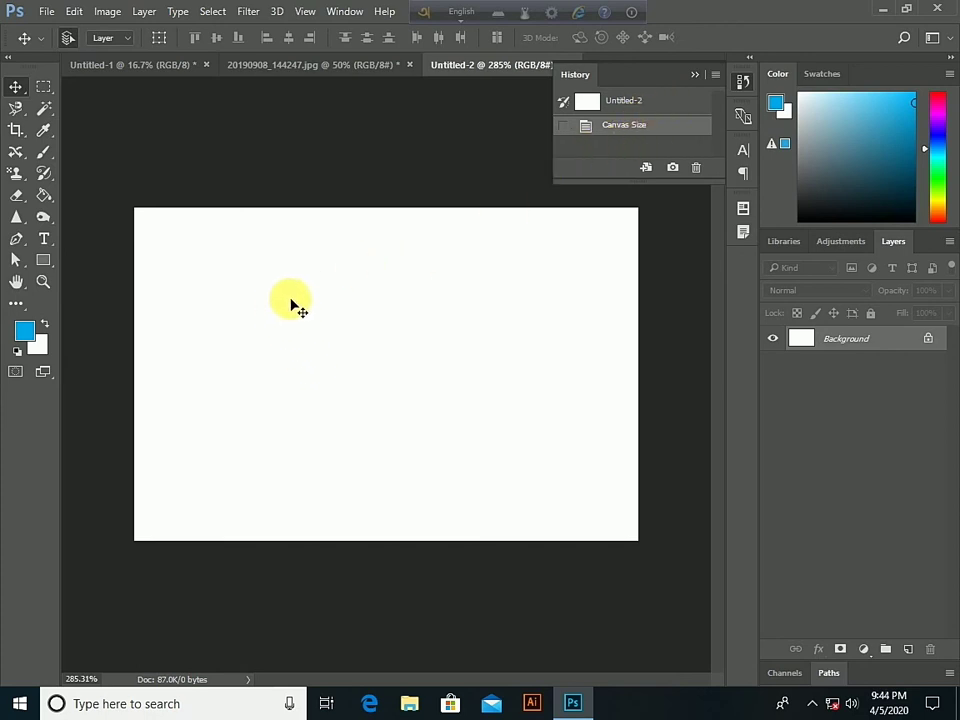
- Enter relative Canvas Size reductions of -0.125 cm width and -0.07 cm height
{"action": "left_click", "coordinate": [104, 12]}
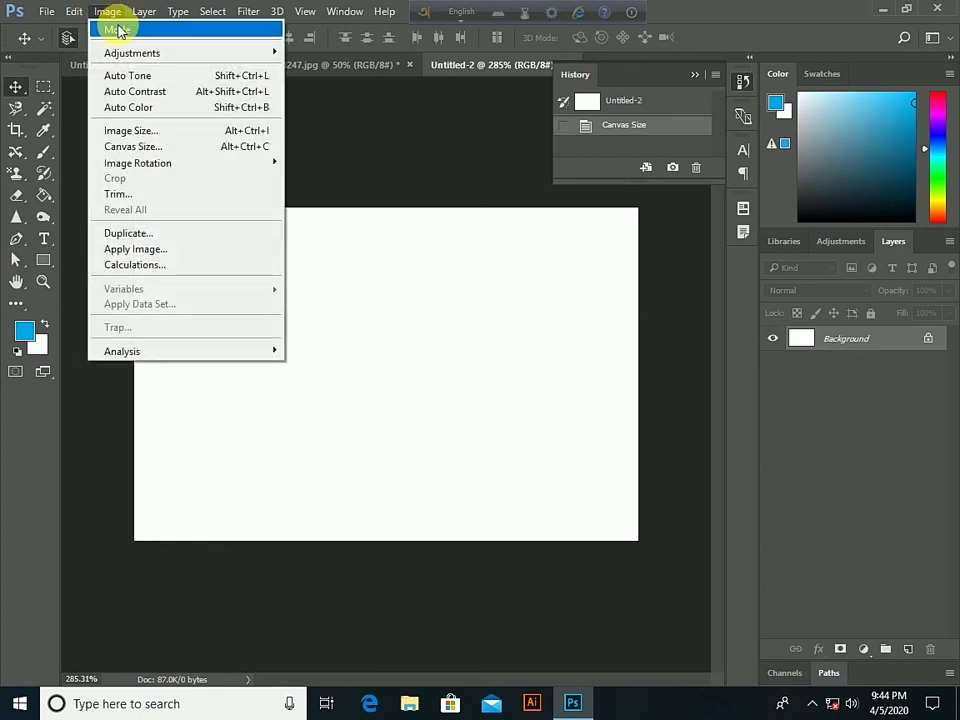
{"action": "left_click", "coordinate": [157, 149]}
{"action": "left_click", "coordinate": [441, 252]}
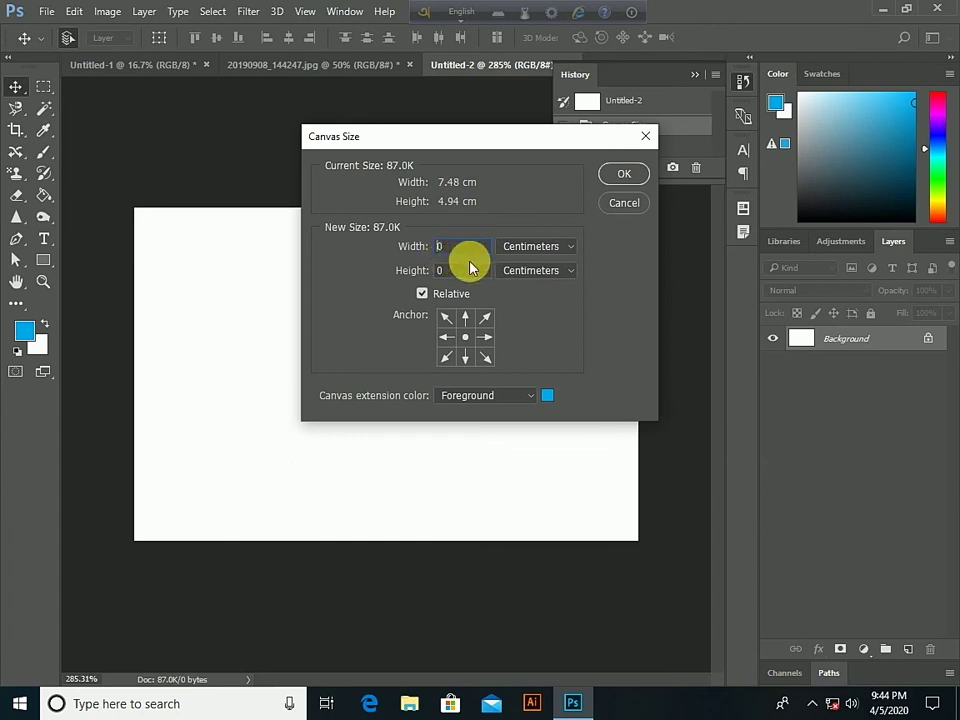
{"action": "type", "text": "-0"}
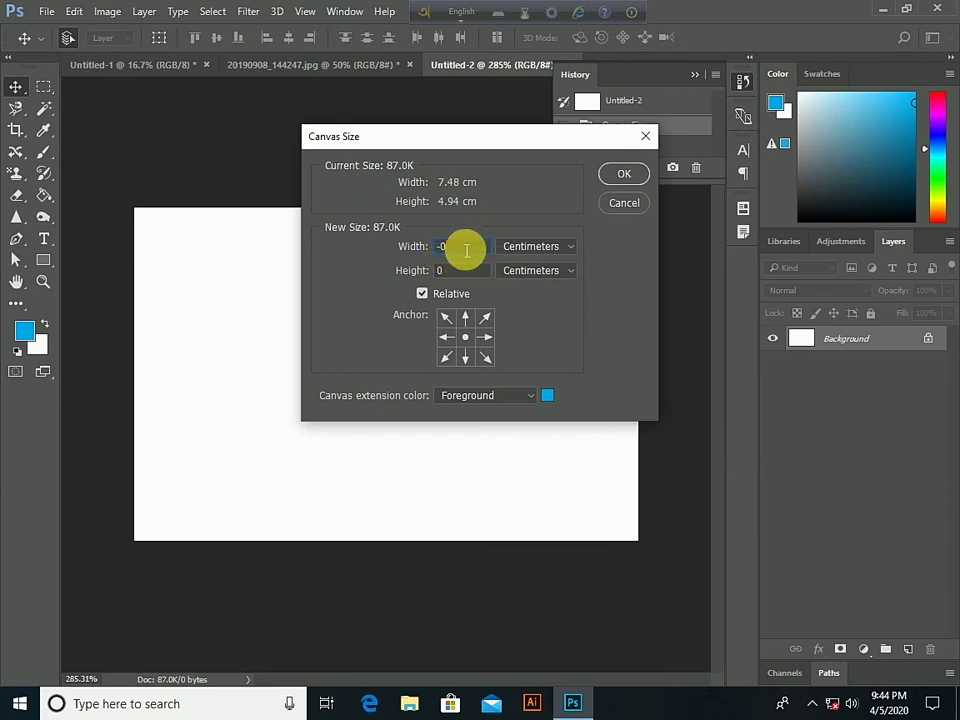
{"action": "type", "text": ".125"}
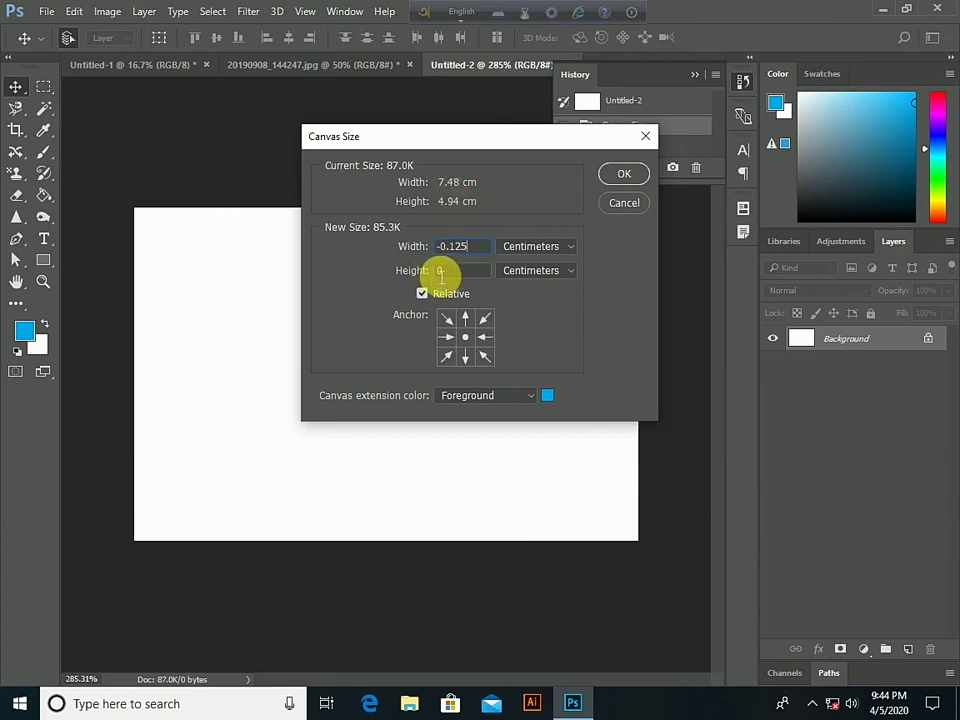
{"action": "left_click", "coordinate": [440, 271]}
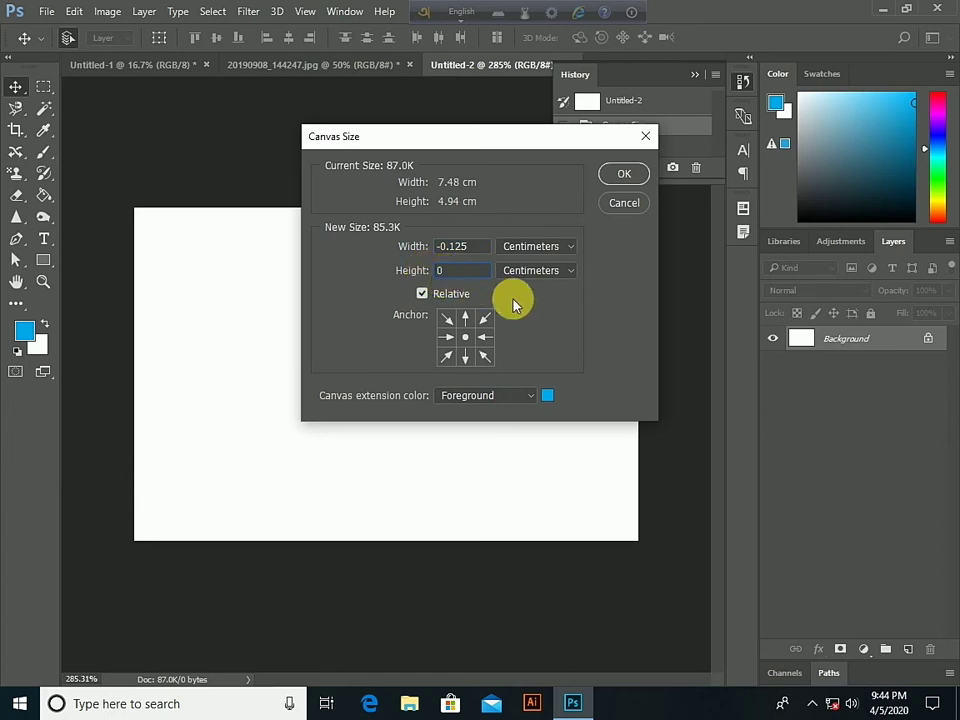
{"action": "type", "text": "-0"}
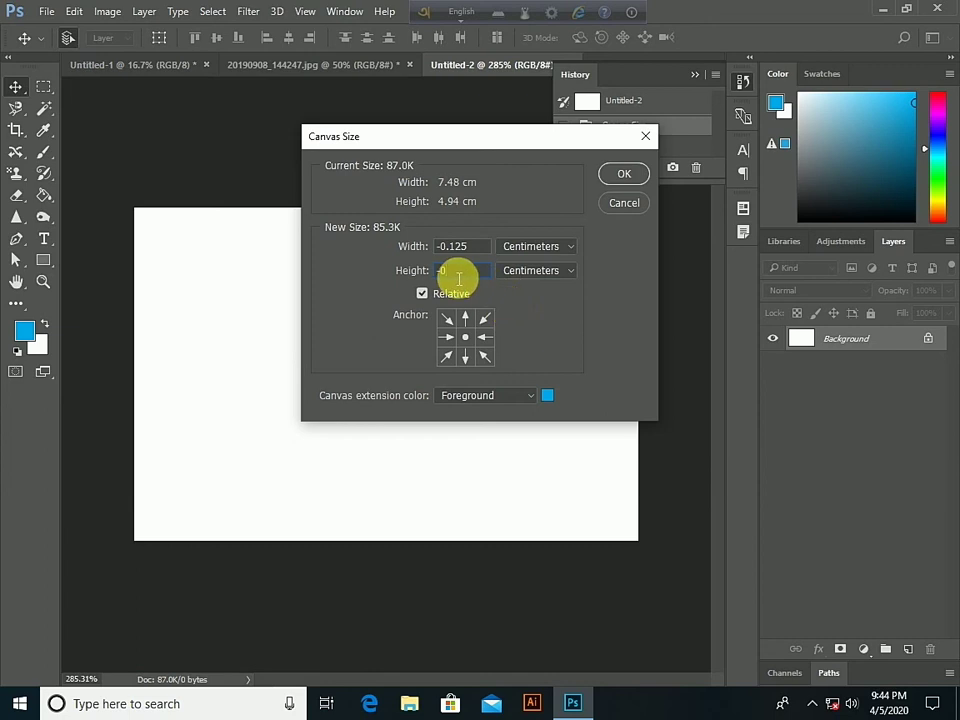
{"action": "type", "text": ".125"}
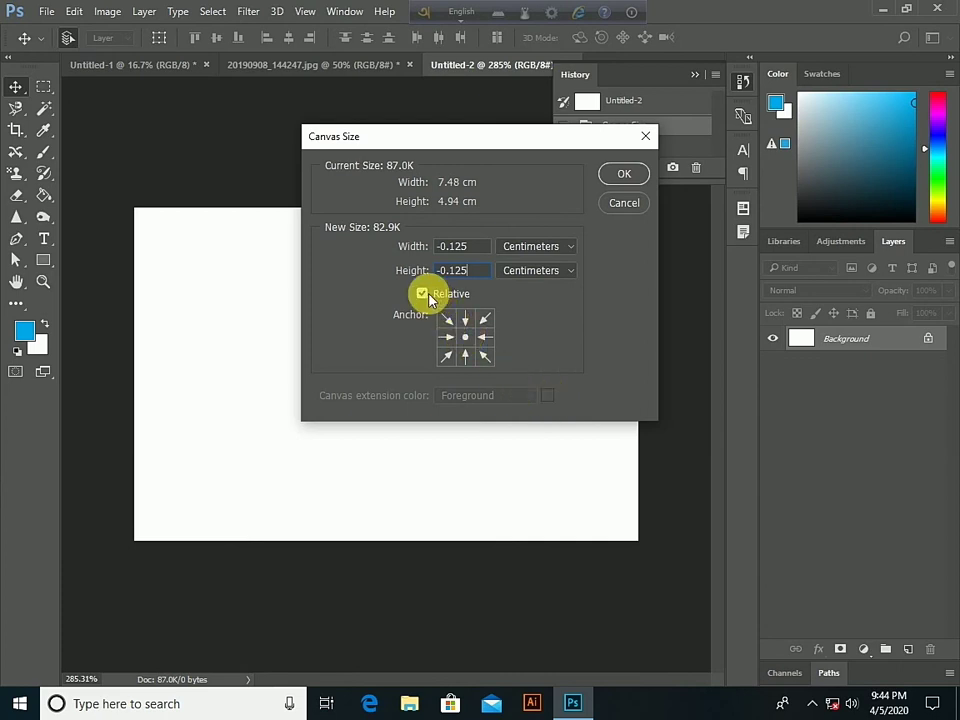
{"action": "key", "text": "BackSpace"}
{"action": "key", "text": "BackSpace"}
{"action": "key", "text": "BackSpace"}
{"action": "type", "text": "23"}
{"action": "key", "text": "Up"}
{"action": "key", "text": "Up"}
{"action": "key", "text": "Up"}
{"action": "key", "text": "Up"}
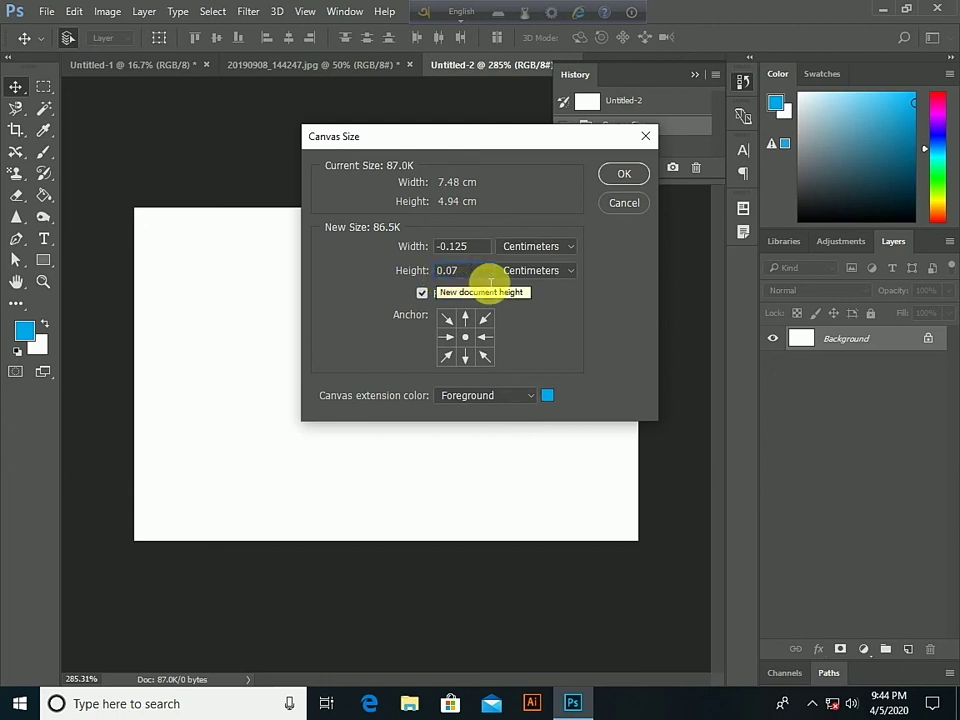
{"action": "type", "text": "-"}
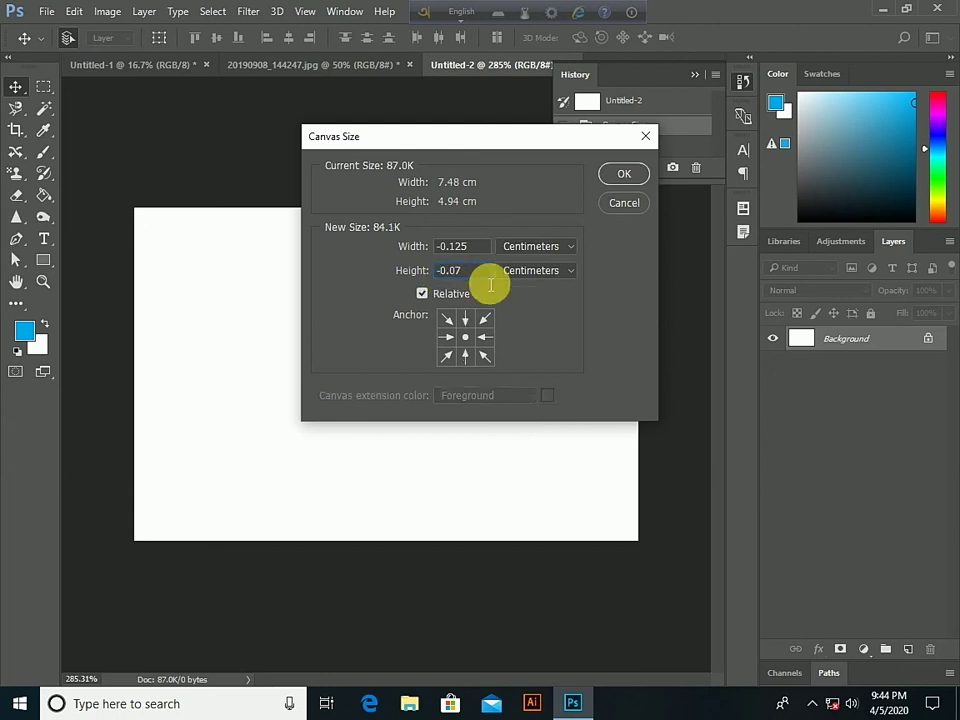
{"action": "double_click", "coordinate": [465, 272]}
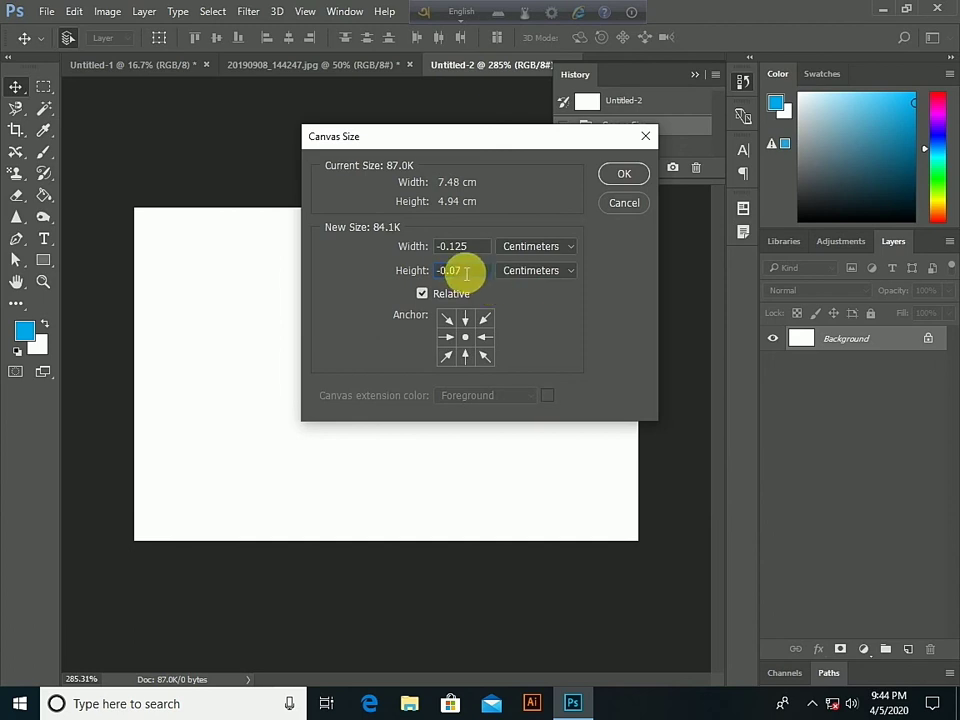
{"action": "left_click", "coordinate": [572, 248]}
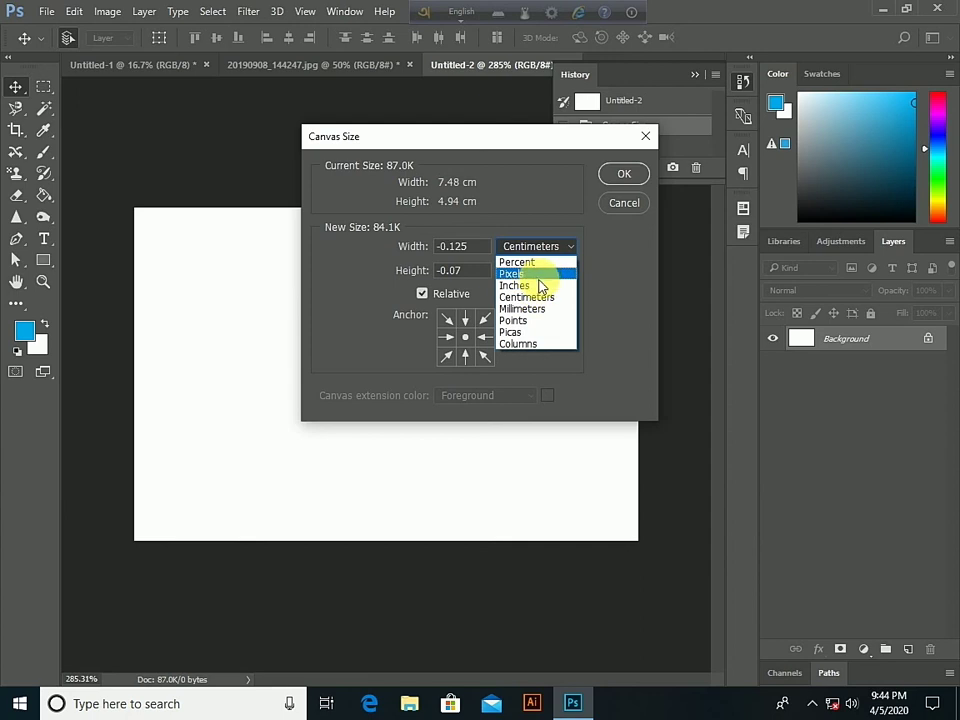
- Switch the canvas units to inches and enter -0.125 for width and height
{"action": "left_click", "coordinate": [538, 286]}
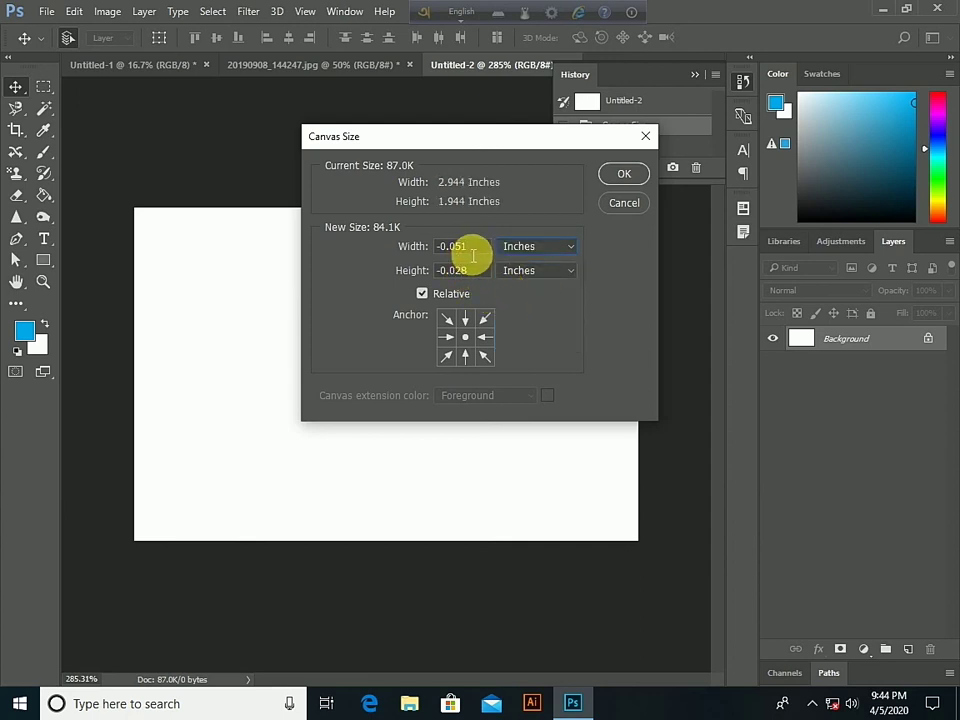
{"action": "key", "text": "BackSpace"}
{"action": "key", "text": "BackSpace"}
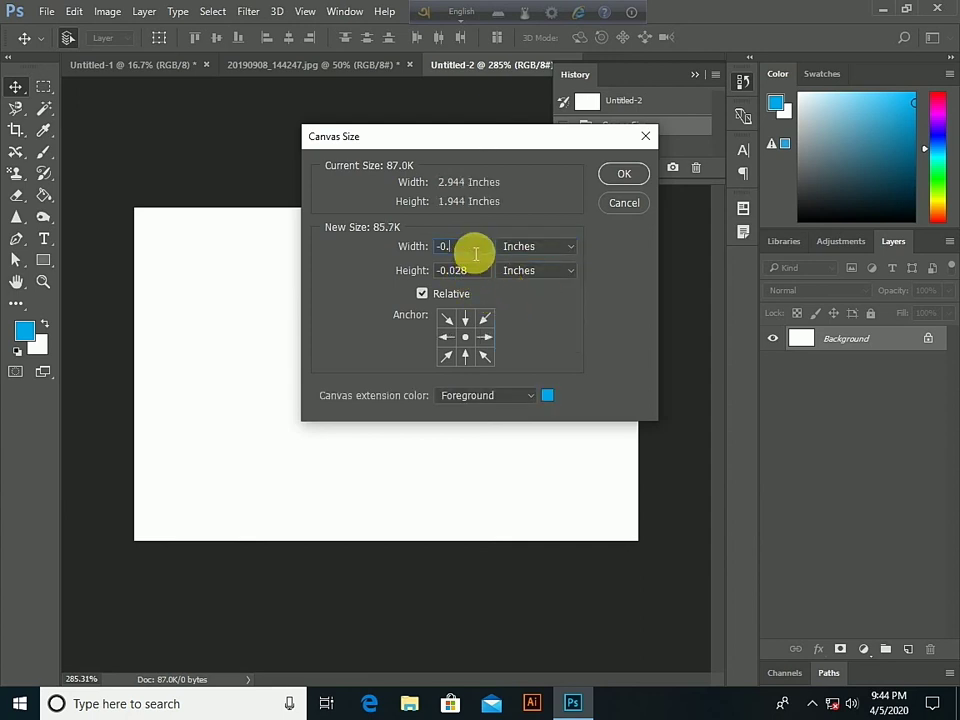
{"action": "type", "text": ".125"}
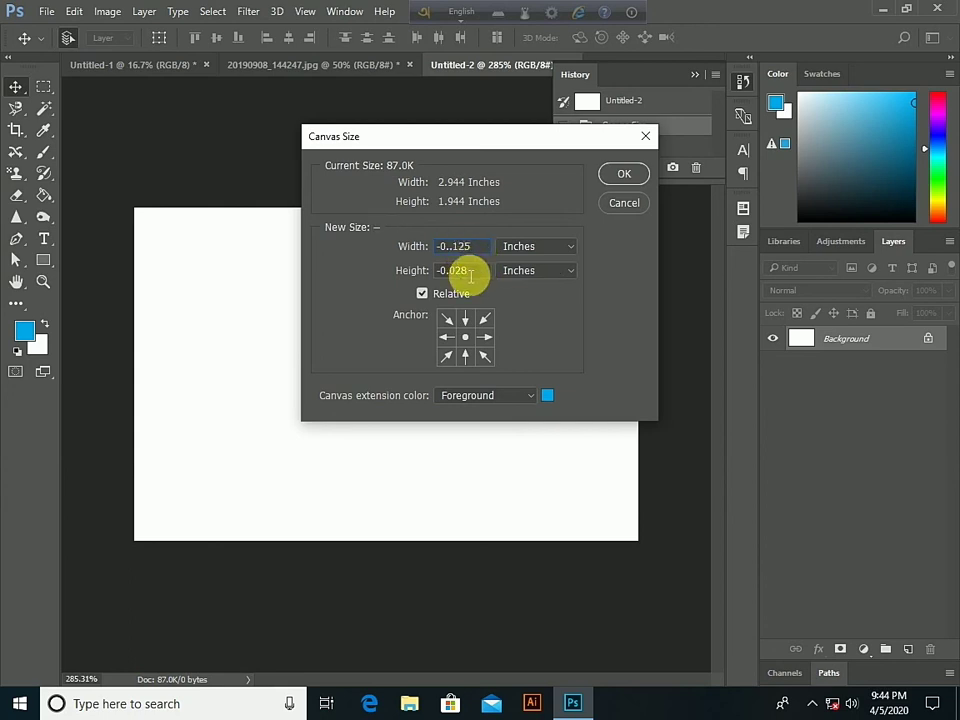
{"action": "double_click", "coordinate": [458, 247]}
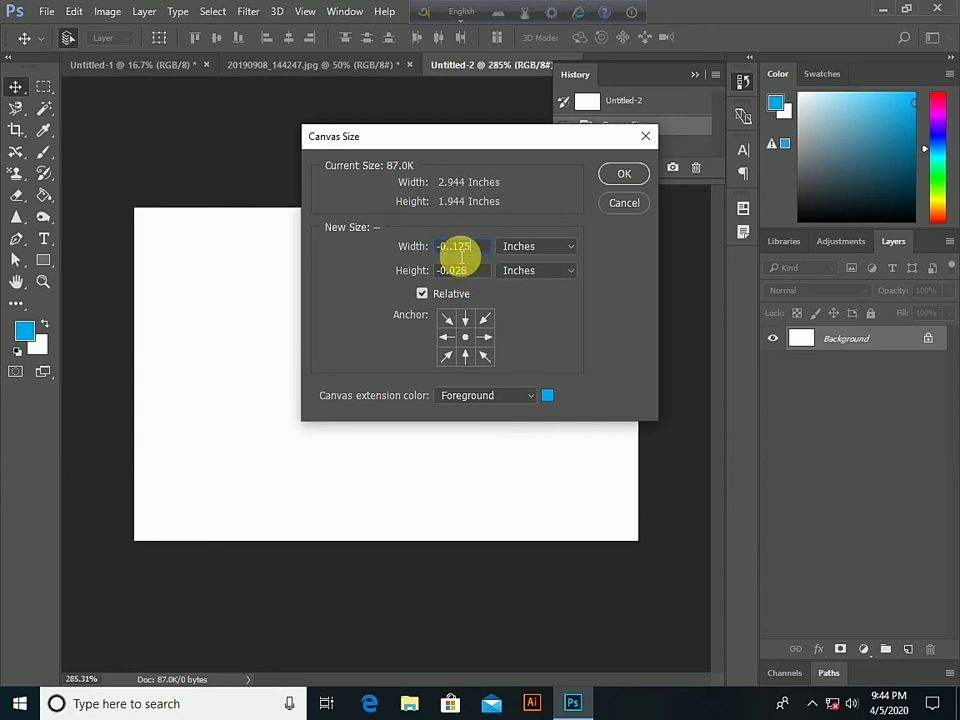
{"action": "type", "text": "-0.125"}
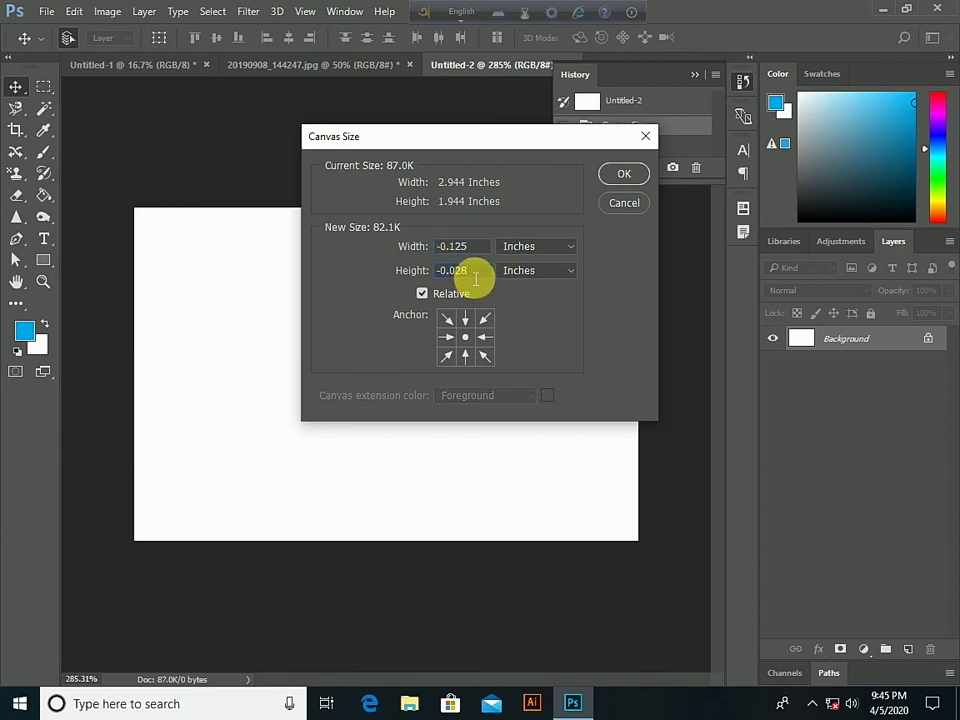
{"action": "key", "text": "BackSpace"}
{"action": "key", "text": "BackSpace"}
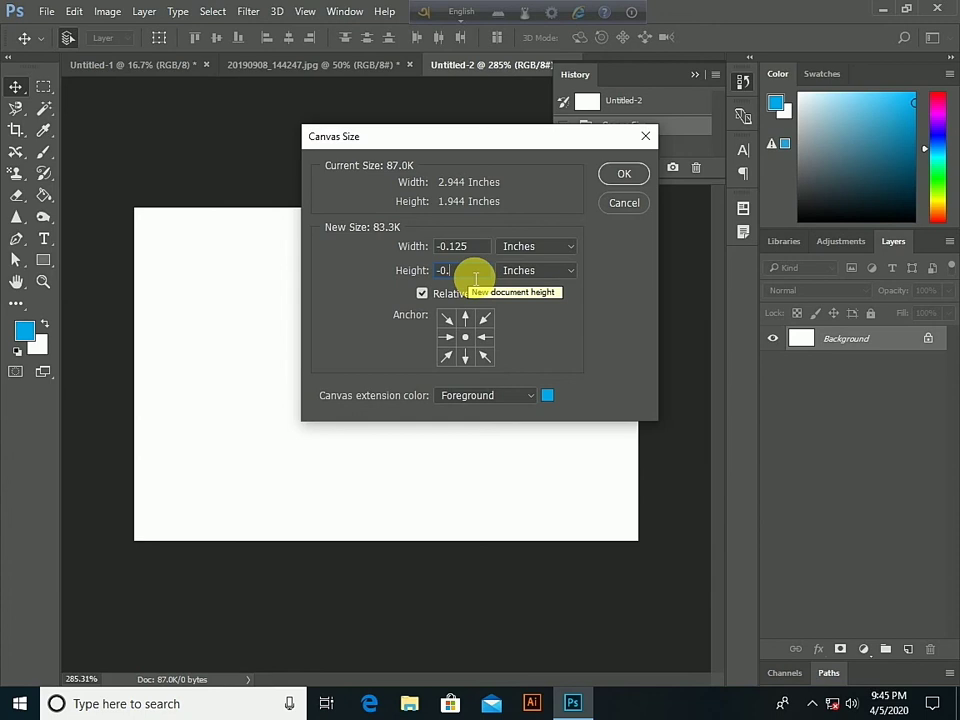
{"action": "type", "text": "125"}
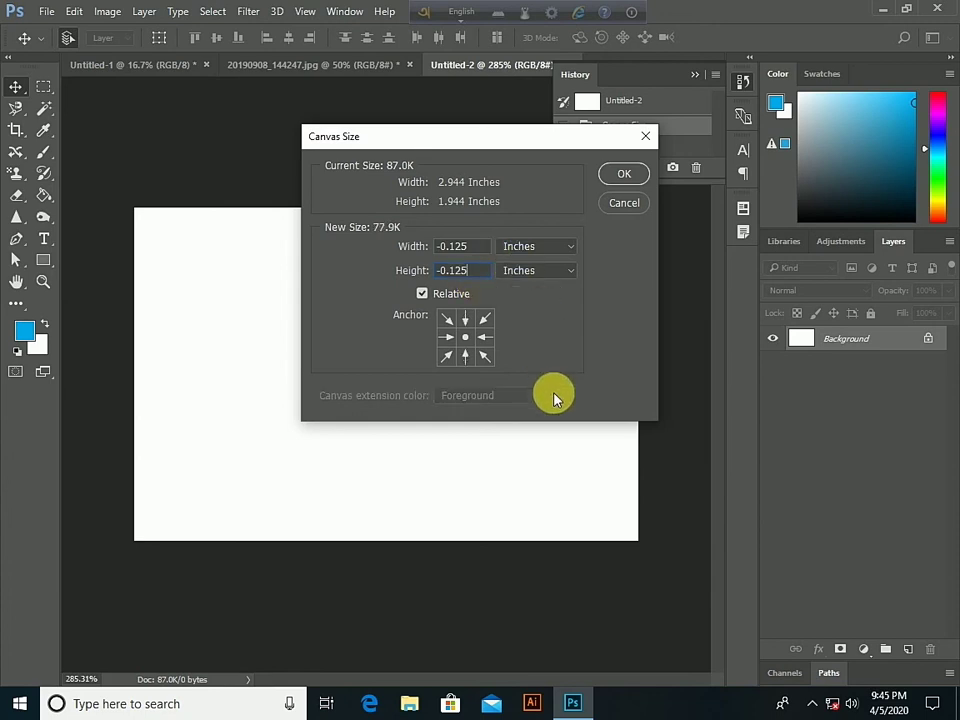
{"action": "left_click", "coordinate": [458, 328]}
- Keep Relative on with inches, apply, and accept clipping to 2.819 × 1.819 inches
{"action": "left_click", "coordinate": [422, 293]}
{"action": "left_click", "coordinate": [566, 268]}
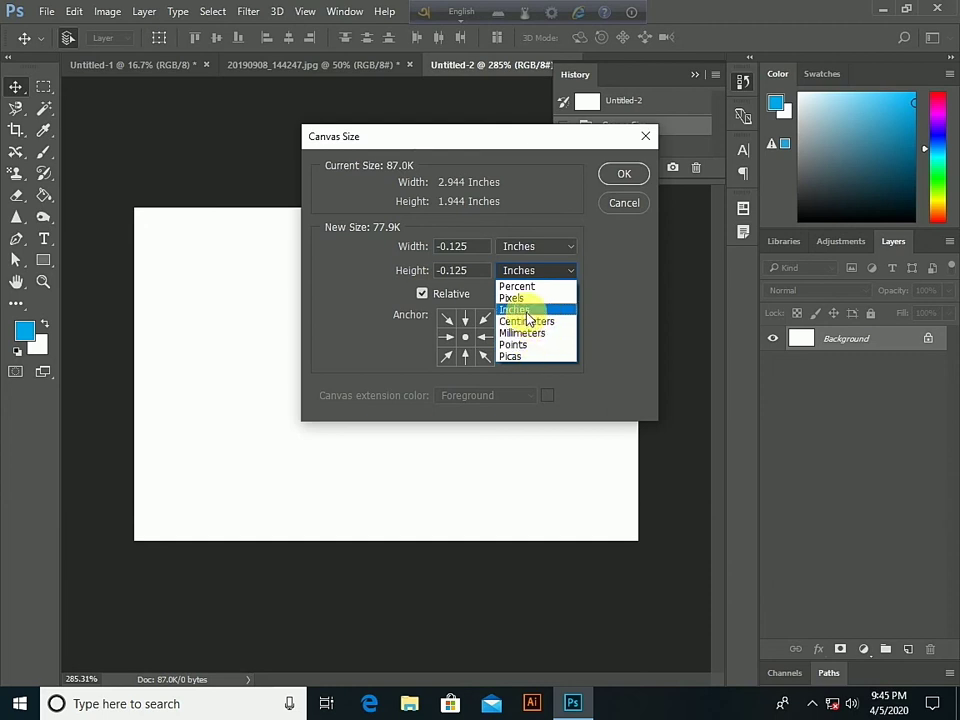
{"action": "left_click", "coordinate": [530, 310]}
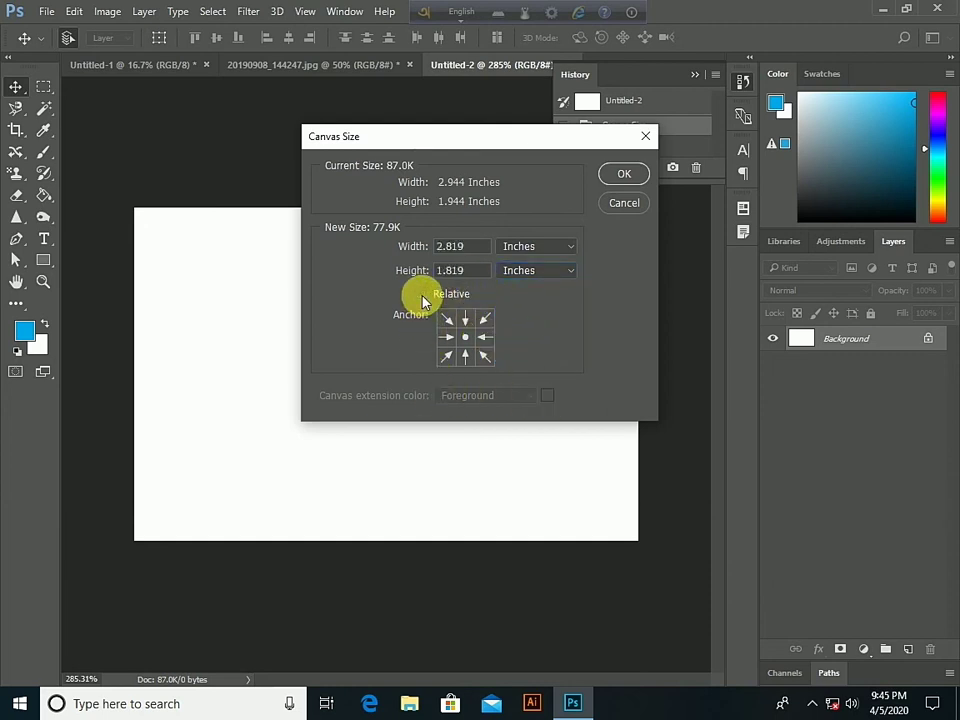
{"action": "mouse_move", "coordinate": [422, 294]}
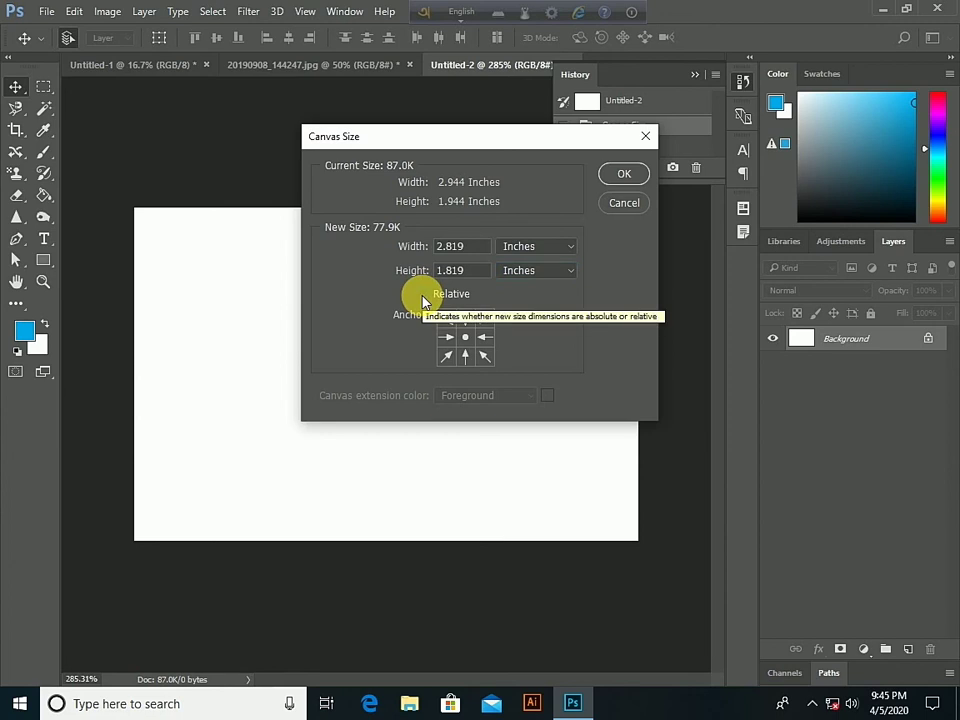
{"action": "left_click", "coordinate": [421, 293]}
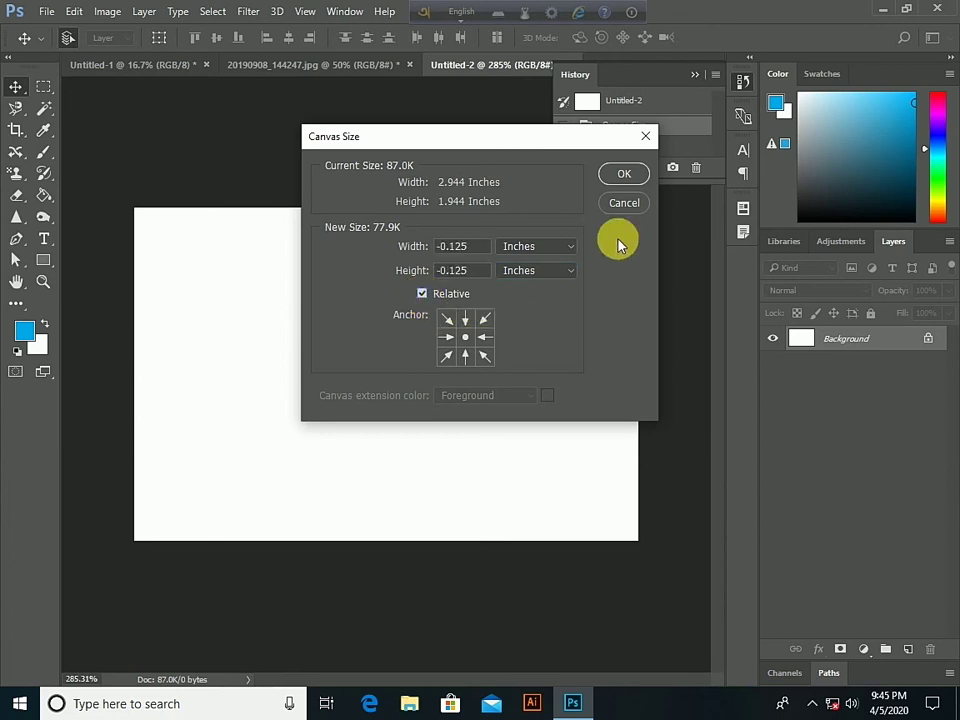
{"action": "left_click", "coordinate": [624, 175]}
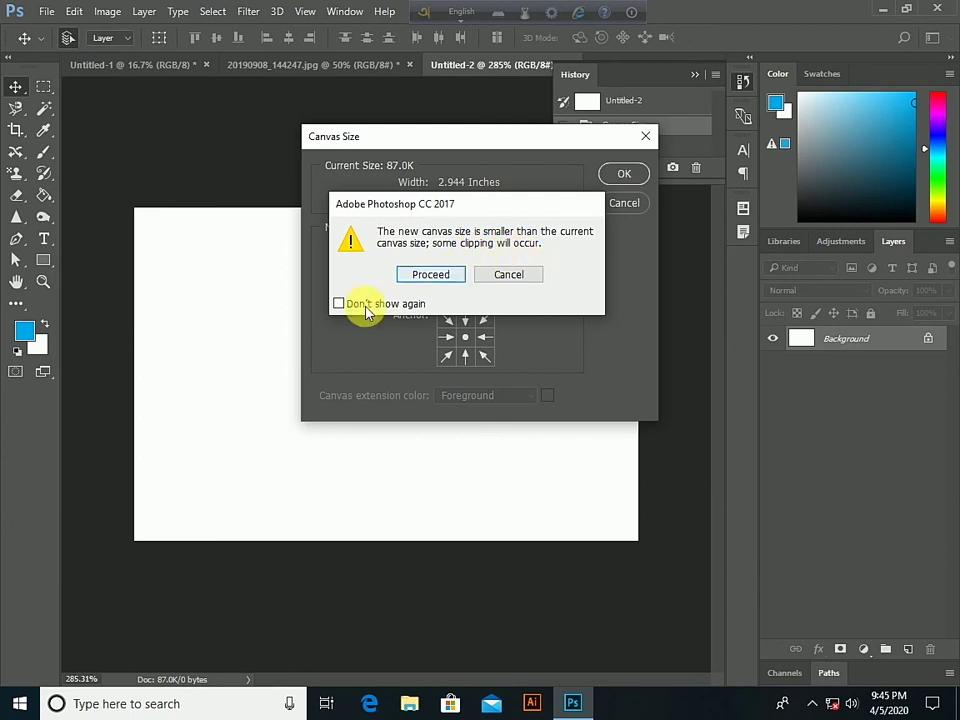
{"action": "left_click", "coordinate": [437, 284]}
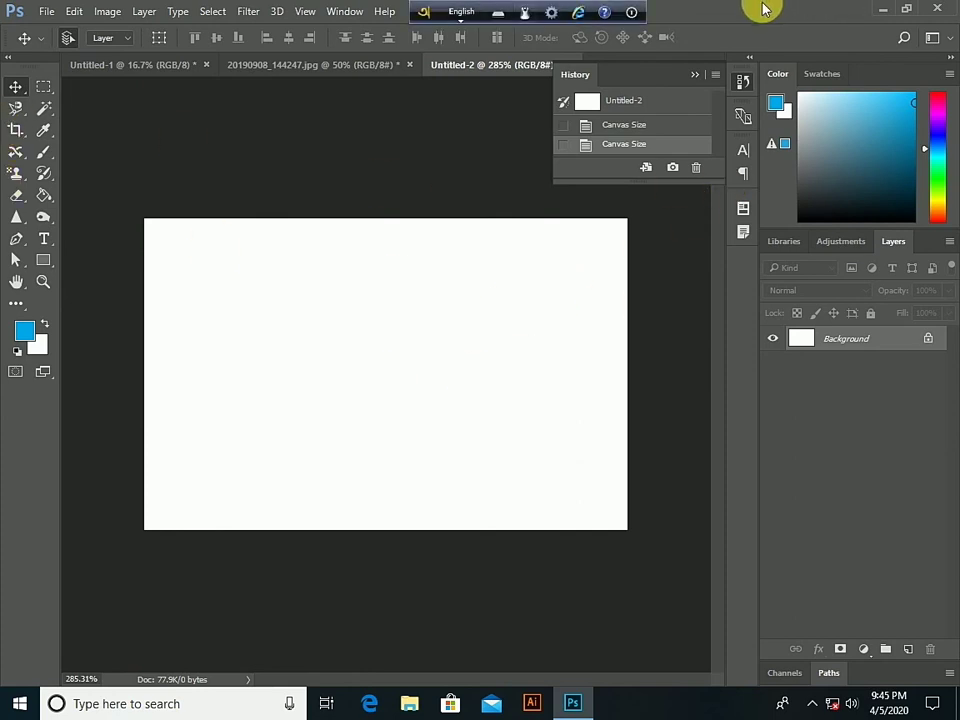
- Collapse the History panel to icons and browse the Image menu
{"action": "left_click", "coordinate": [695, 75]}
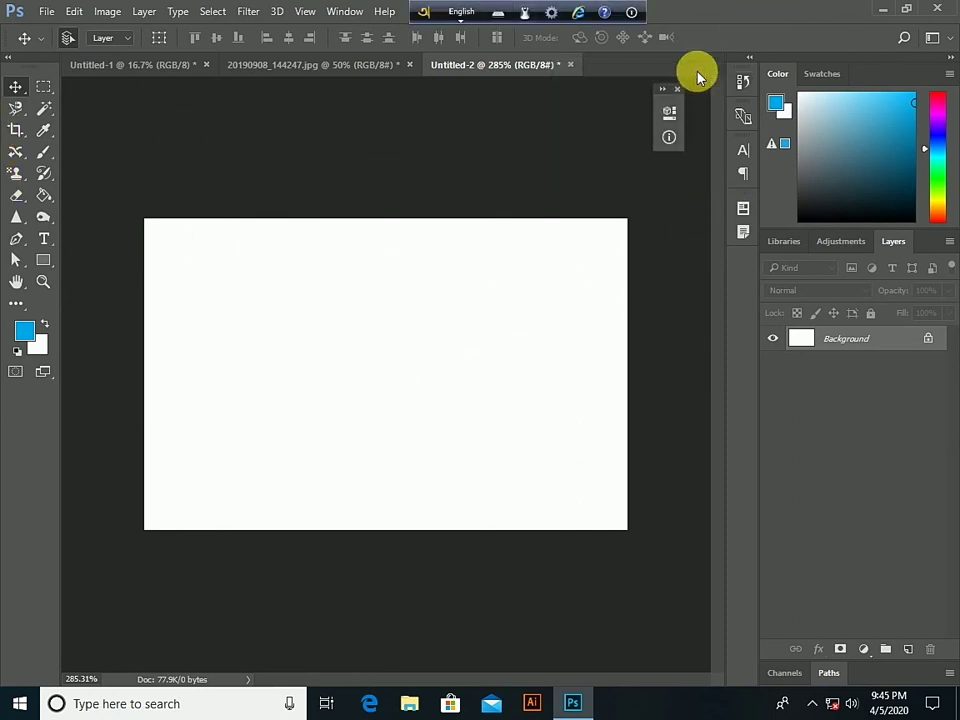
{"action": "left_click", "coordinate": [73, 12]}
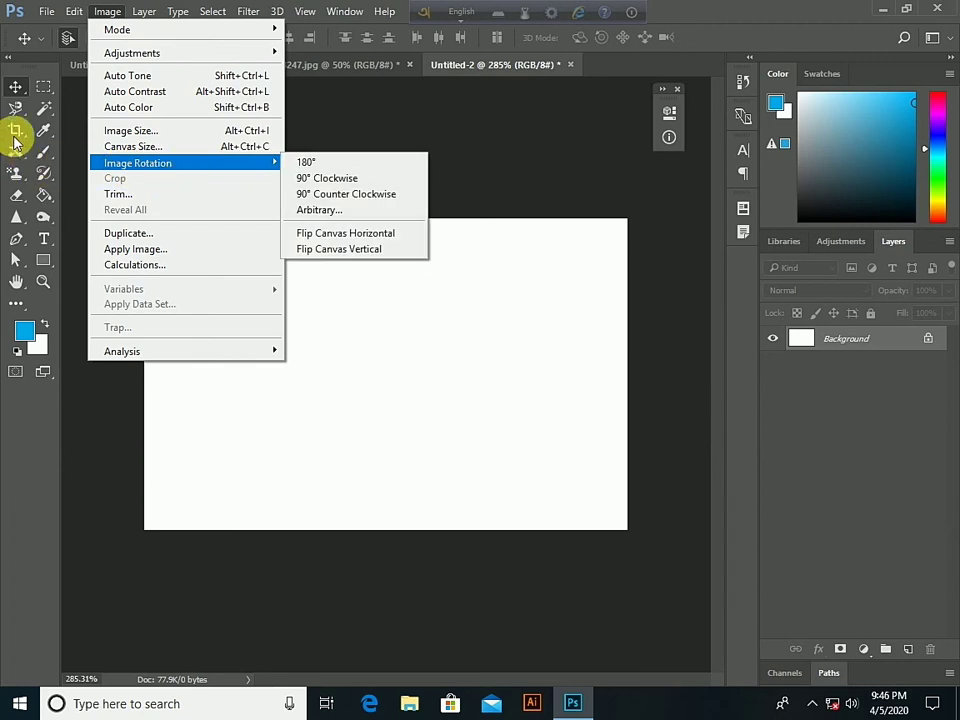
{"action": "mouse_move", "coordinate": [138, 163]}
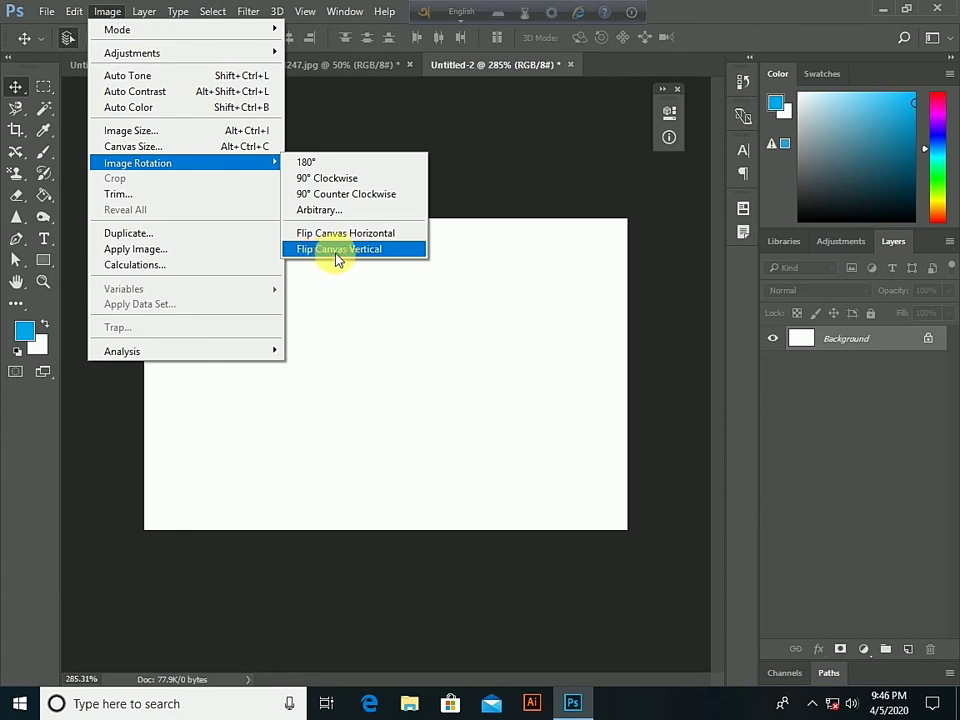
- Duplicate the portrait photo as 20190908_144247 copy
{"action": "left_click", "coordinate": [326, 68]}
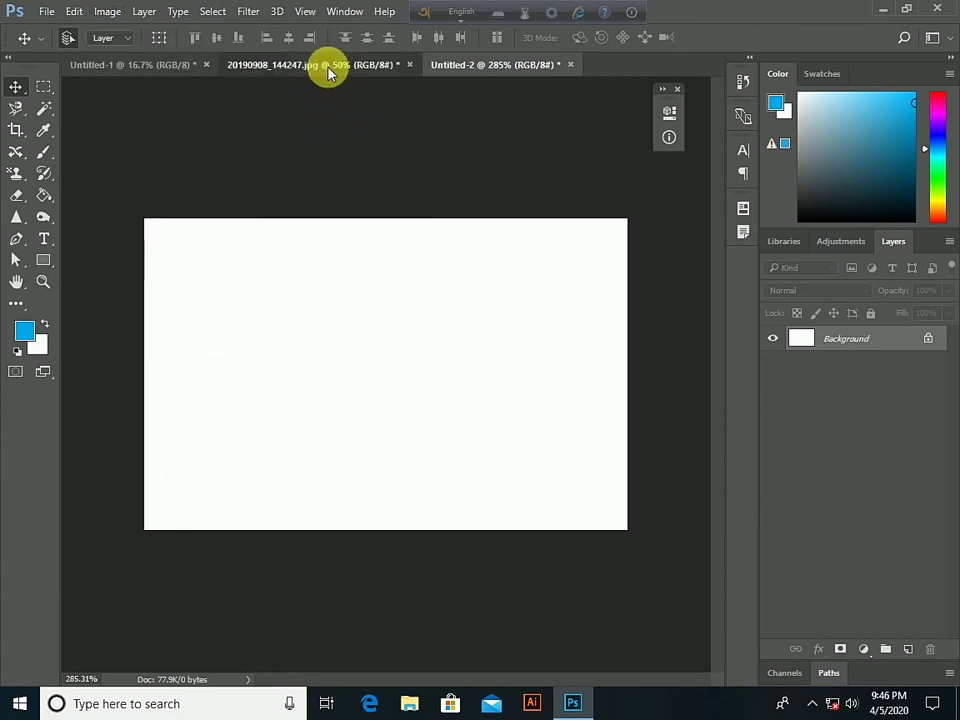
{"action": "left_click", "coordinate": [110, 12]}
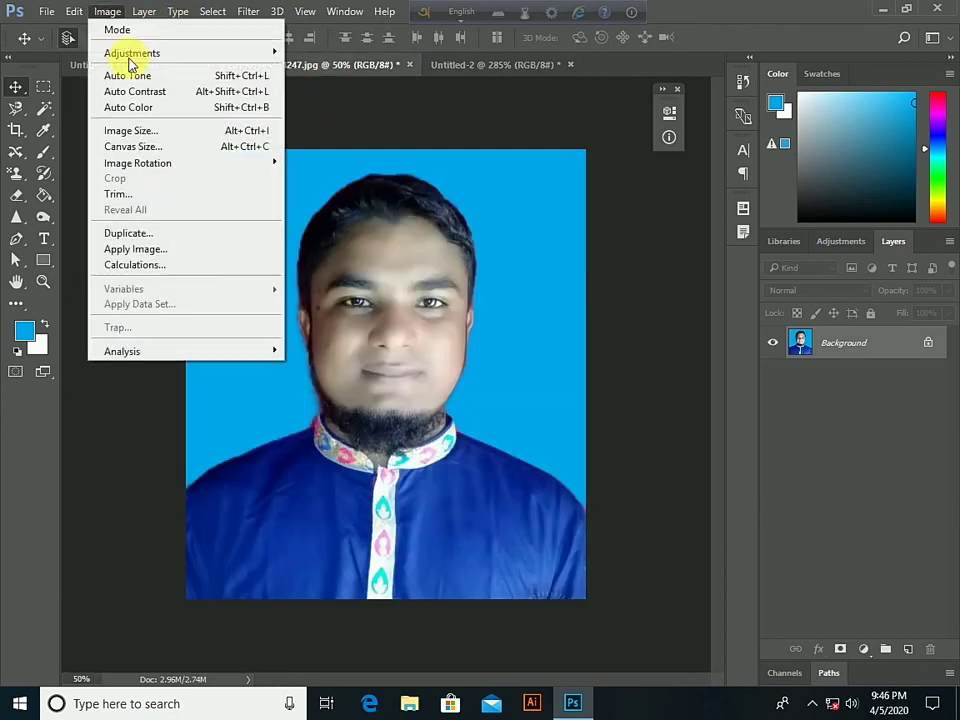
{"action": "left_click", "coordinate": [168, 242]}
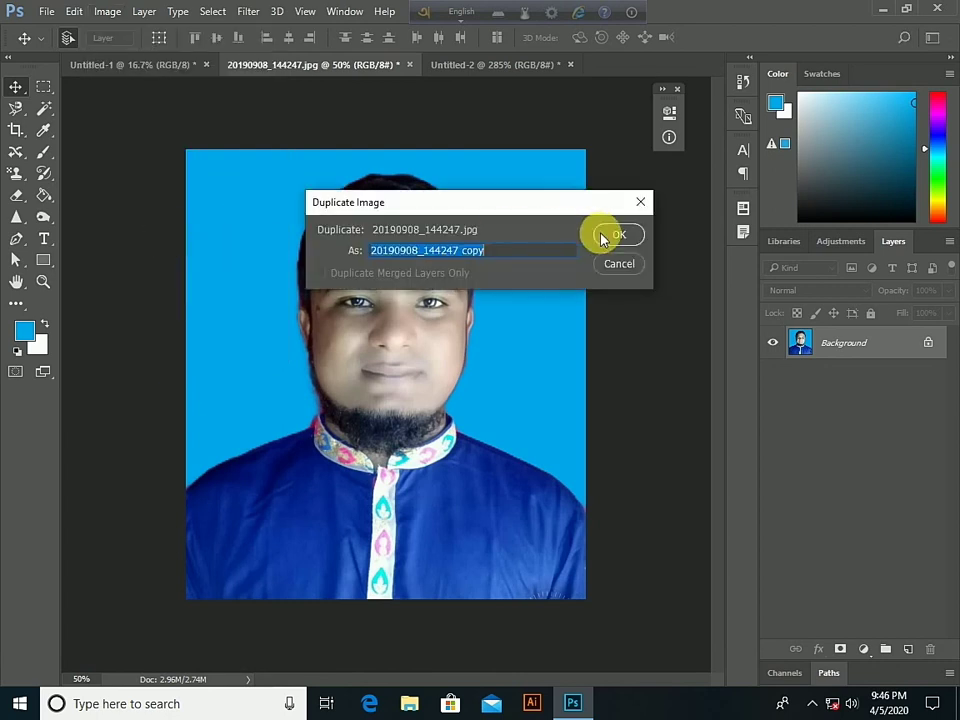
{"action": "left_click", "coordinate": [603, 237]}
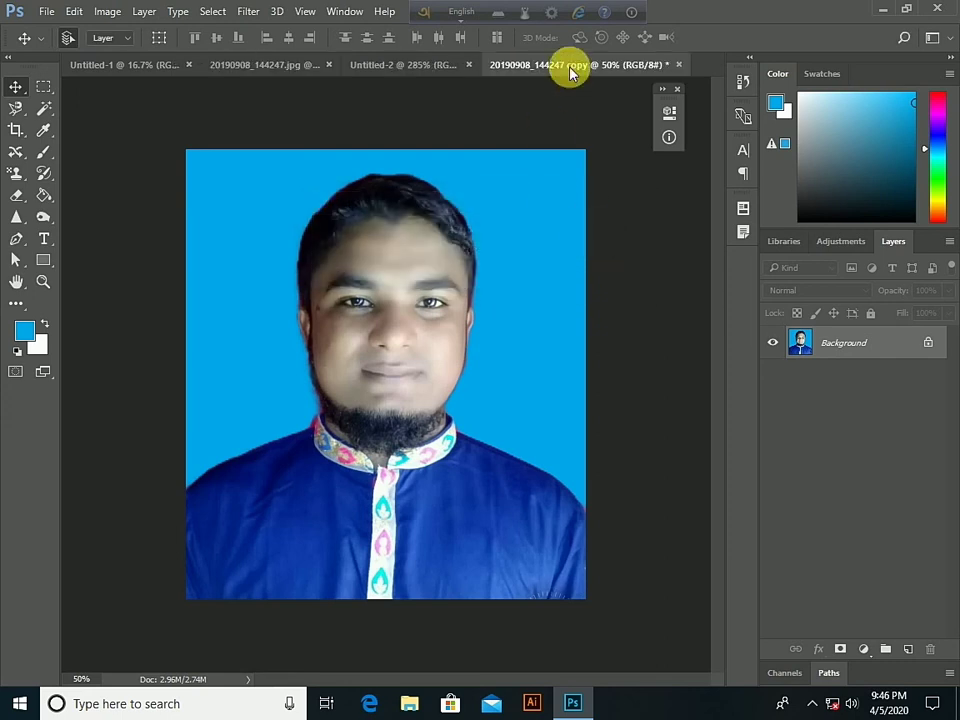
- Close Untitled-2 without saving changes
{"action": "left_click", "coordinate": [372, 68]}
{"action": "left_click", "coordinate": [248, 62]}
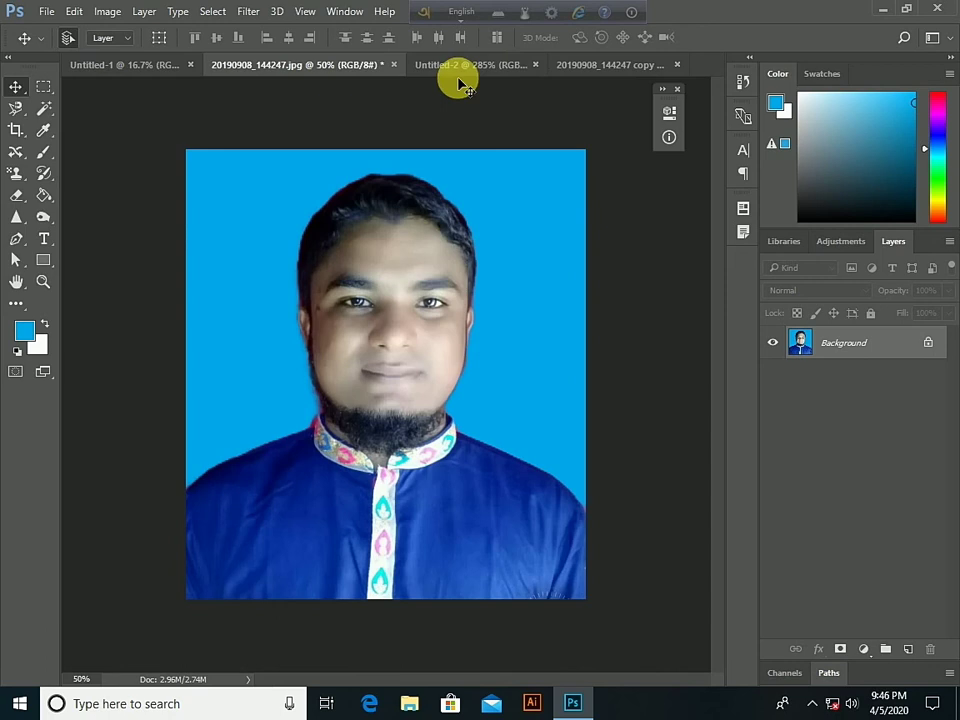
{"action": "left_click", "coordinate": [519, 64]}
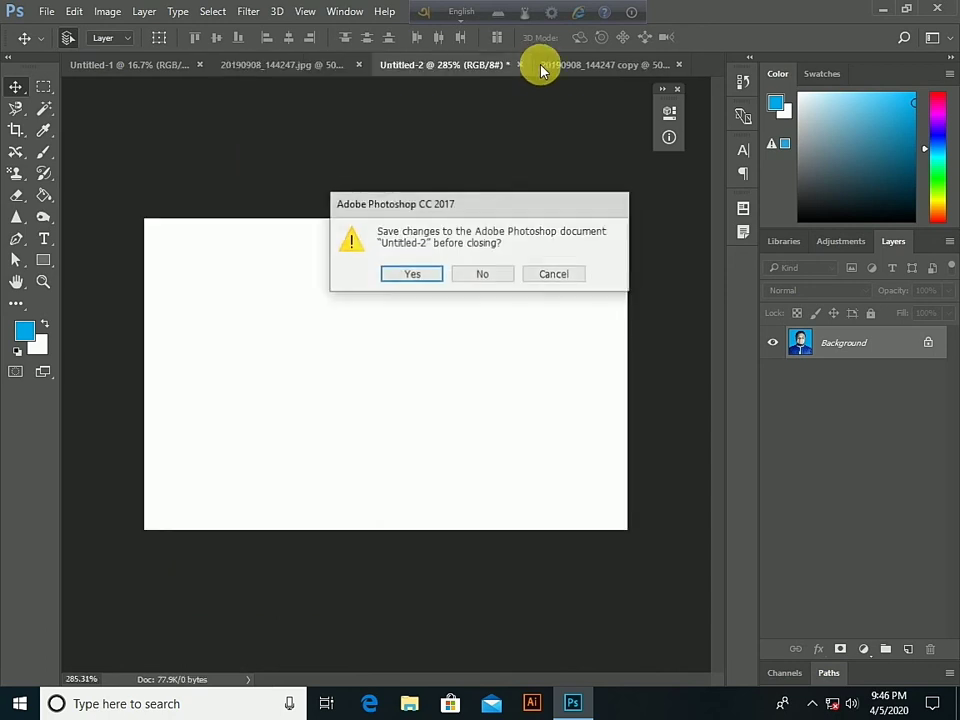
{"action": "left_click", "coordinate": [488, 274]}
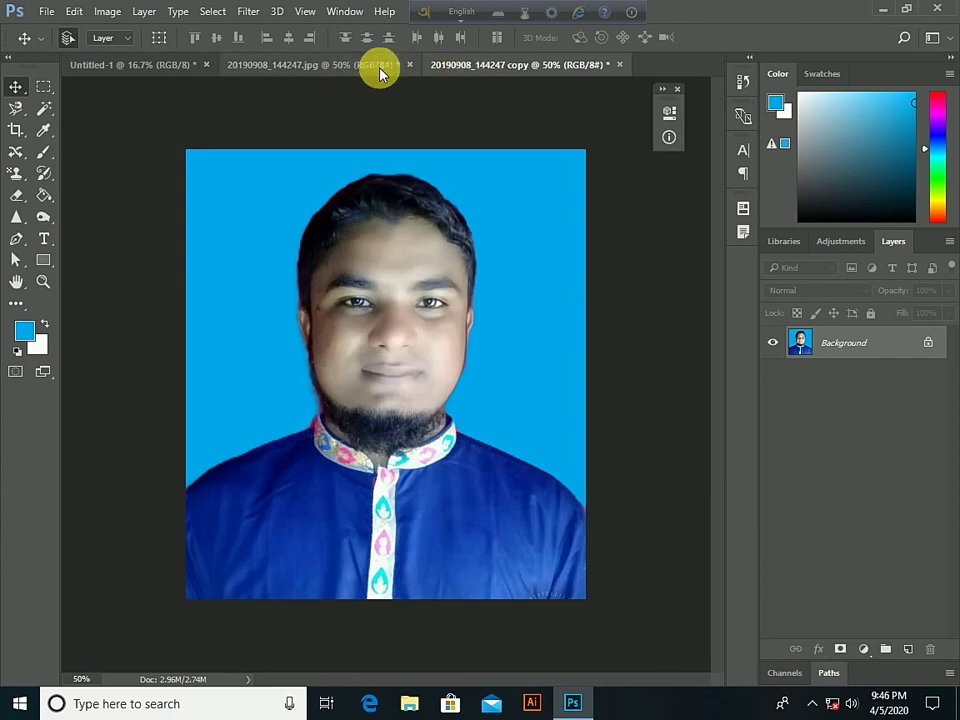
- Check the photo copy, then return to the original portrait photo
{"action": "left_click", "coordinate": [335, 72]}
{"action": "left_click", "coordinate": [460, 68]}
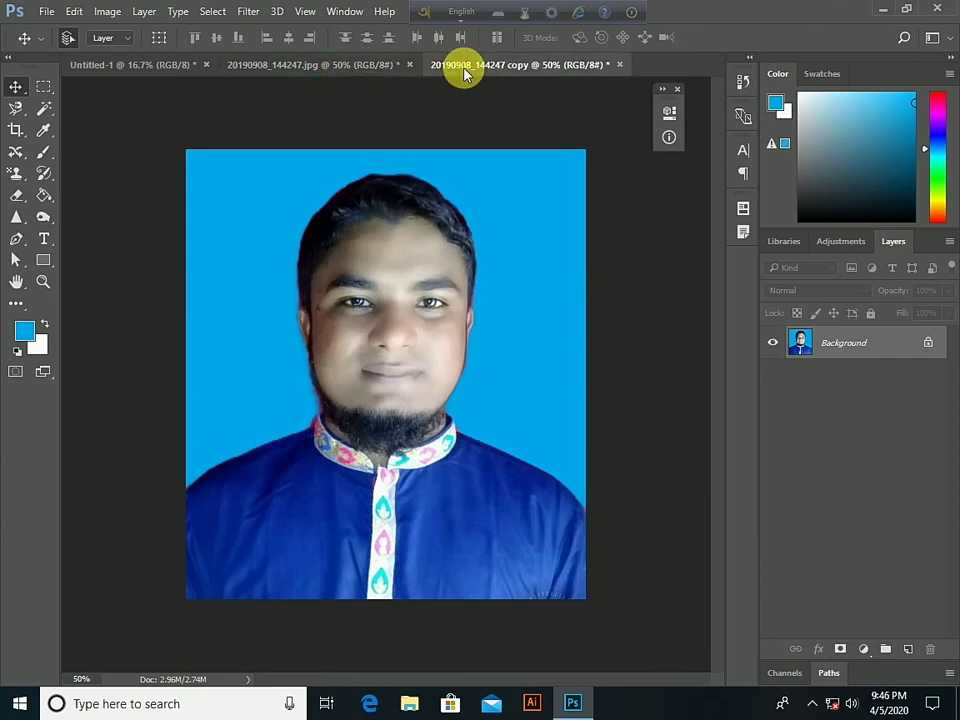
{"action": "left_click", "coordinate": [343, 68]}
{"action": "left_click", "coordinate": [108, 12]}
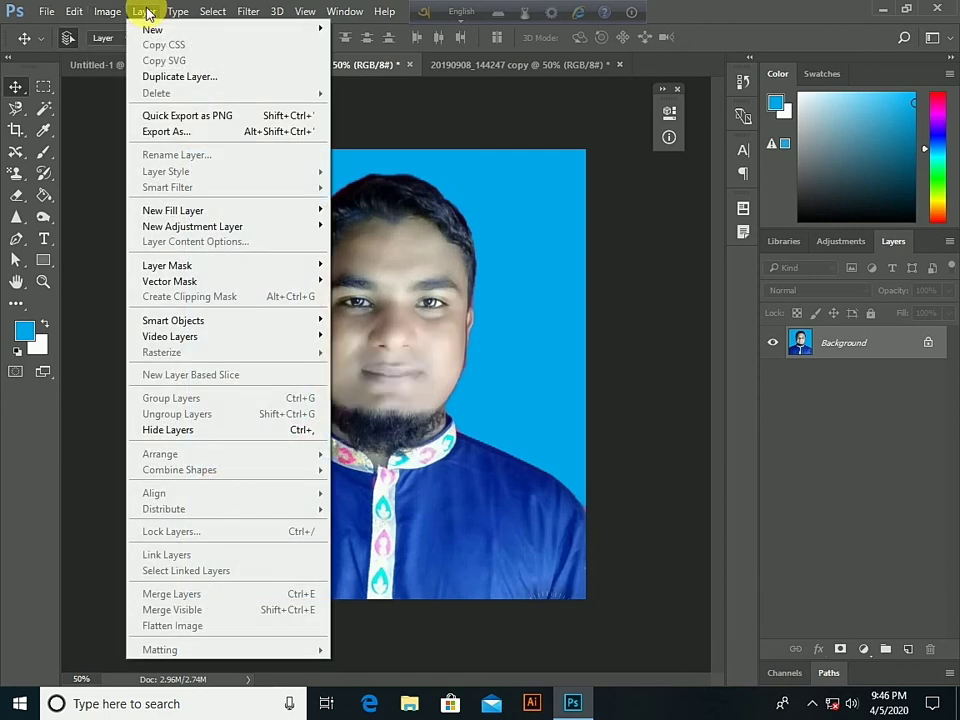
{"action": "left_click", "coordinate": [446, 135]}
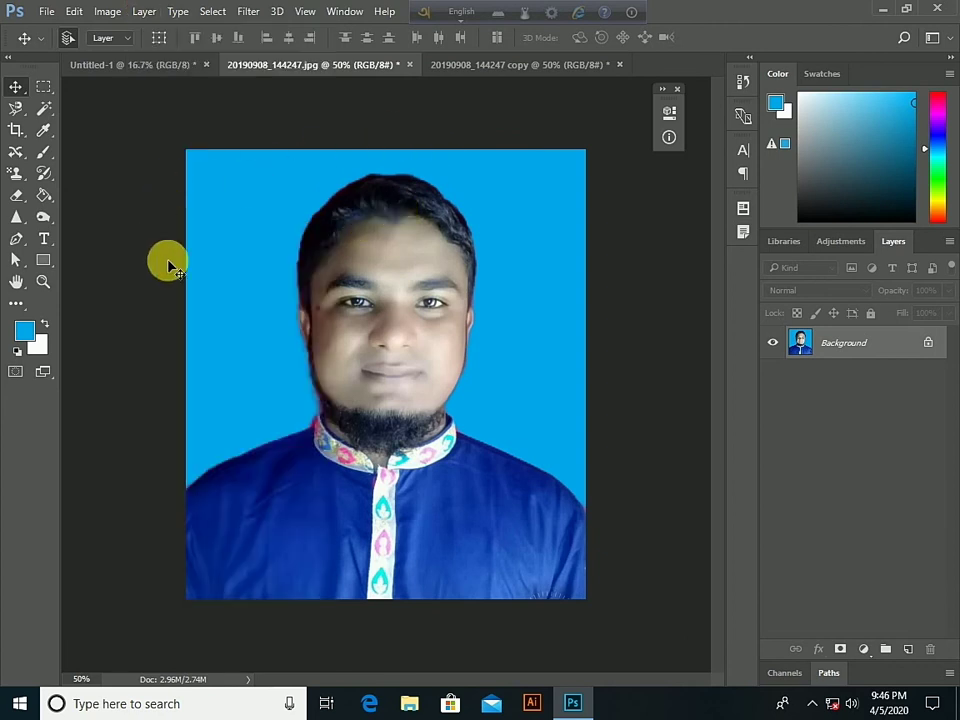